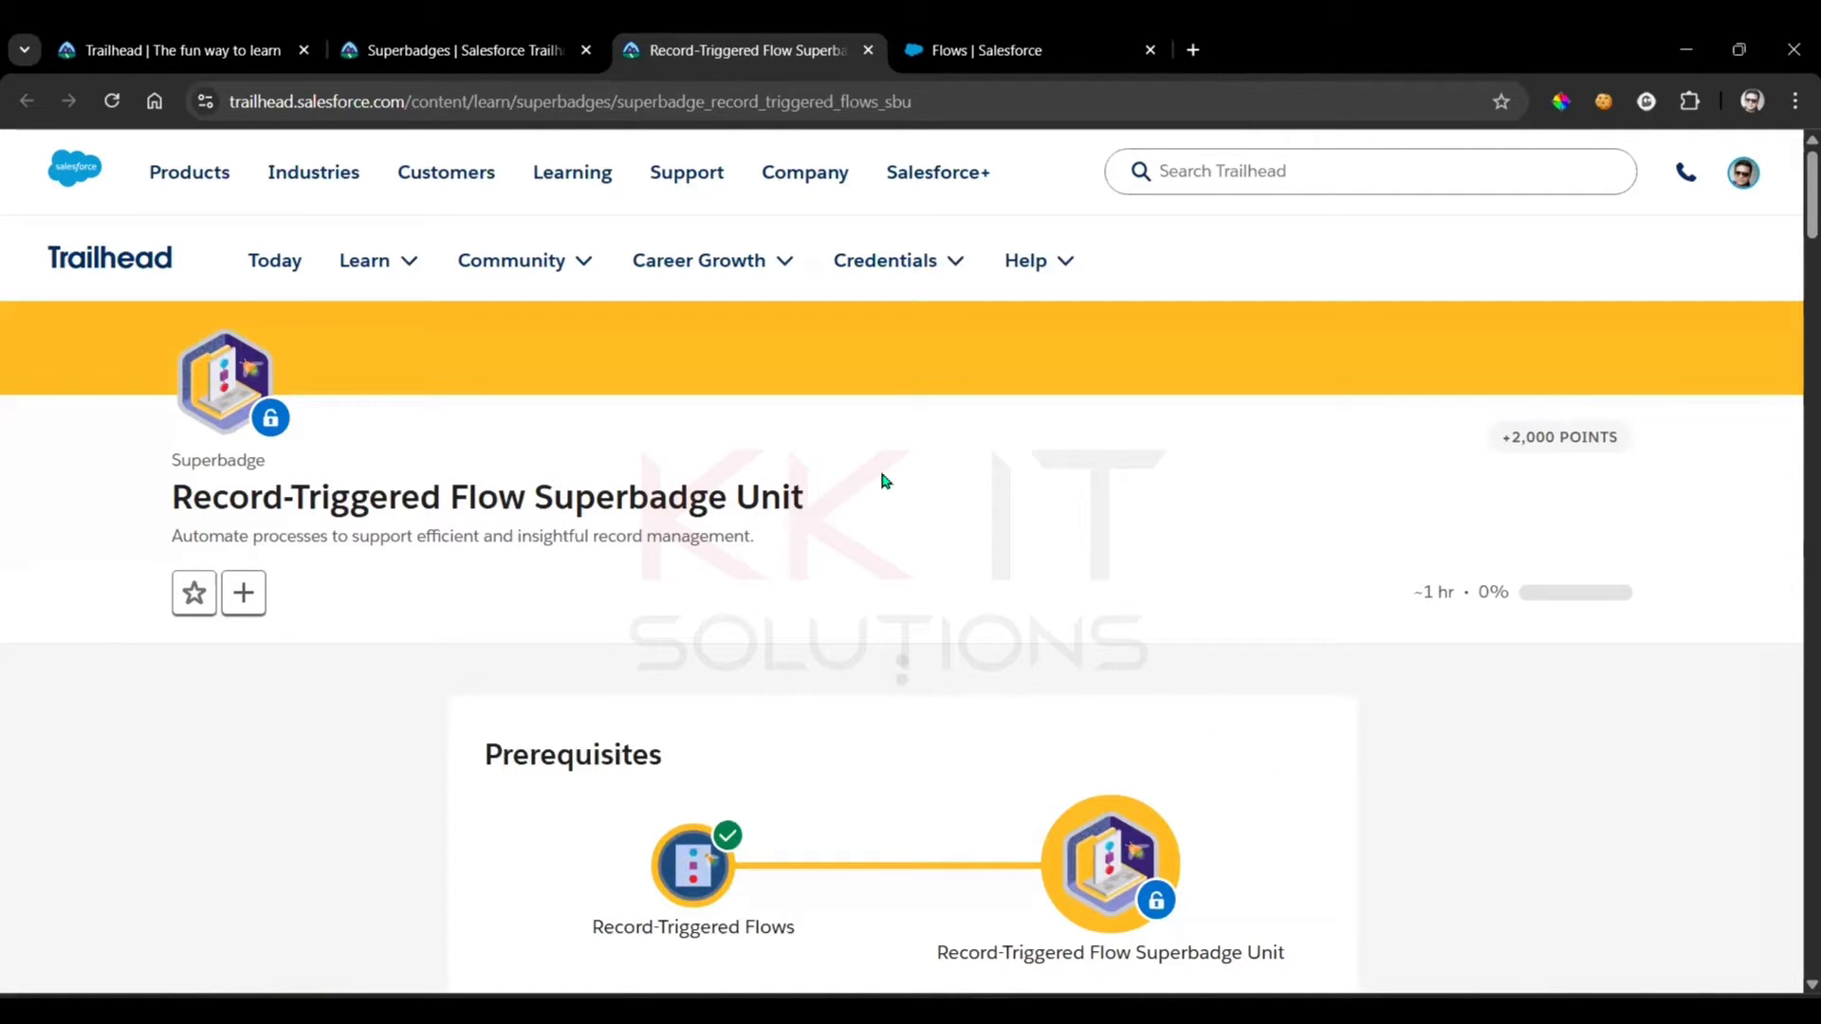
Review the Record-Triggered Flow Superbadge Unit's prerequisites, tested concepts, and Developer Edition org prework instructions, glancing at the org's Flows setup page
scroll(1072, 508, down, 3)
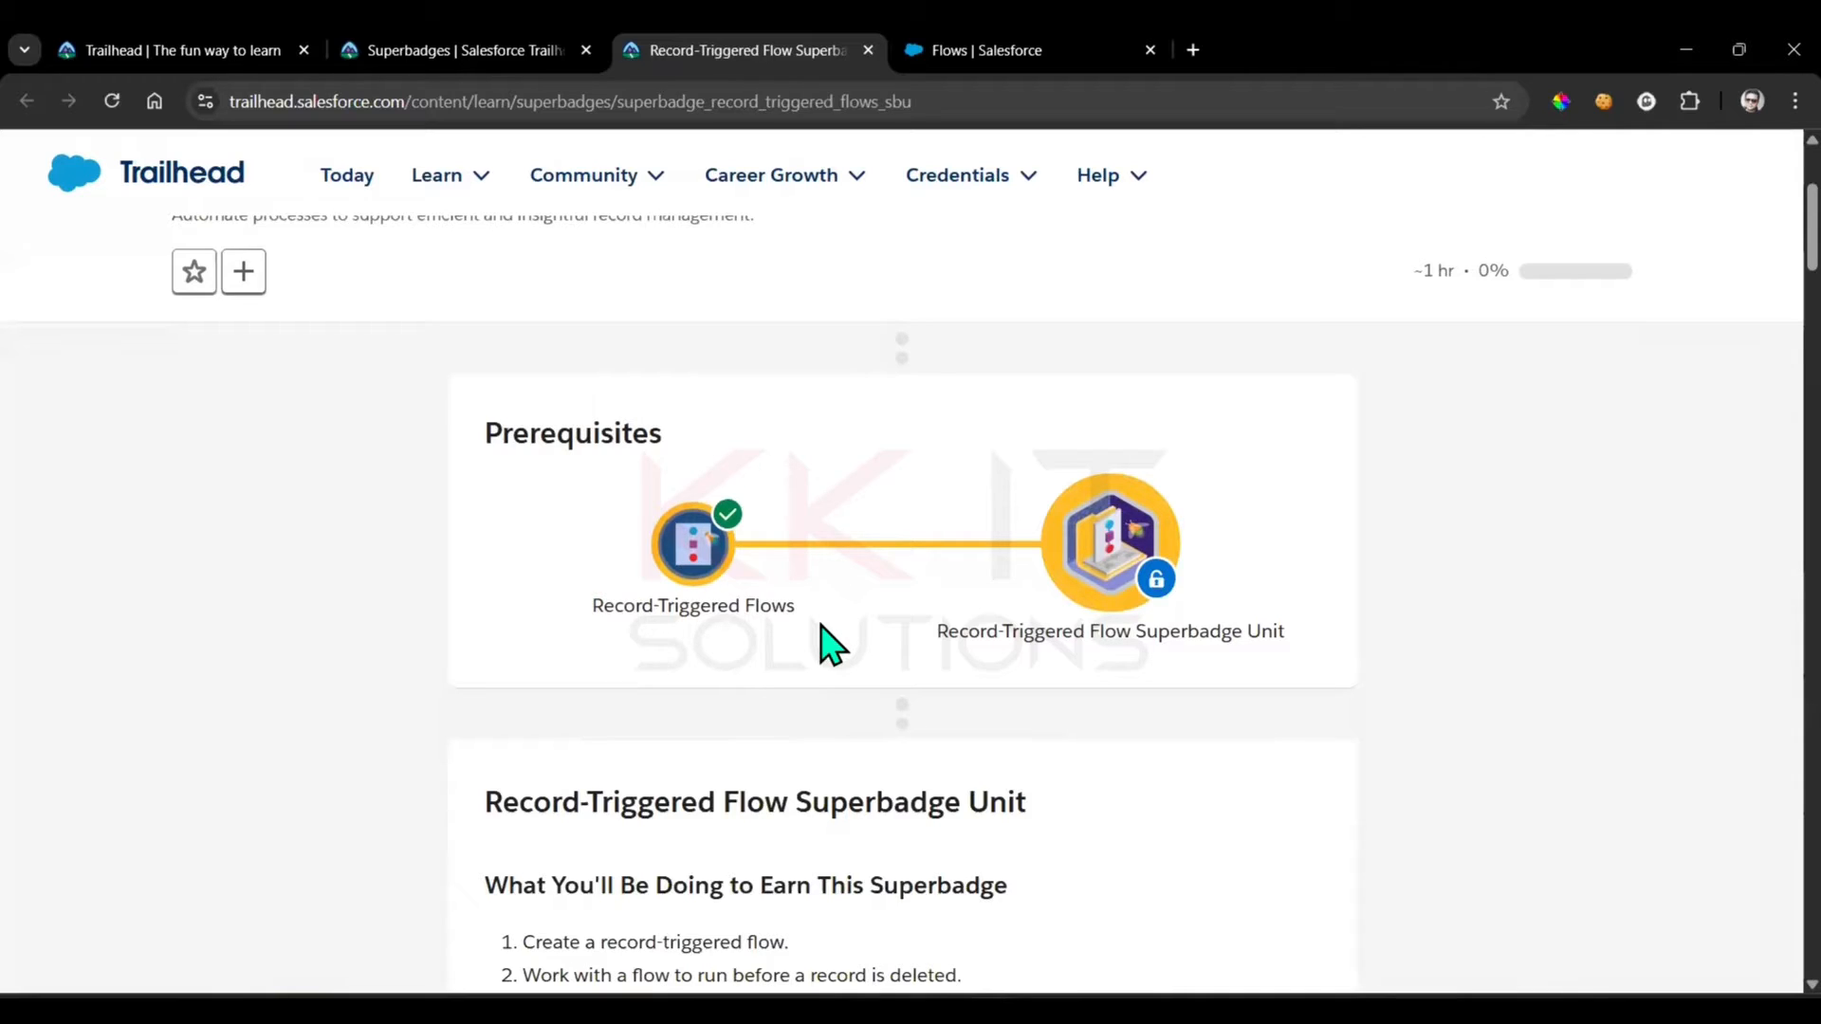
click(1248, 581)
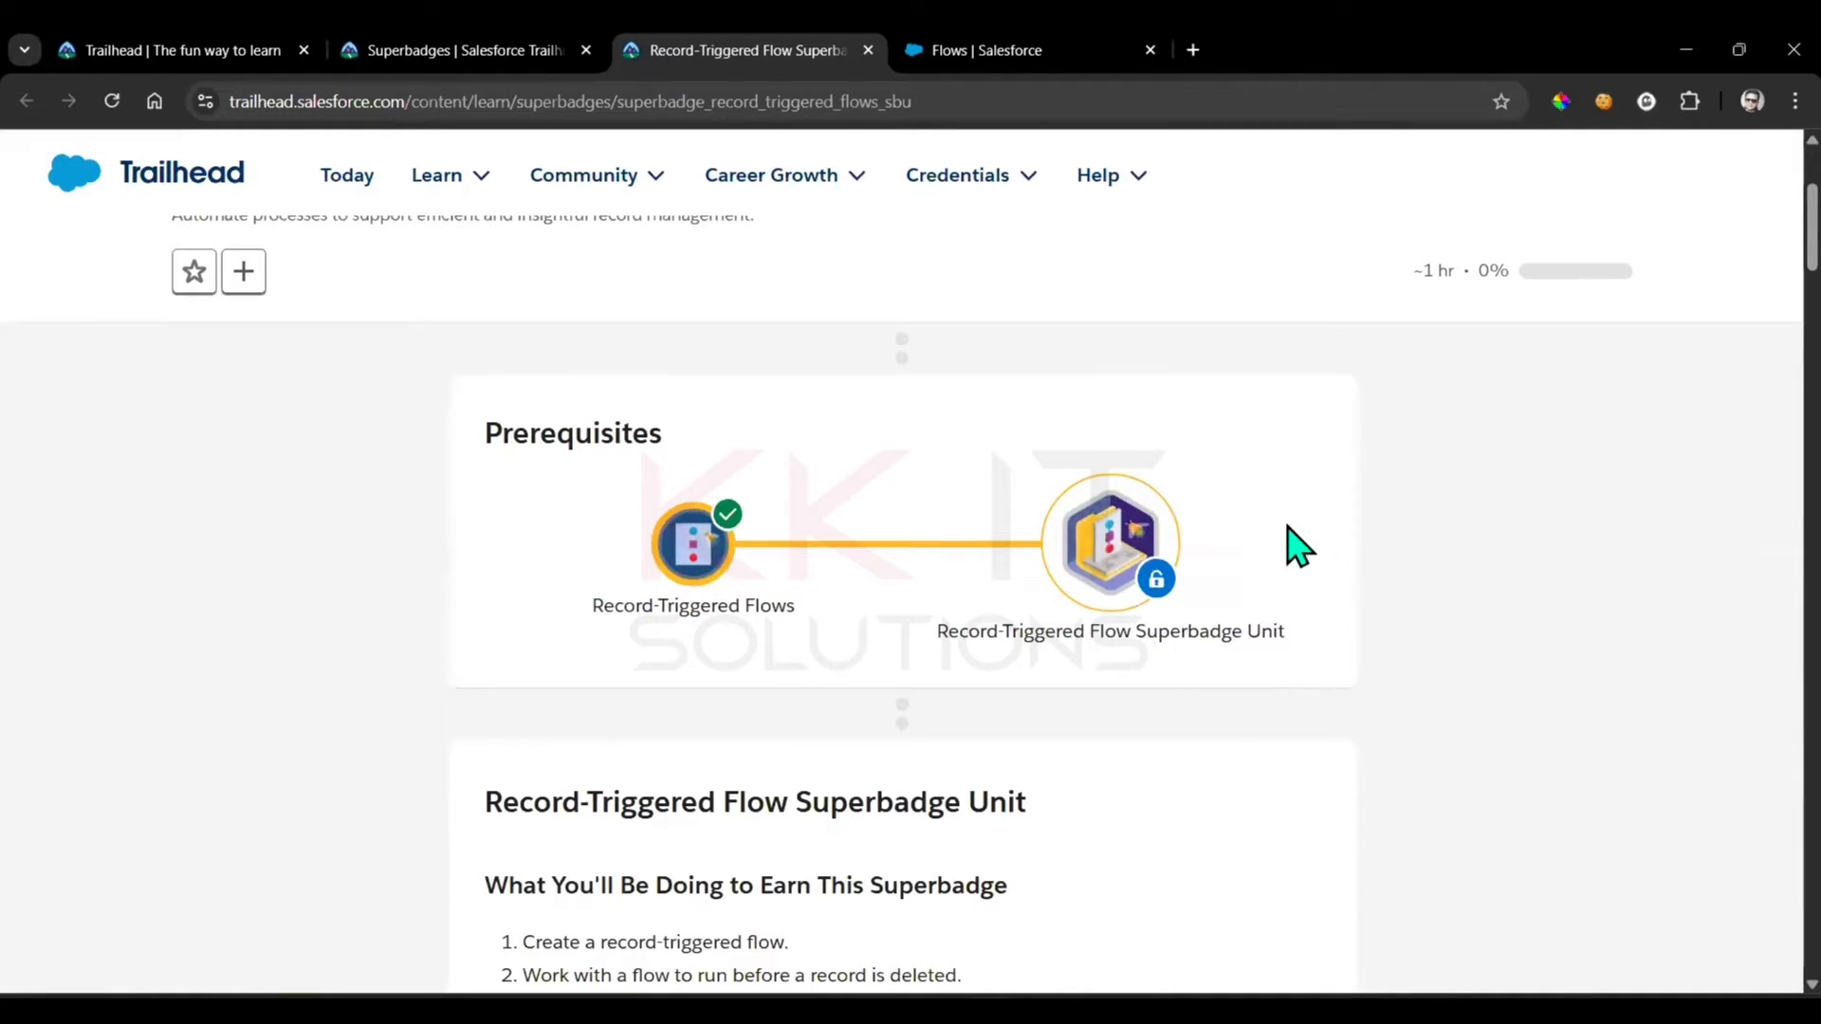
scroll(1614, 541, down, 7)
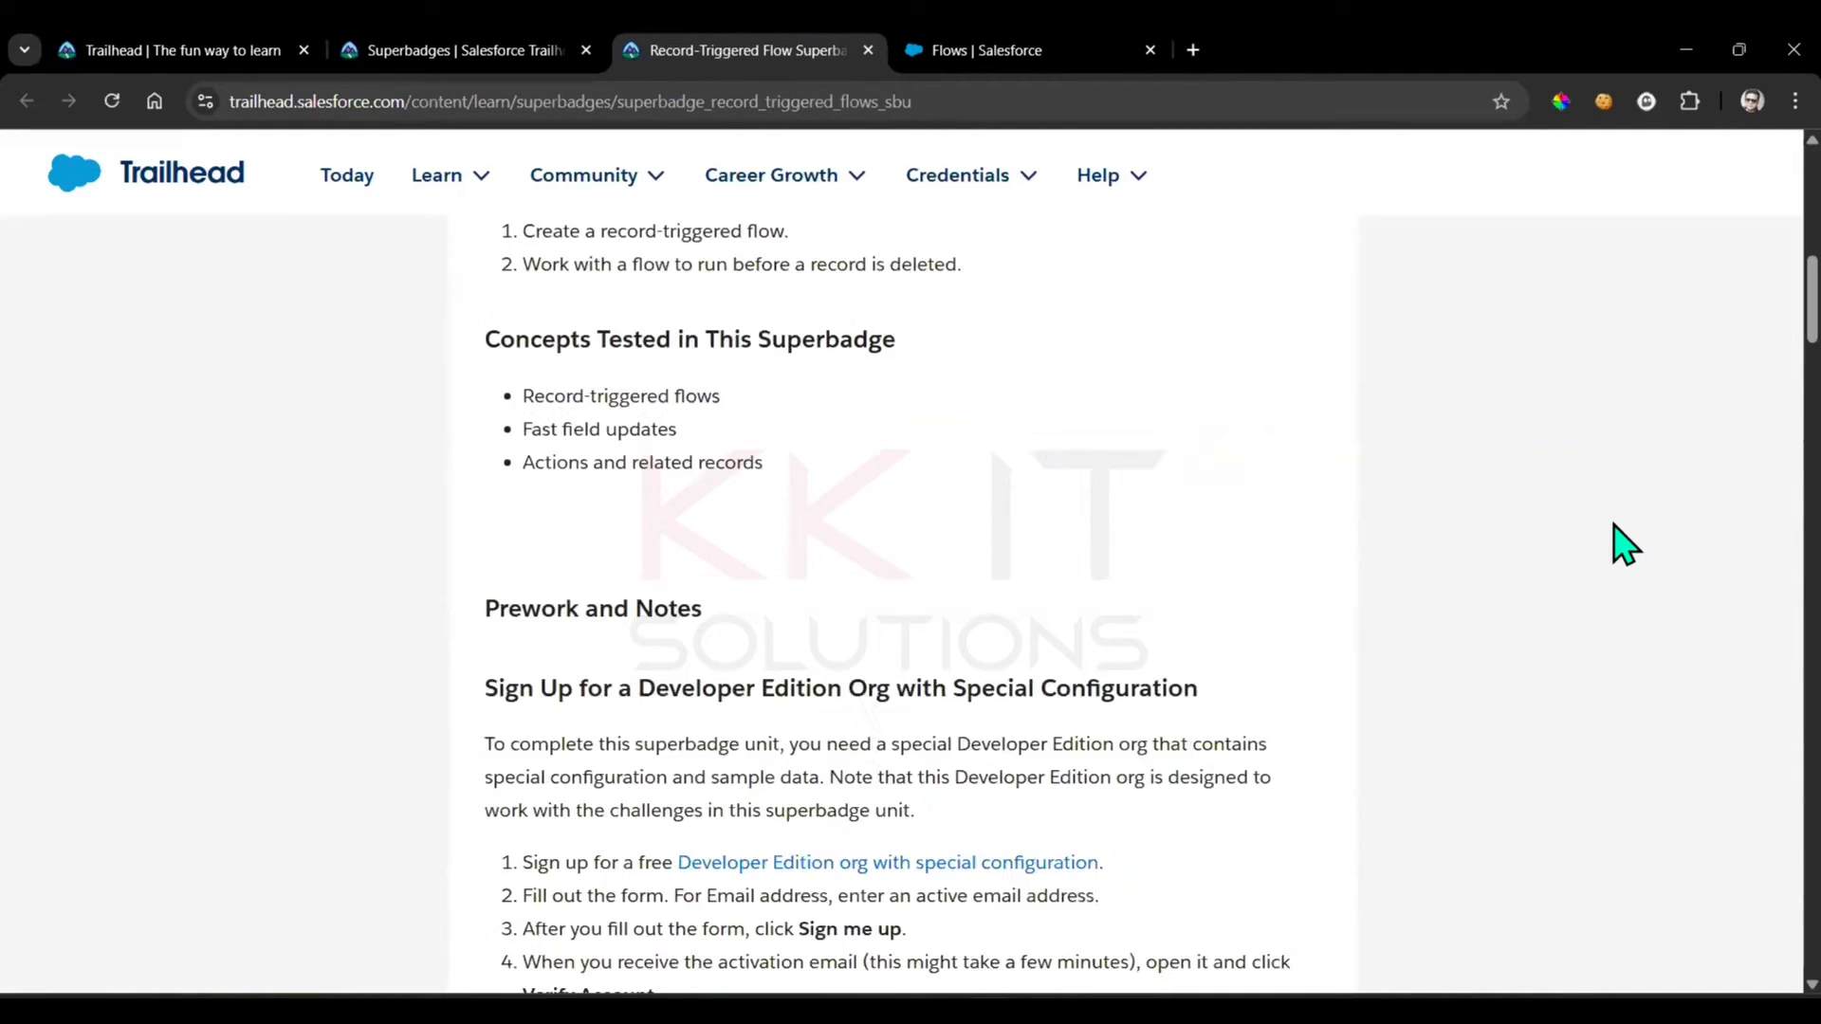
scroll(1614, 543, down, 3)
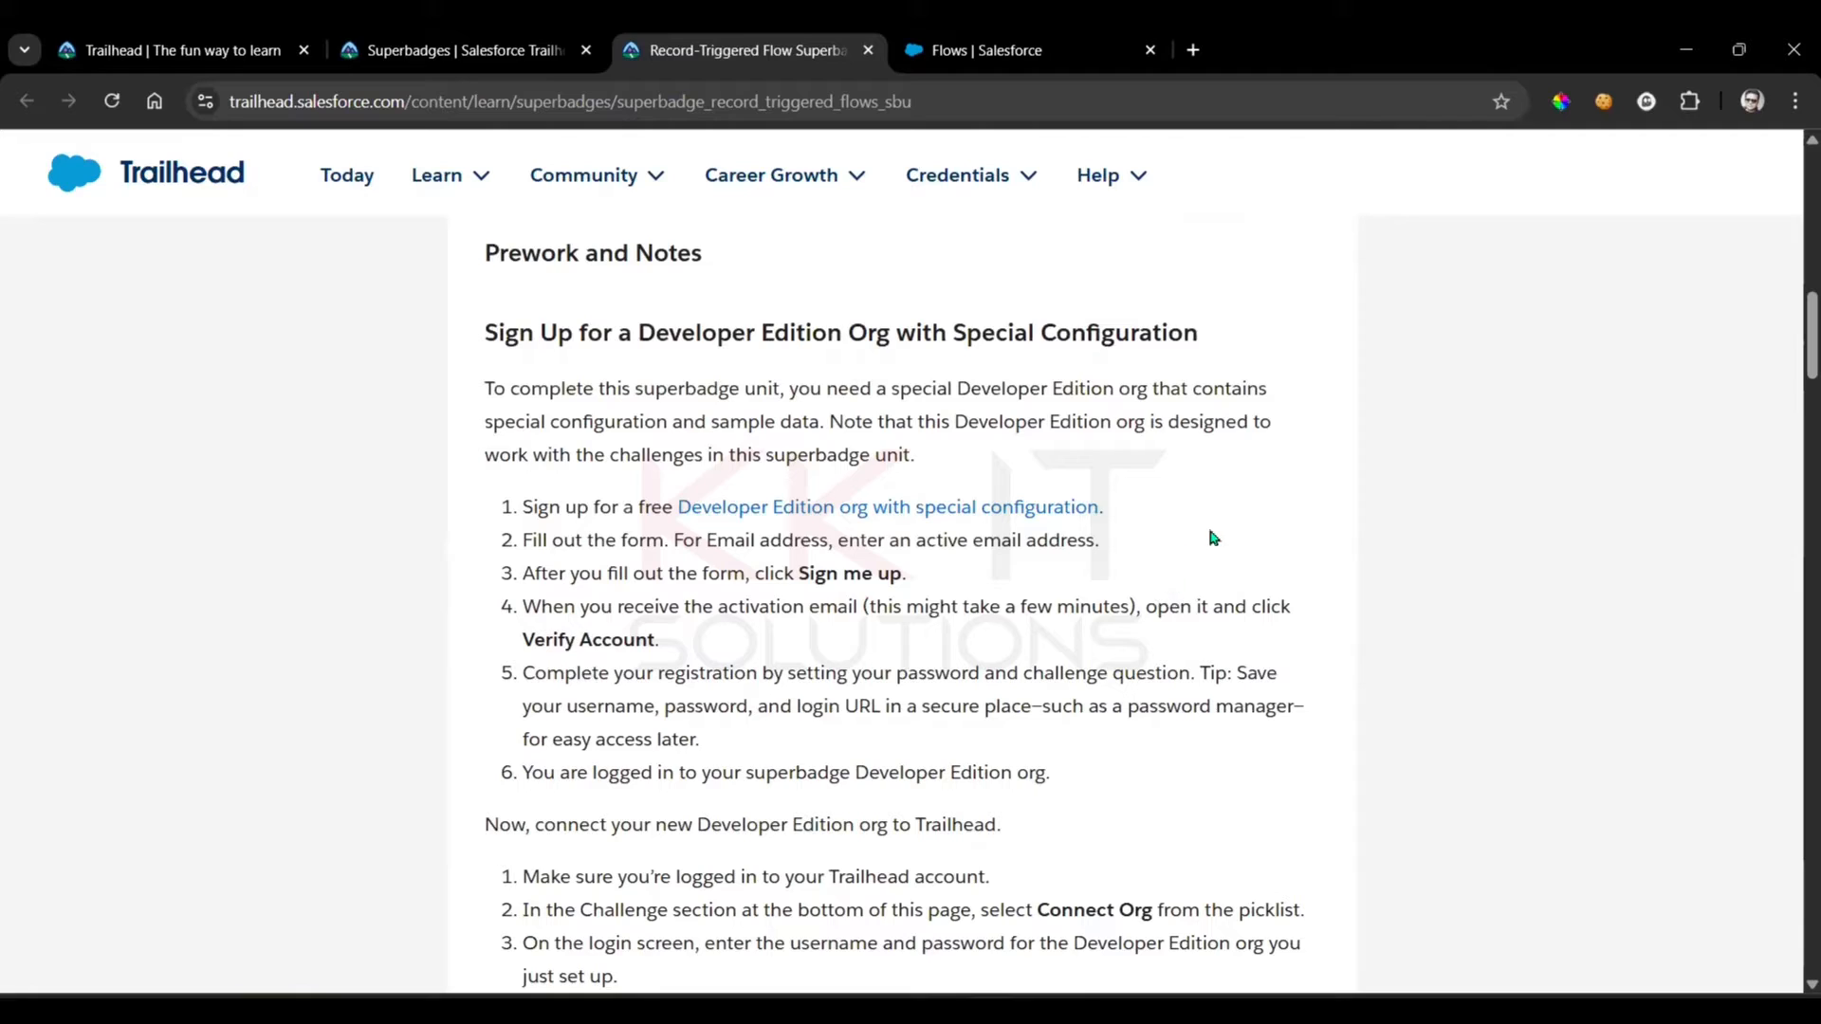
scroll(1222, 526, down, 1)
scroll(1095, 589, down, 3)
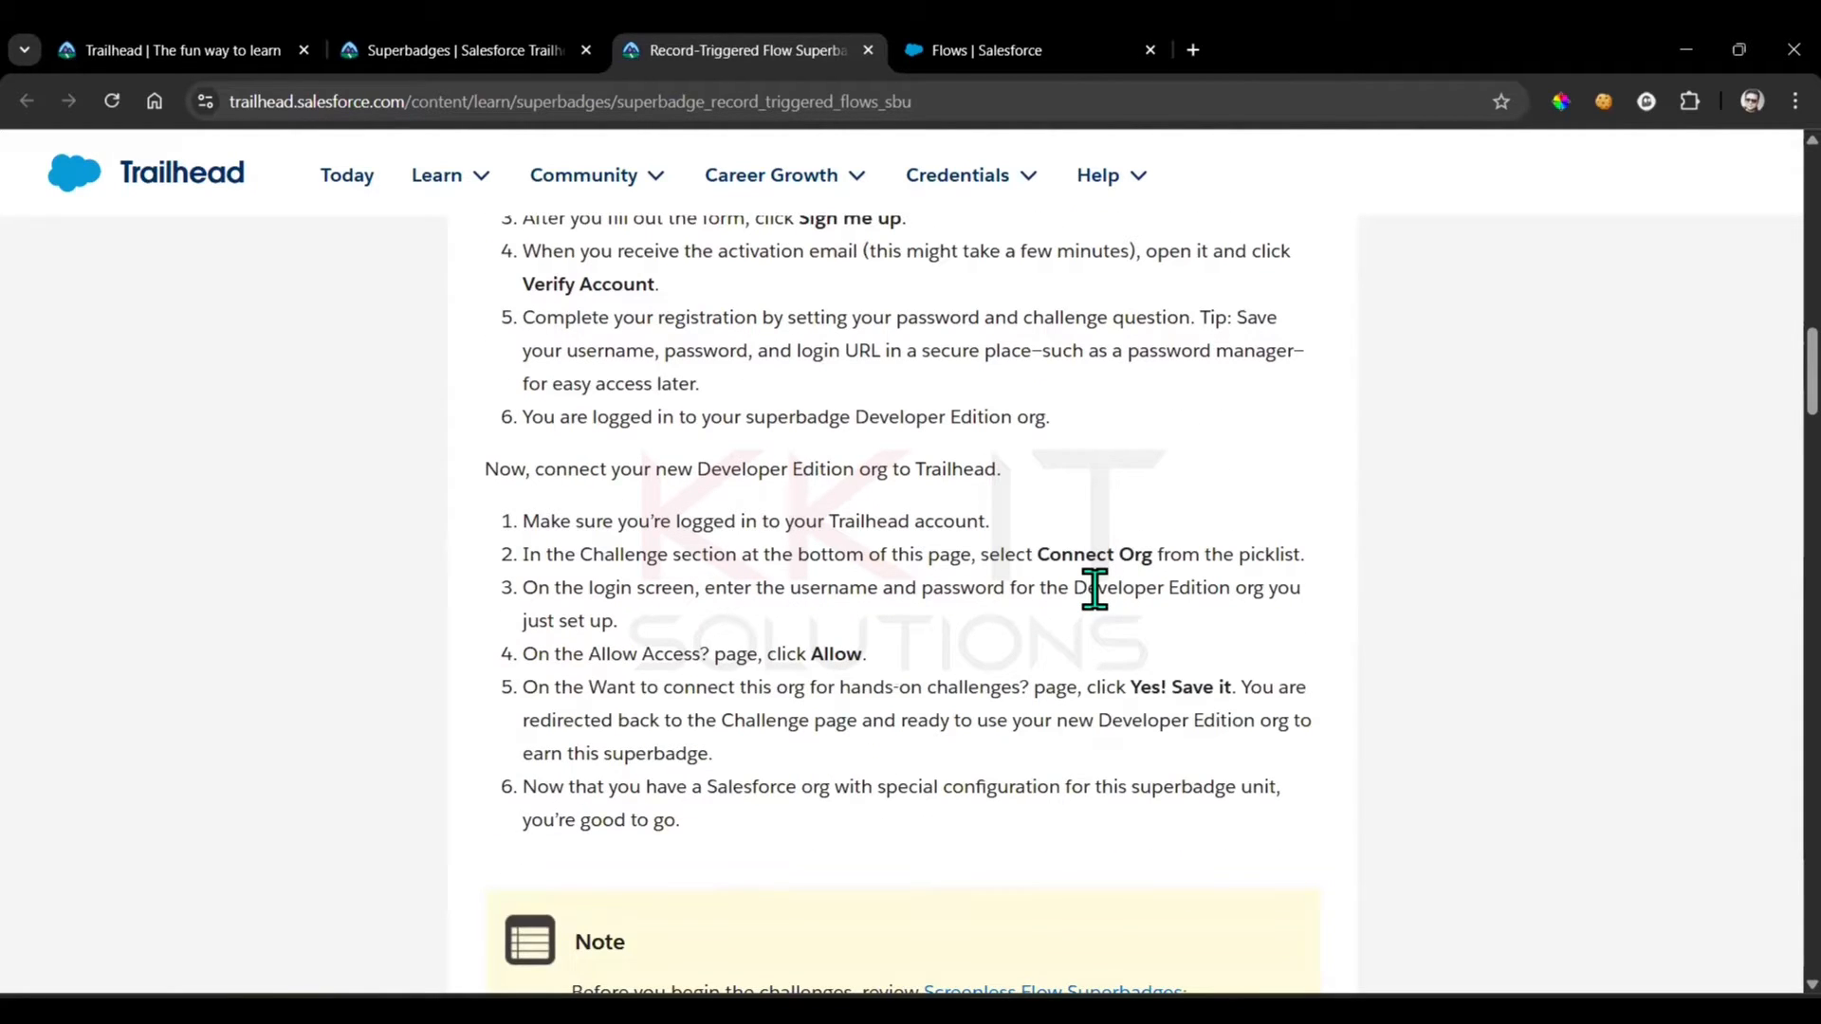
scroll(1577, 569, down, 3)
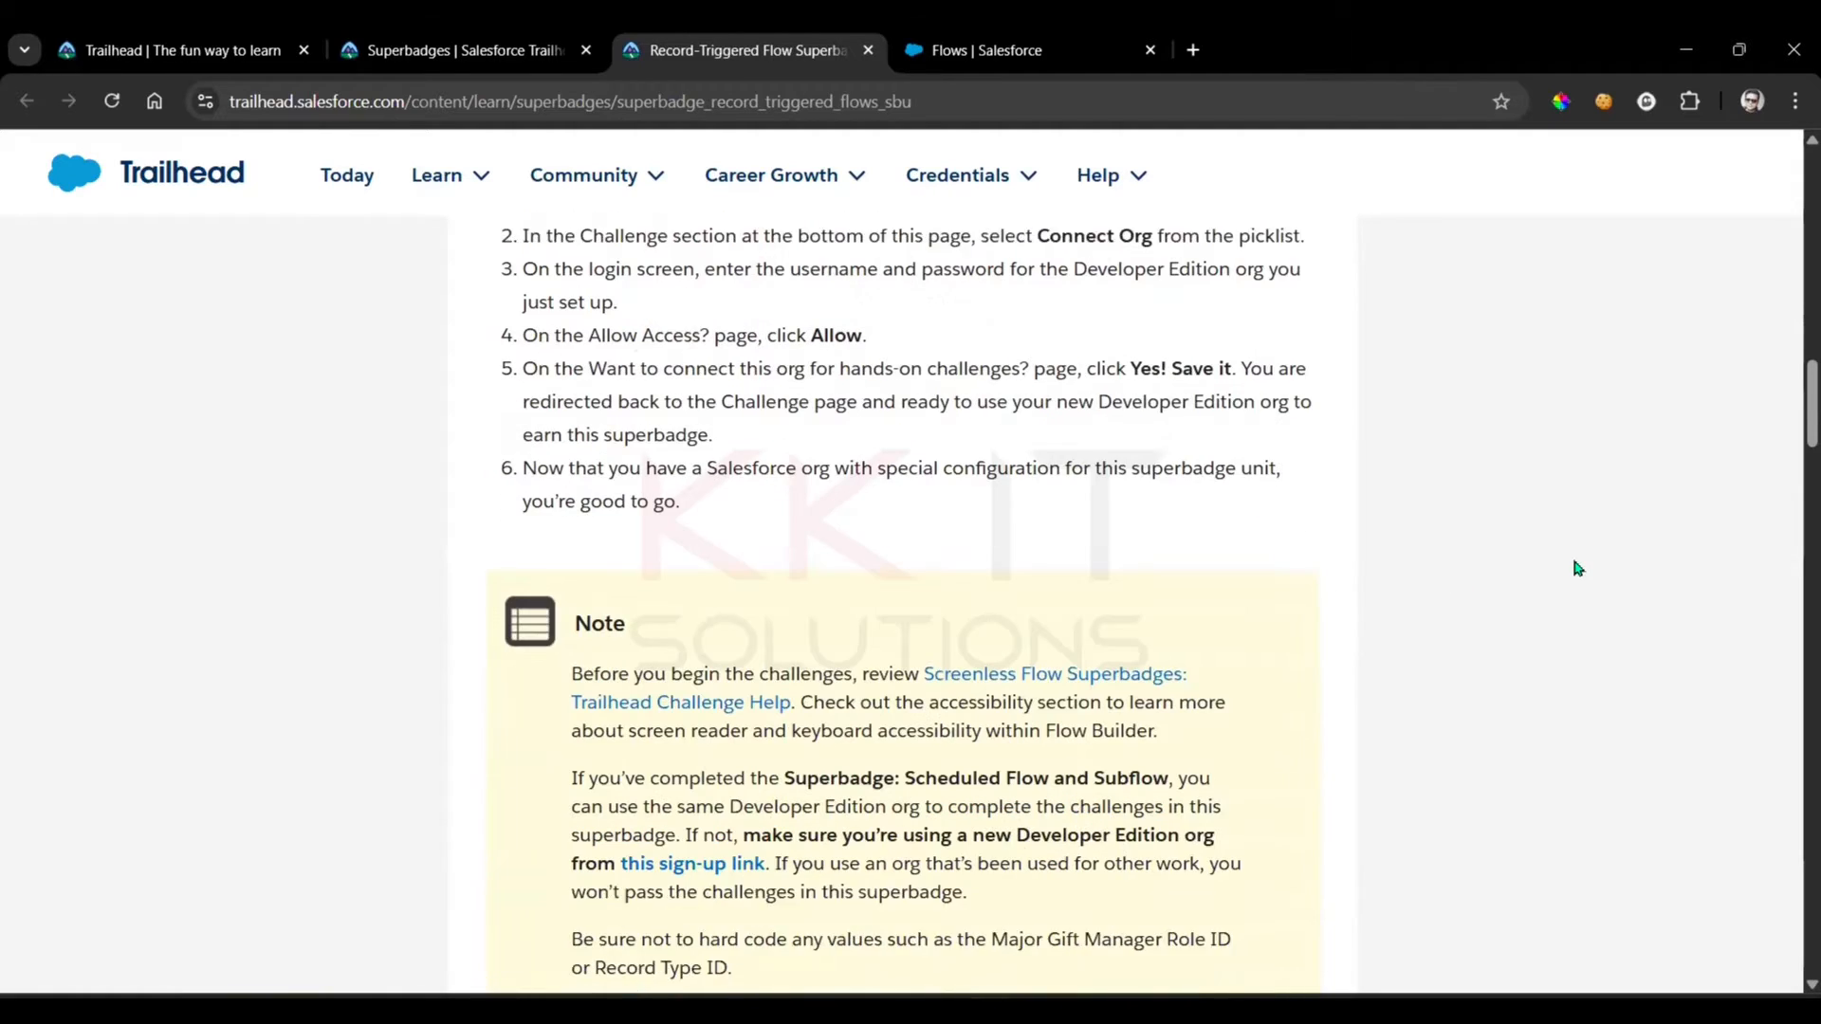
click(959, 45)
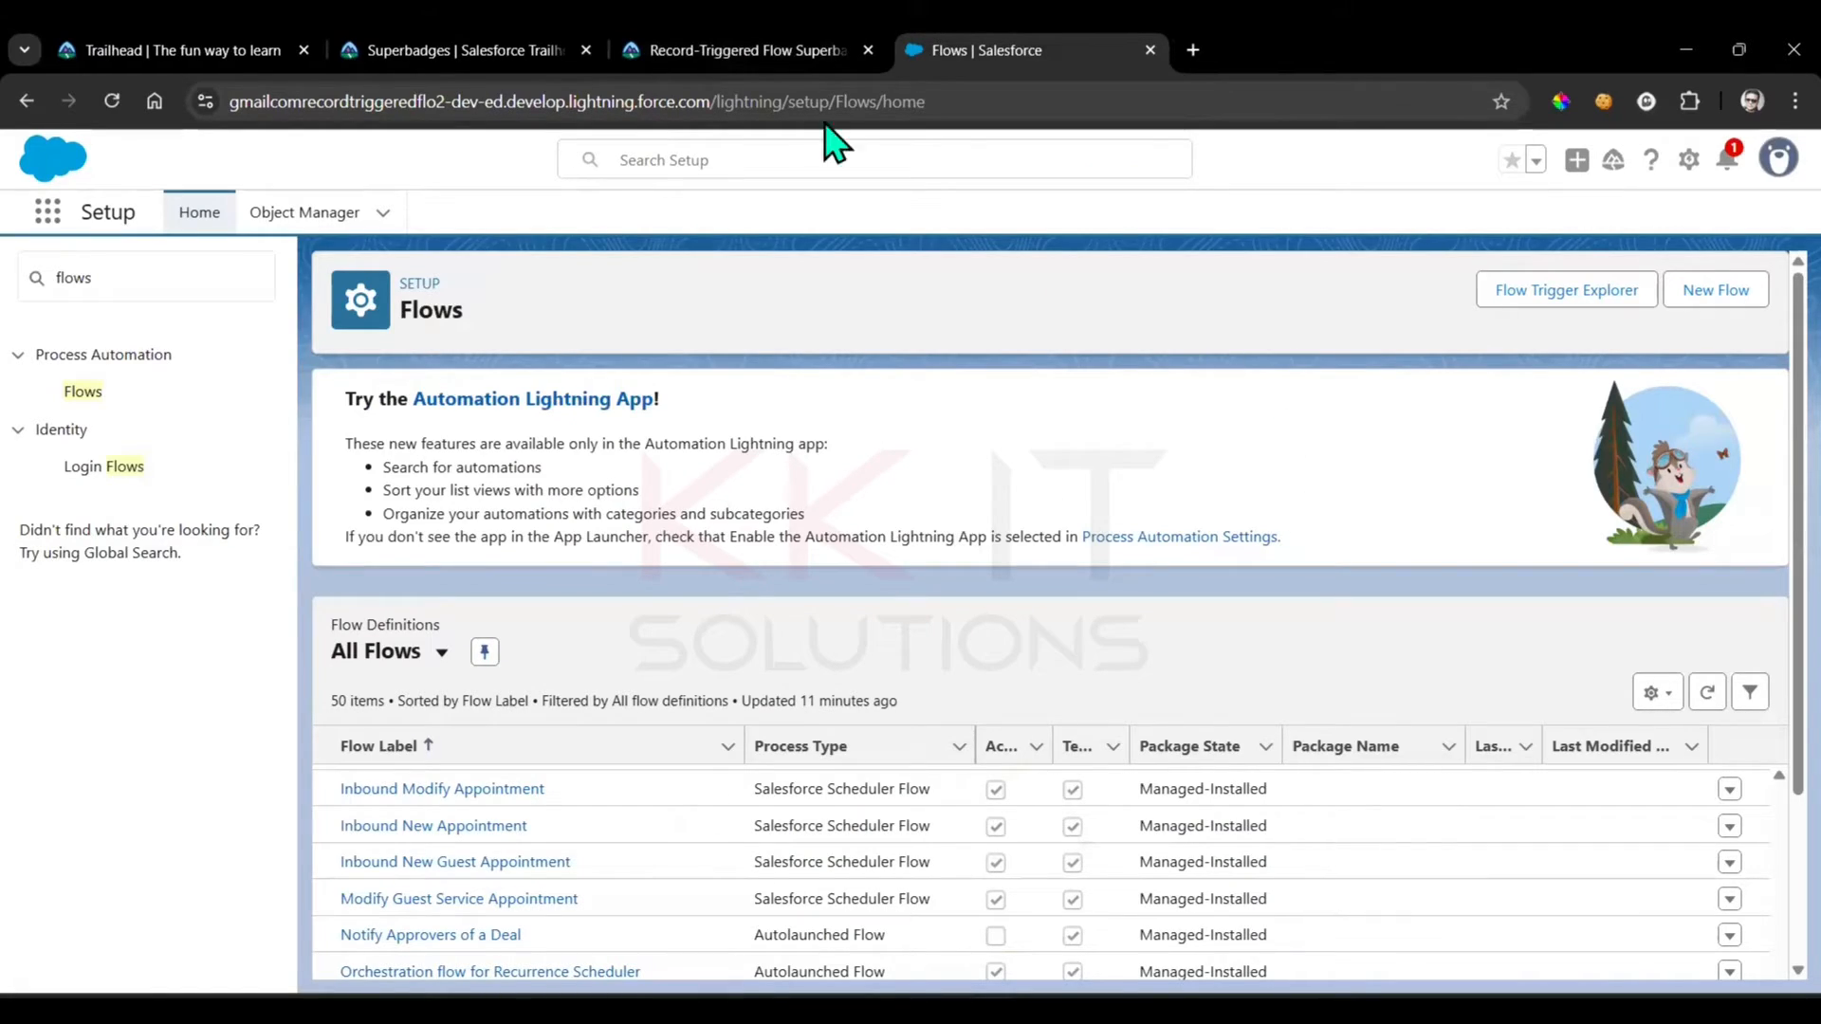
click(749, 46)
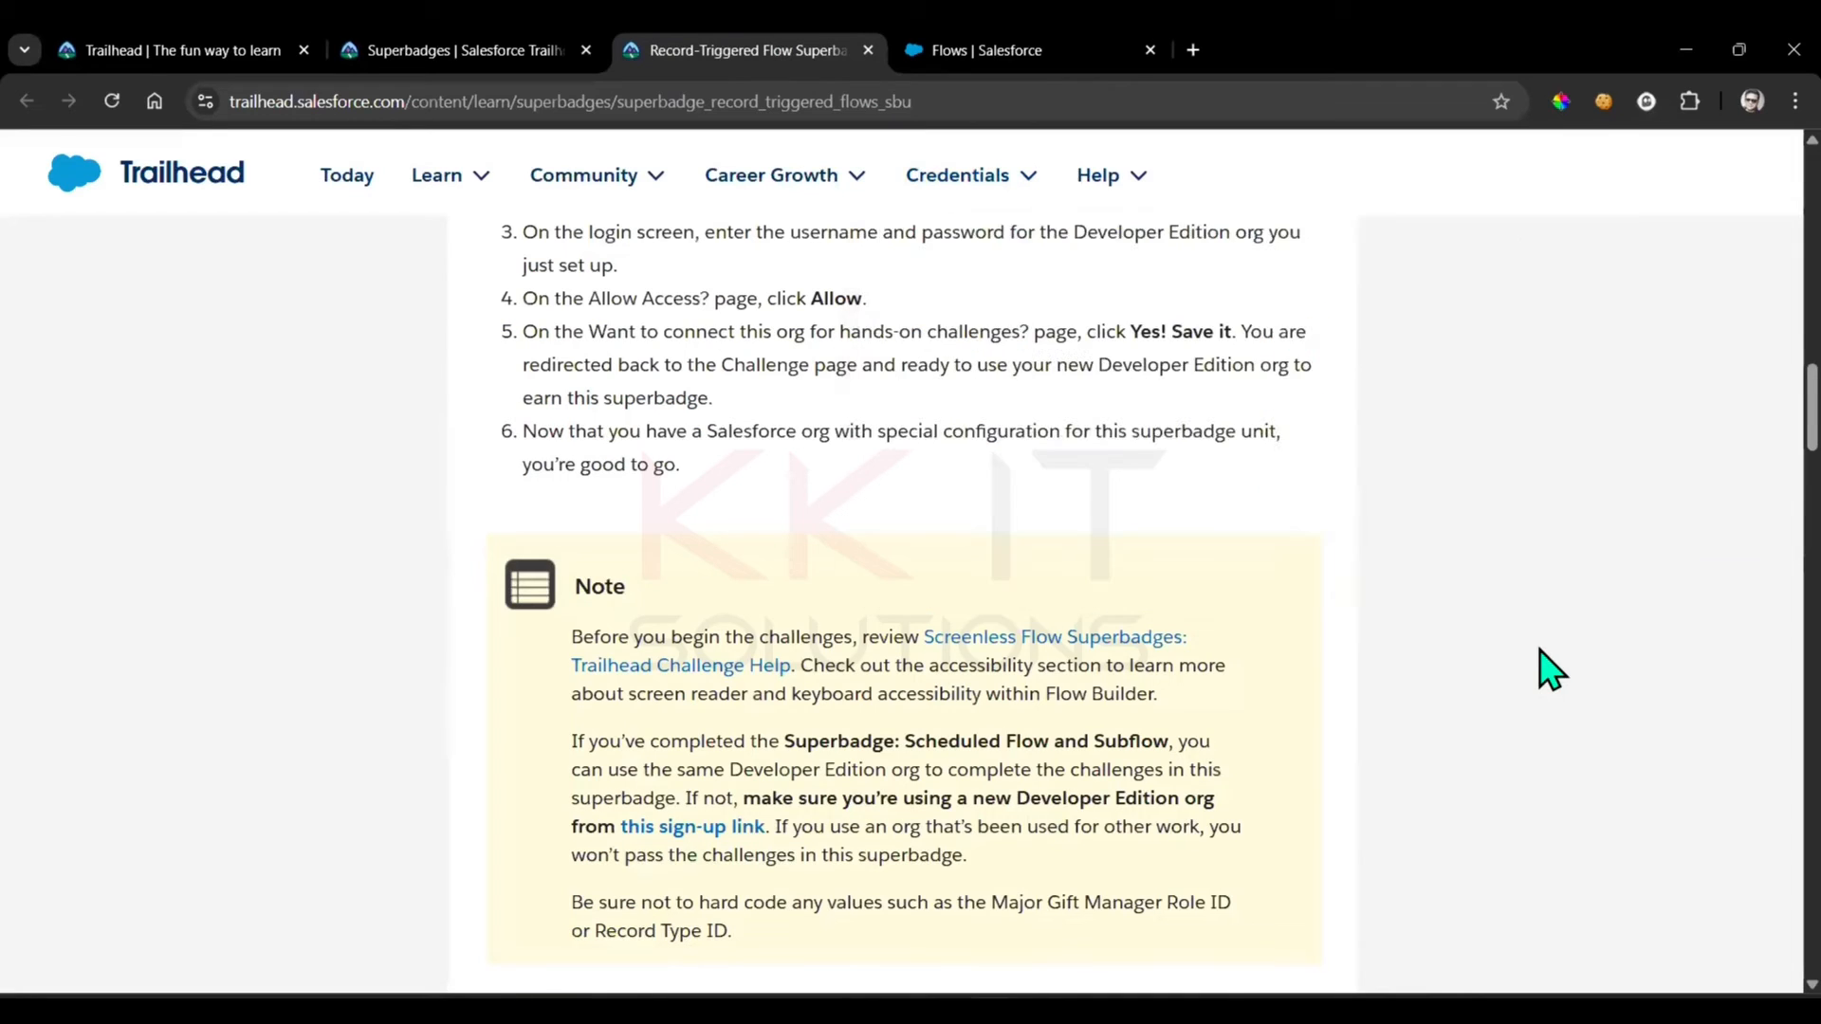
Read the "Automate New Opportunities from Engagement Records" business requirement, noting the flow label, trigger object and run condition
scroll(1545, 663, down, 11)
scroll(1551, 668, up, 4)
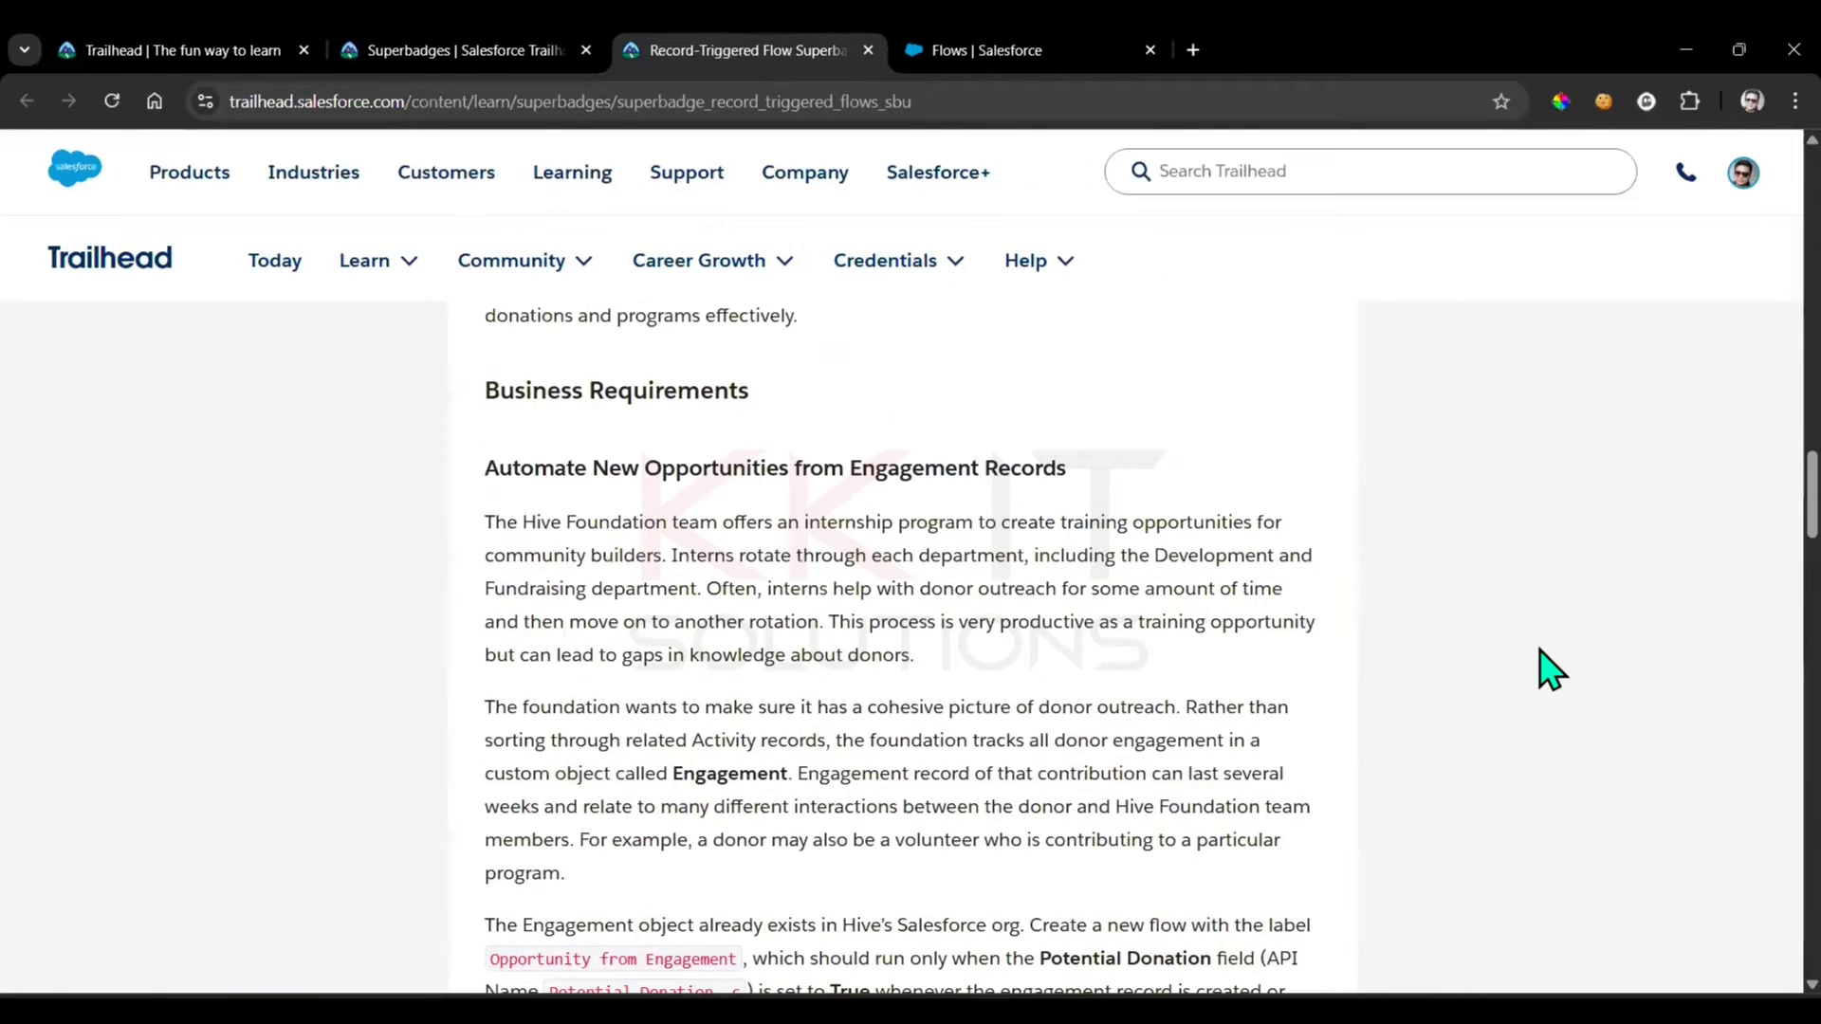
scroll(1551, 670, down, 1)
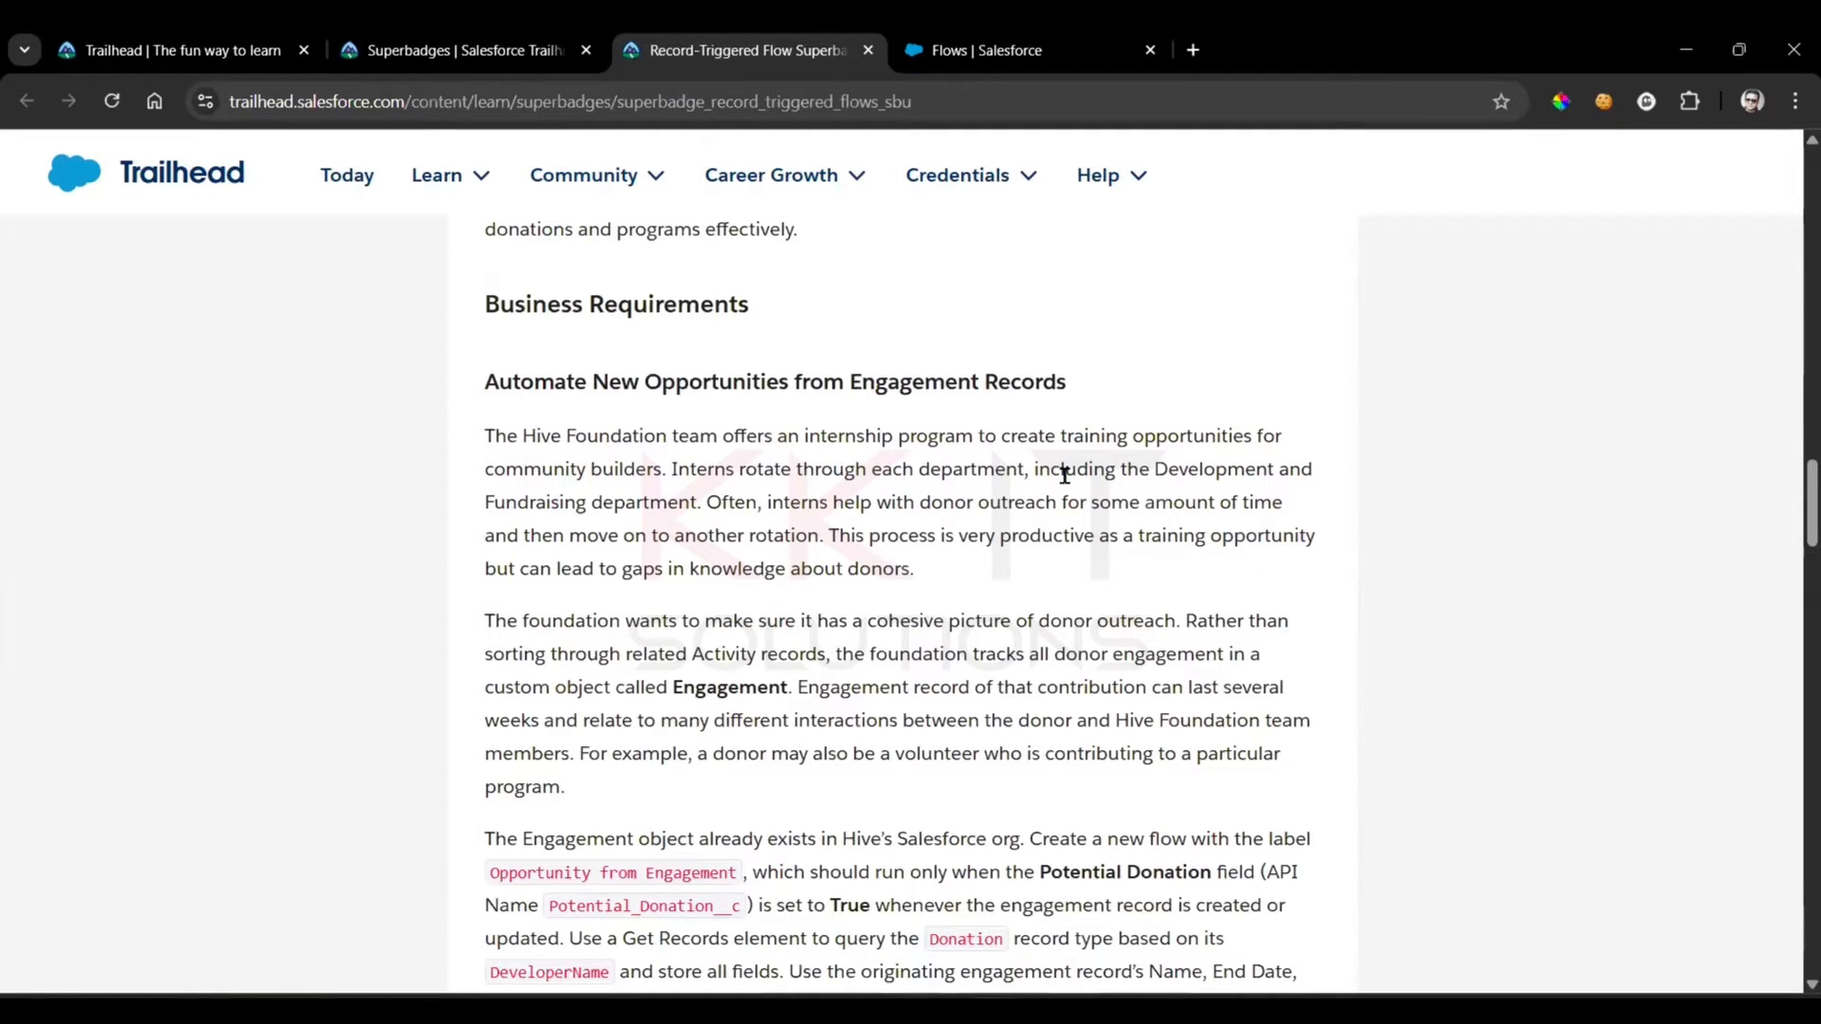
scroll(1064, 474, down, 3)
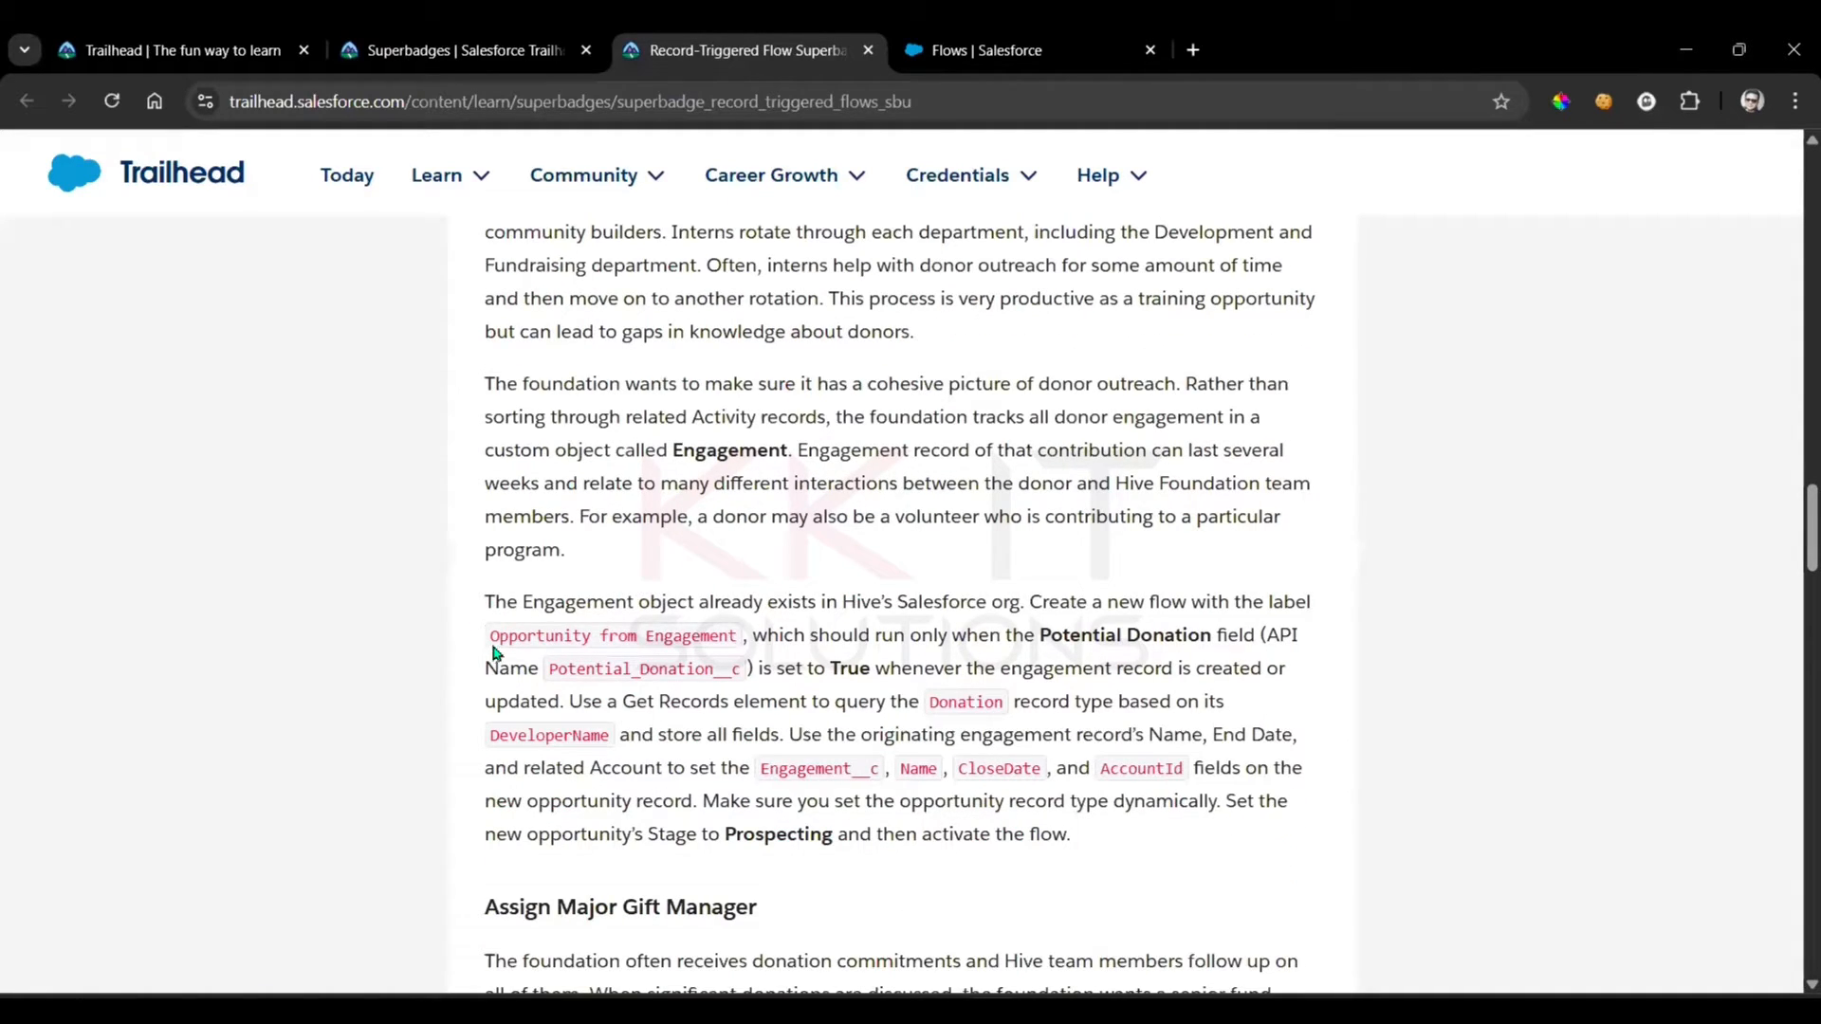
drag(491, 638, 770, 637)
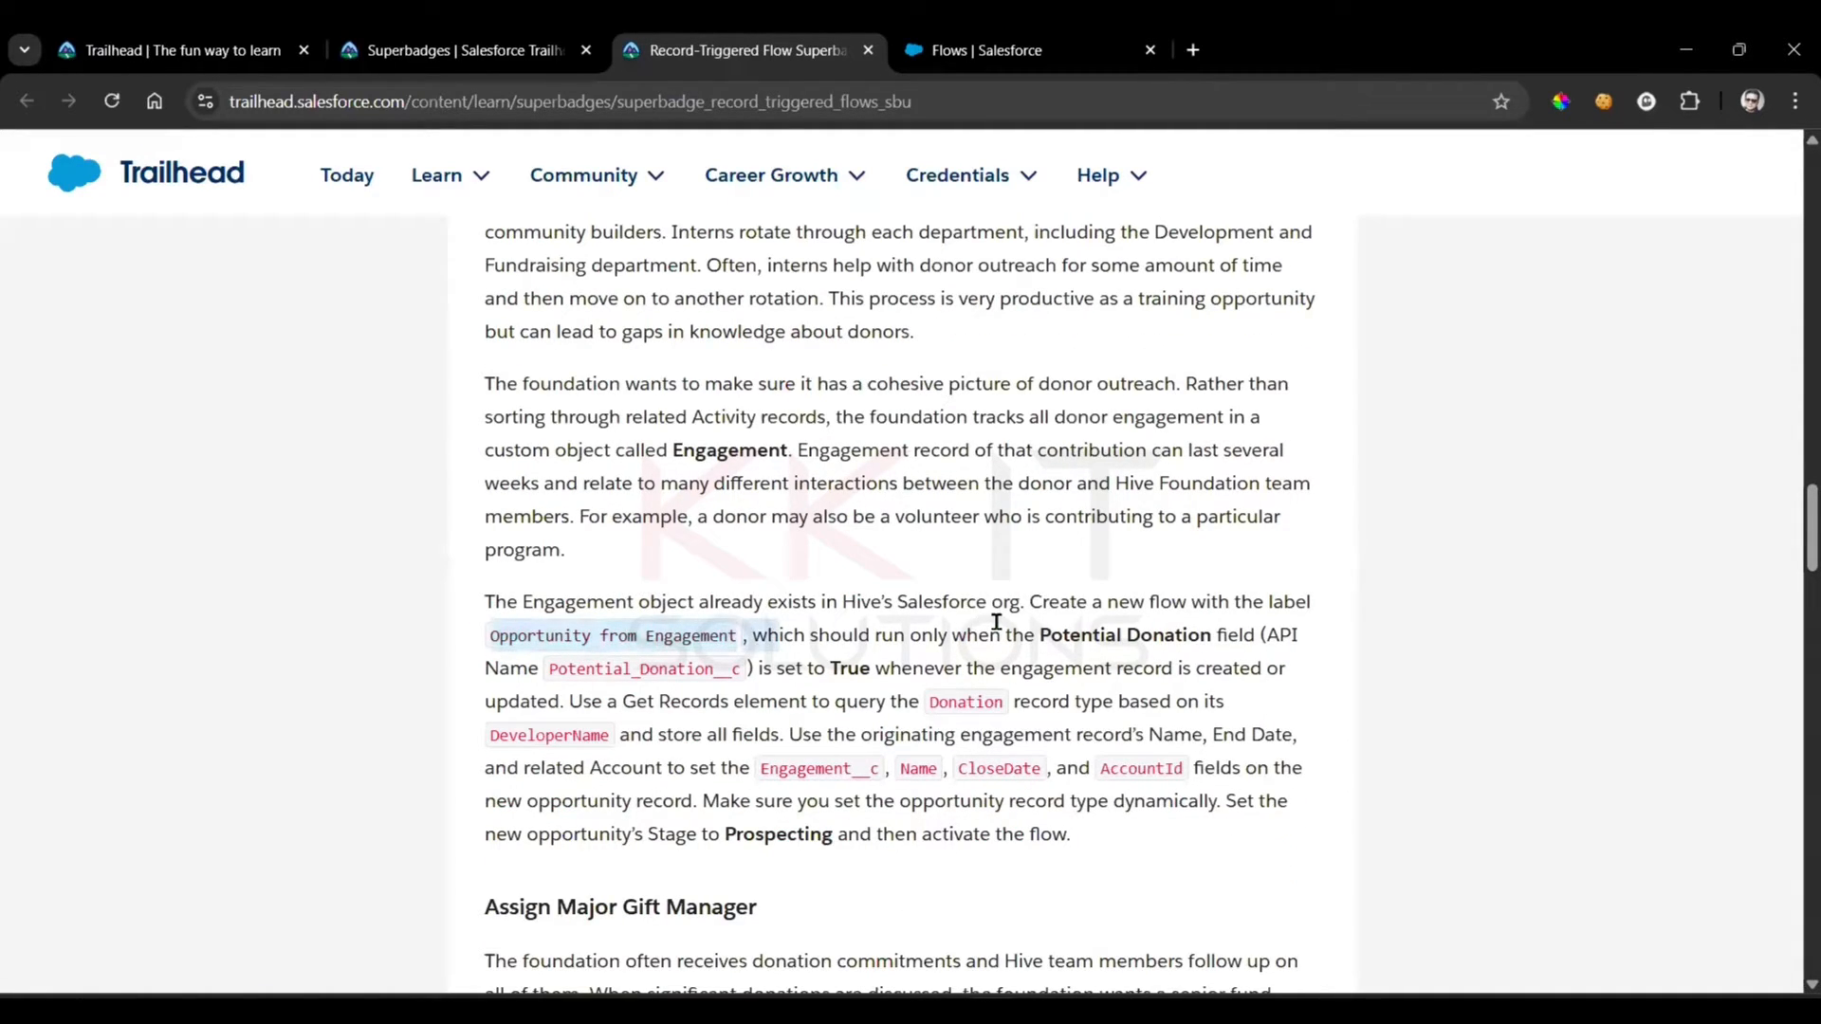
click(759, 622)
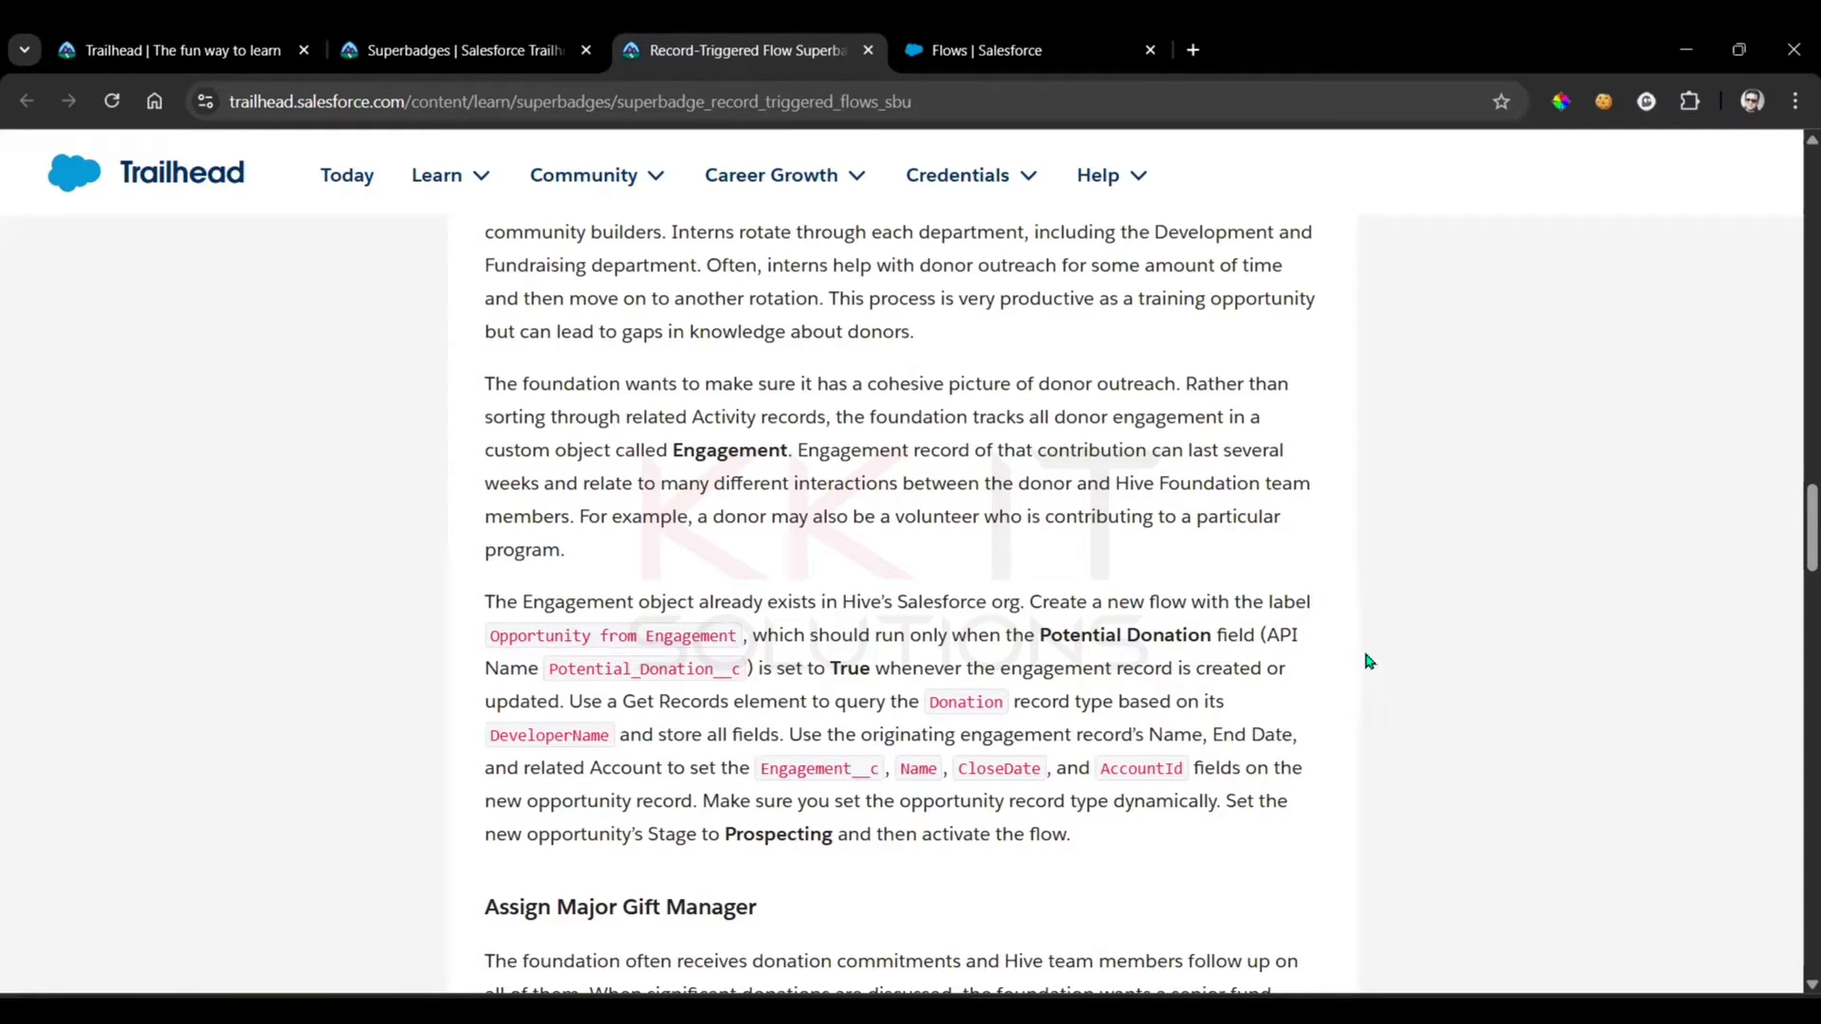
double_click(1049, 669)
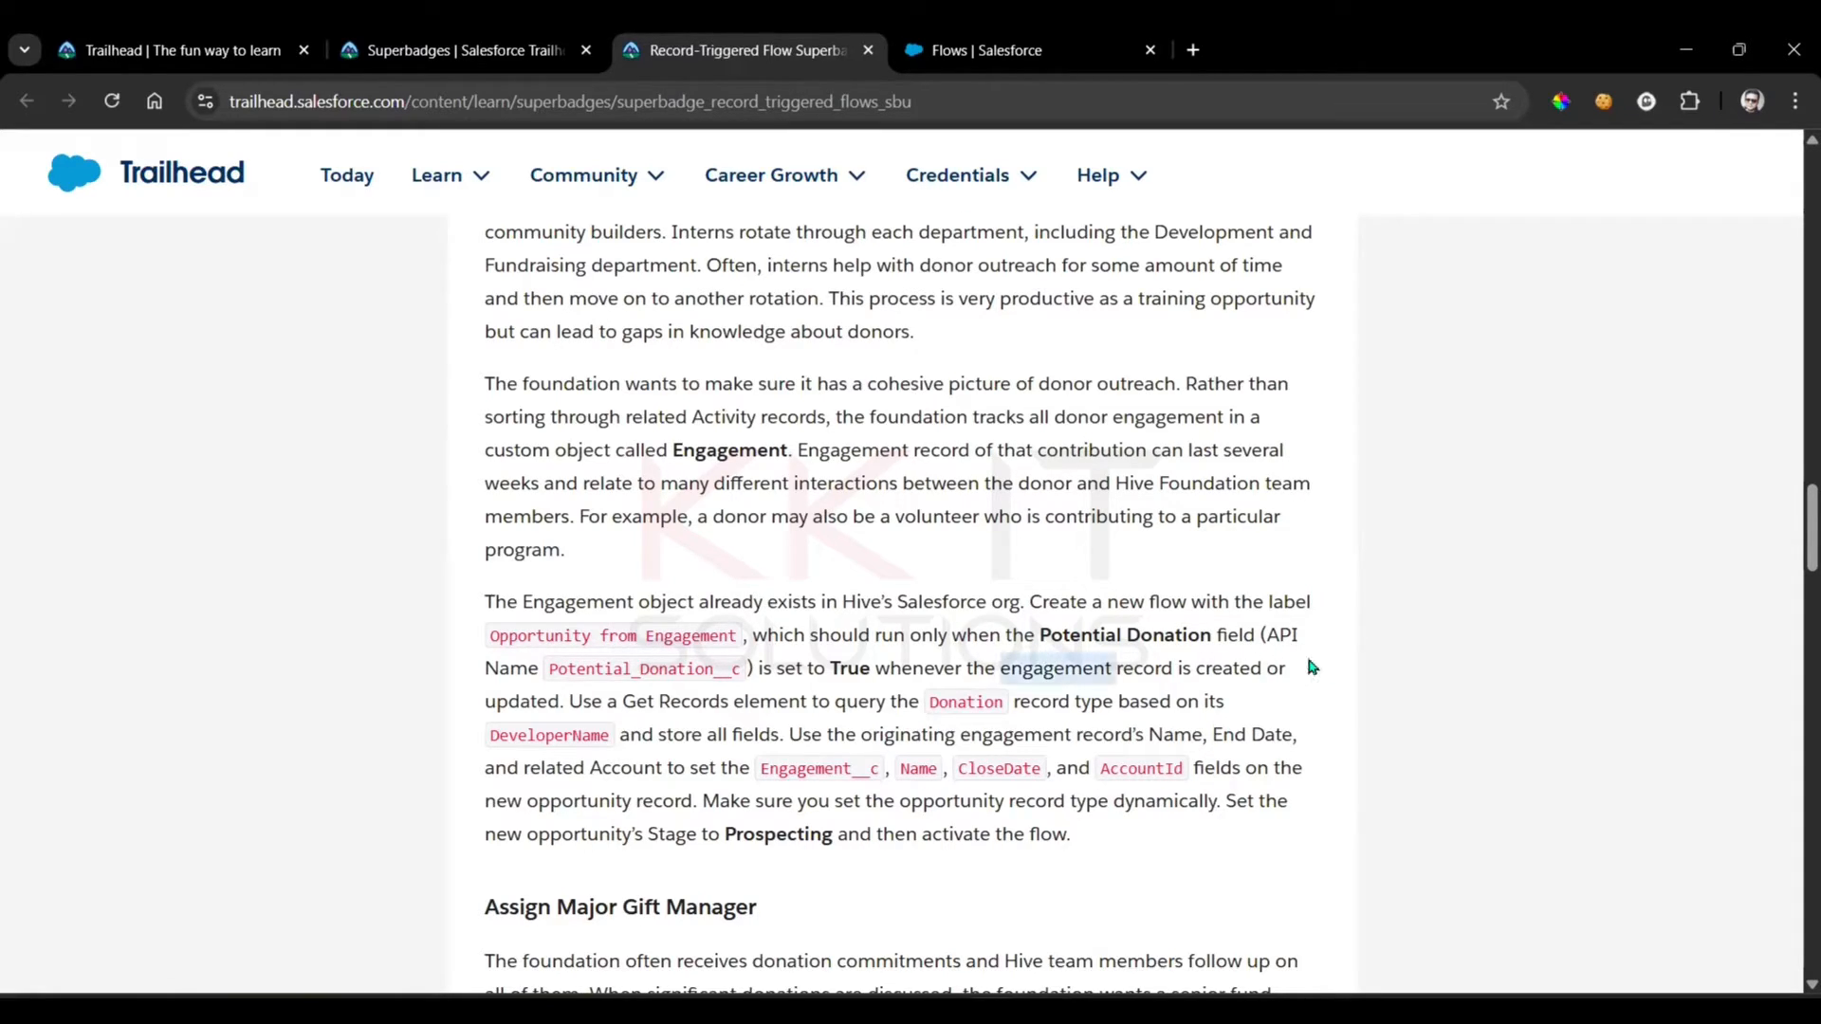
click(1195, 667)
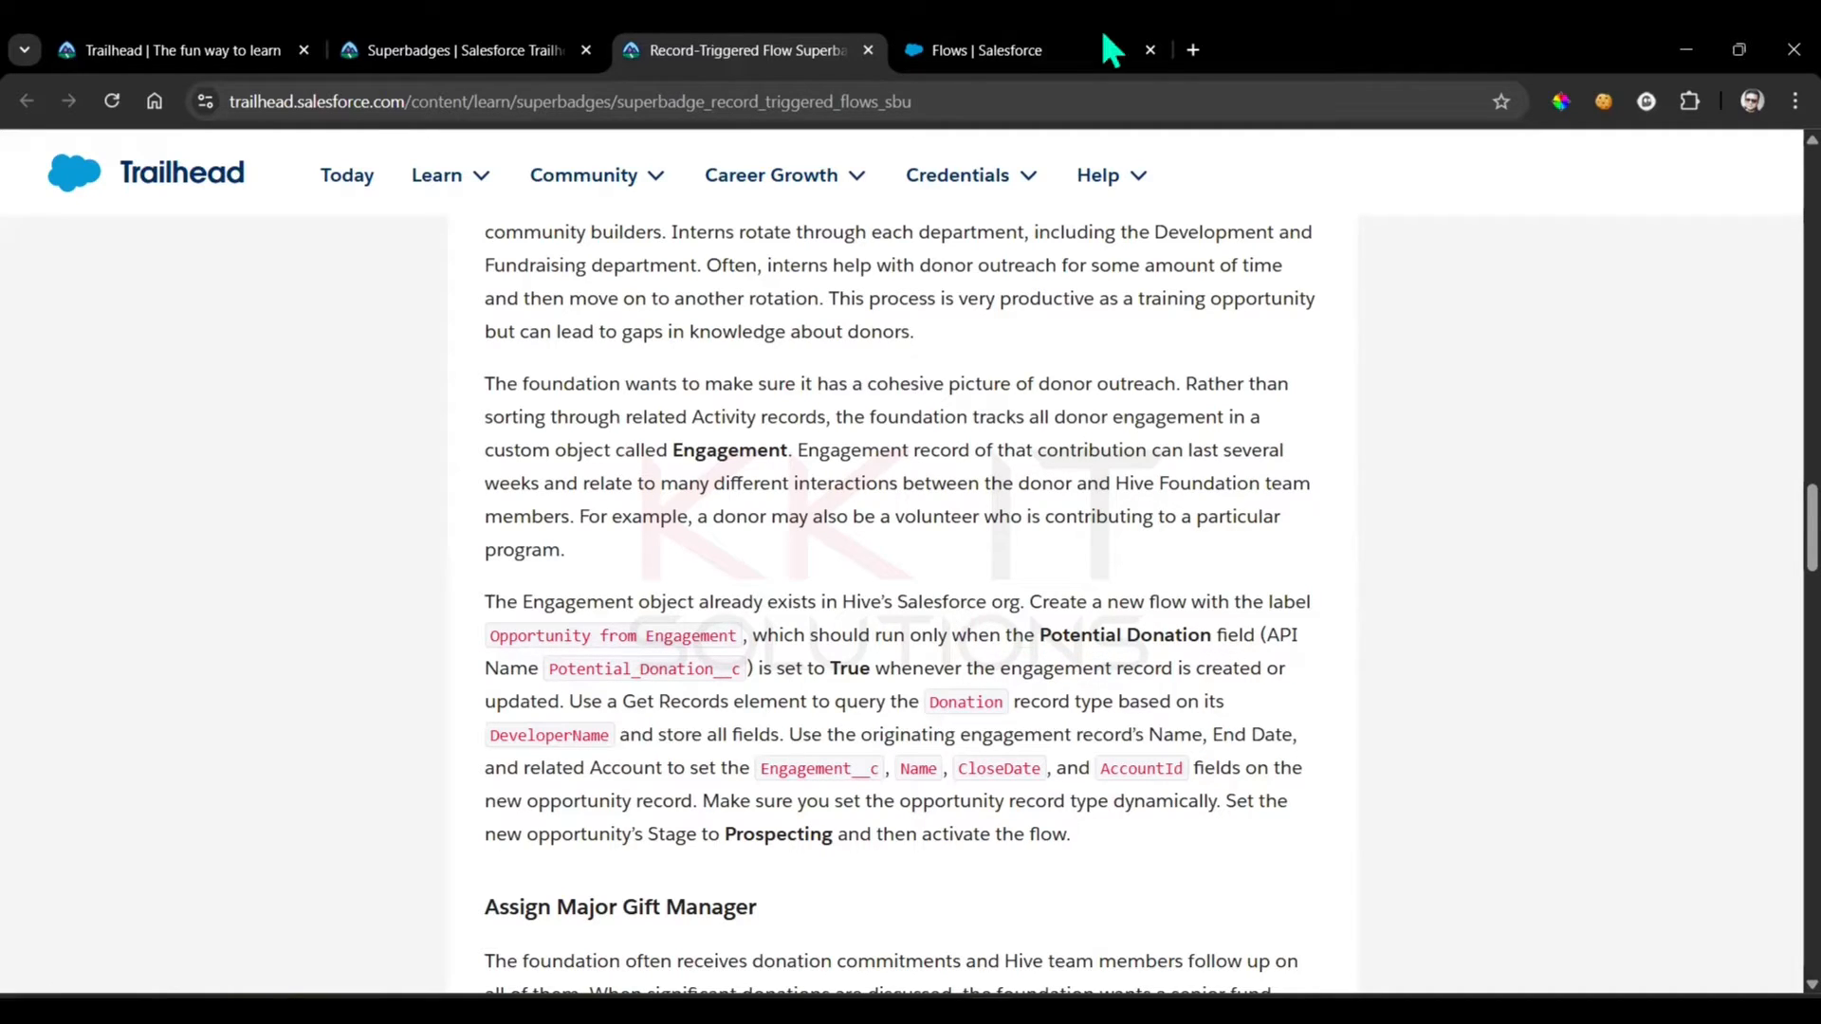
Create a new Record-Triggered Flow from scratch in the Salesforce org
click(1010, 50)
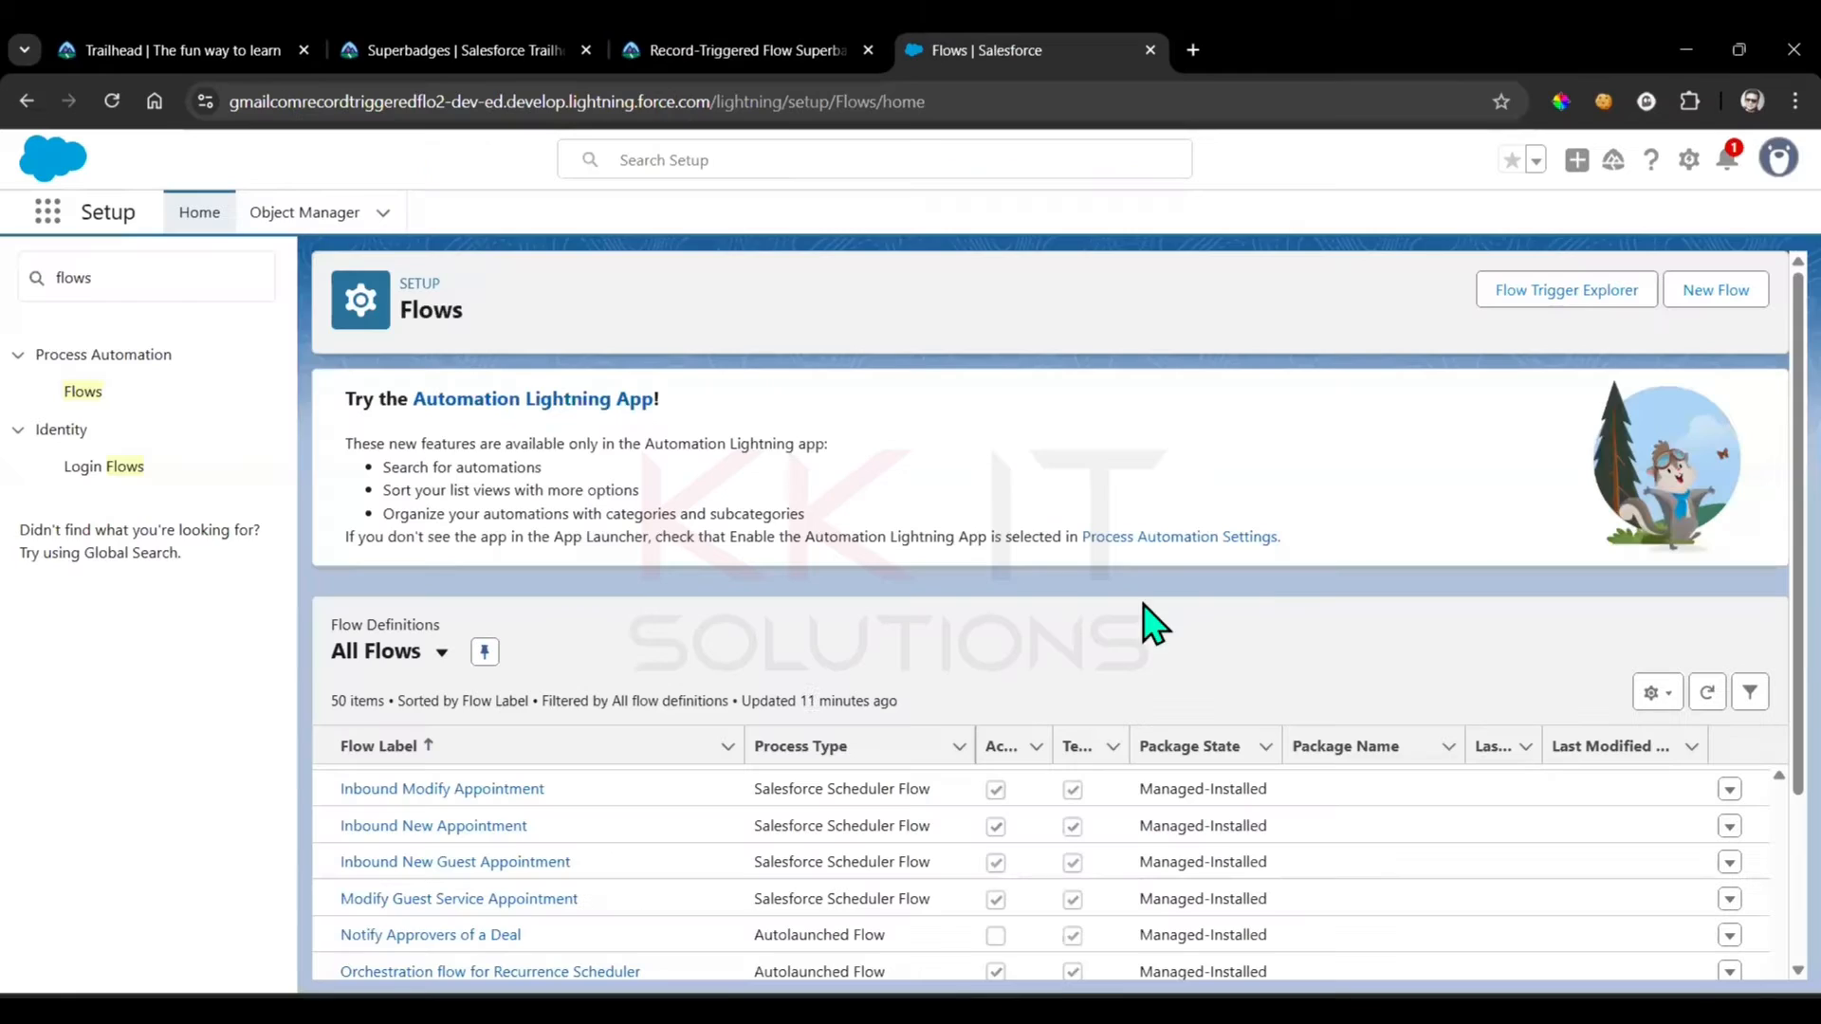
click(1733, 292)
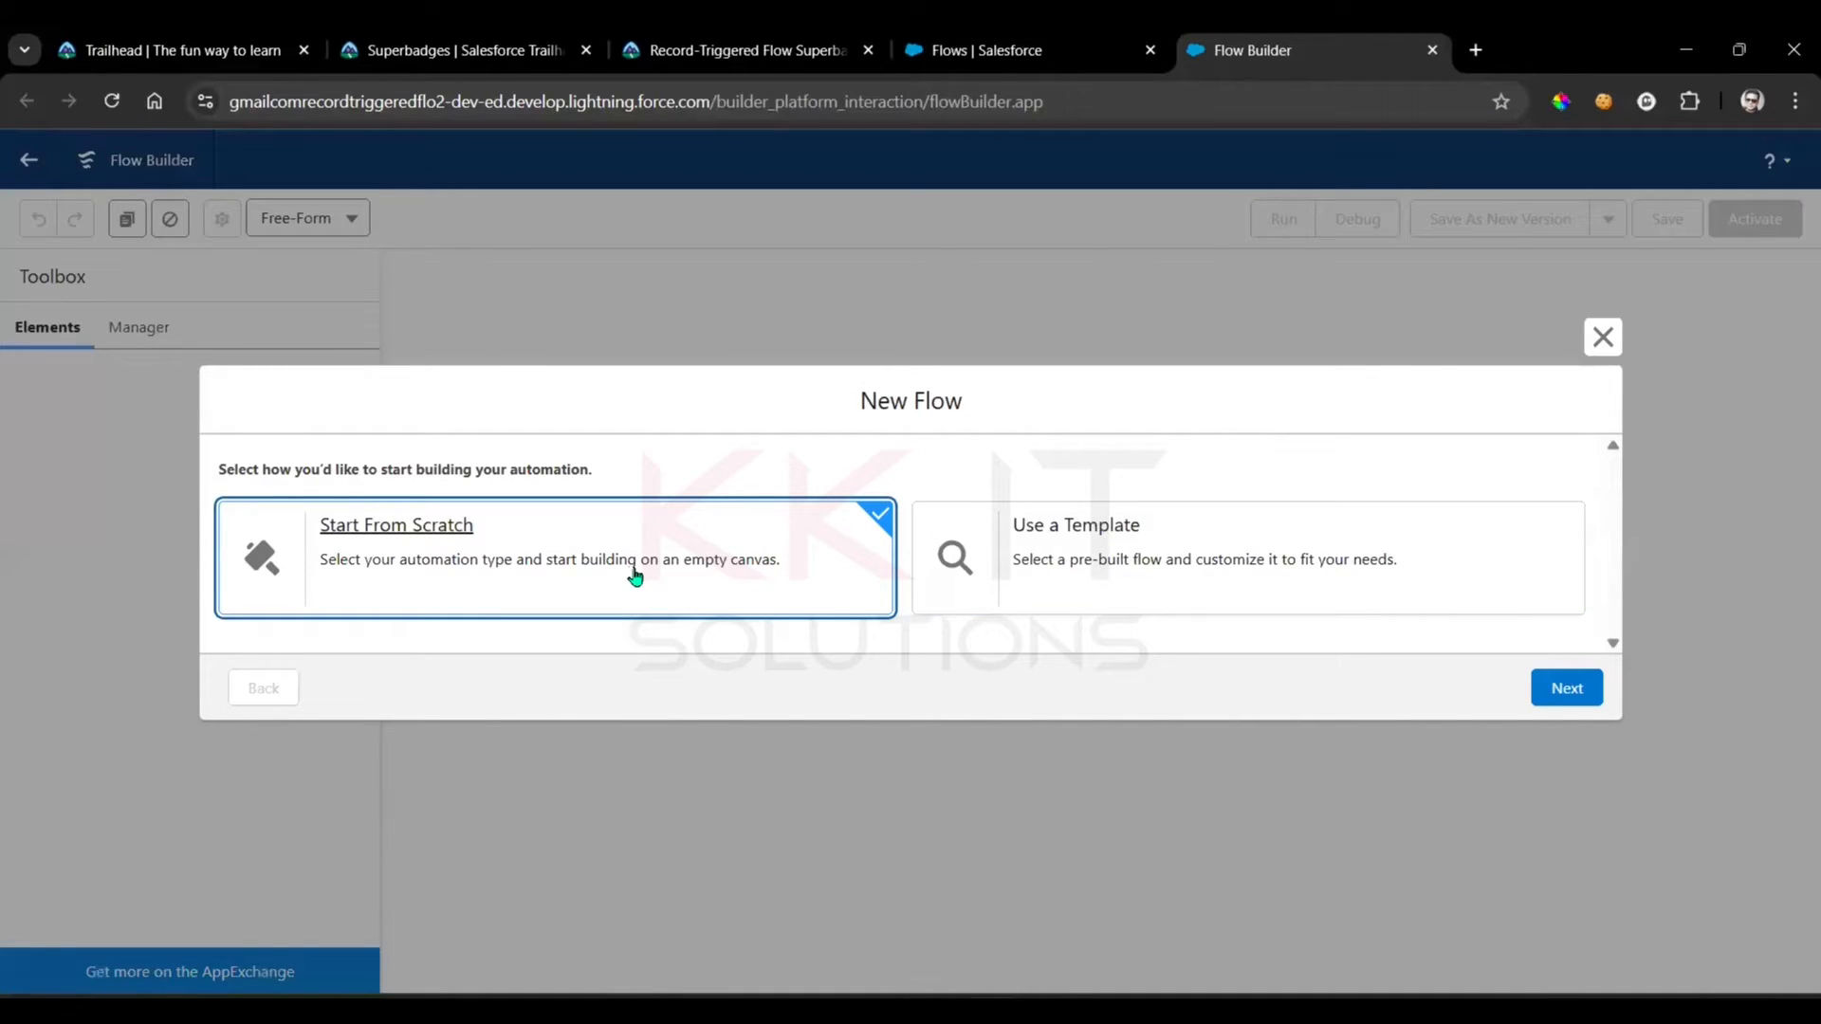
click(1585, 693)
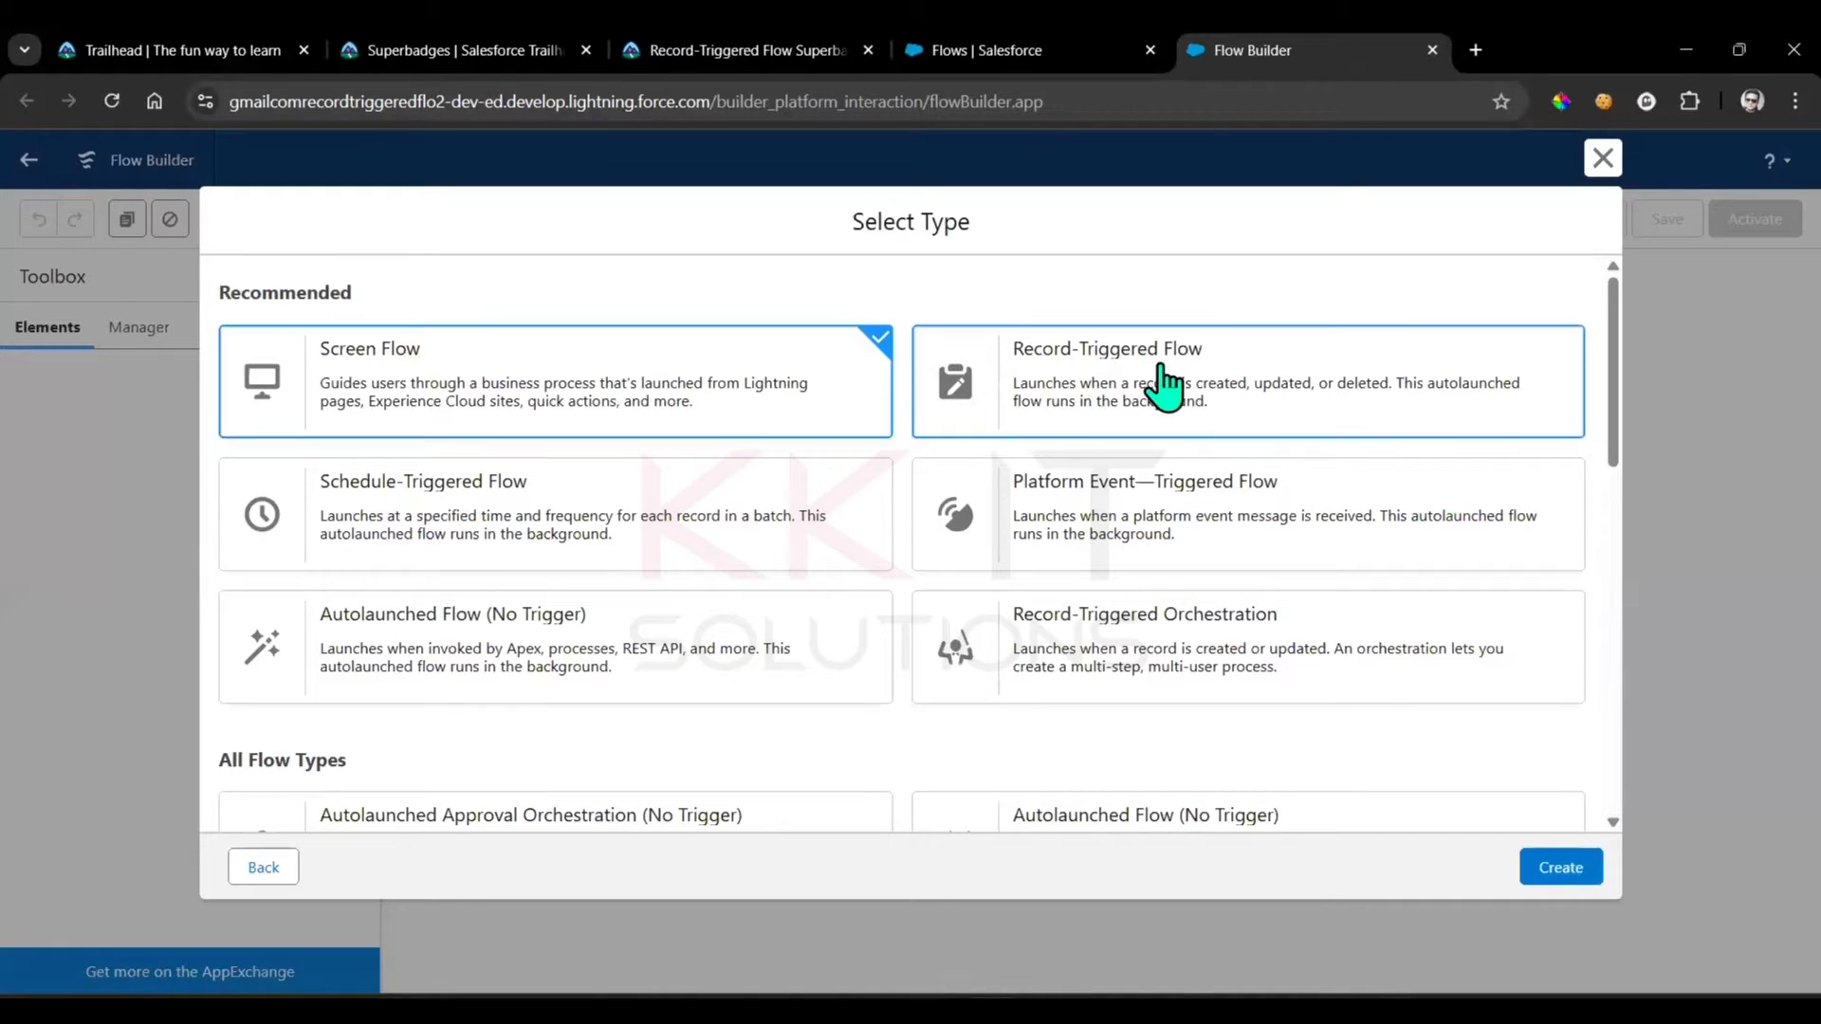
click(1165, 387)
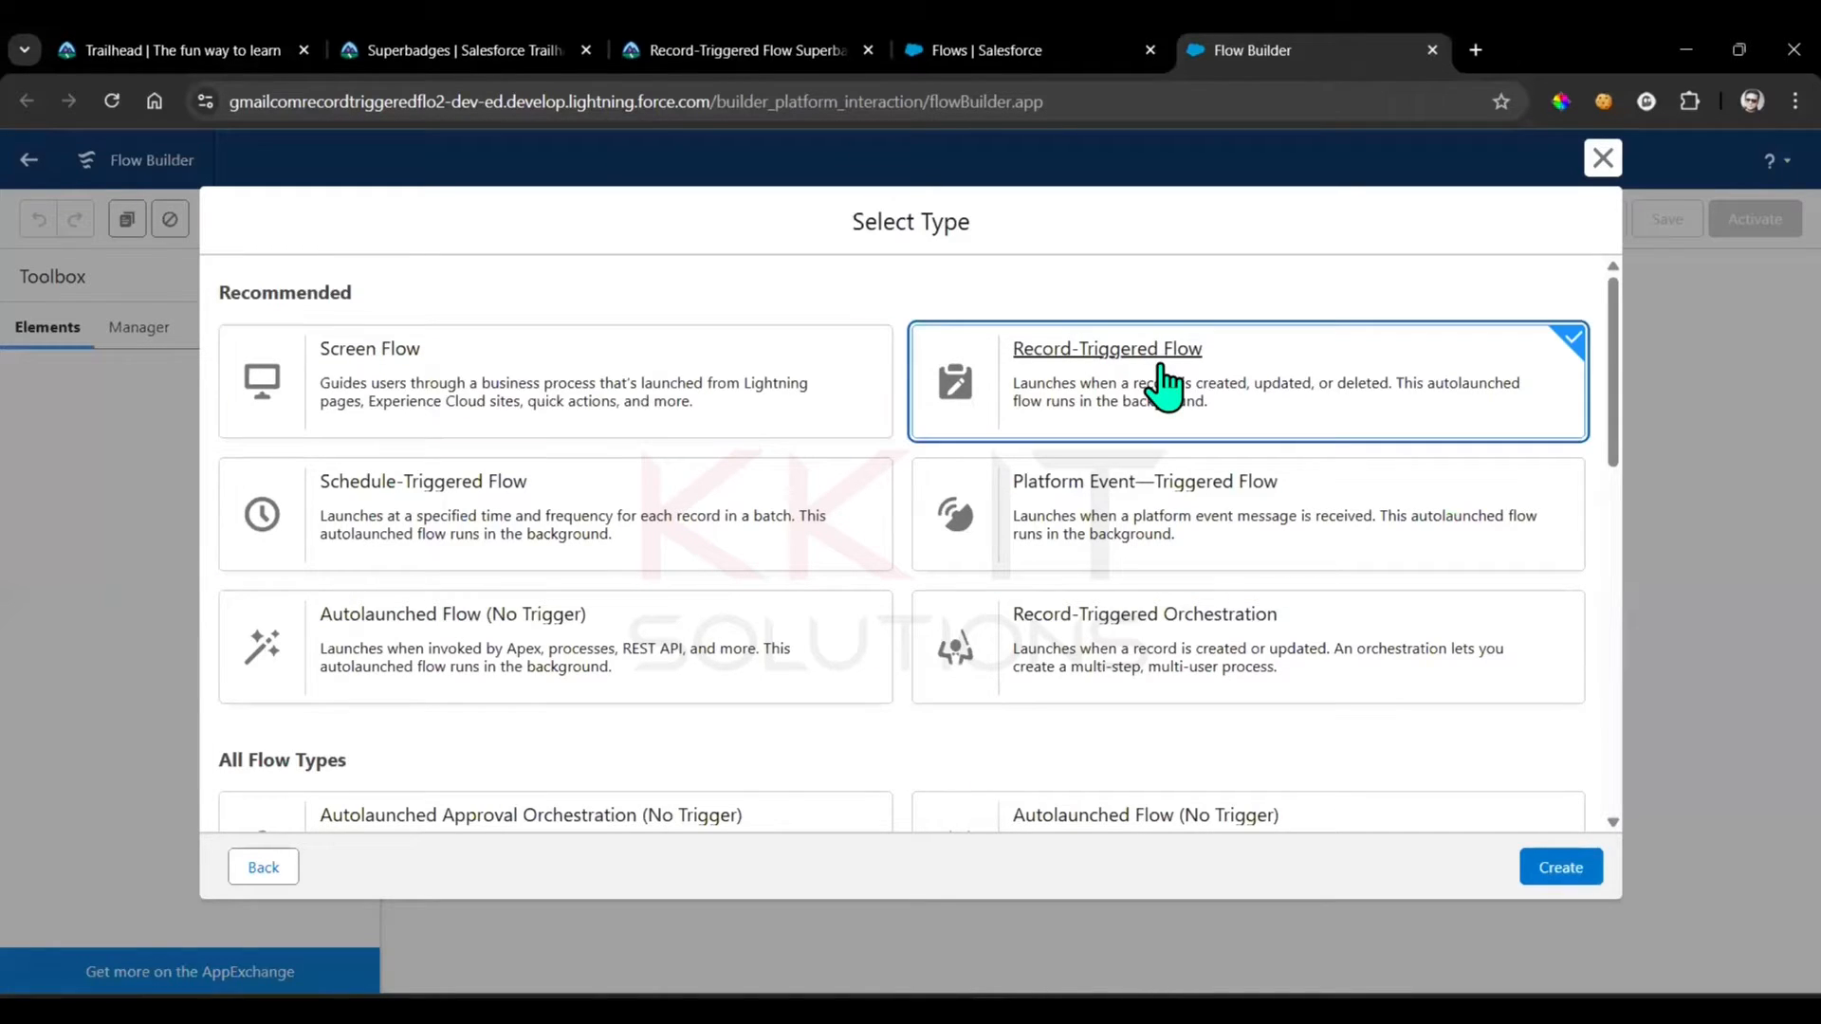
click(1586, 874)
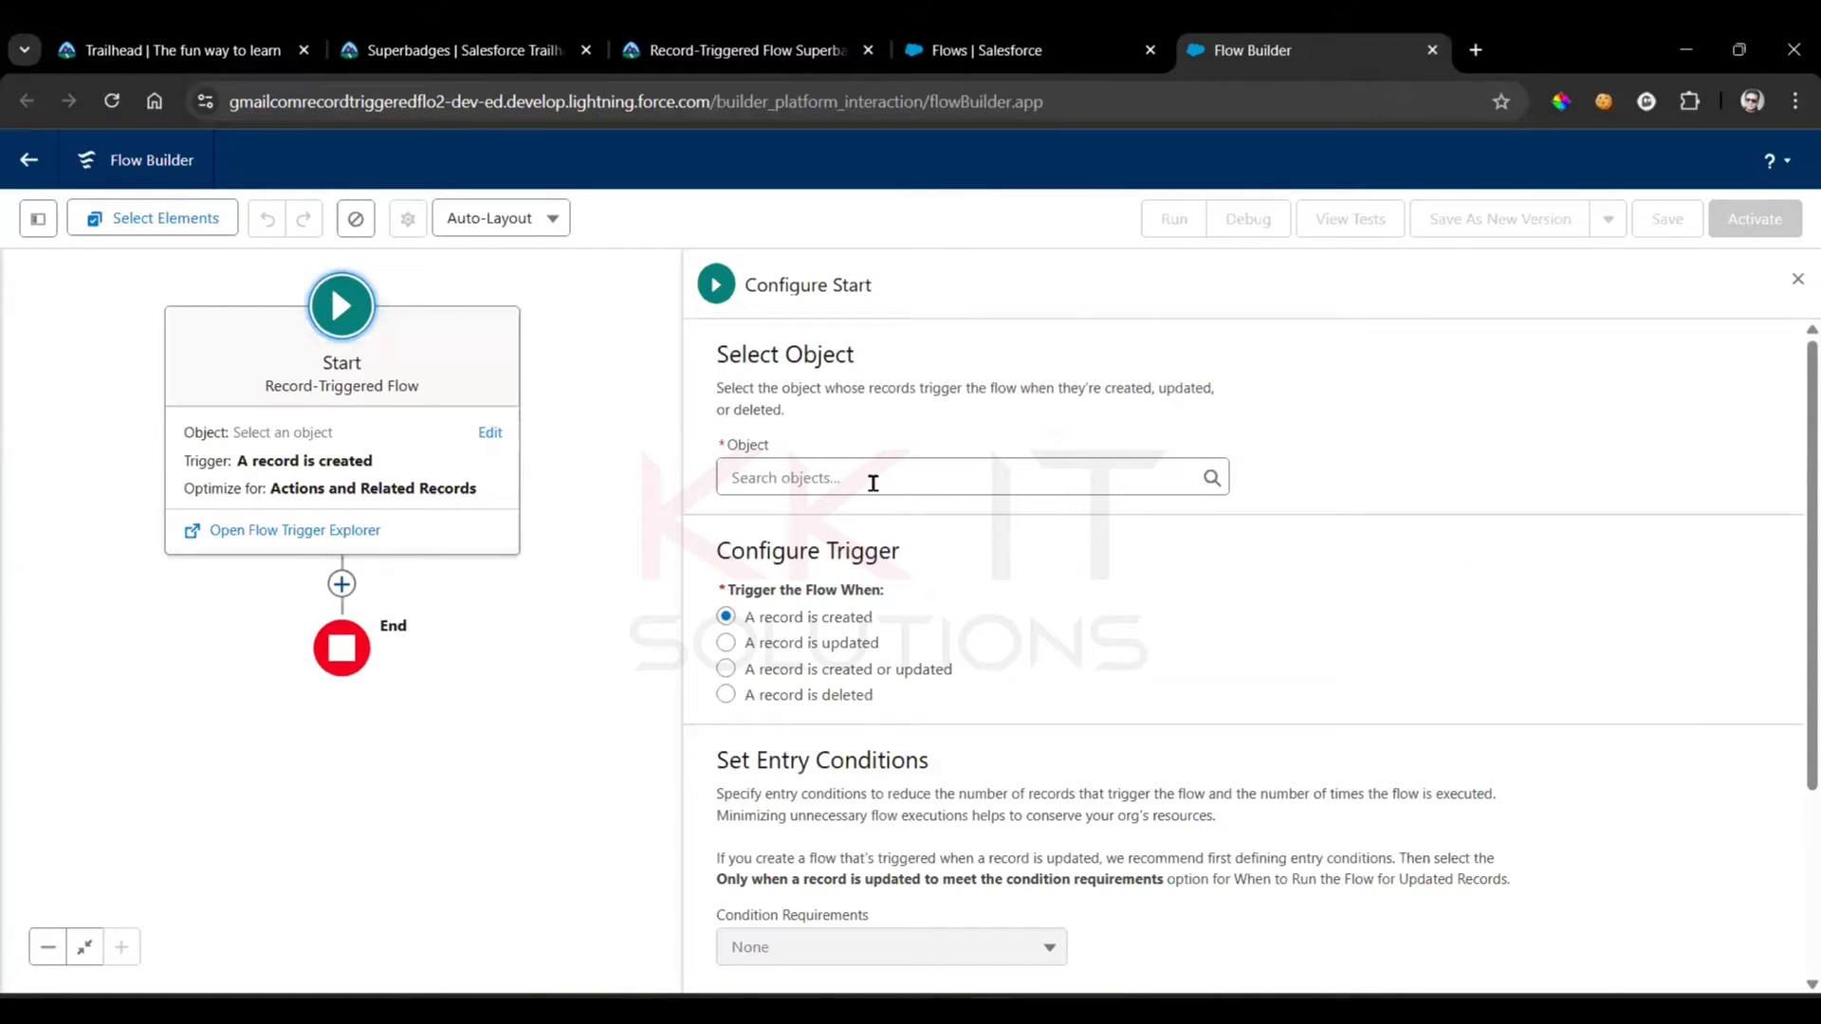
Set the flow's triggering object to Engagement and trigger it when a record is created or updated
click(873, 483)
text(eng)
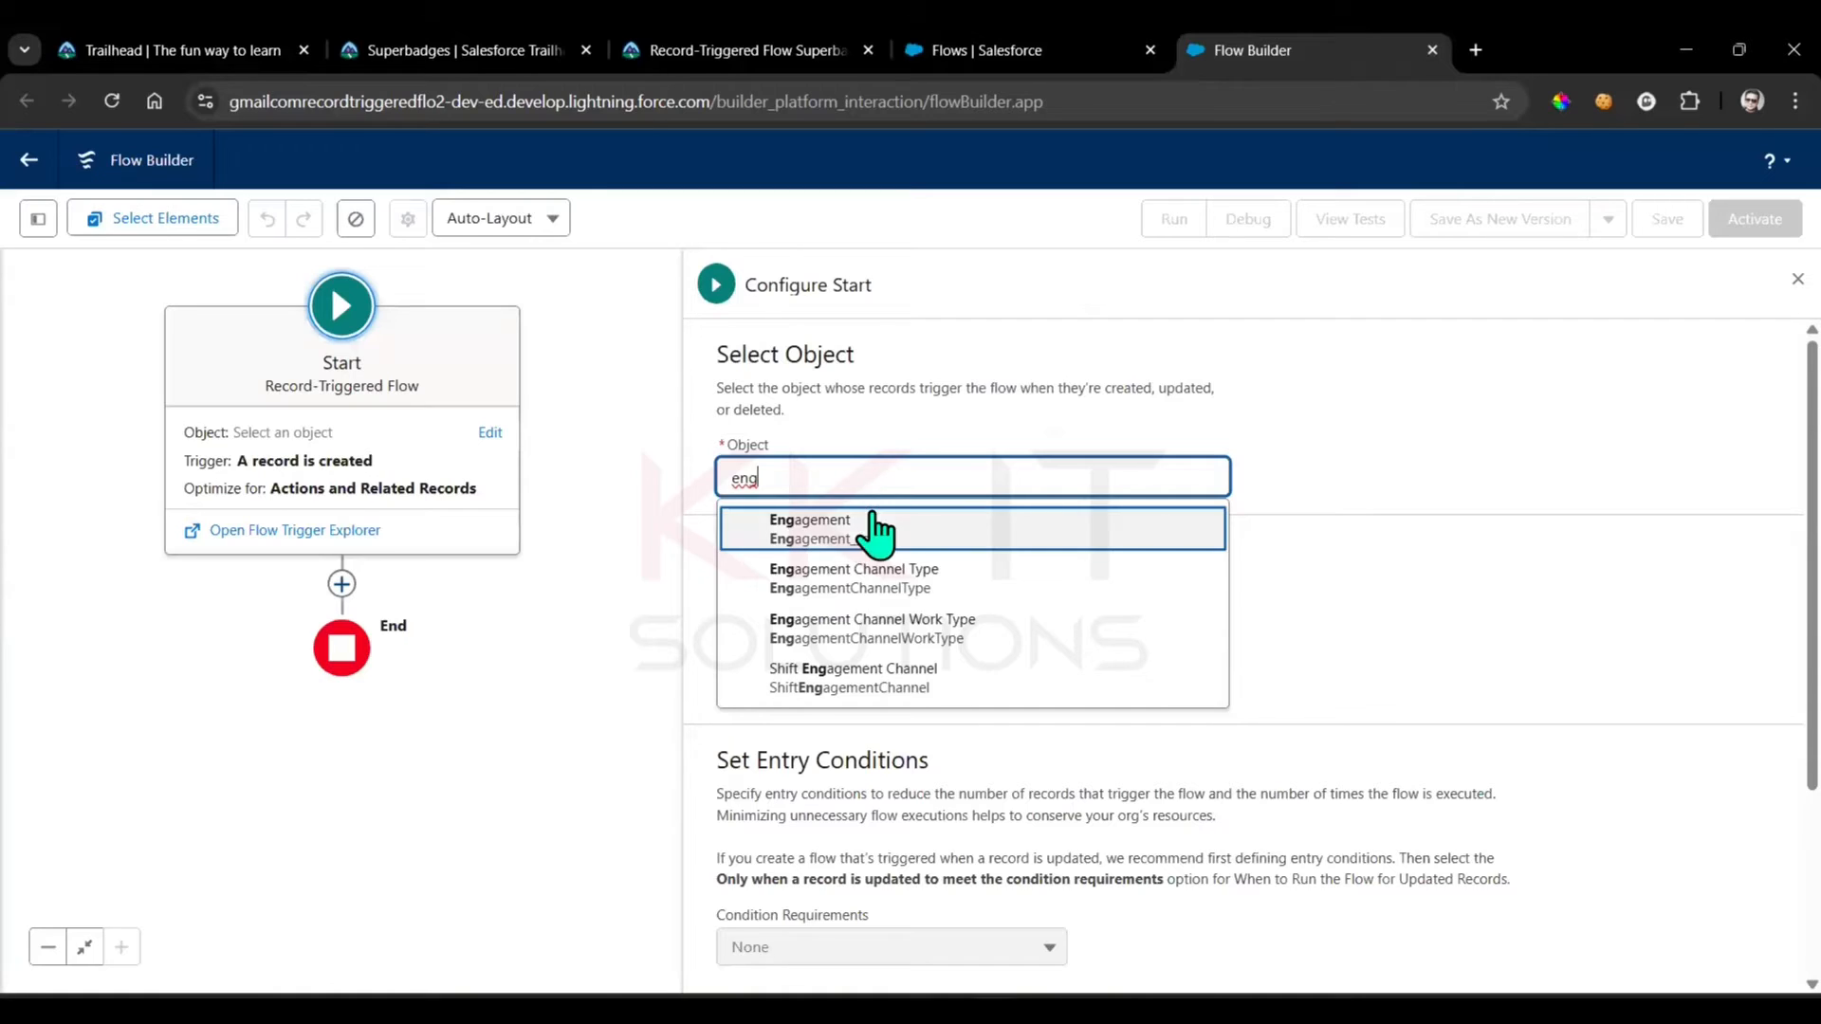
click(870, 529)
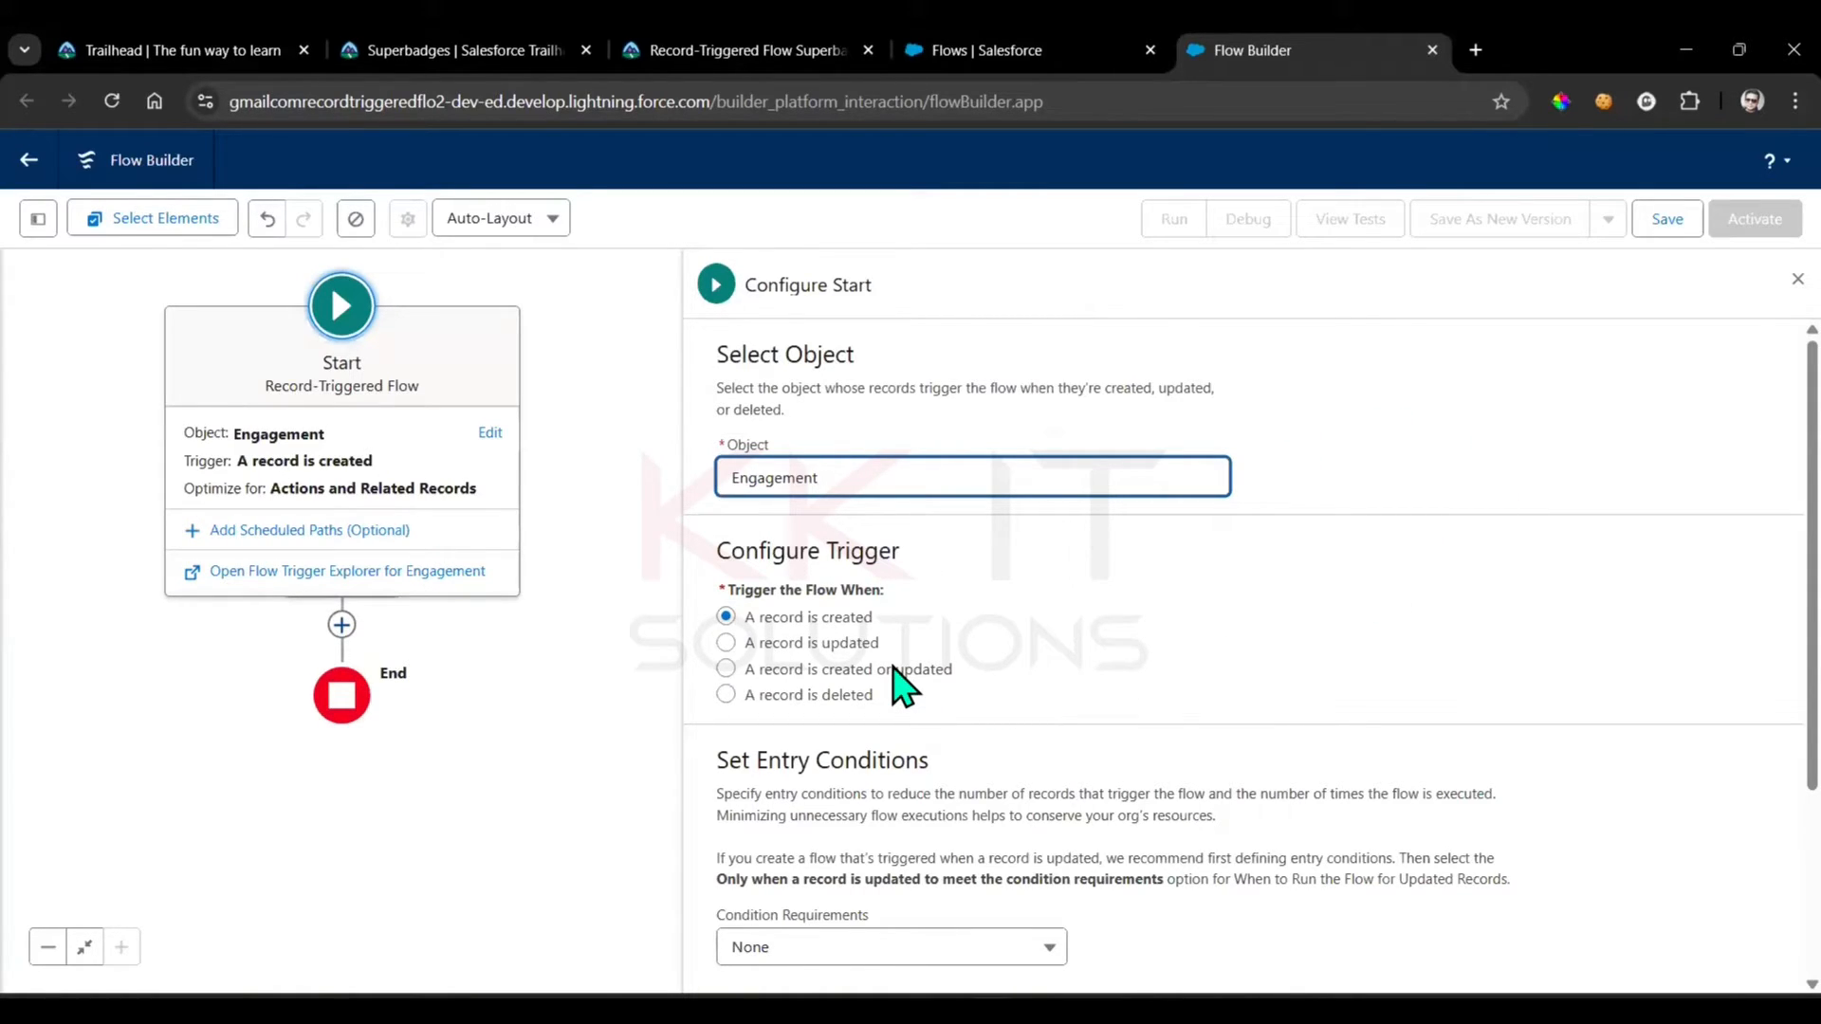
click(894, 670)
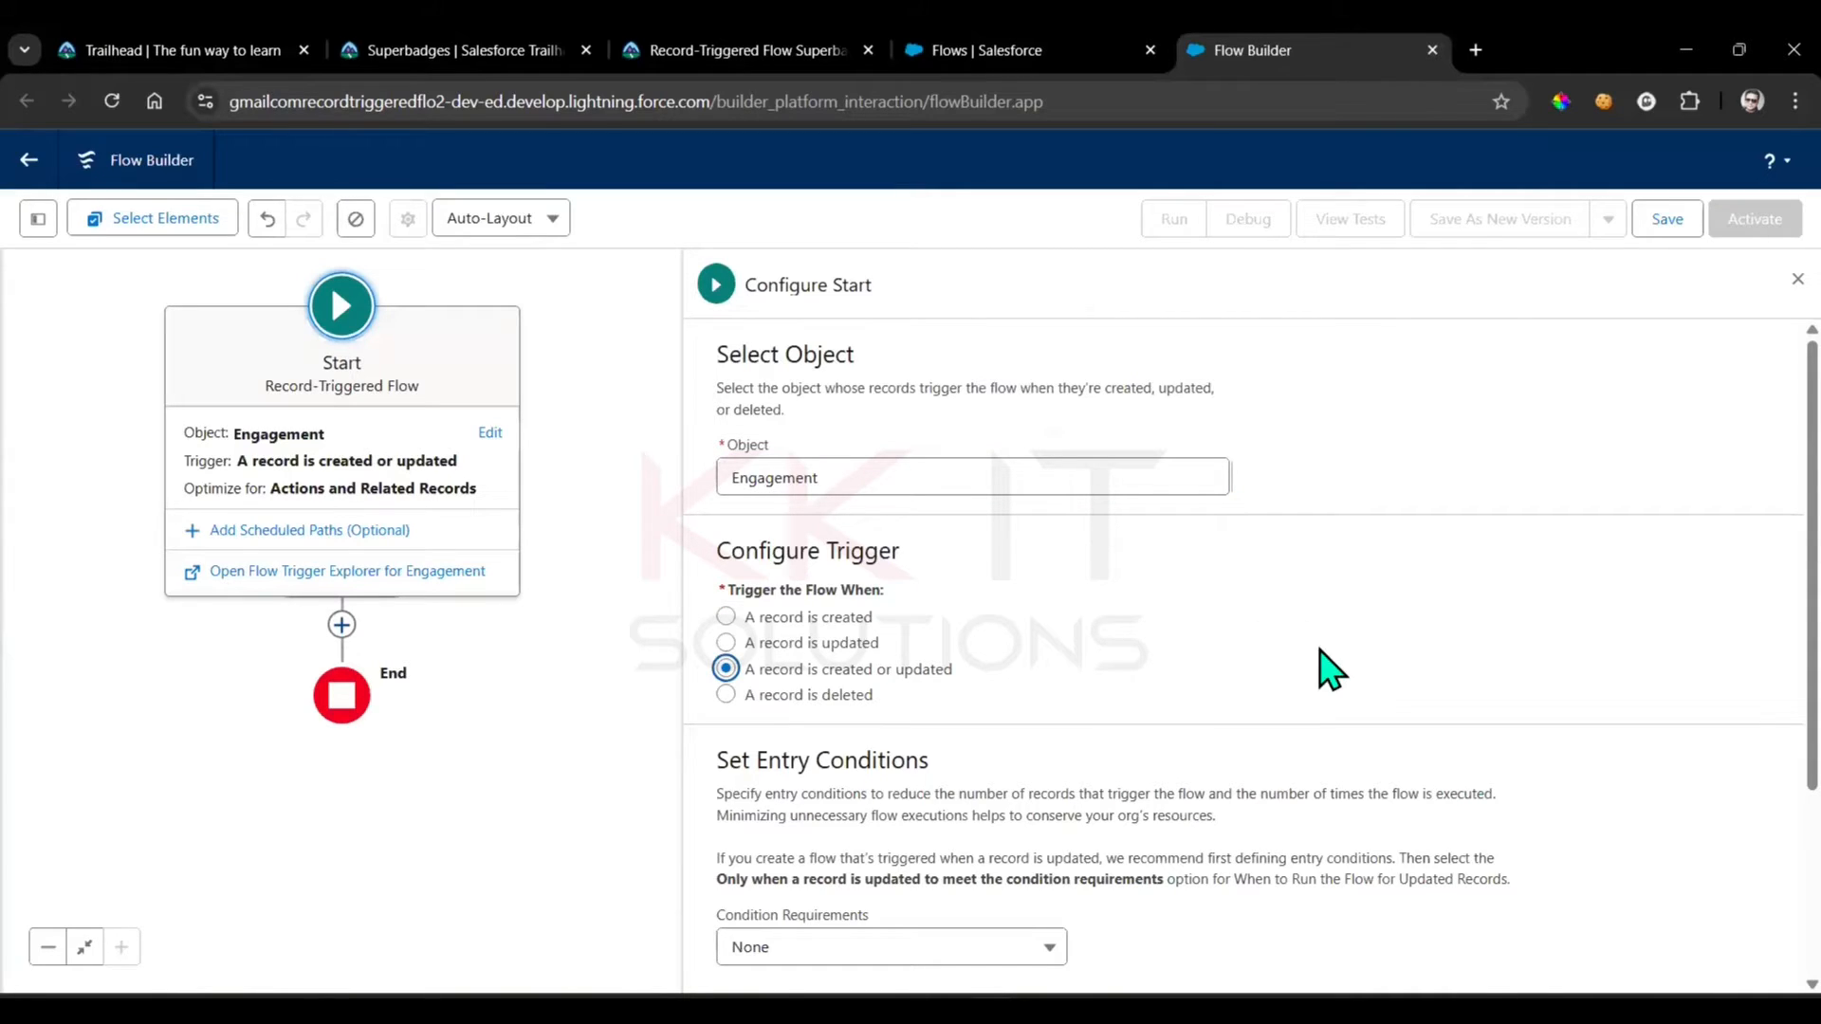
Set the entry condition requirements to All Conditions Are Met (AND)
scroll(1413, 561, down, 3)
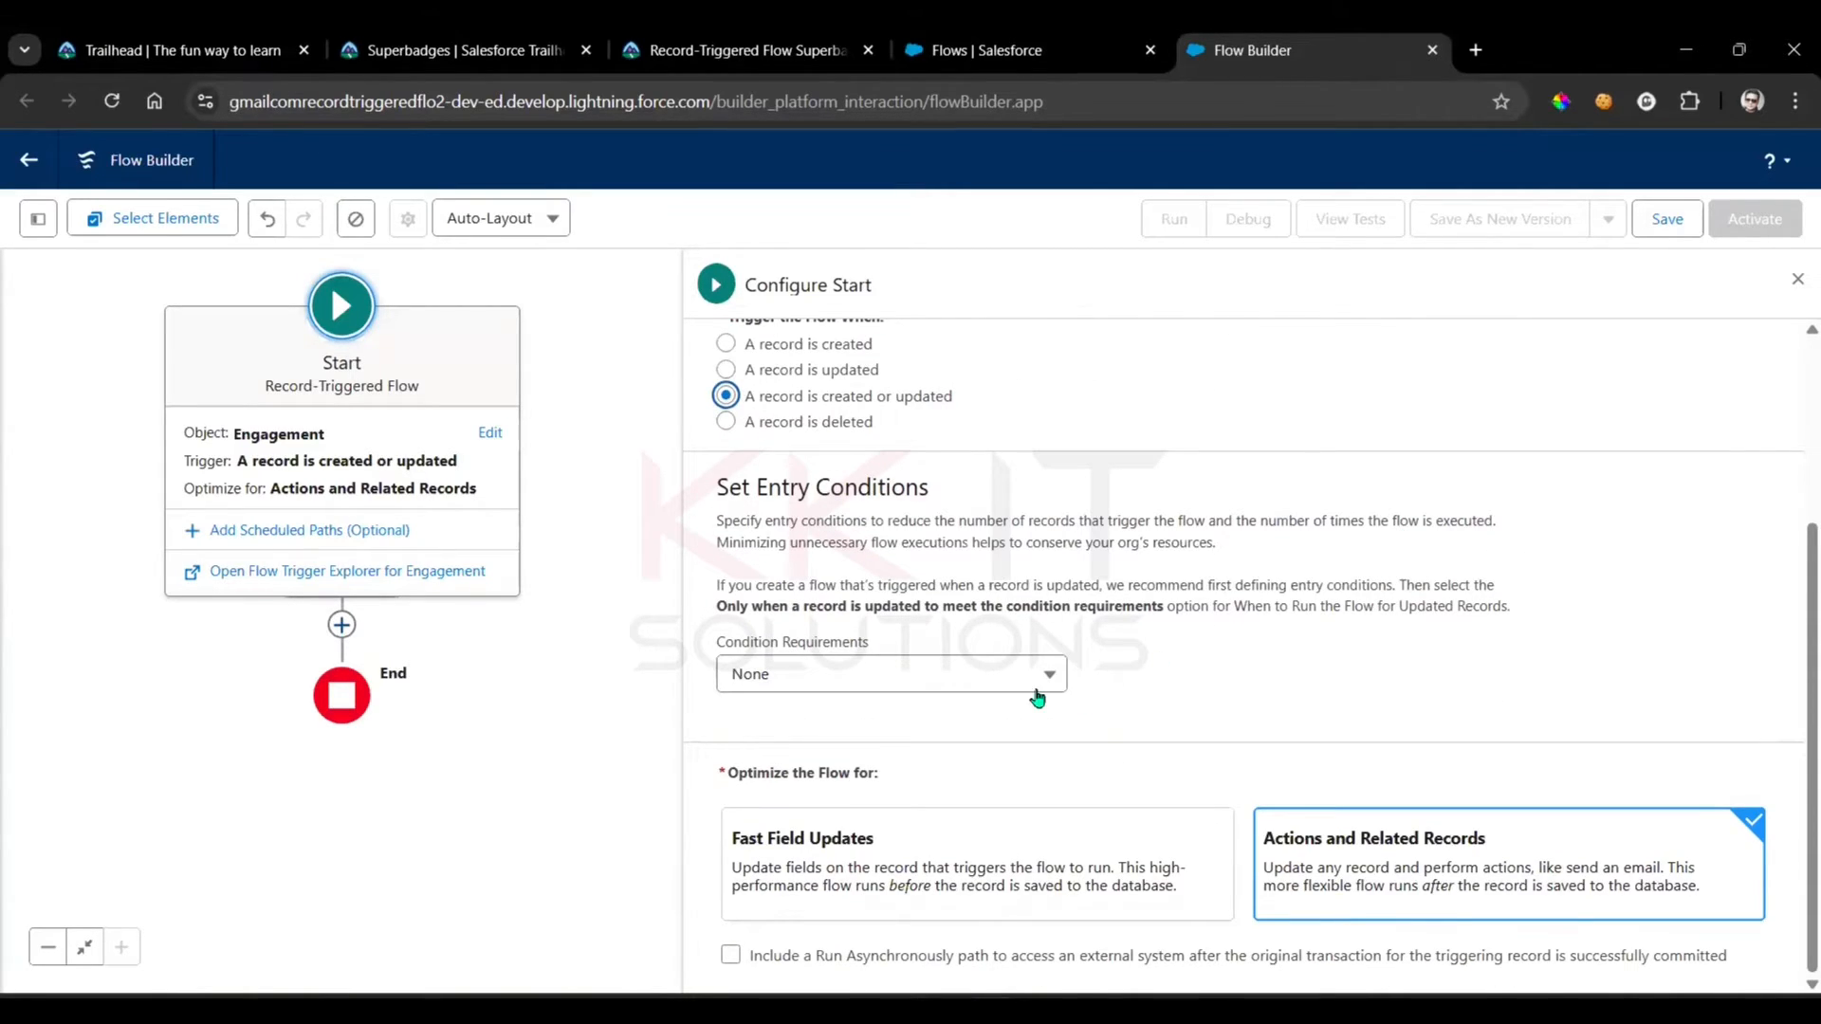
click(1037, 699)
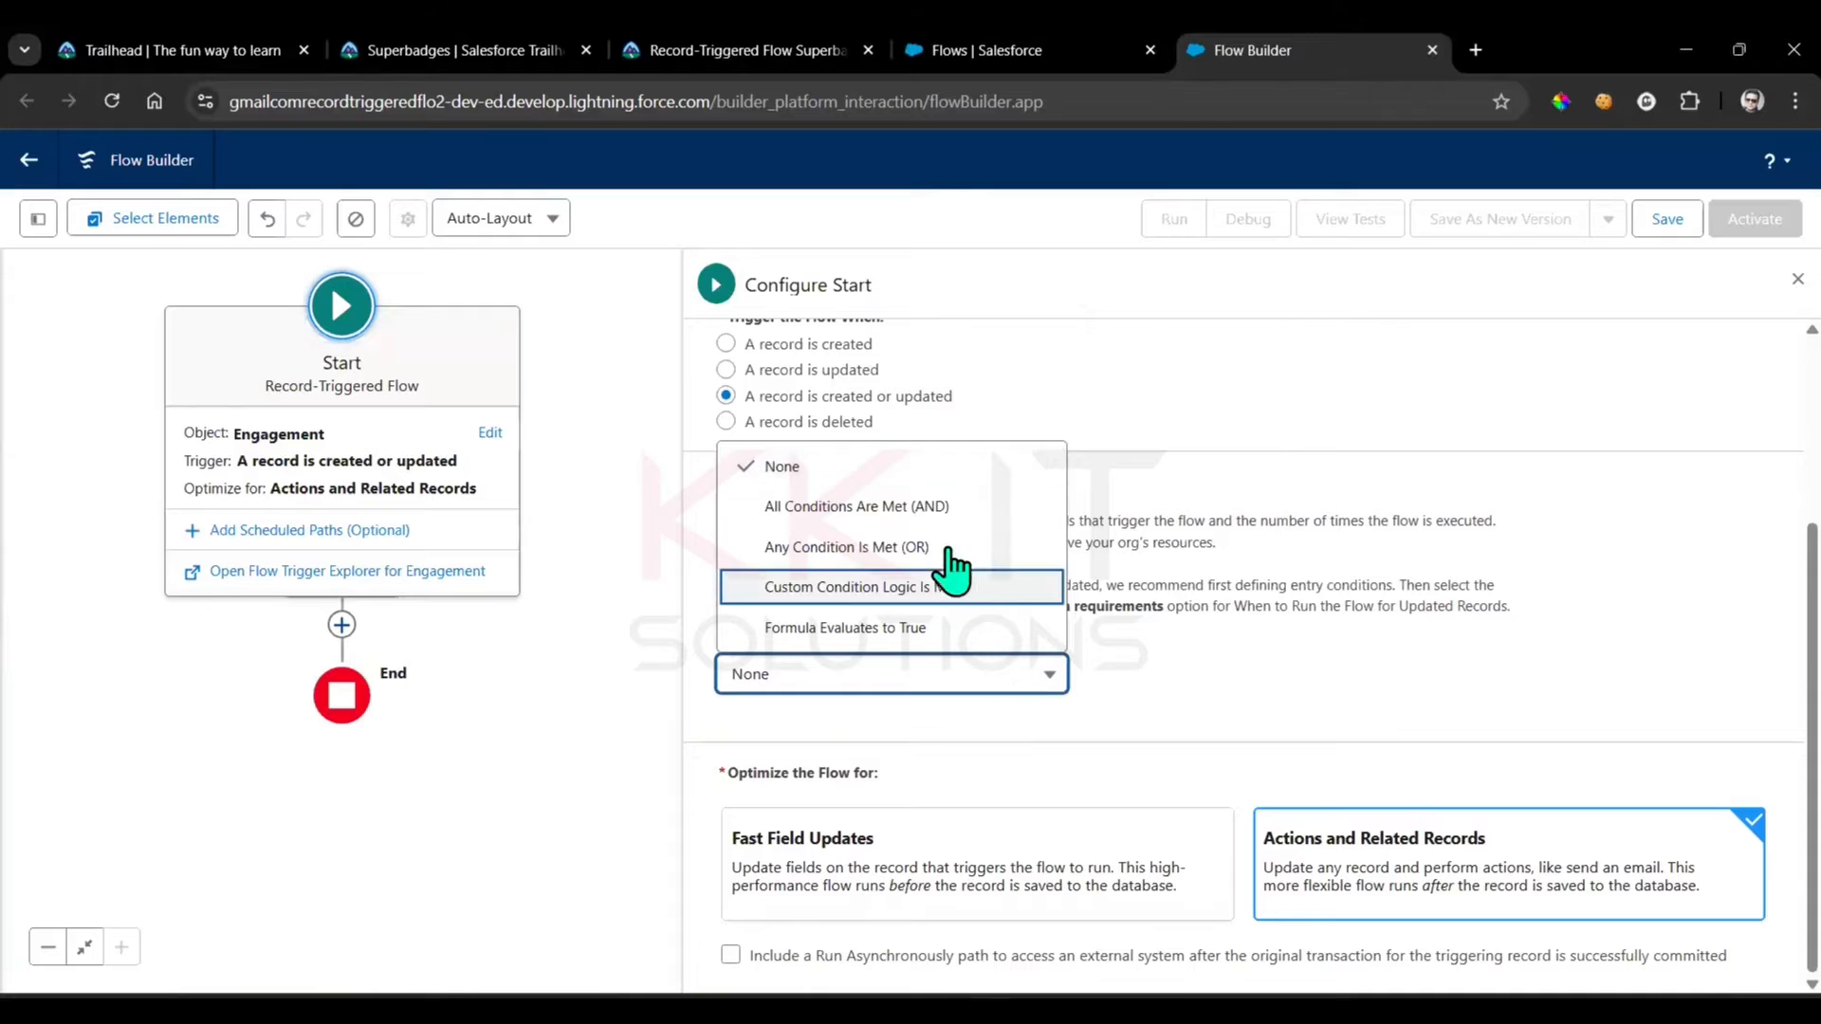
click(948, 506)
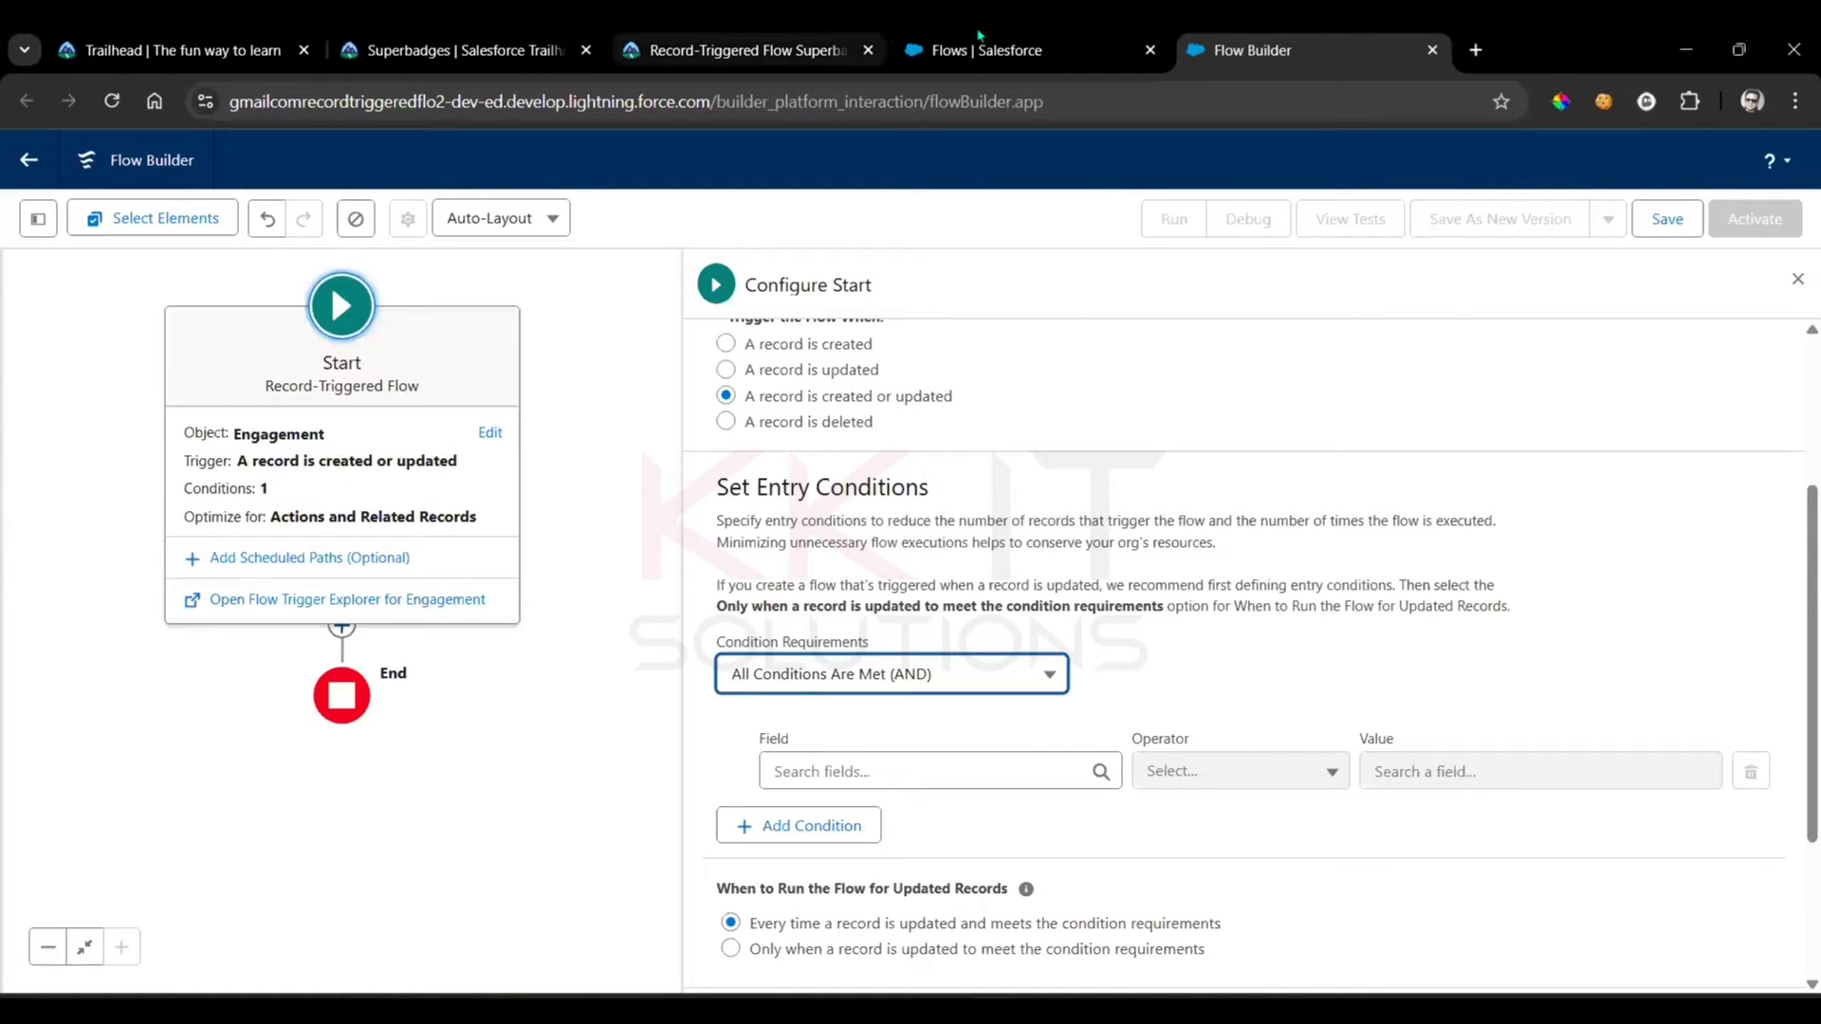
Copy the Potential_Donation__c API name from the superbadge requirements and use it as the entry condition's field
click(721, 50)
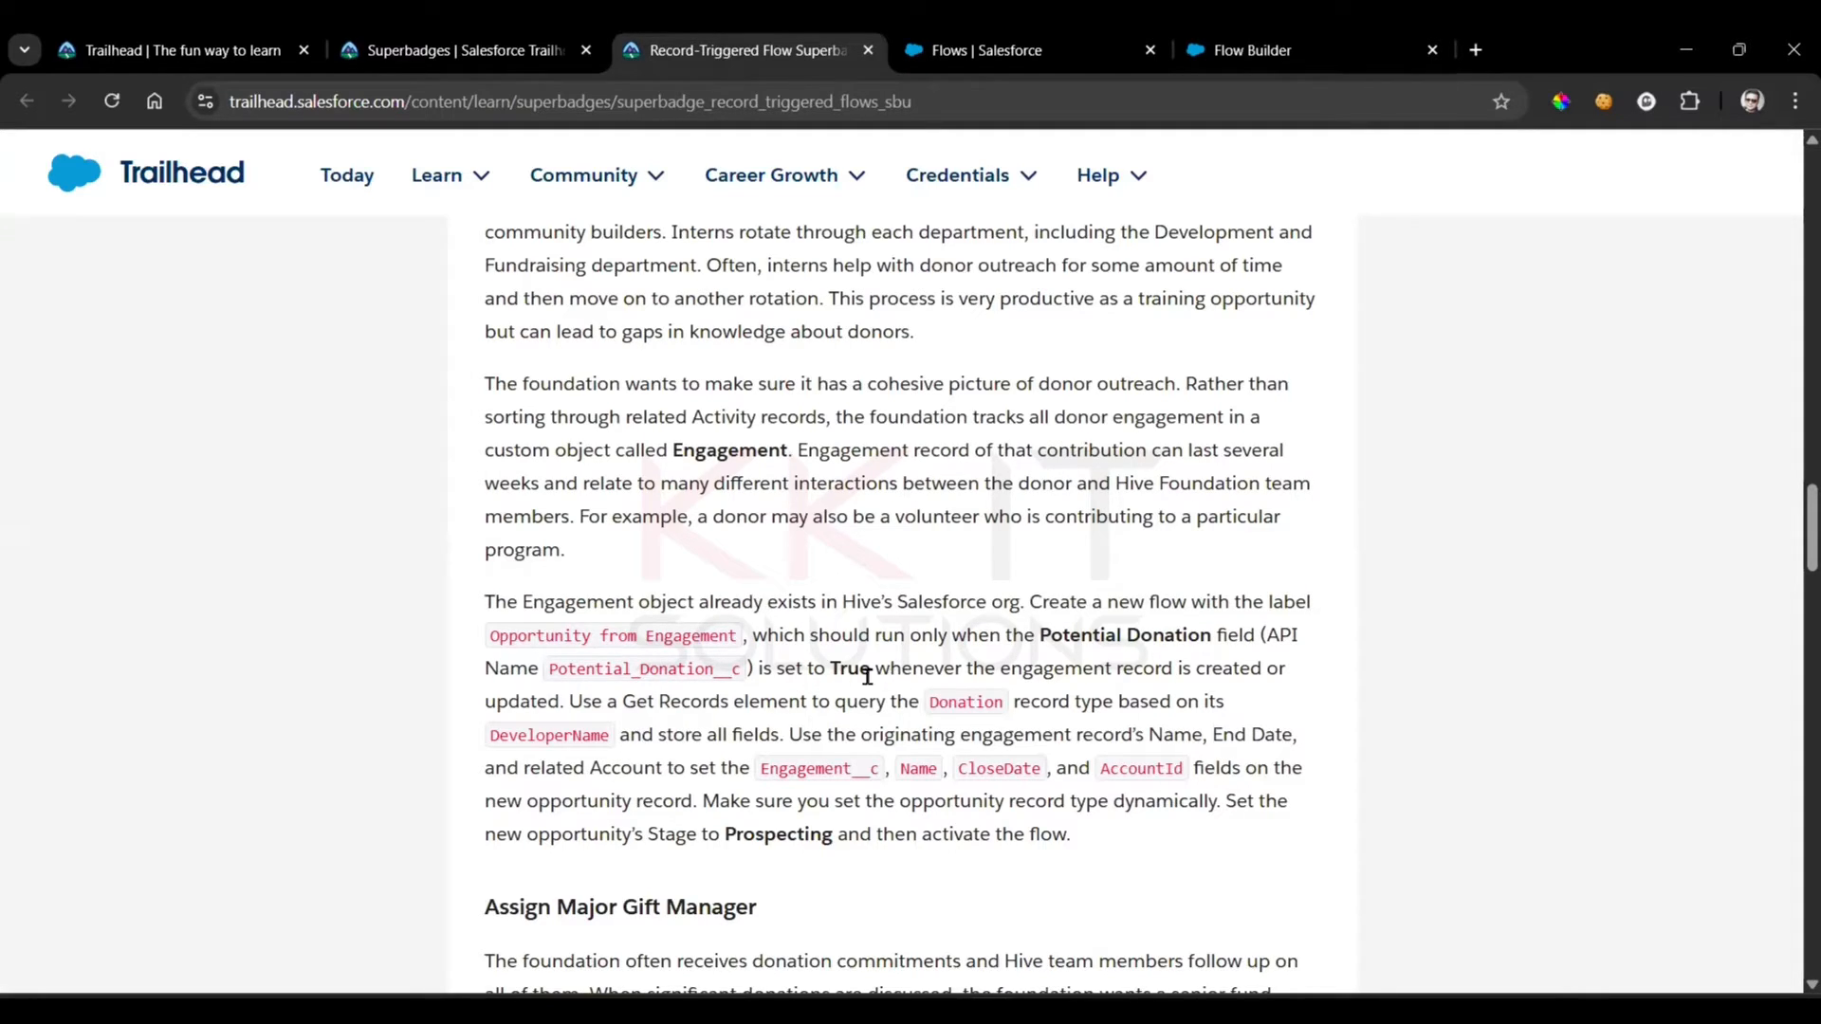
double_click(693, 672)
key(ctrl+c)
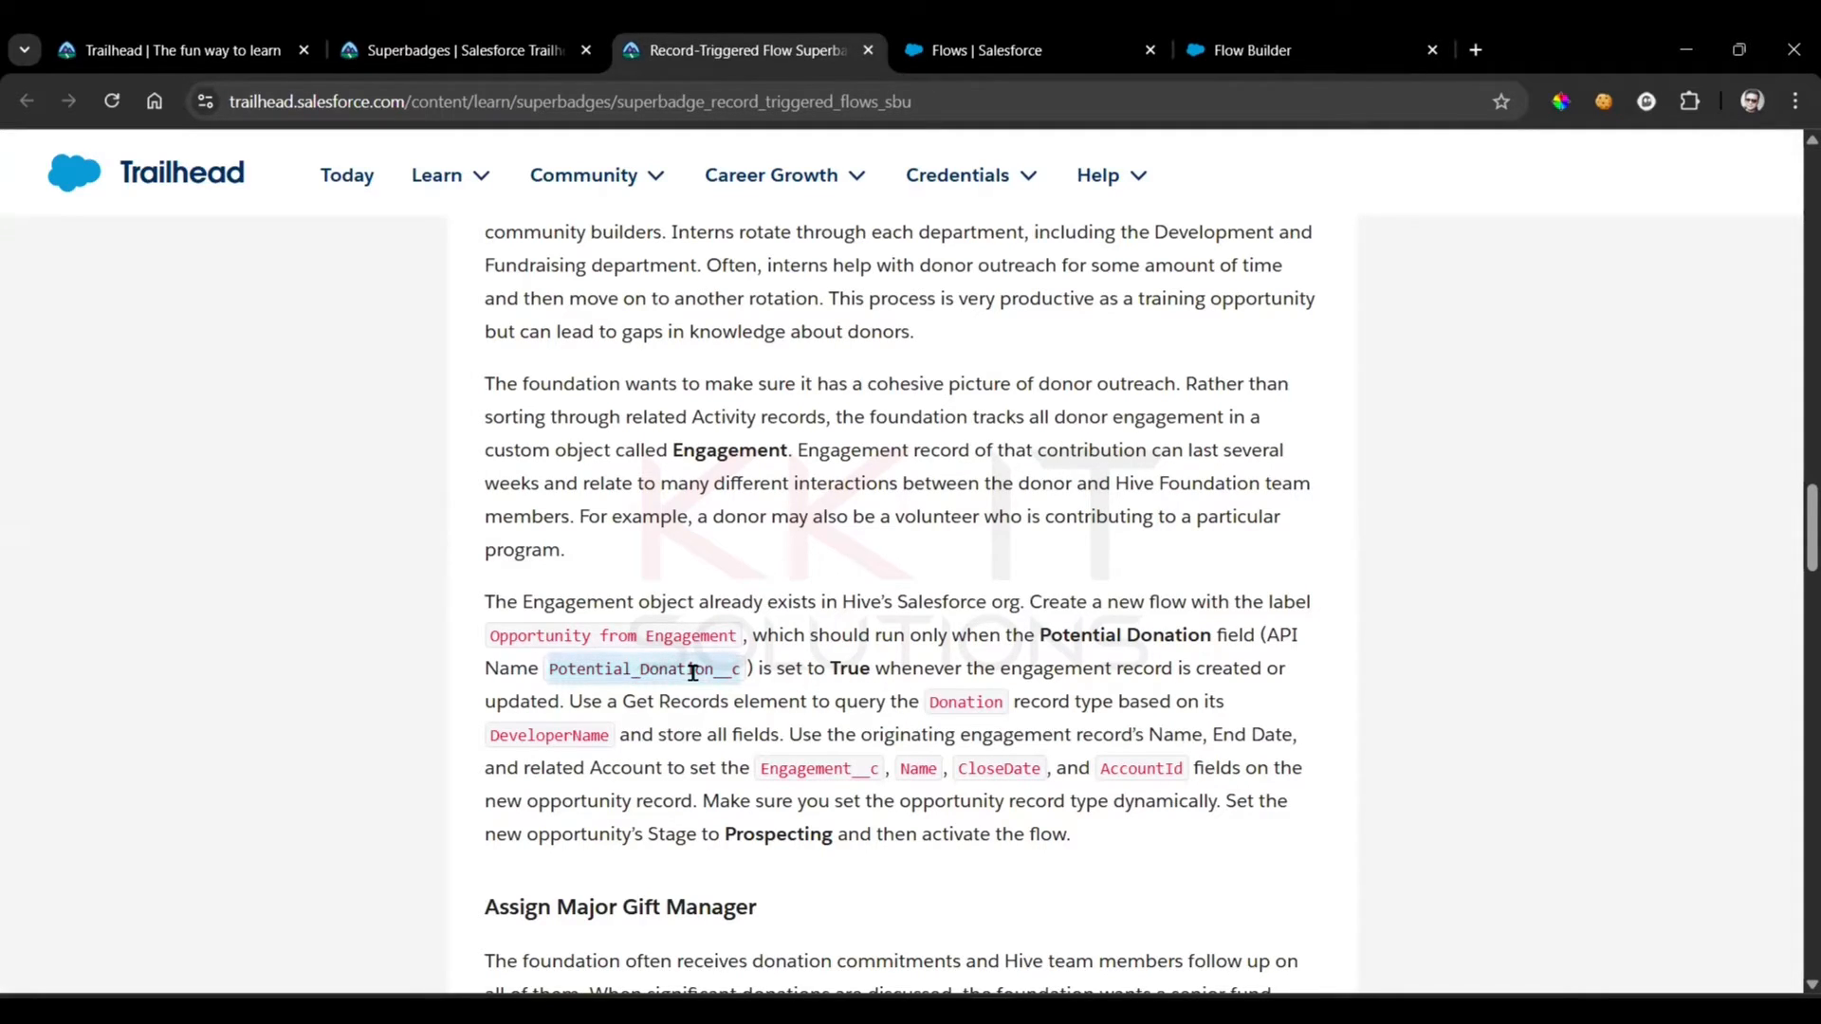
click(1233, 50)
click(842, 771)
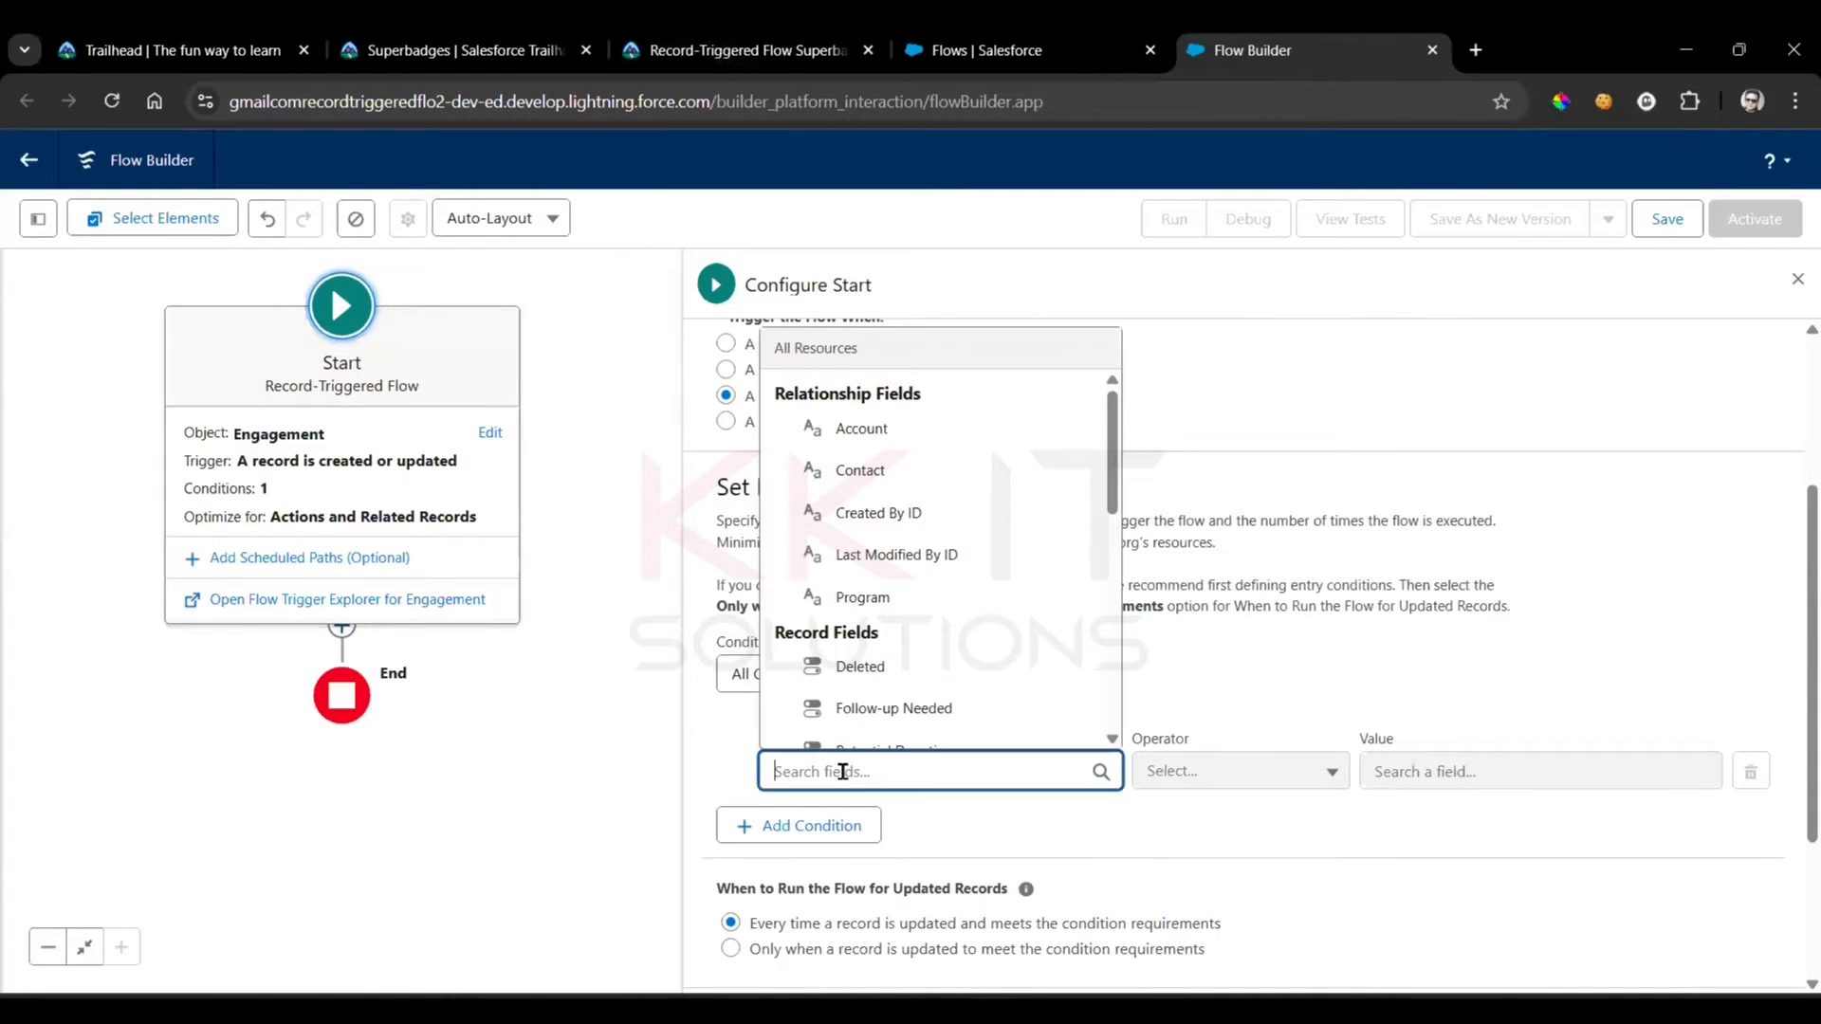
key(ctrl+v)
key(Return)
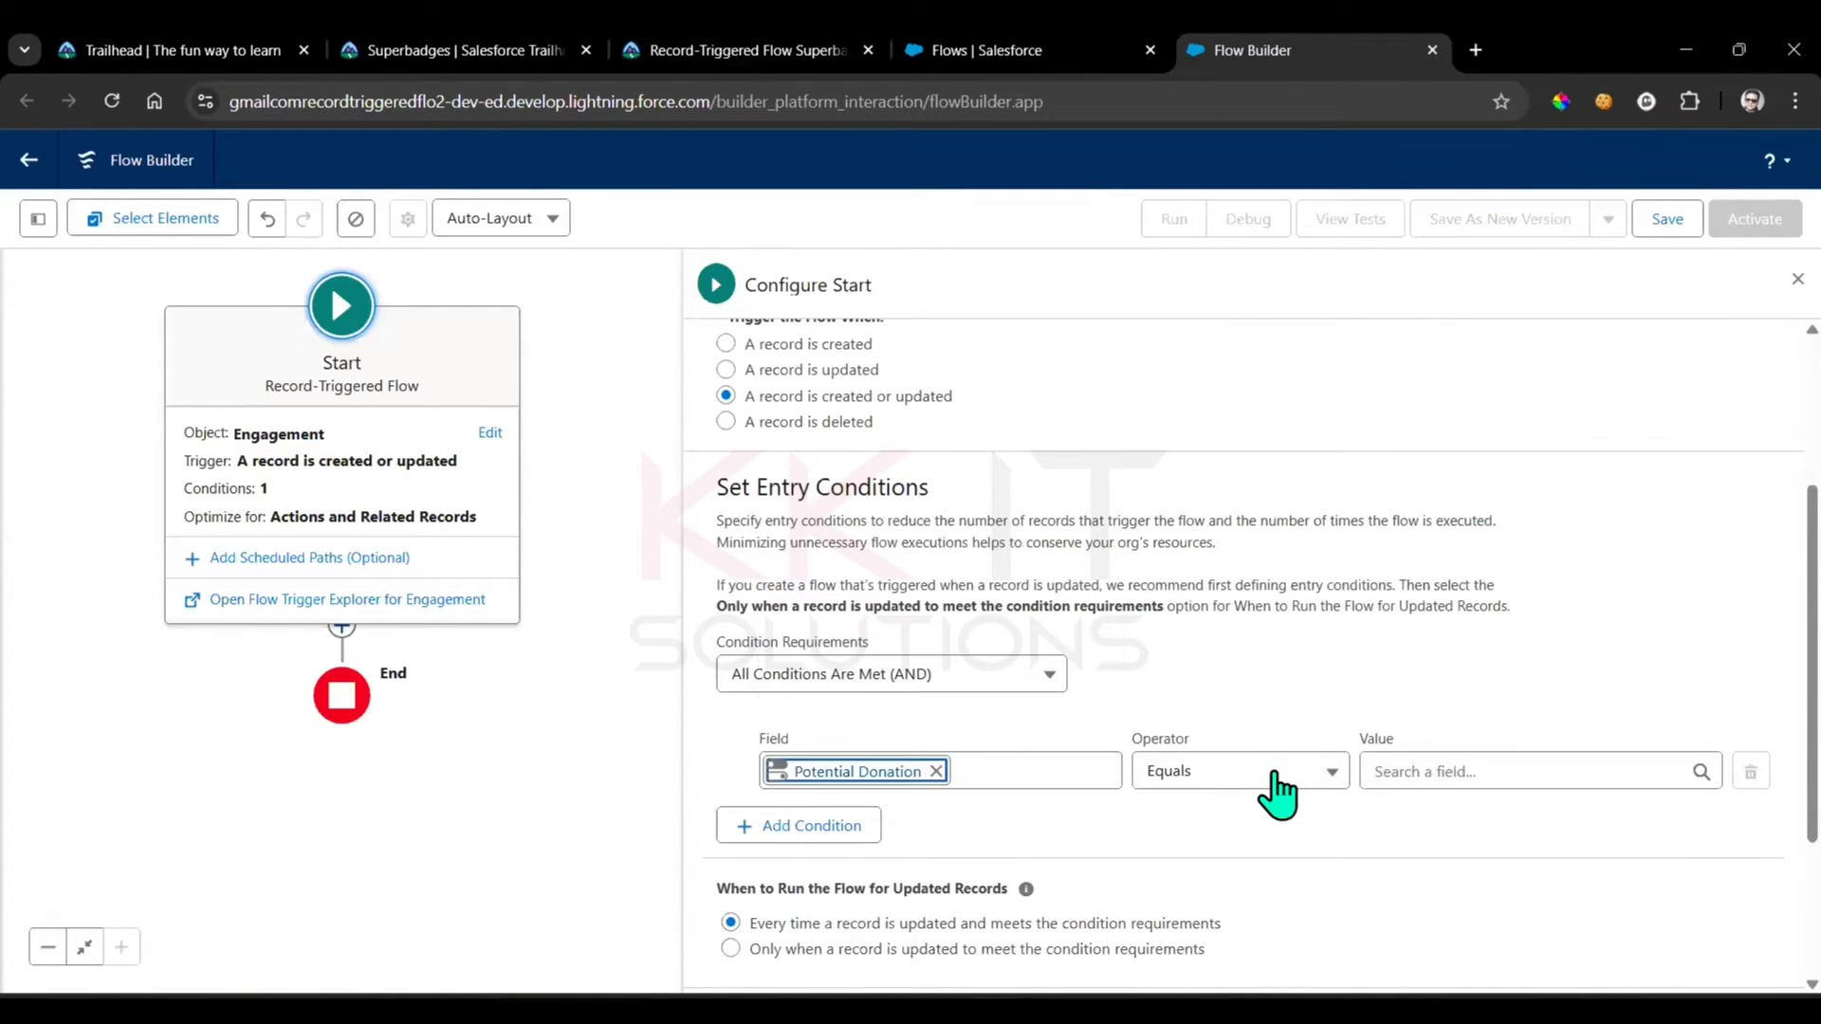
Set the Potential Donation condition to Equals True and run the flow only when a record is updated to meet the condition requirements
click(1271, 783)
click(1413, 701)
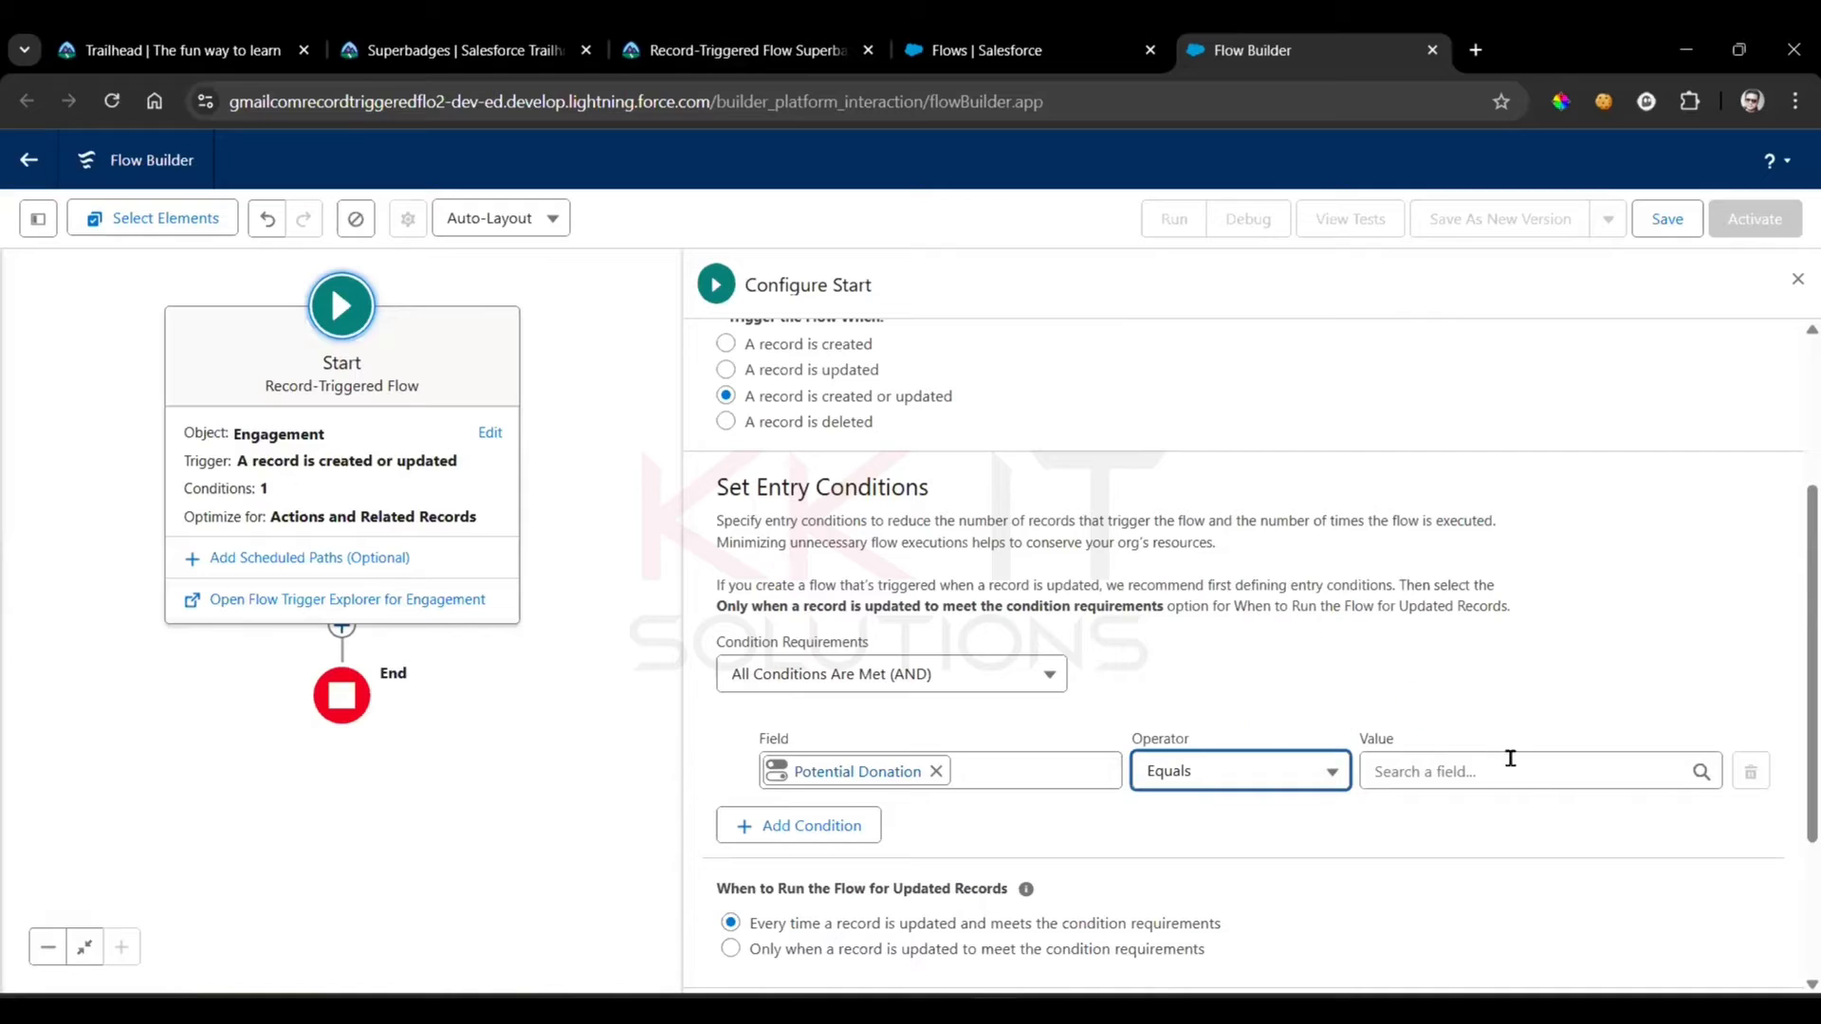
click(1508, 770)
click(1403, 686)
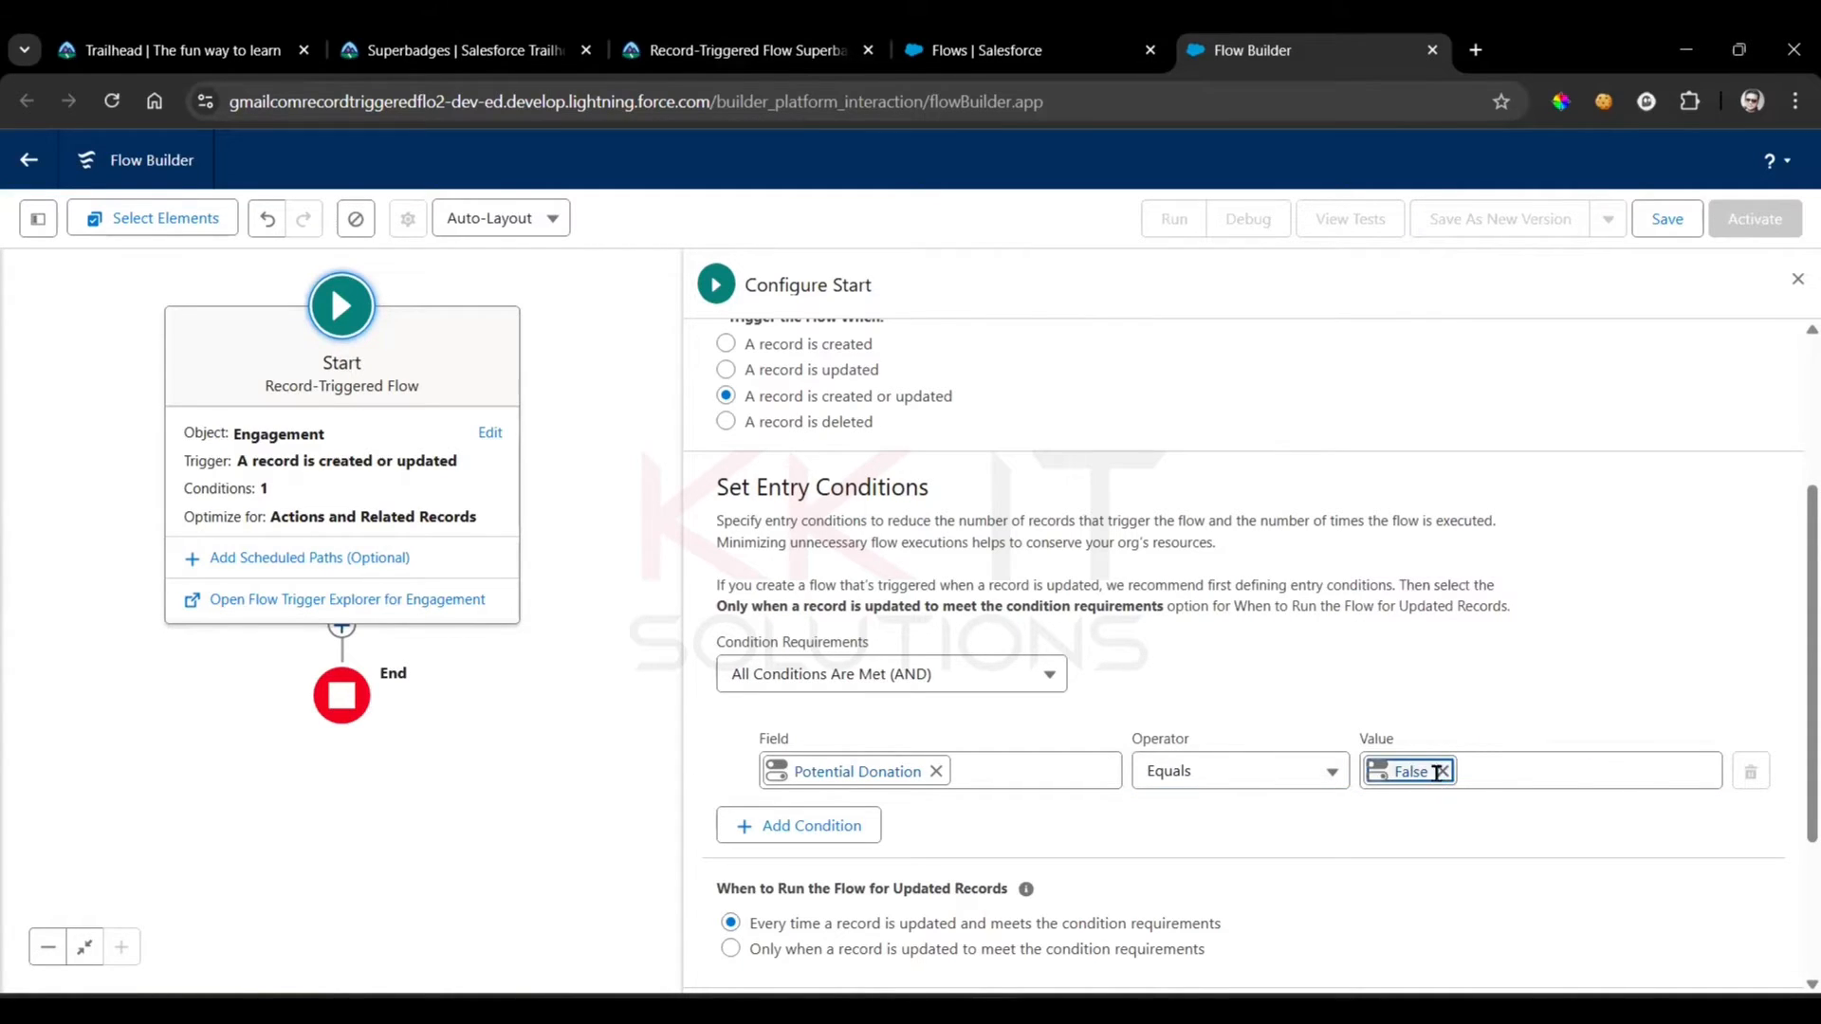
click(1442, 771)
click(1423, 735)
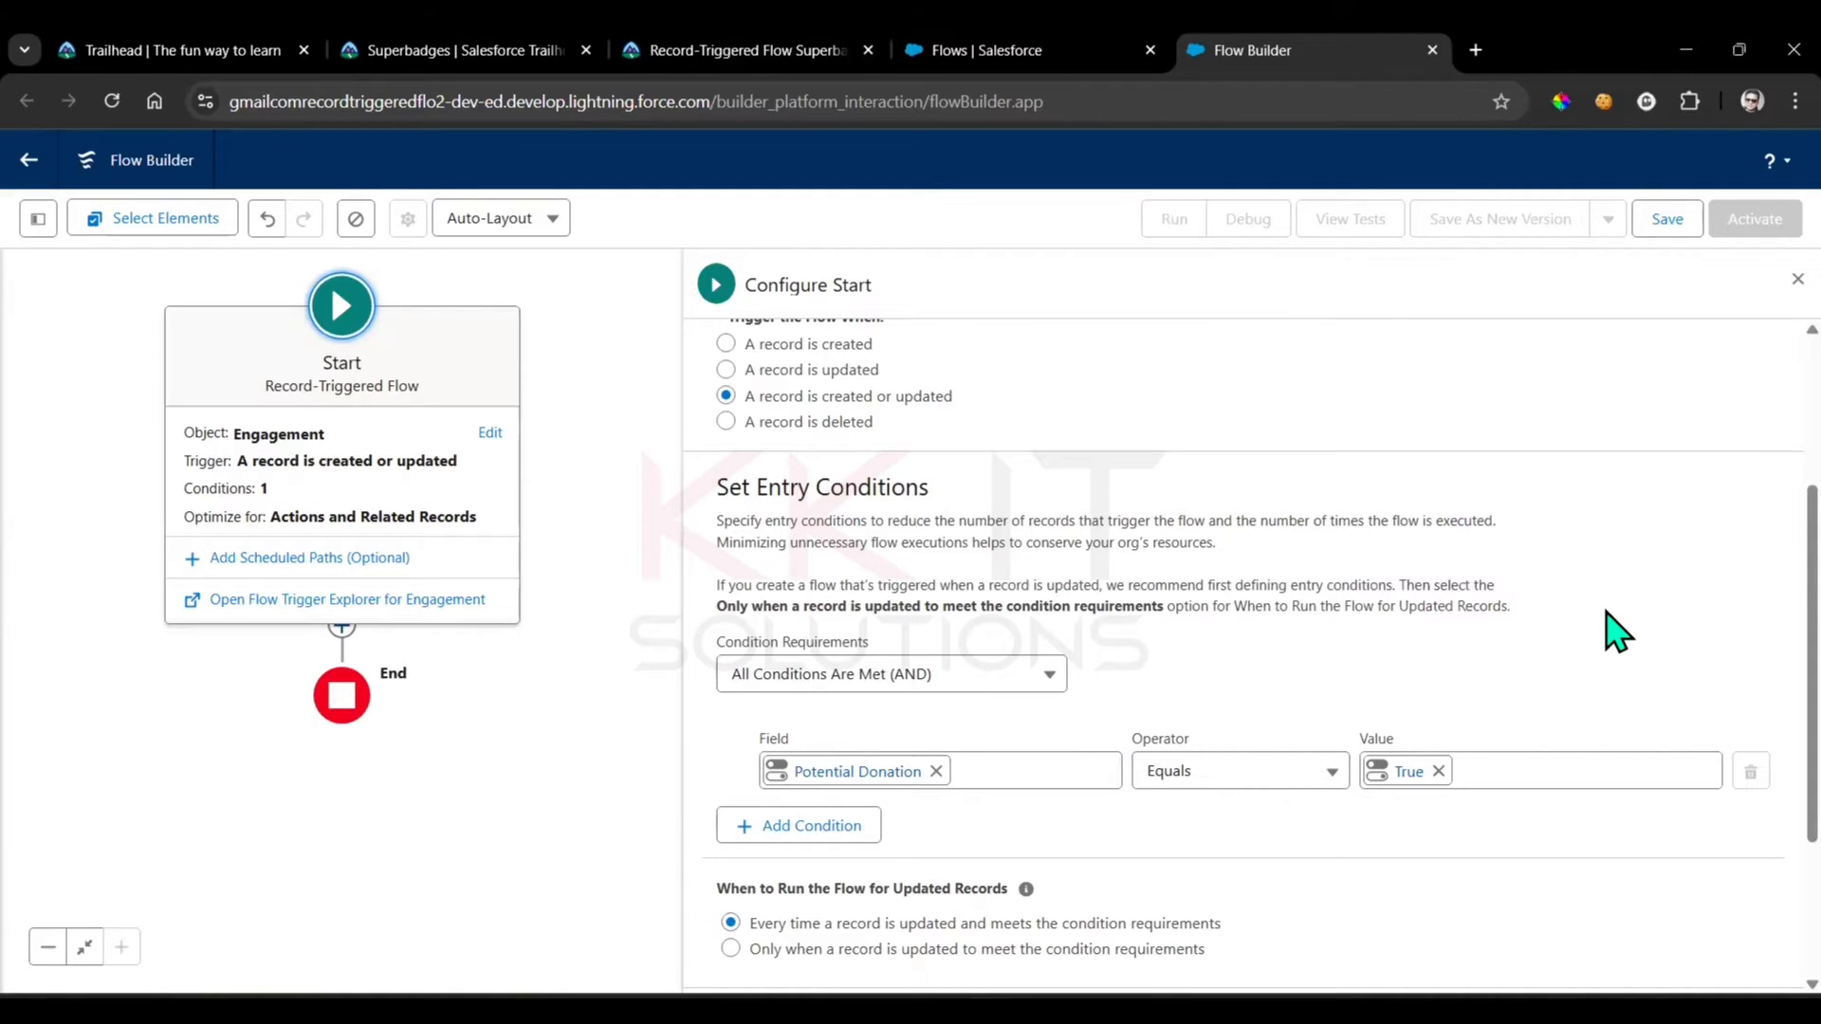
scroll(1617, 631, down, 3)
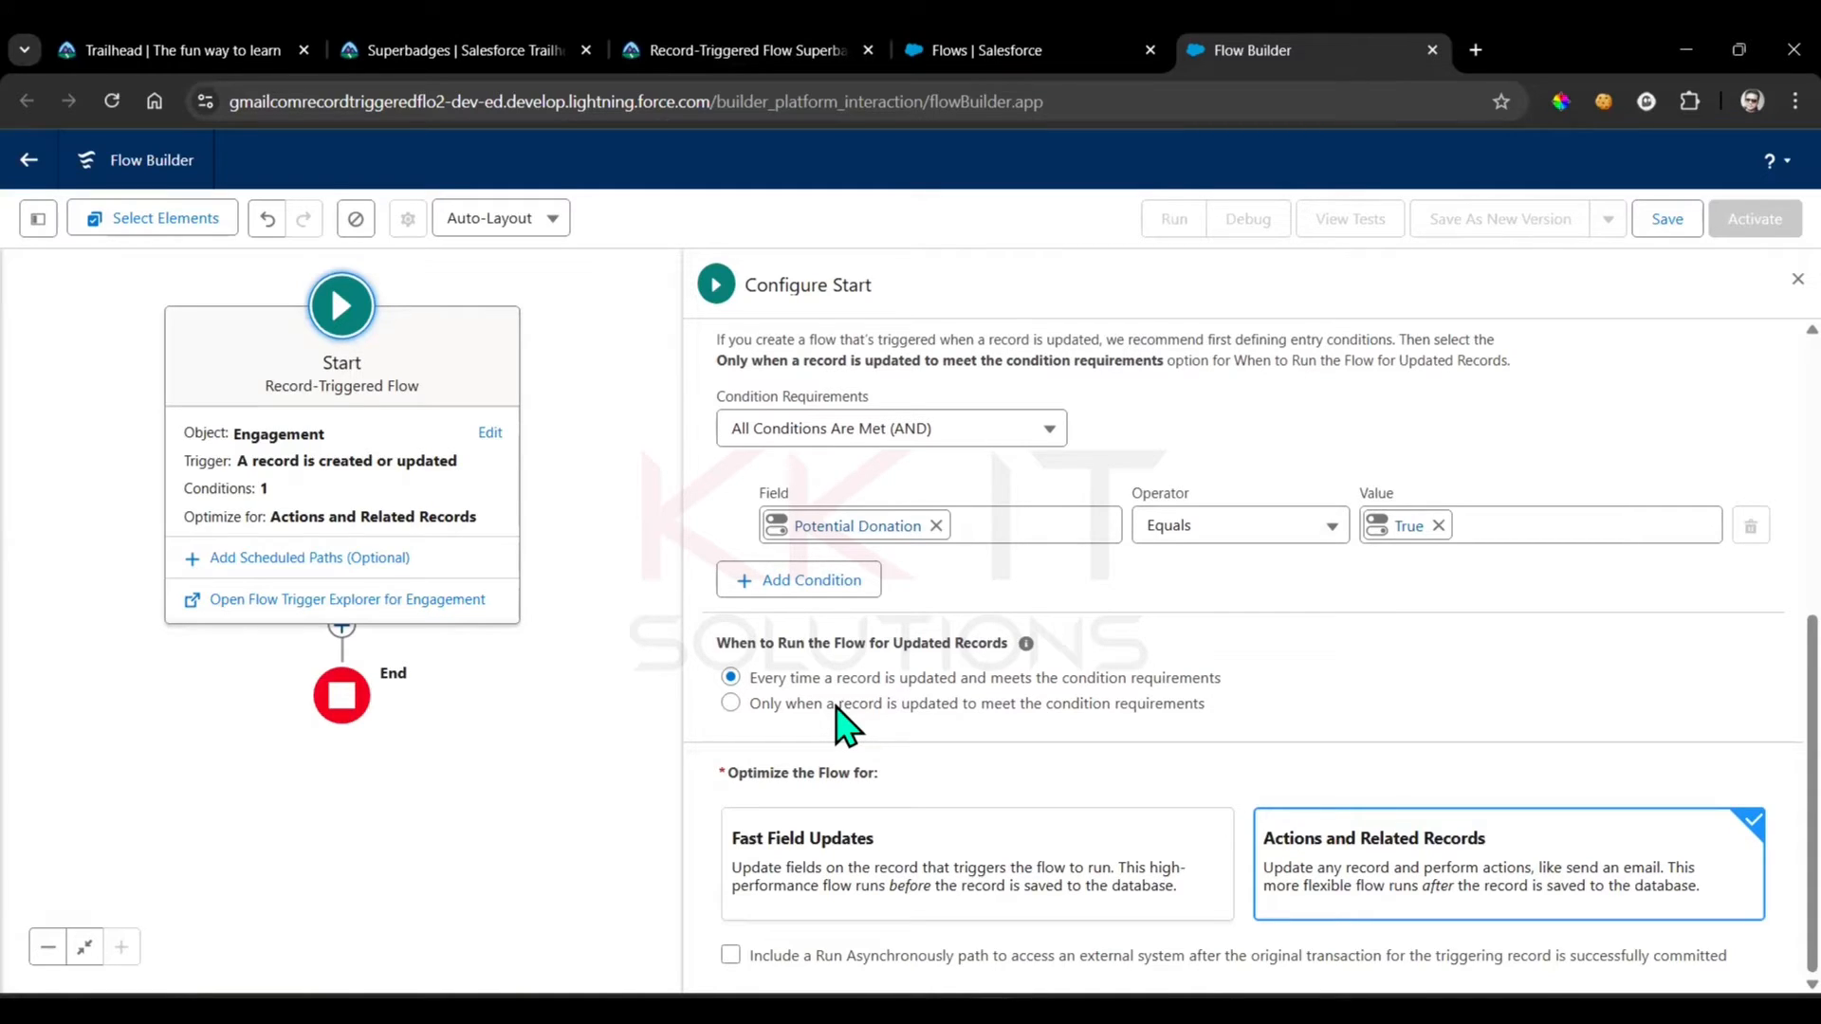
click(838, 706)
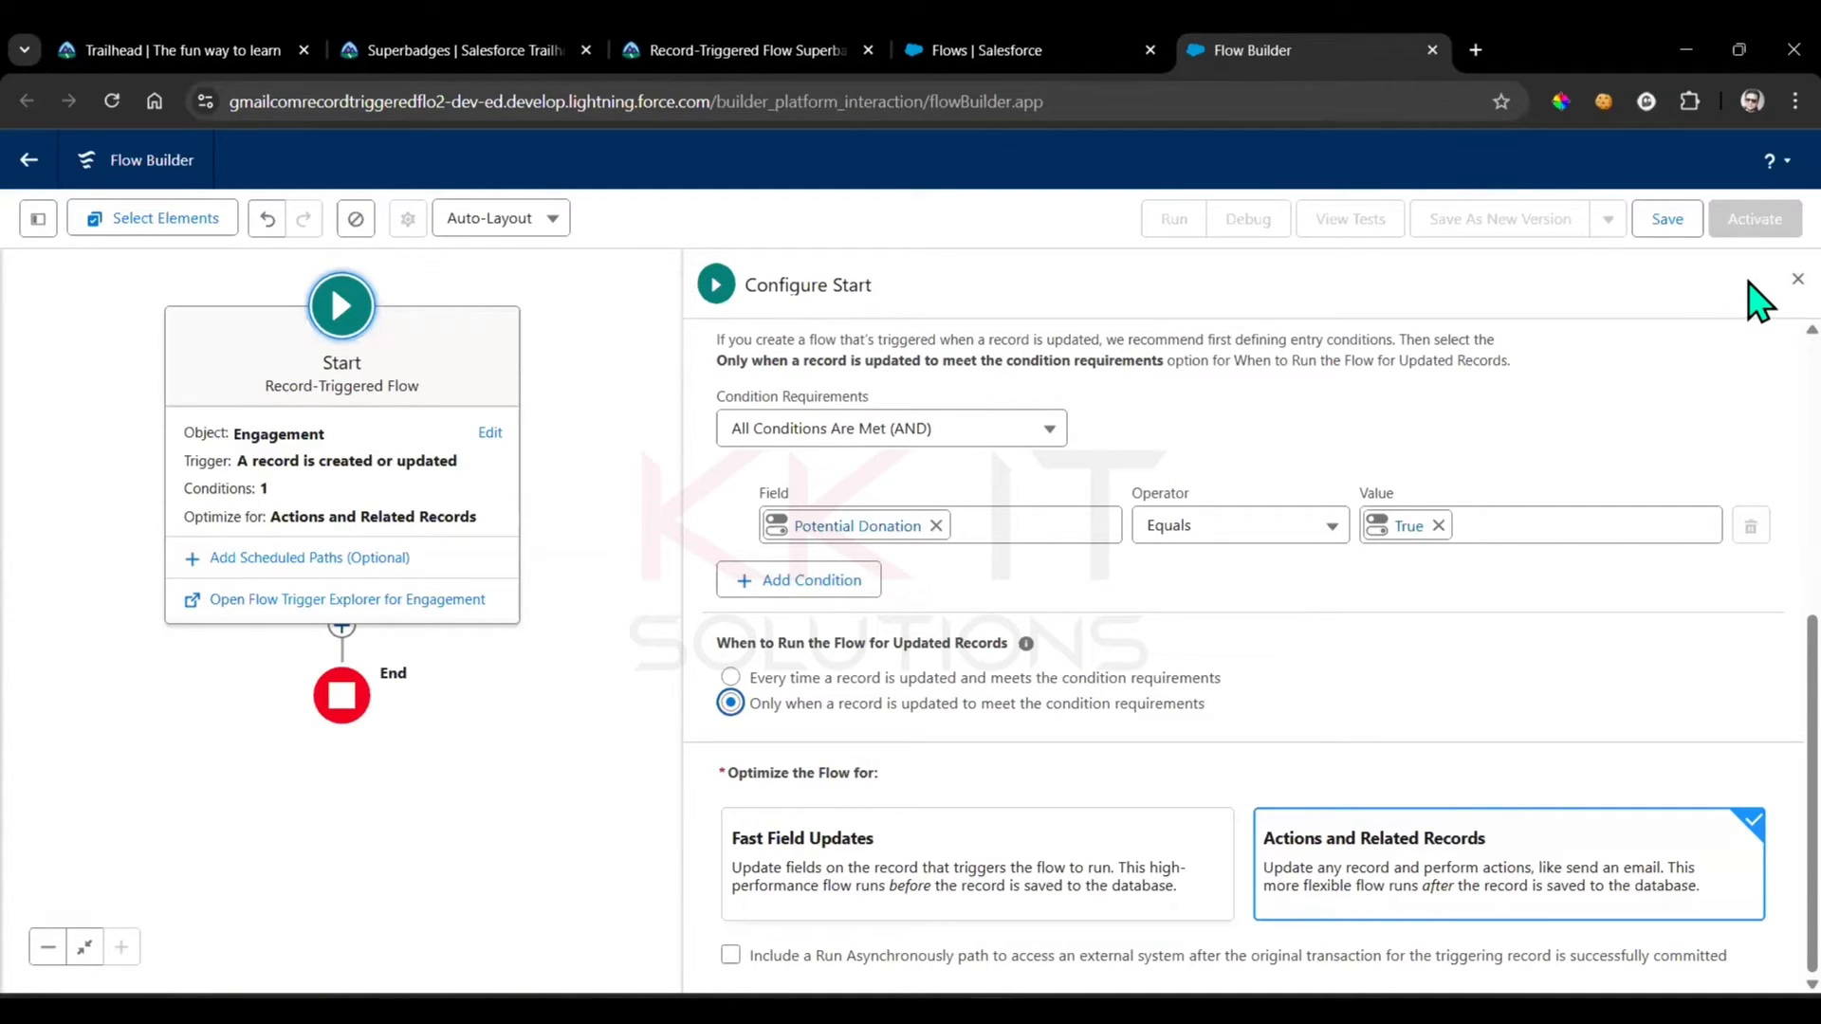
Check the superbadge's Get Records requirement and add a Get Records element labelled Get Records to the Run Immediately path
click(1797, 278)
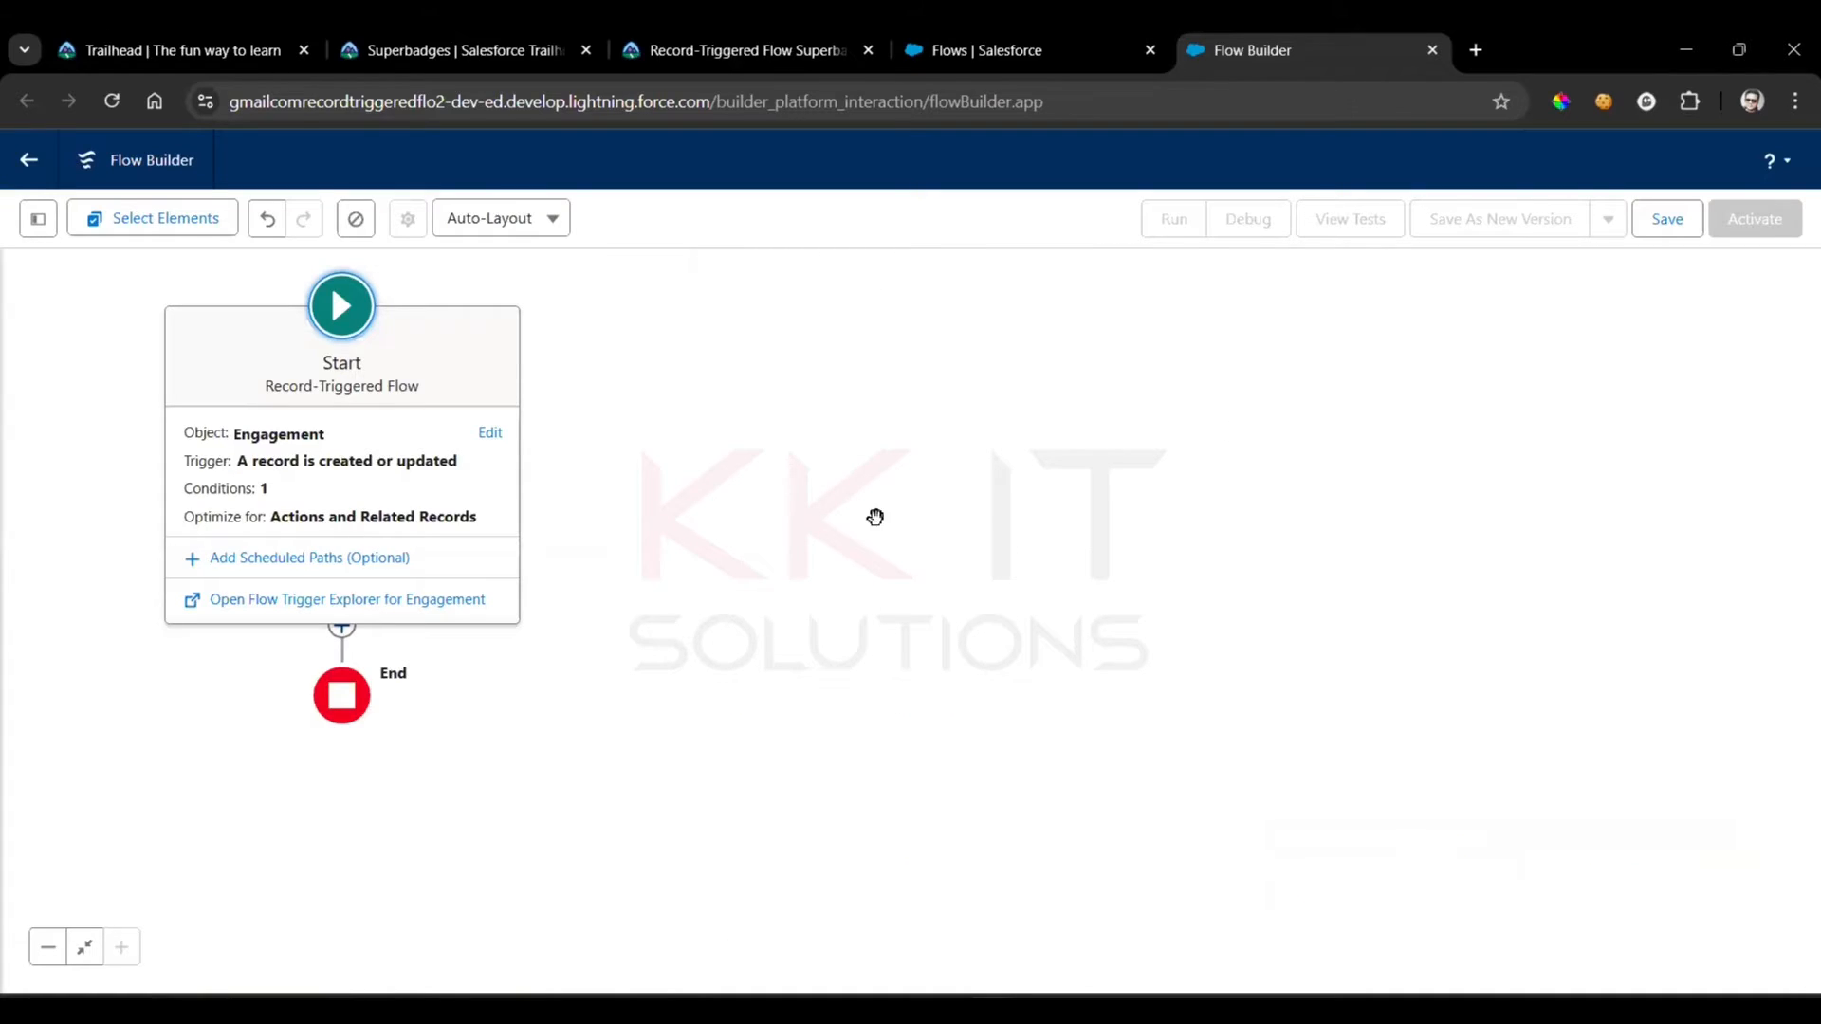
click(731, 39)
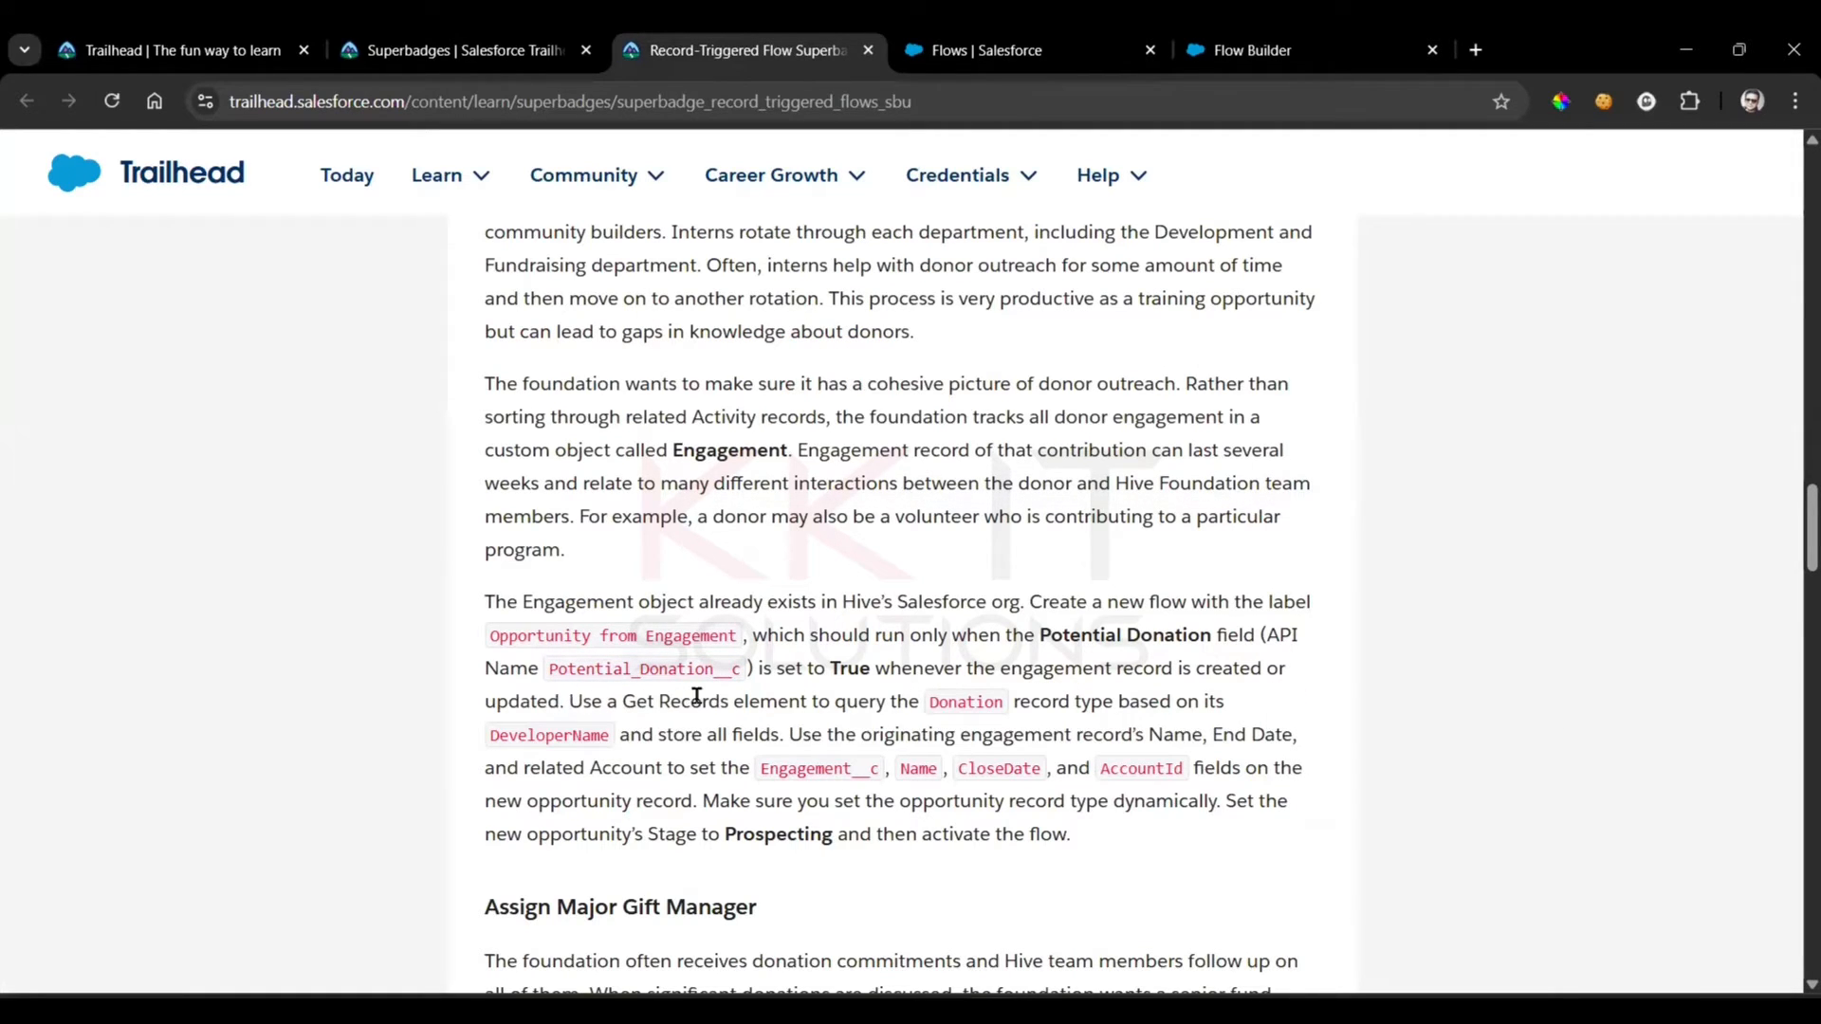
drag(569, 701, 889, 701)
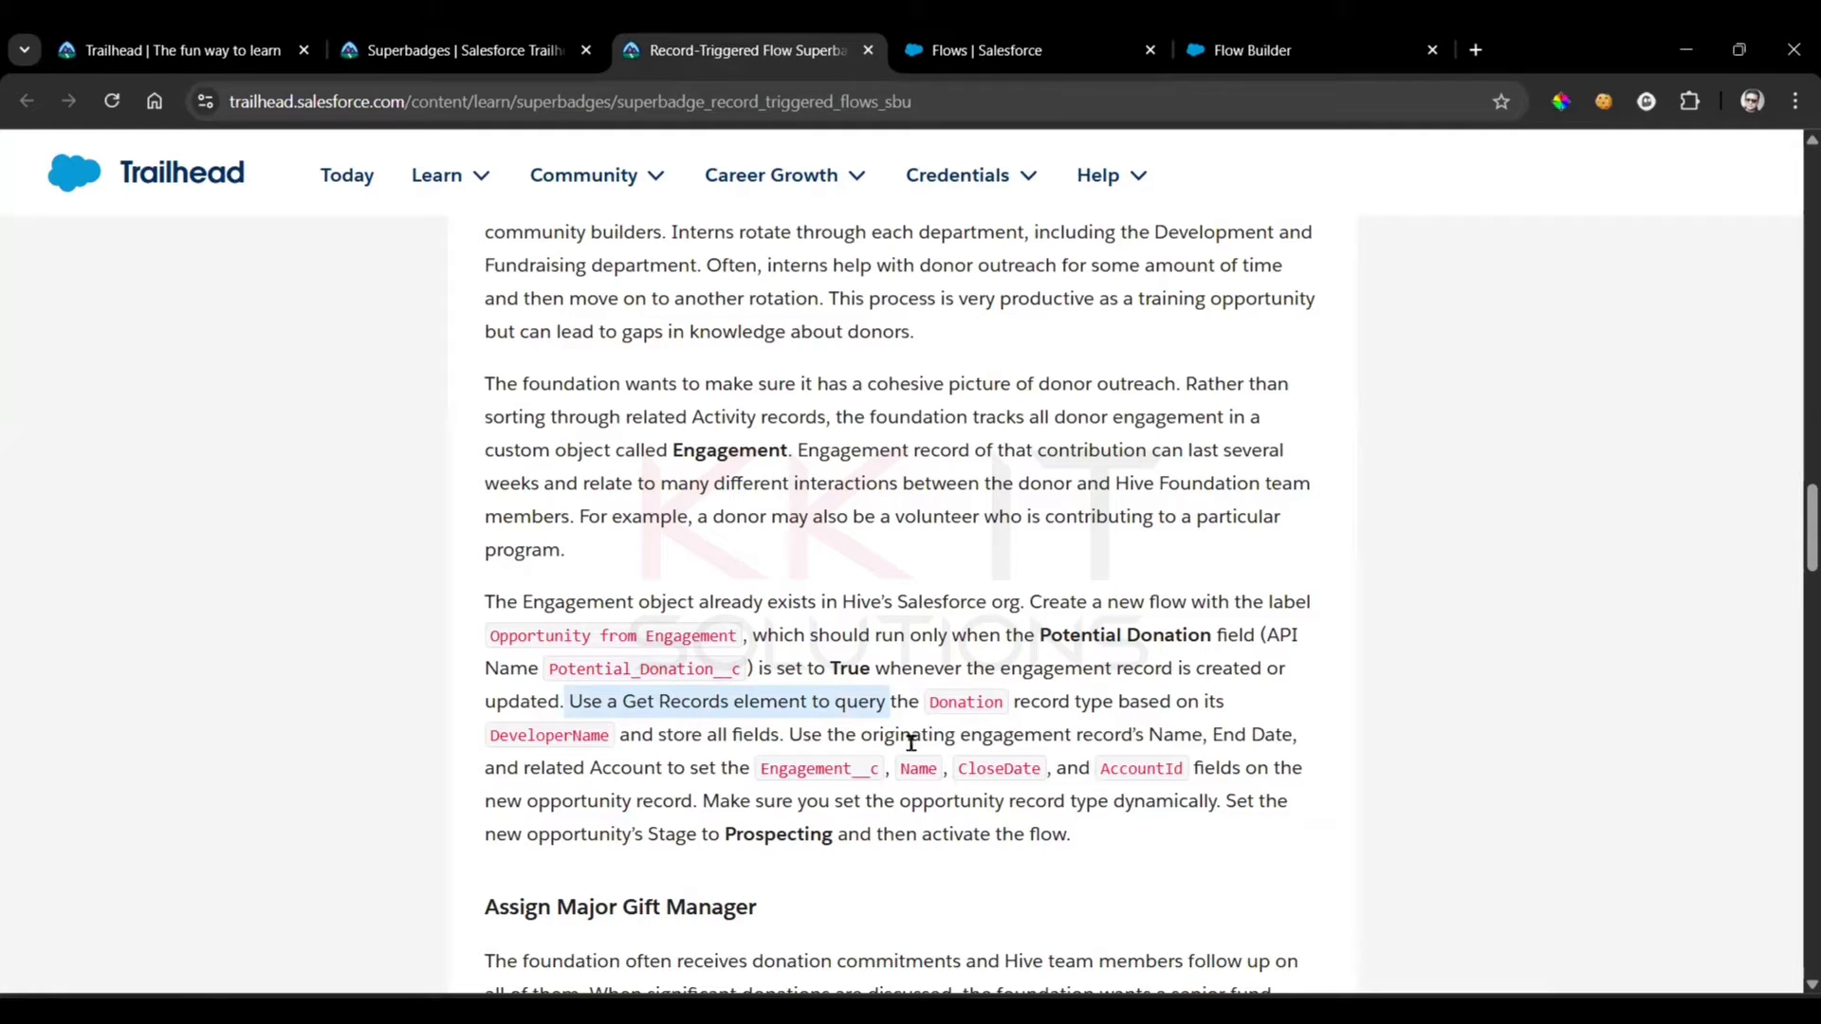
click(1254, 50)
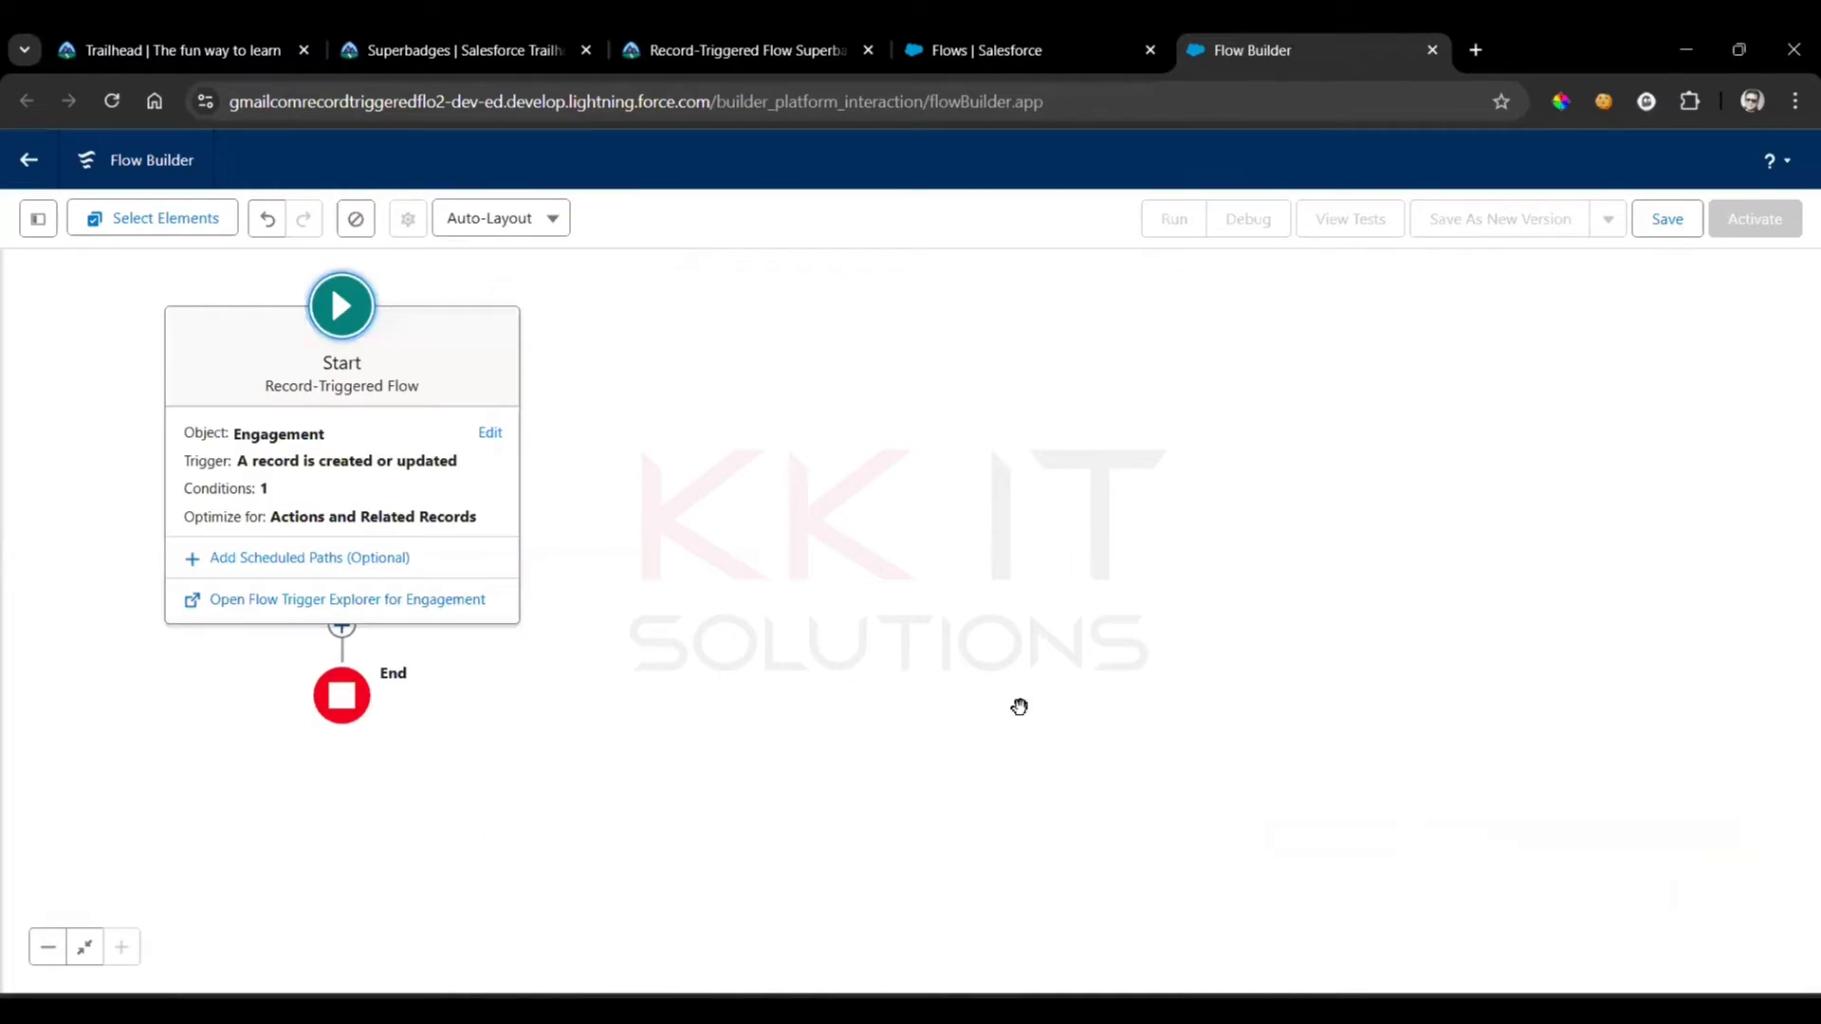
click(521, 723)
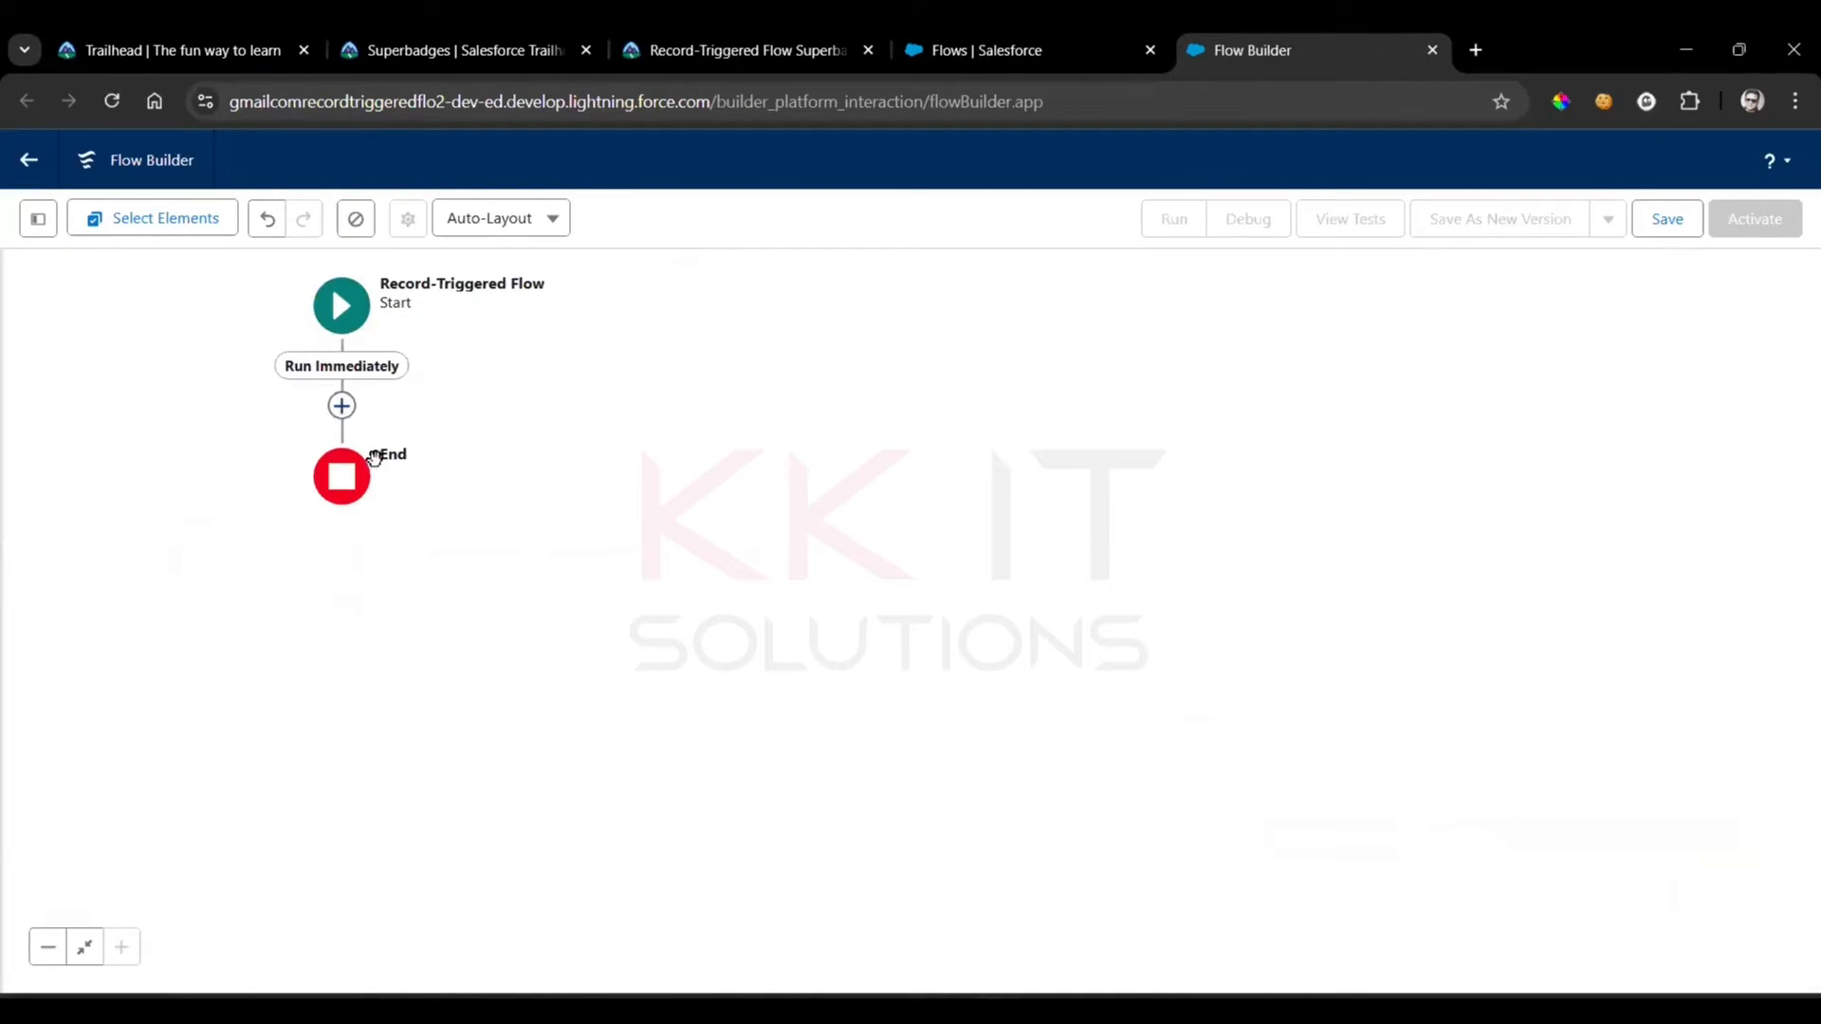
click(342, 409)
text(get)
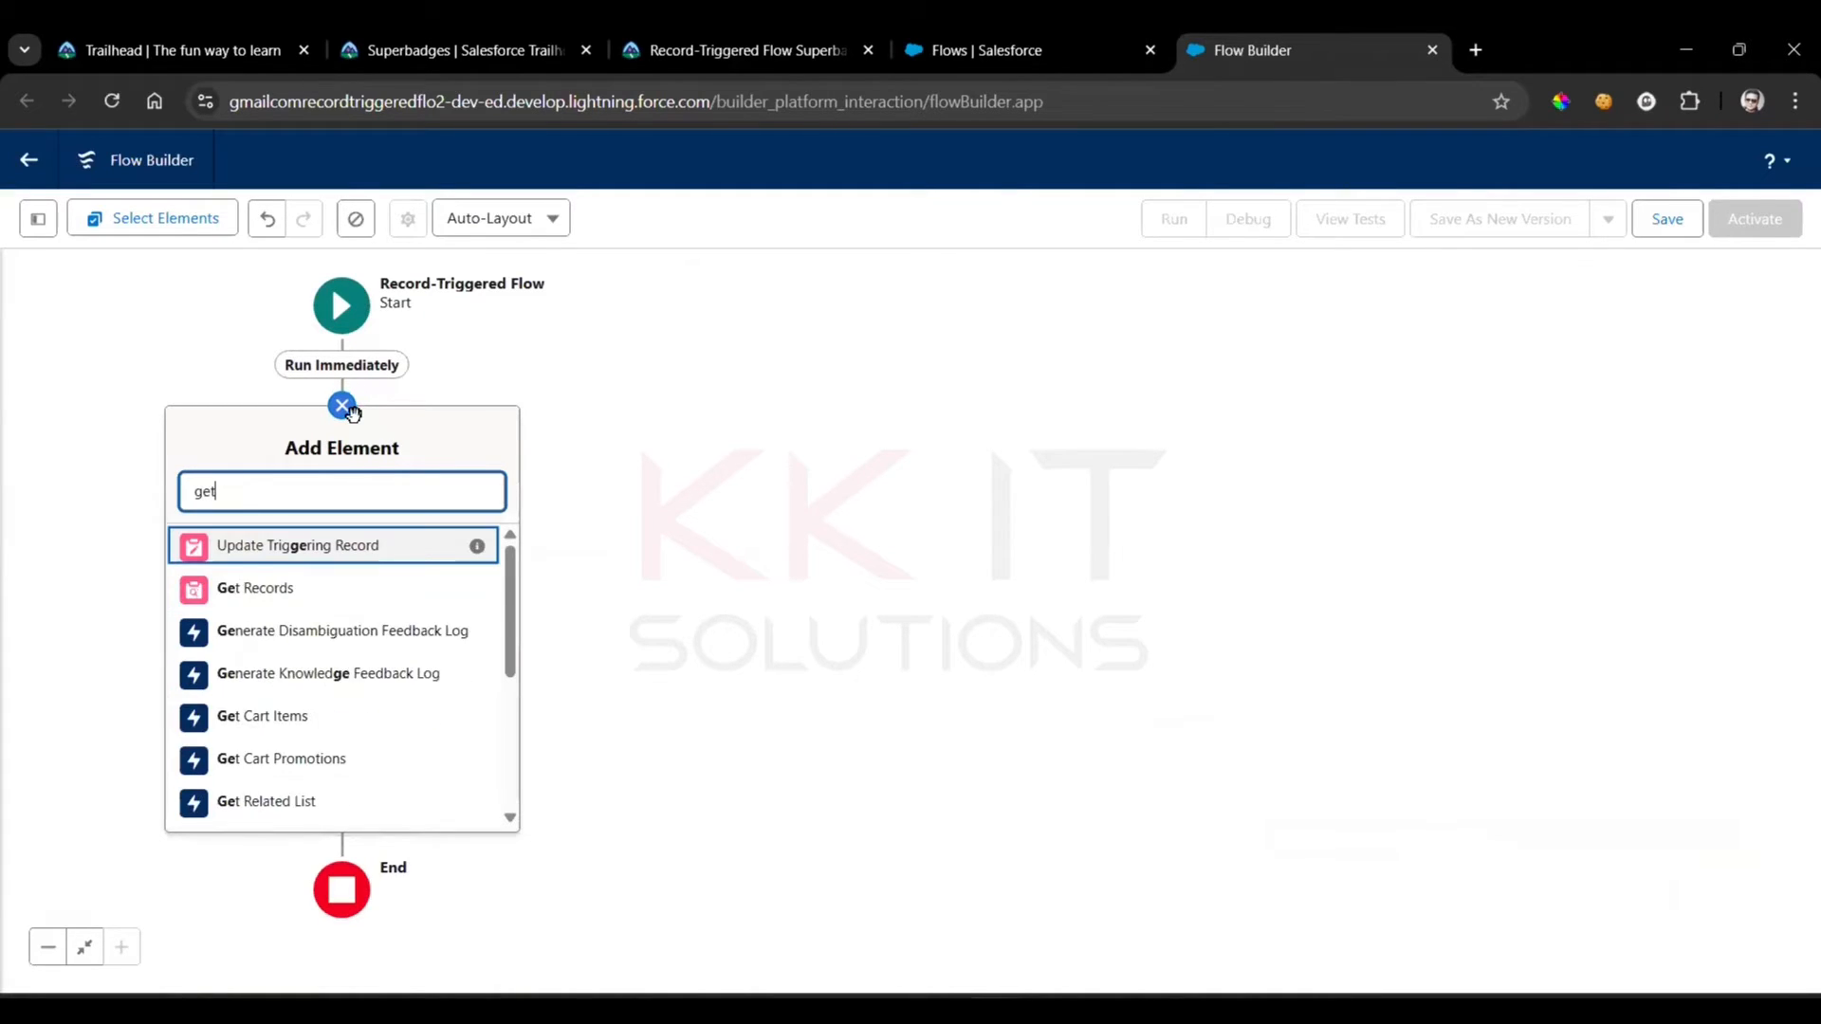
key(Return)
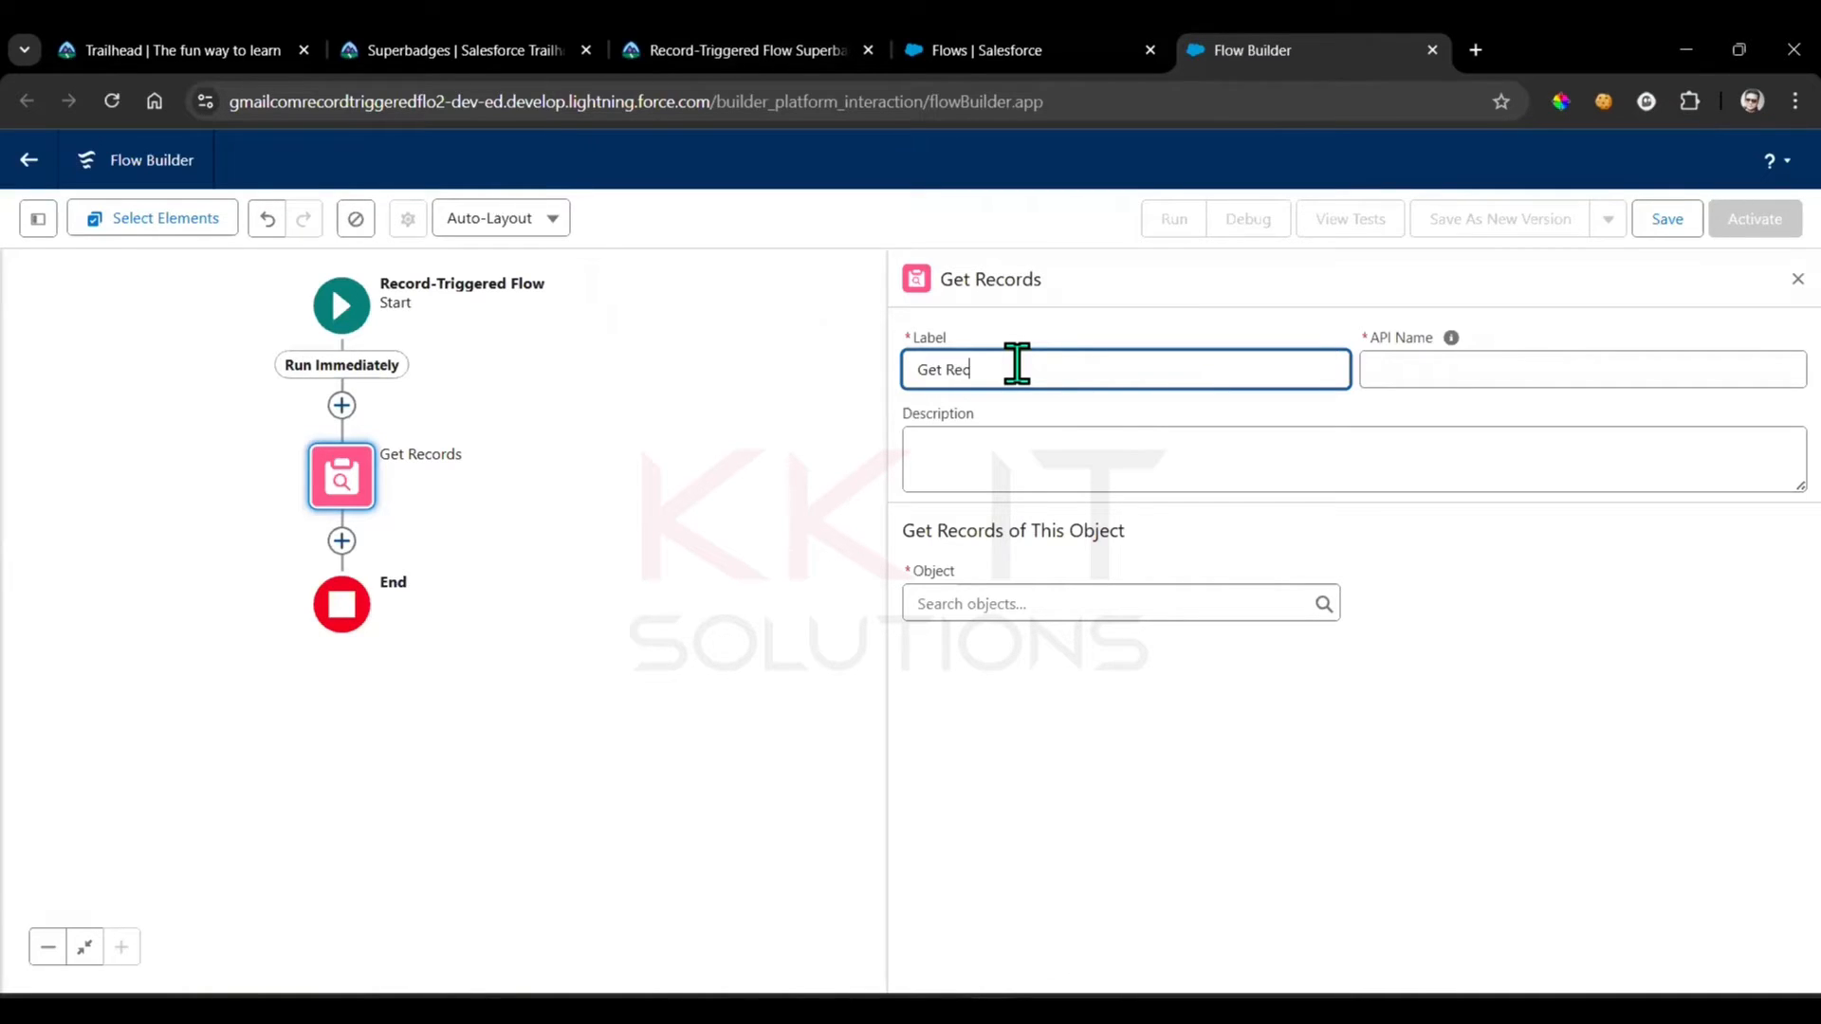
click(1666, 679)
Set the Get Records element's object to Record Type
click(1038, 624)
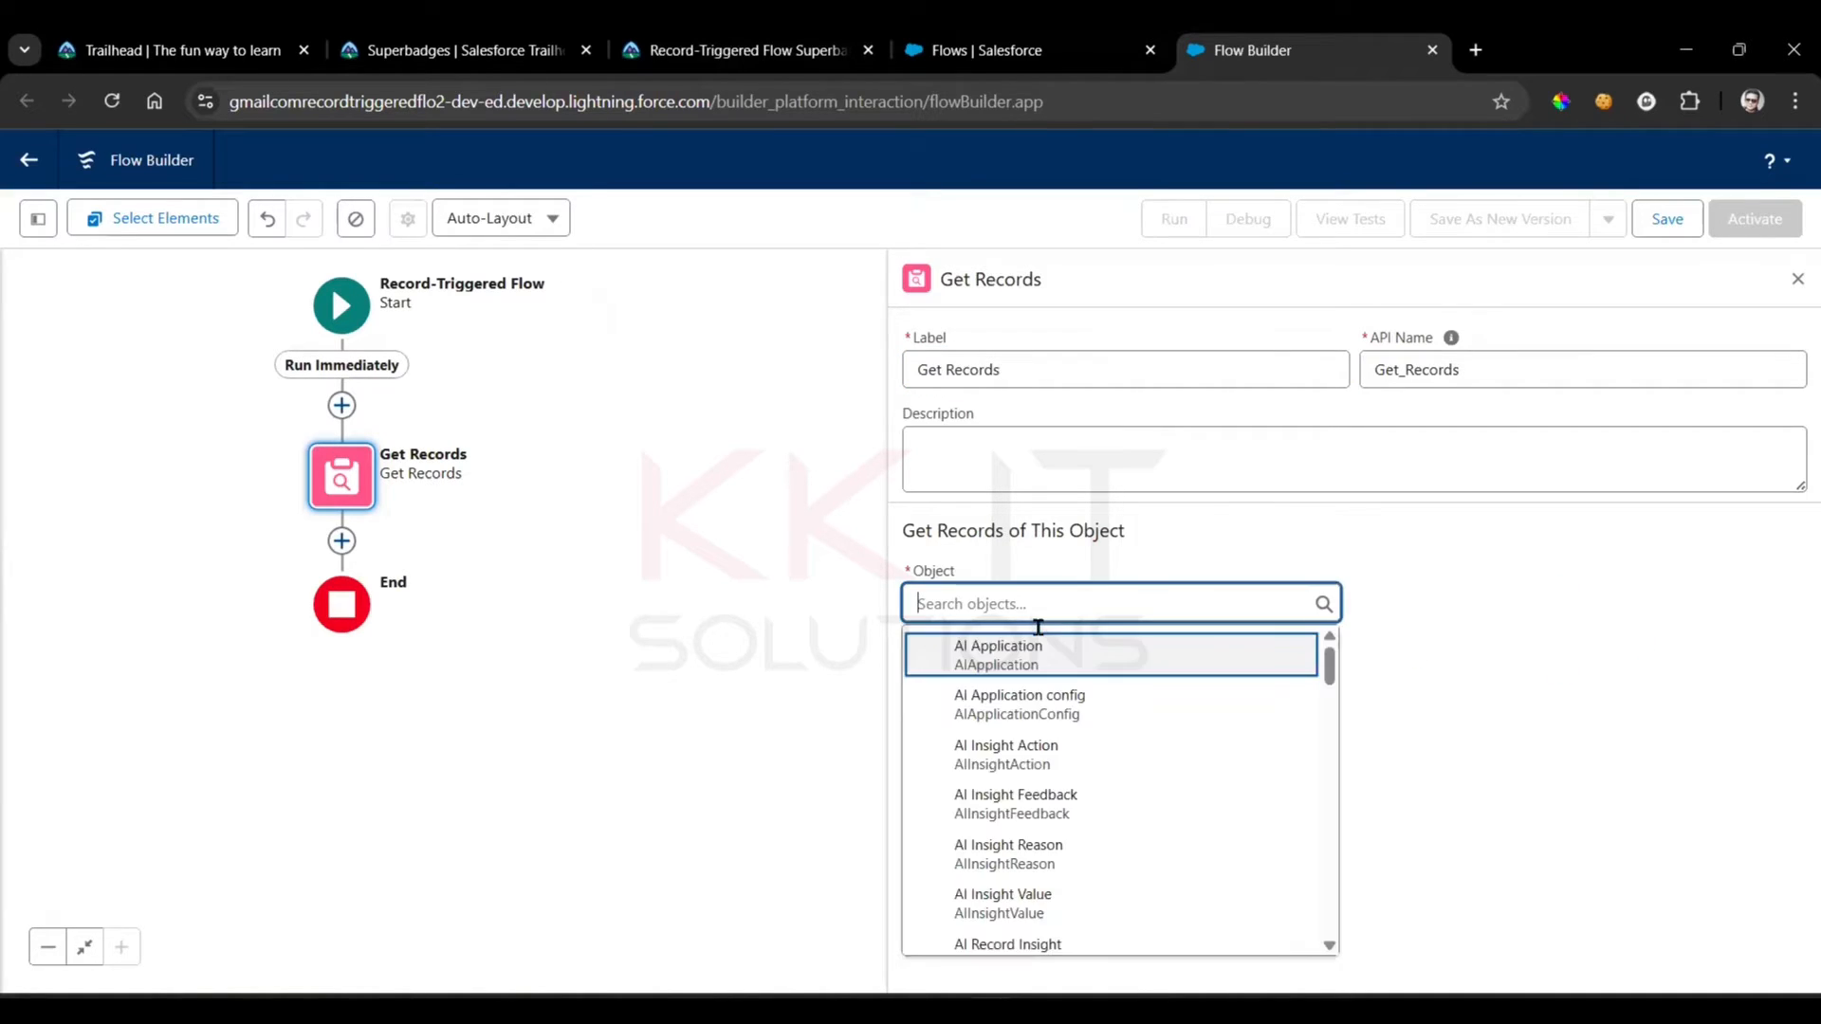
text(rec)
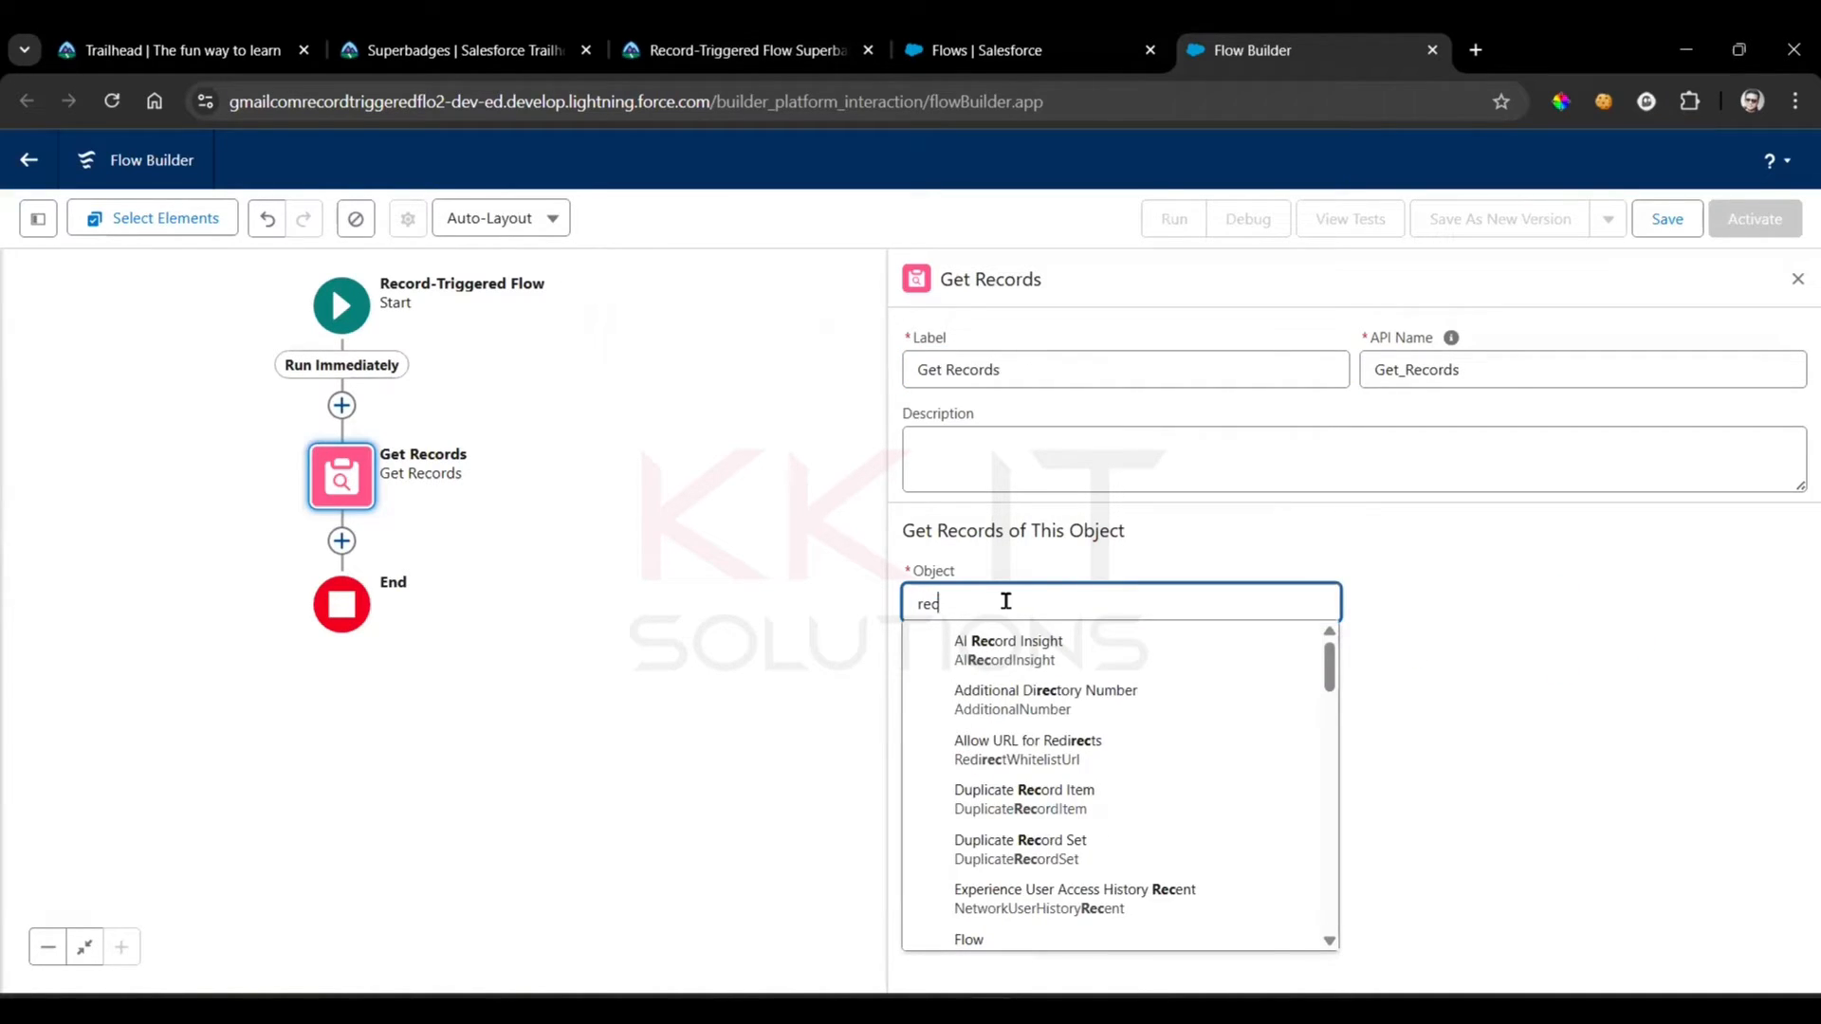
text(ord)
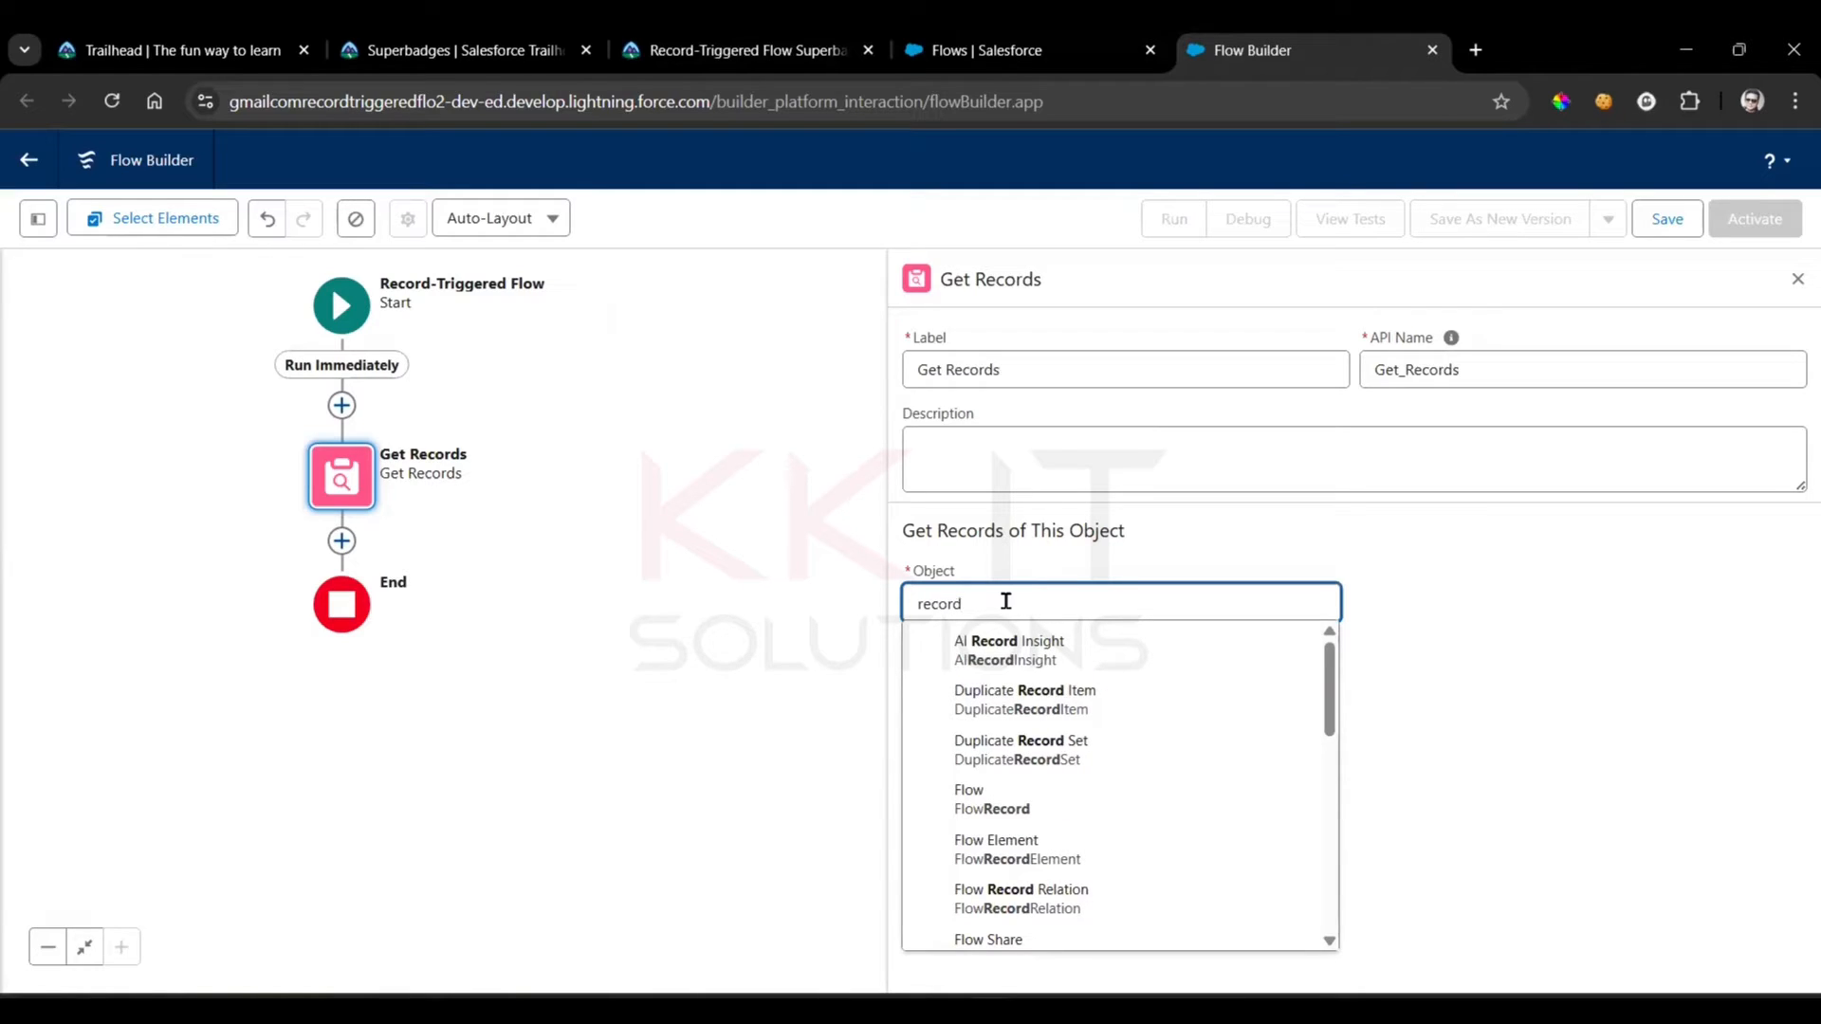
text( ty)
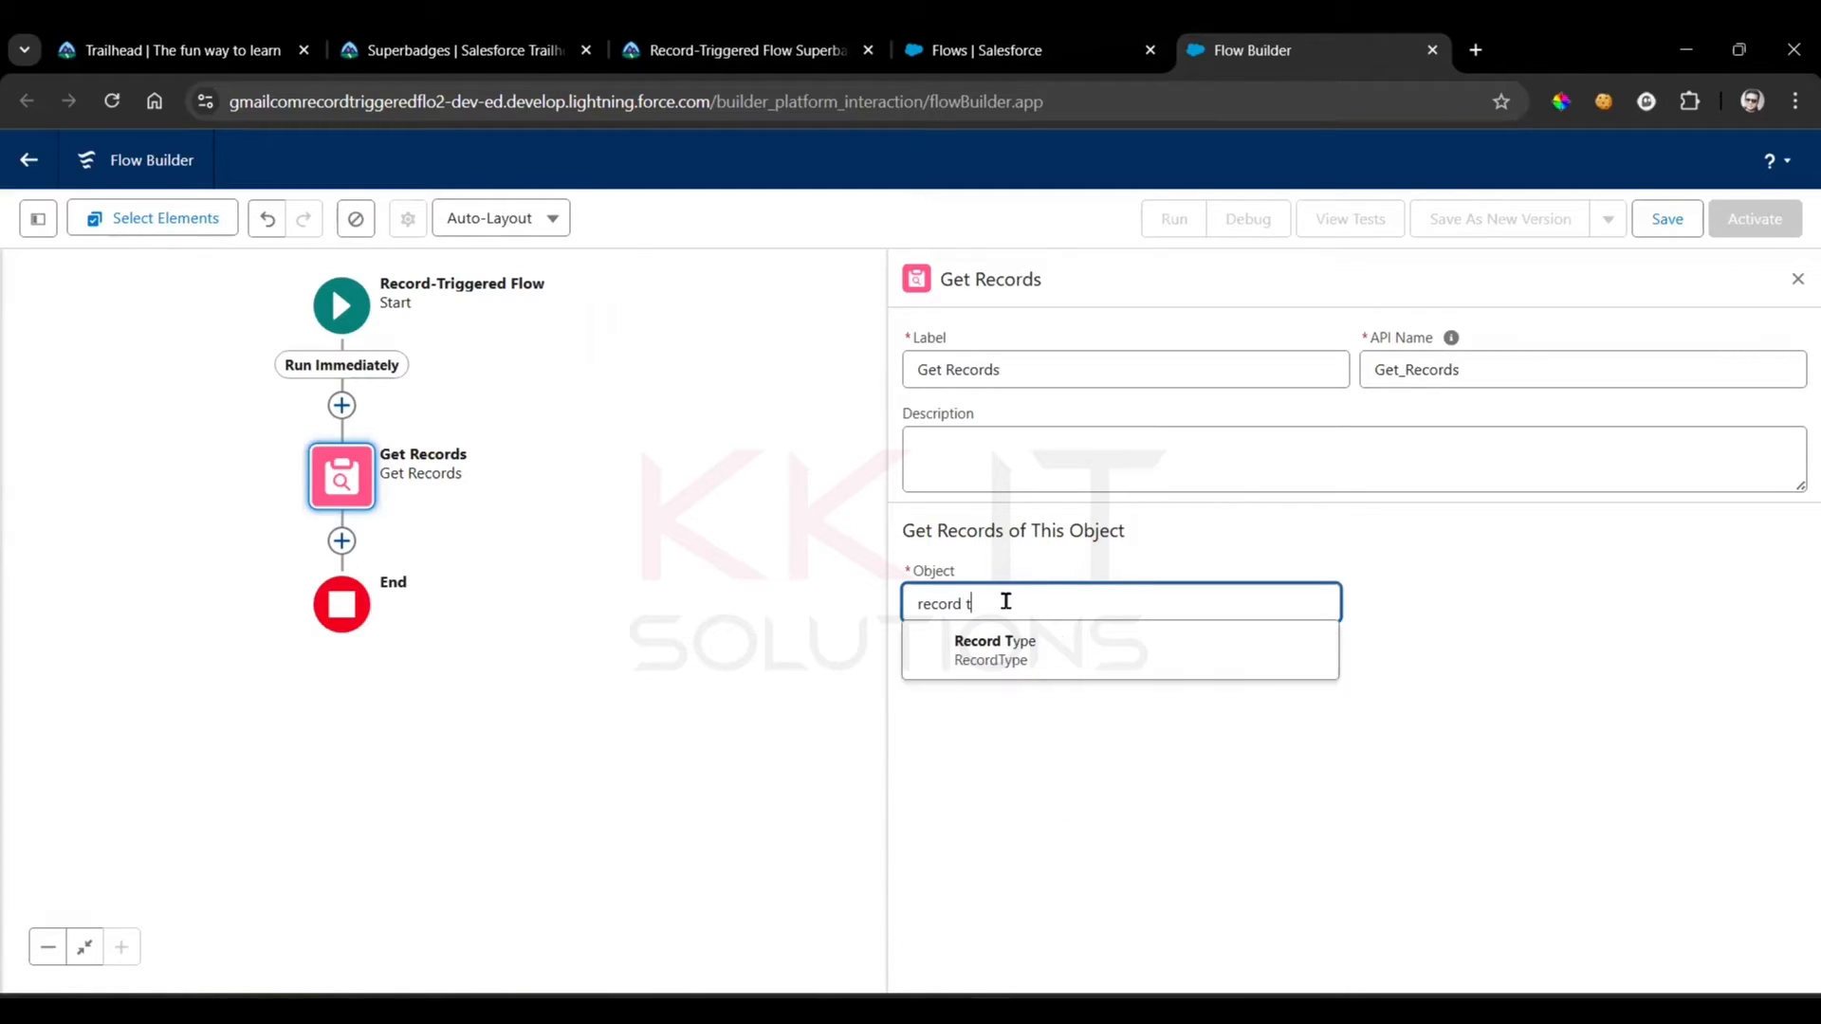
click(1011, 654)
key(Return)
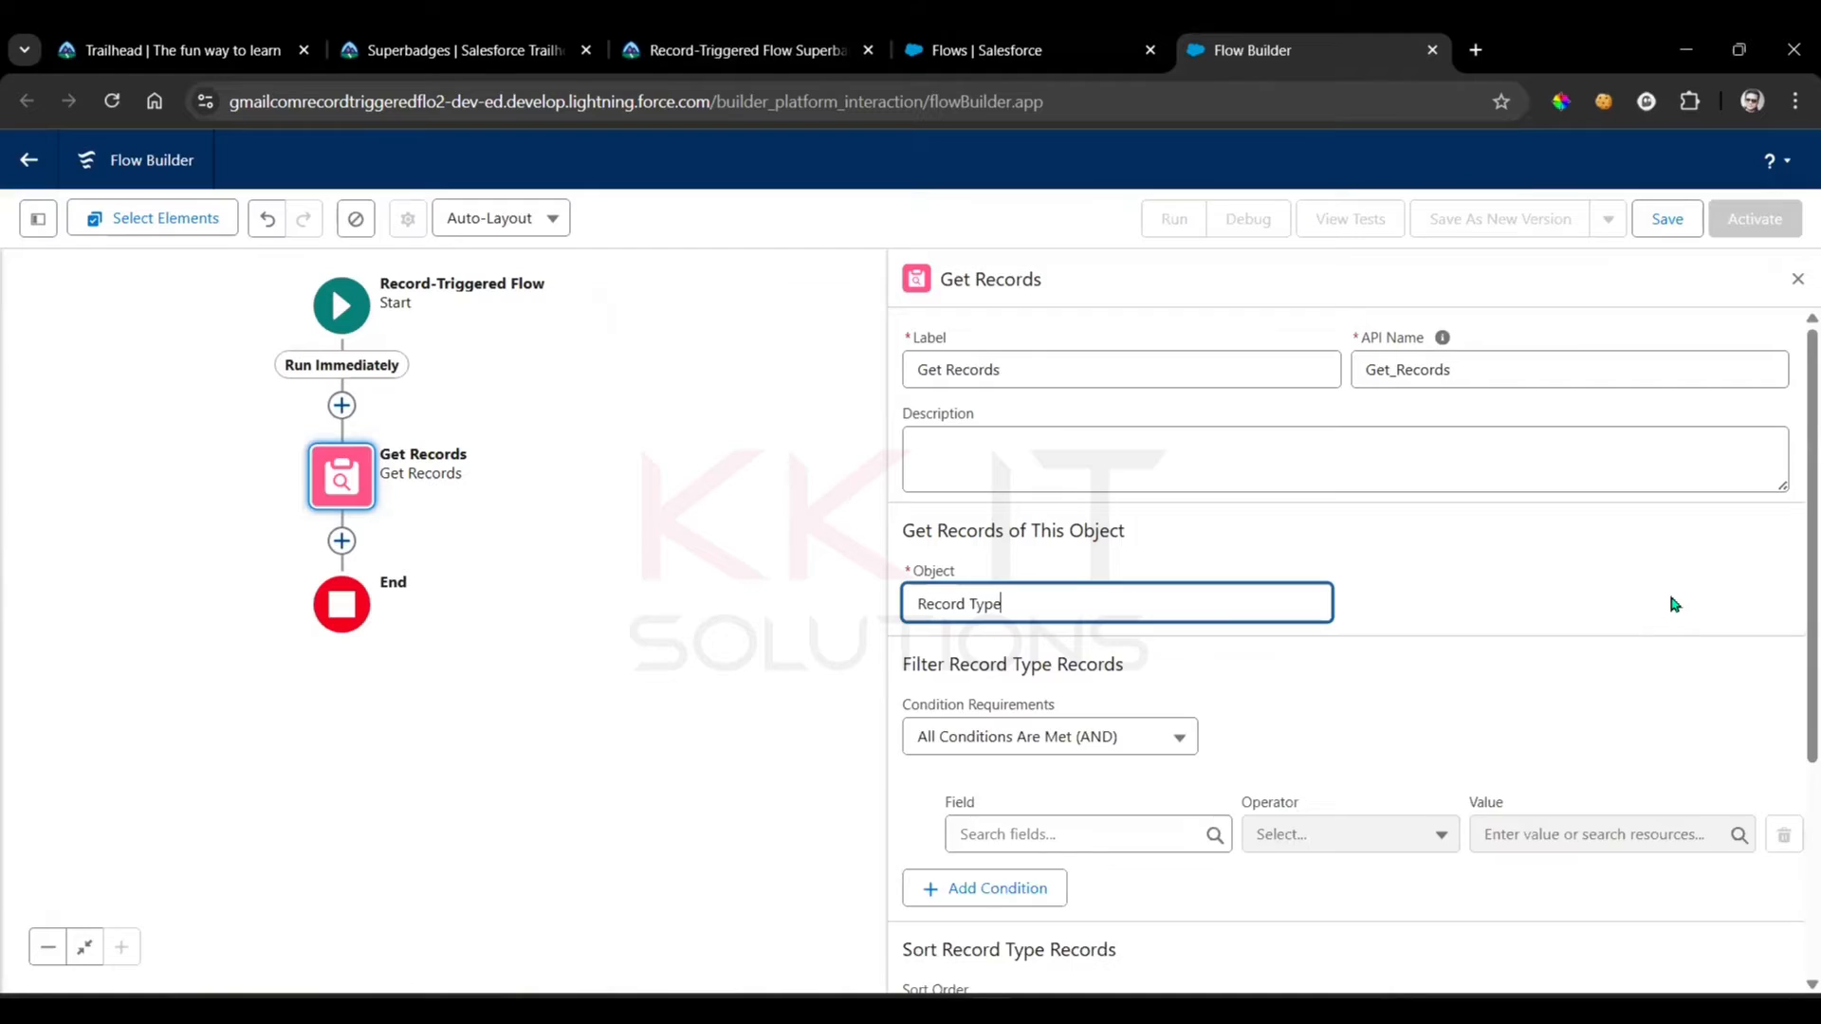
Look up the filter field in the superbadge requirements and filter the Record Type records by DeveloperName with the Equals operator
scroll(1677, 604, down, 3)
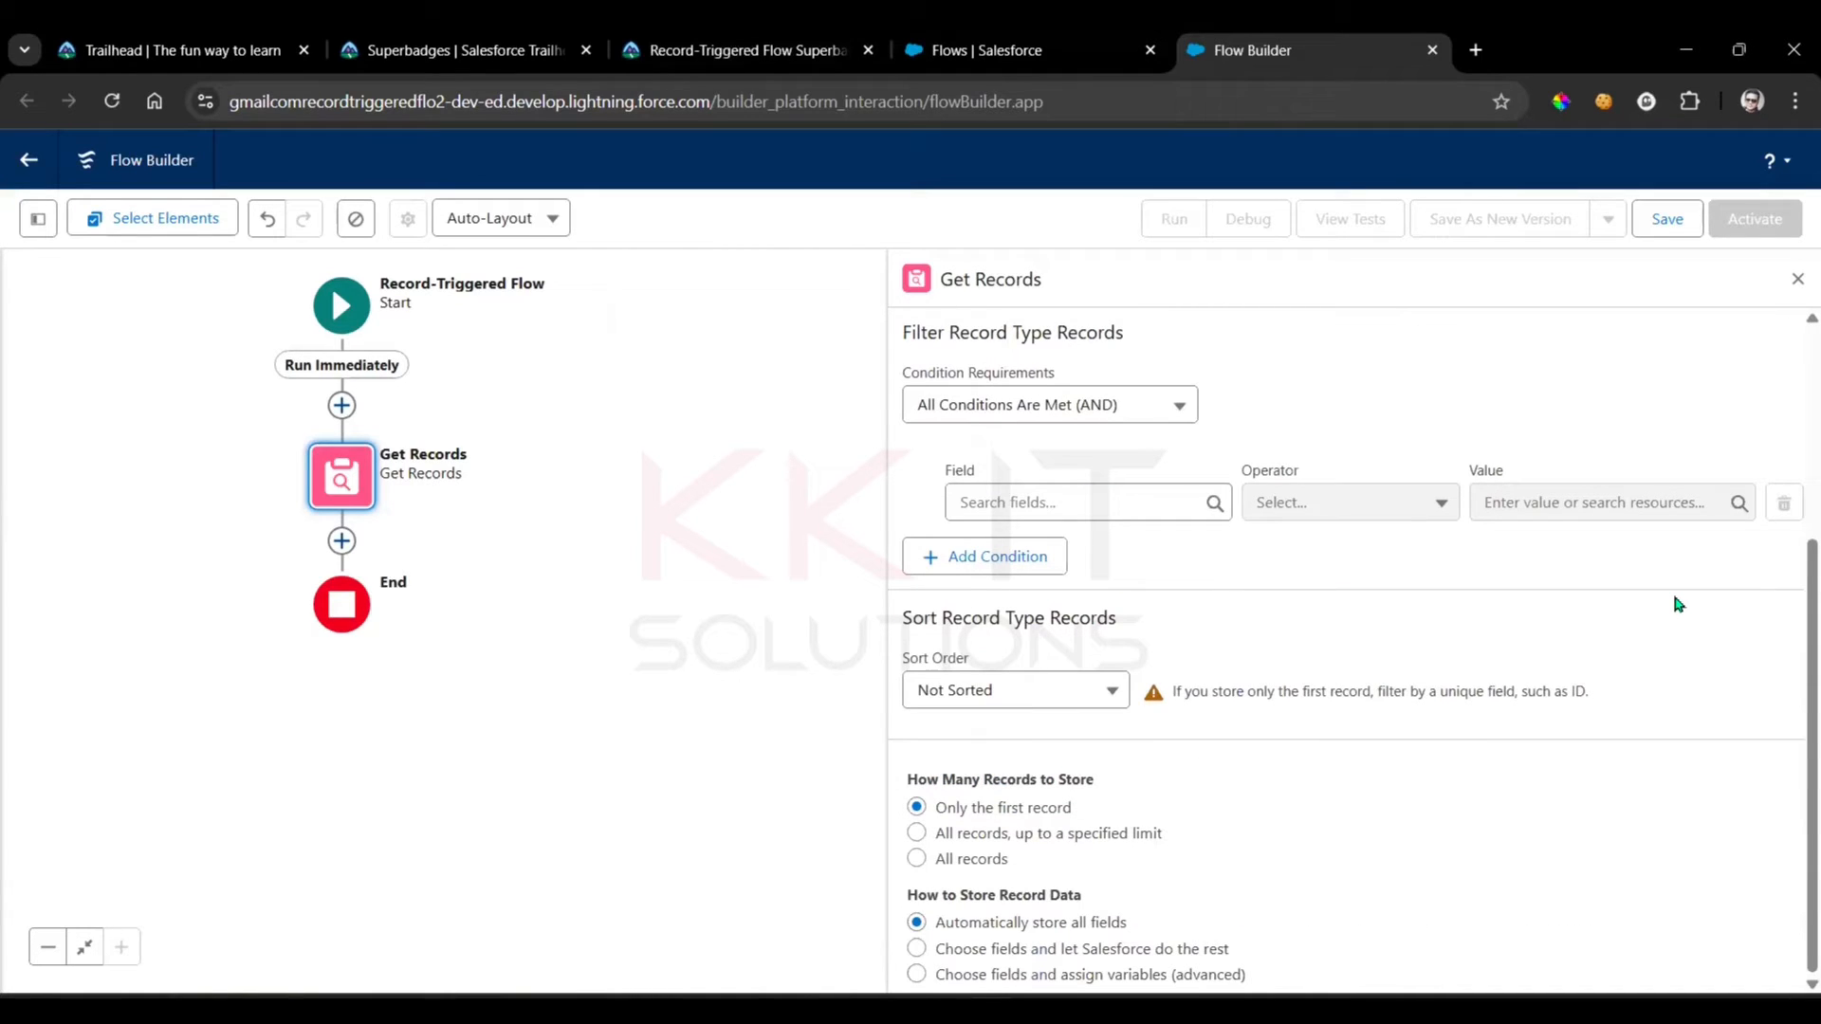
click(749, 50)
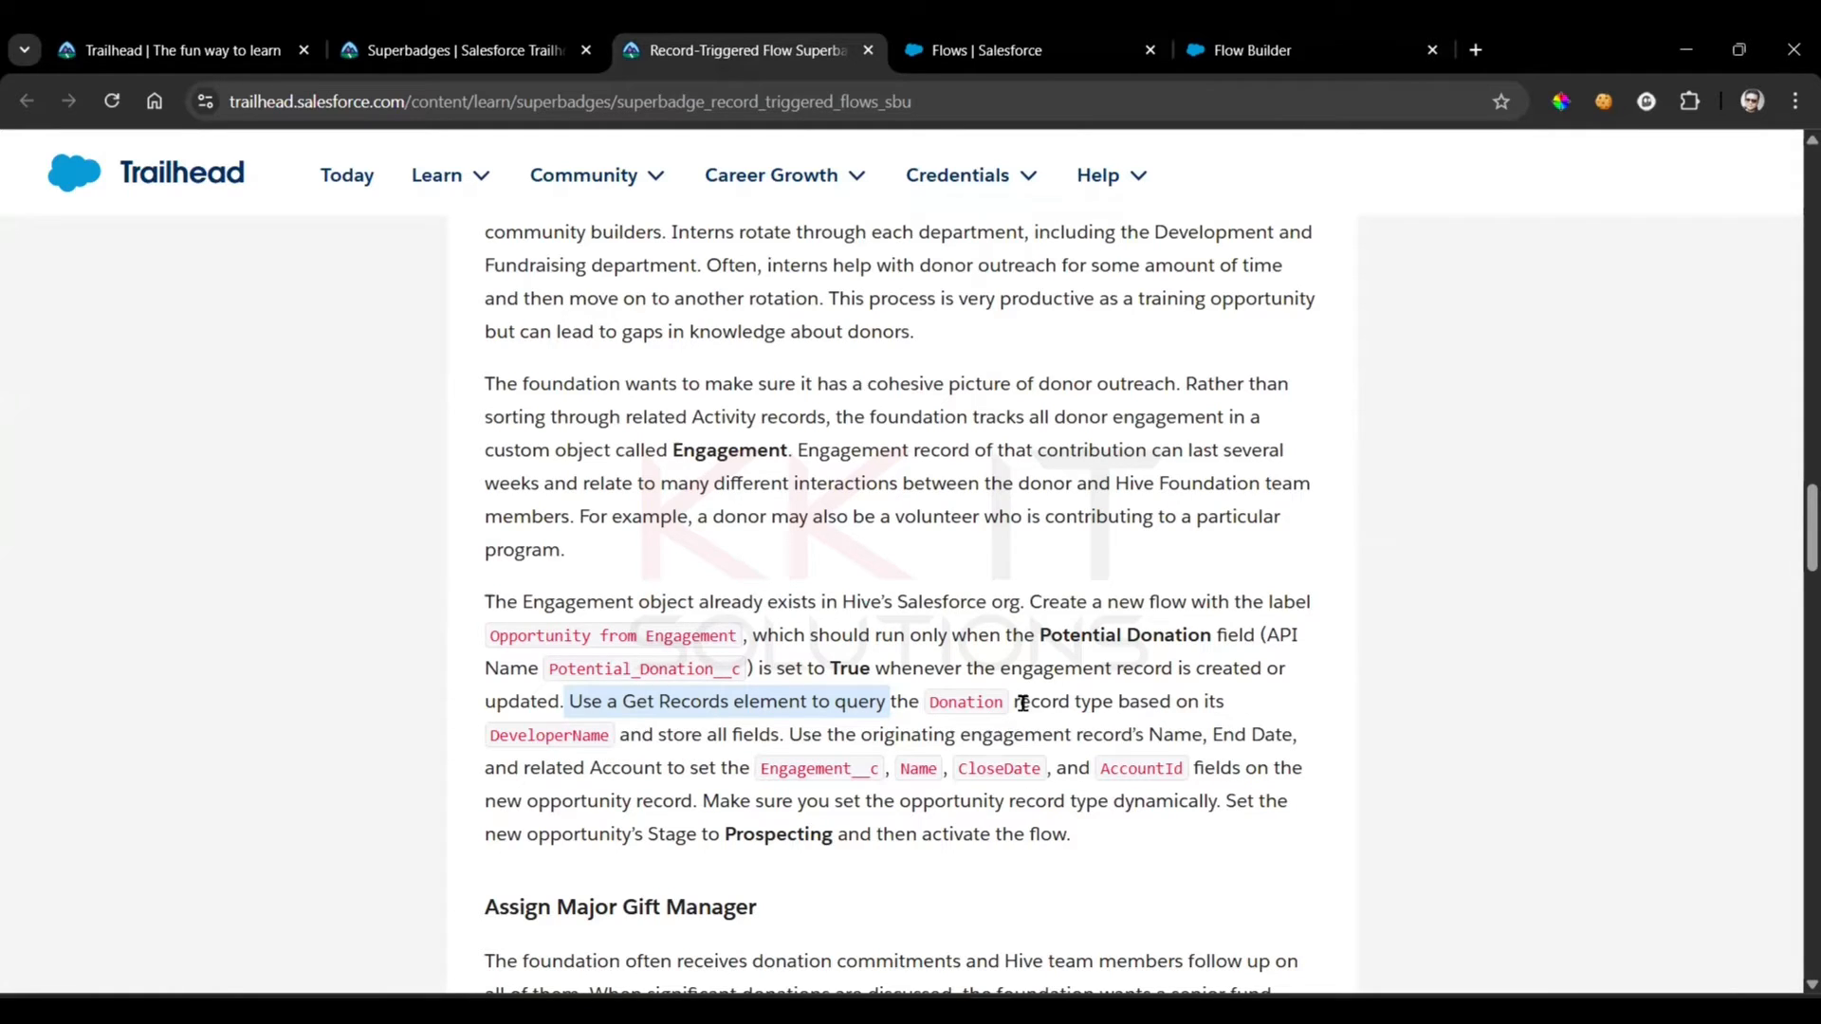
double_click(552, 736)
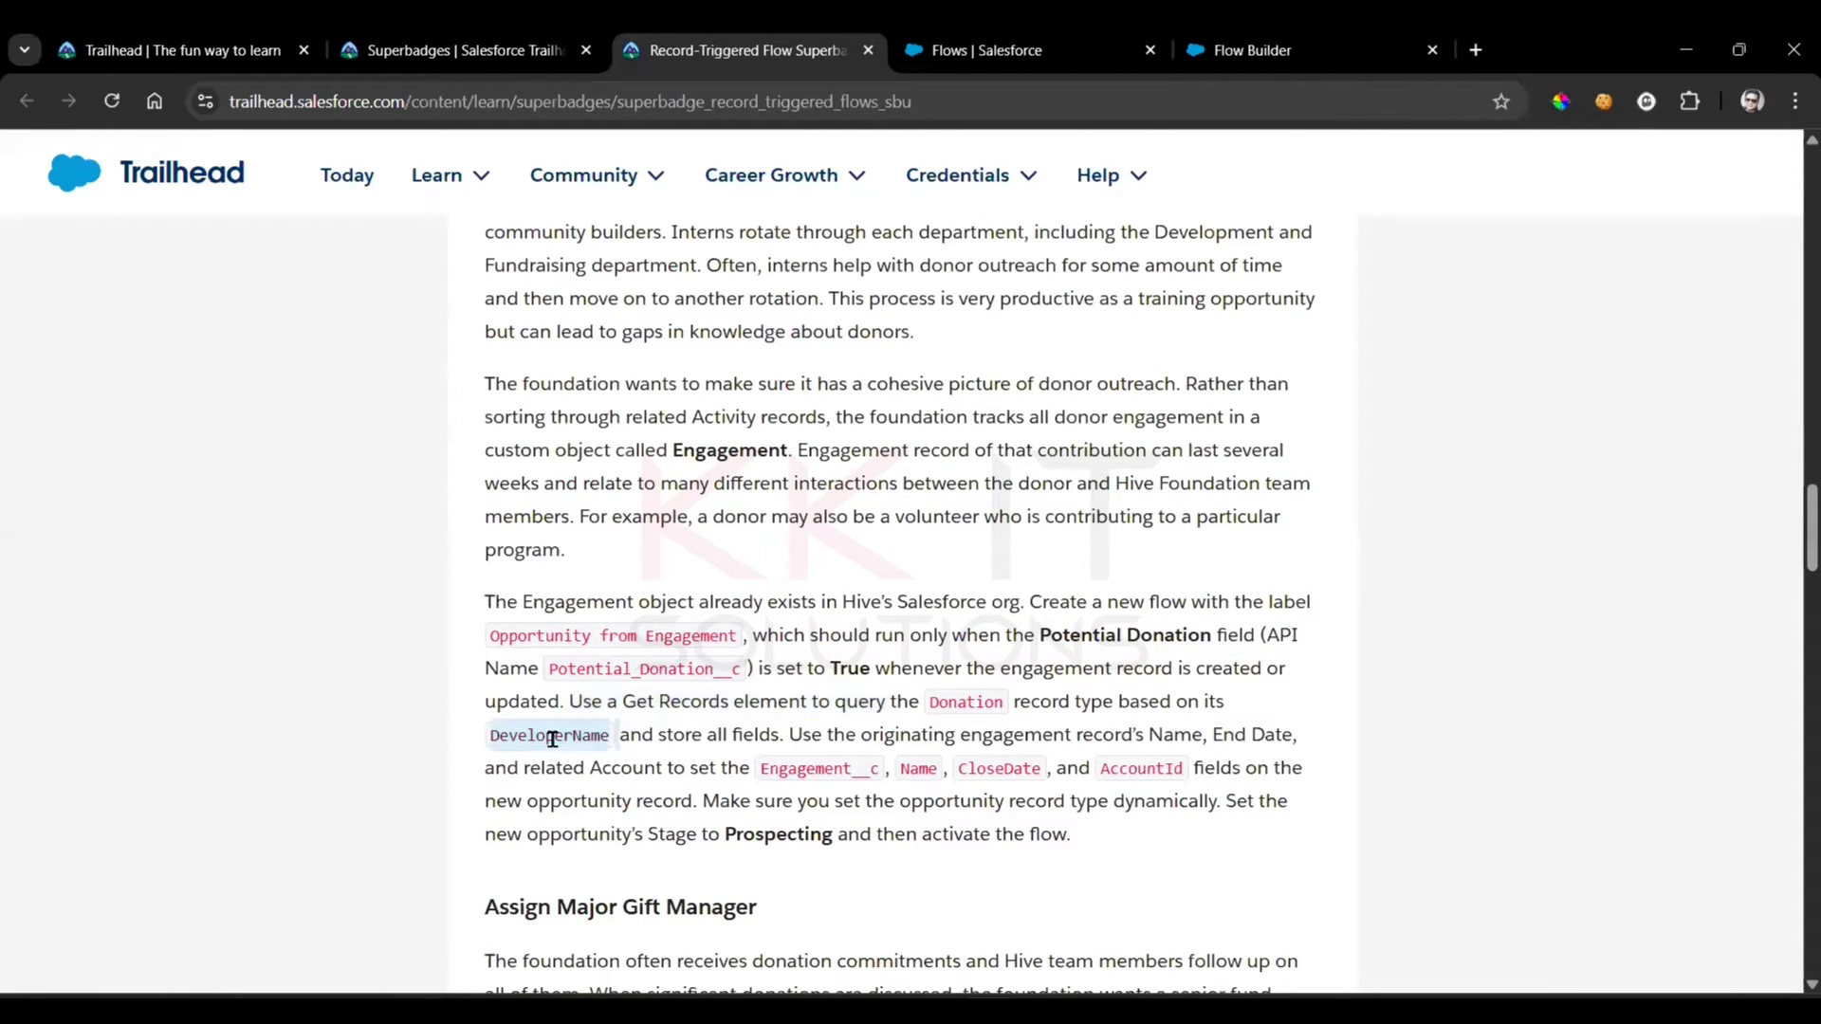
click(1323, 42)
click(1026, 507)
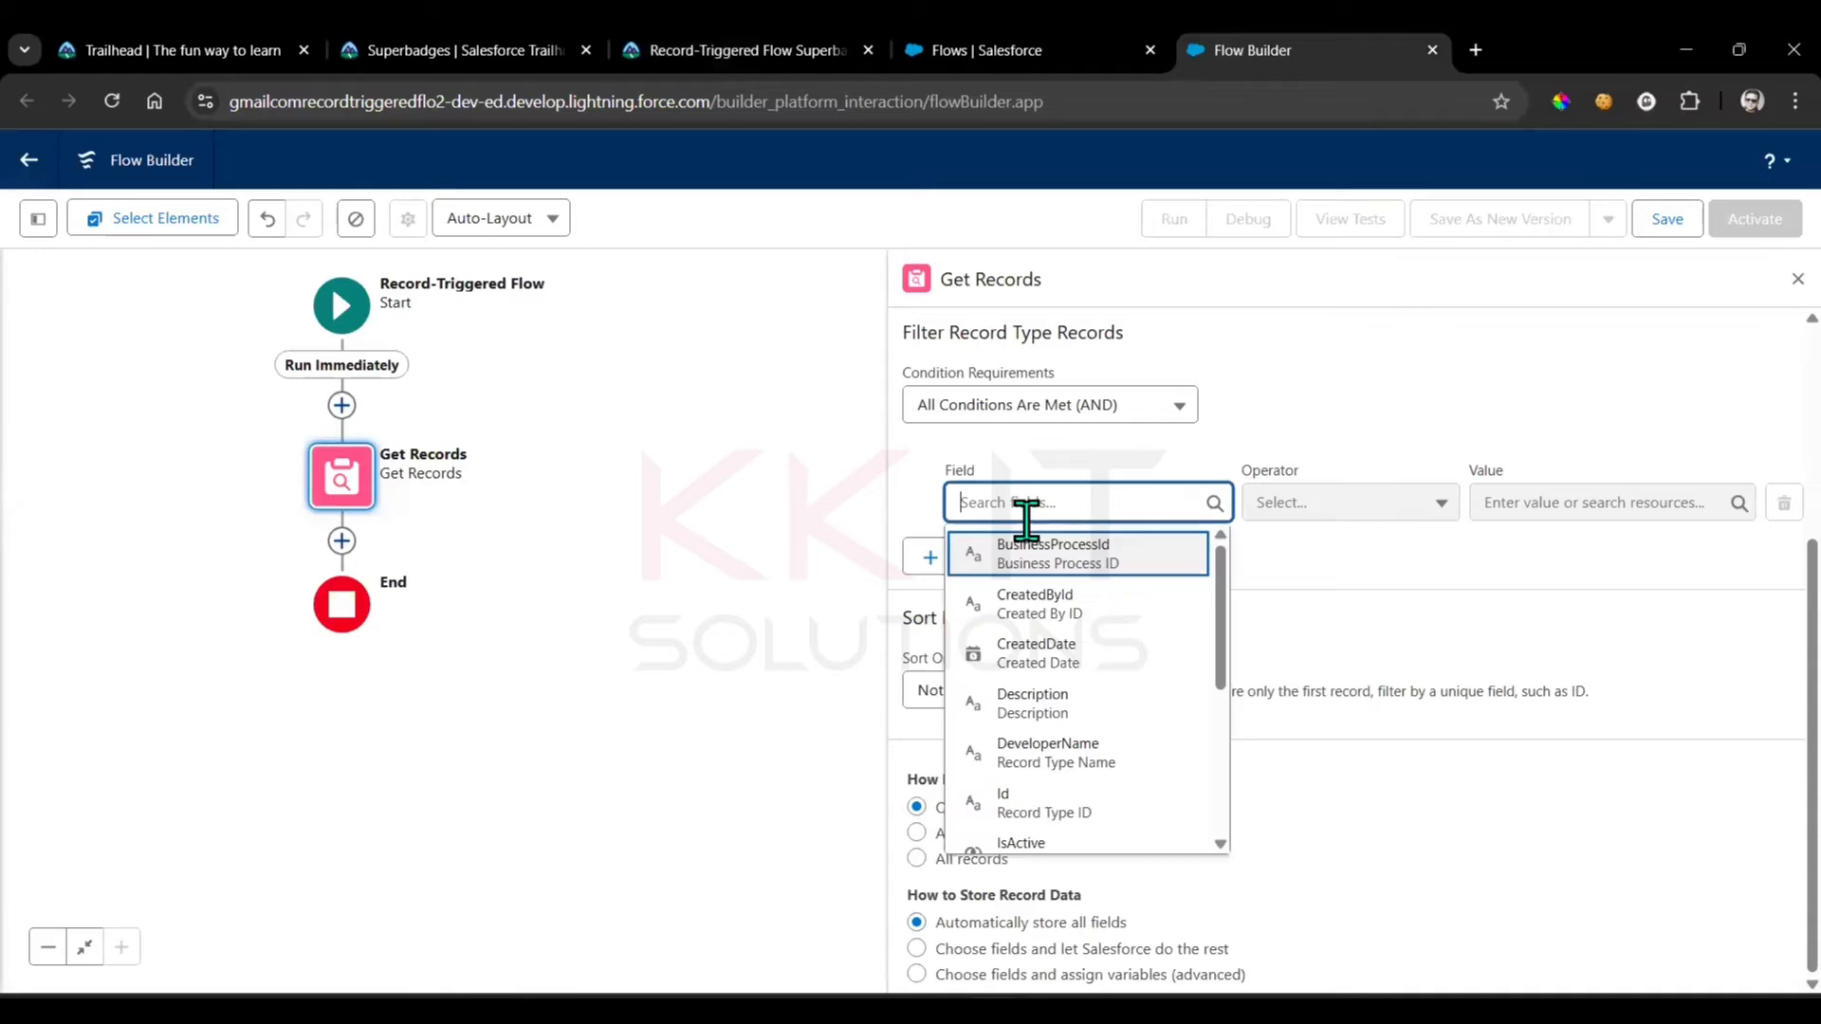
text(Deve)
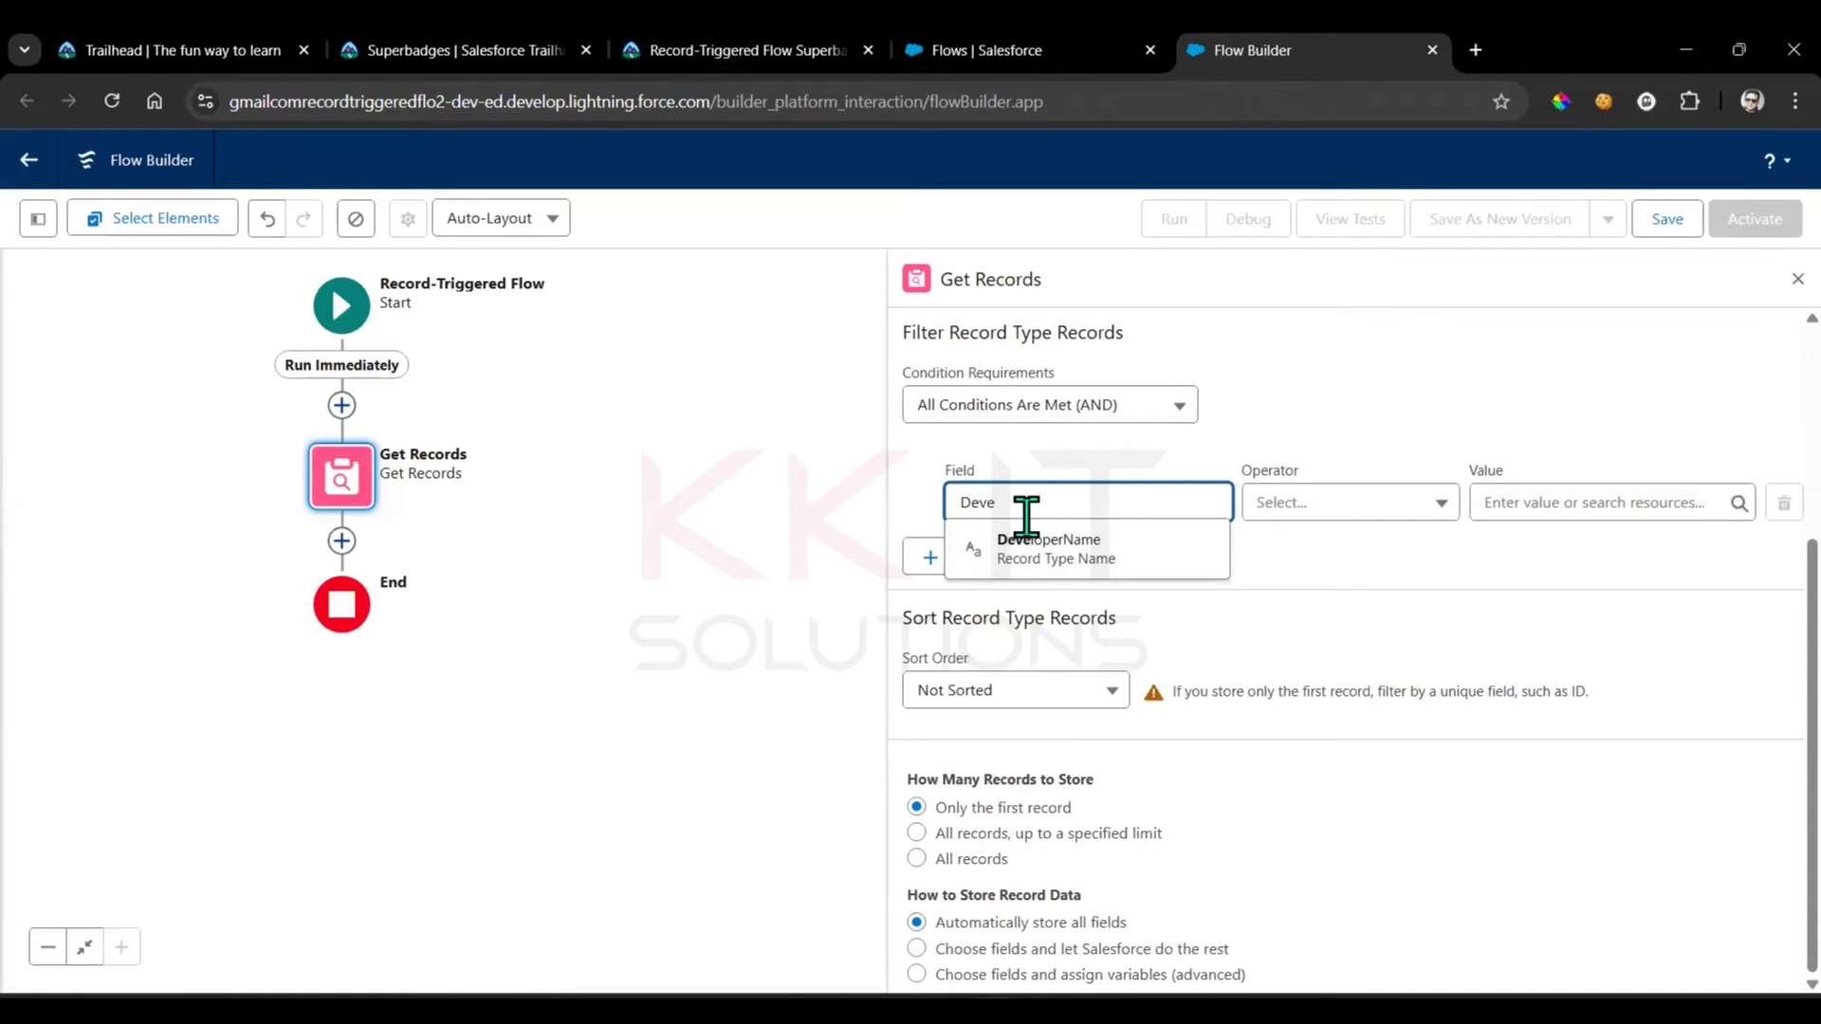
click(1067, 564)
click(1316, 513)
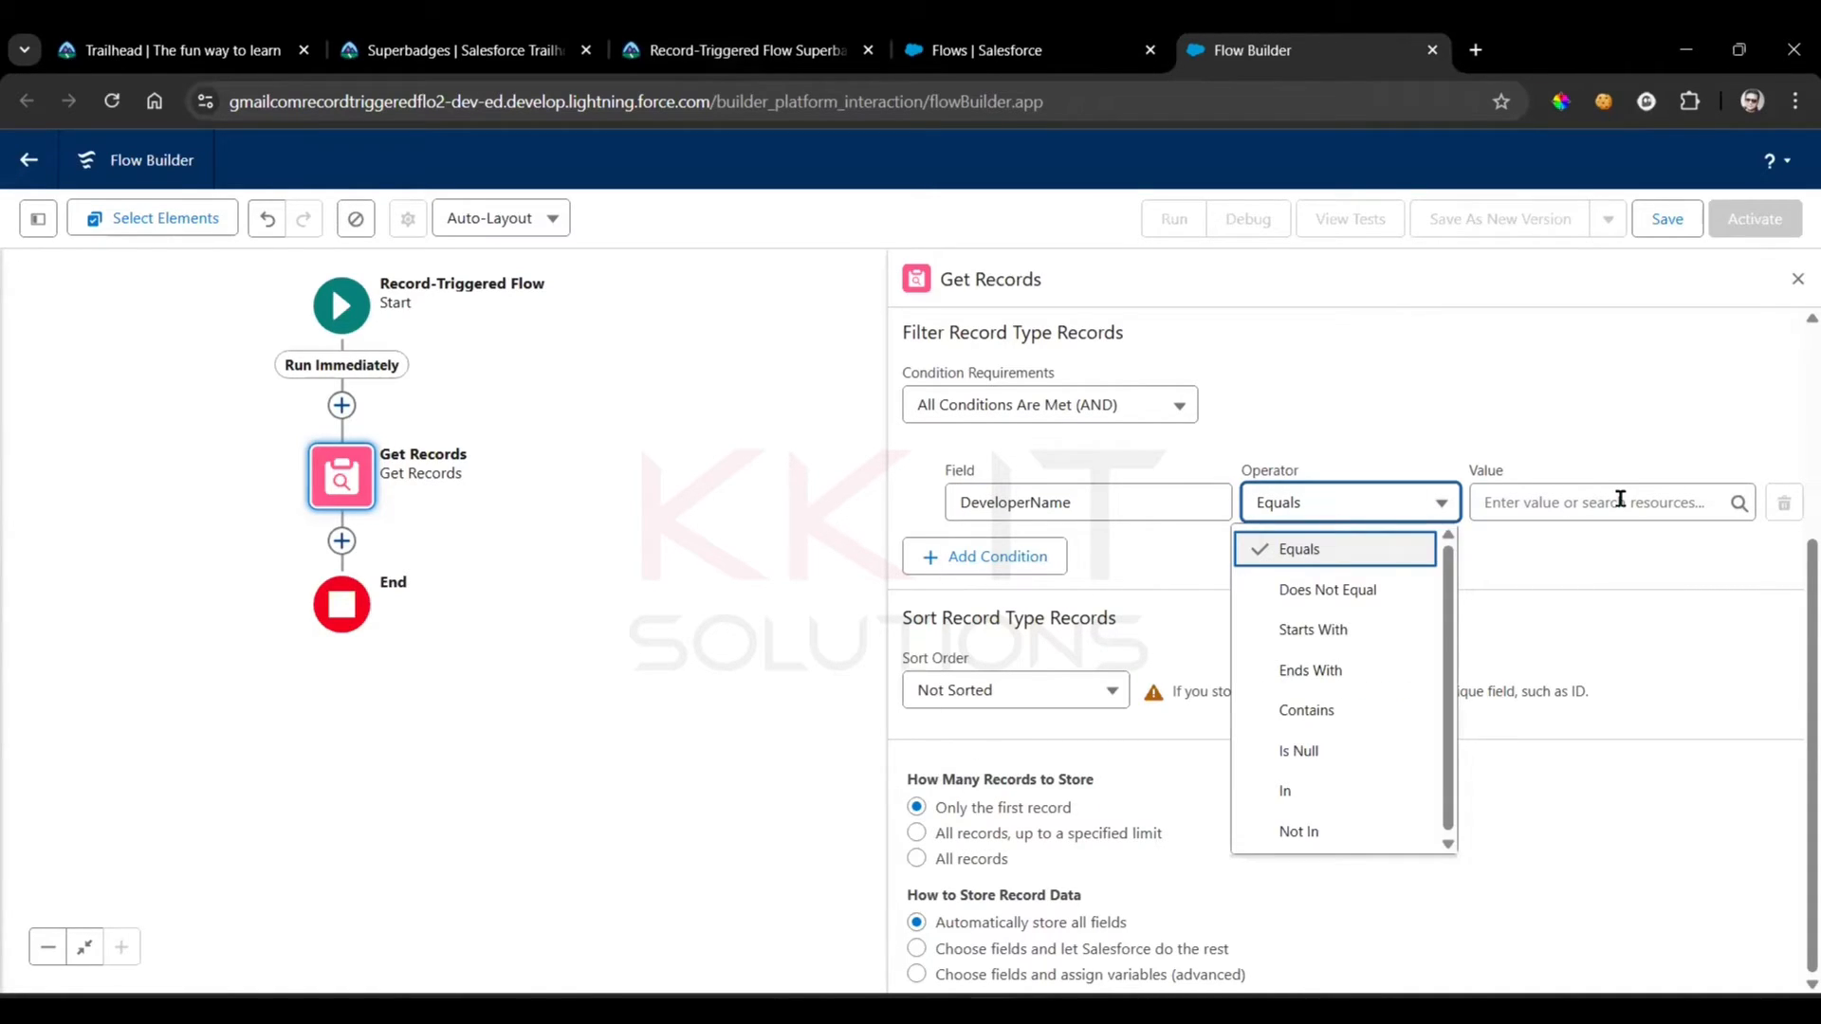
Copy Donation from the requirements as the DeveloperName filter value, keep automatic storing of all fields, and close the Get Records settings
click(1620, 499)
click(764, 47)
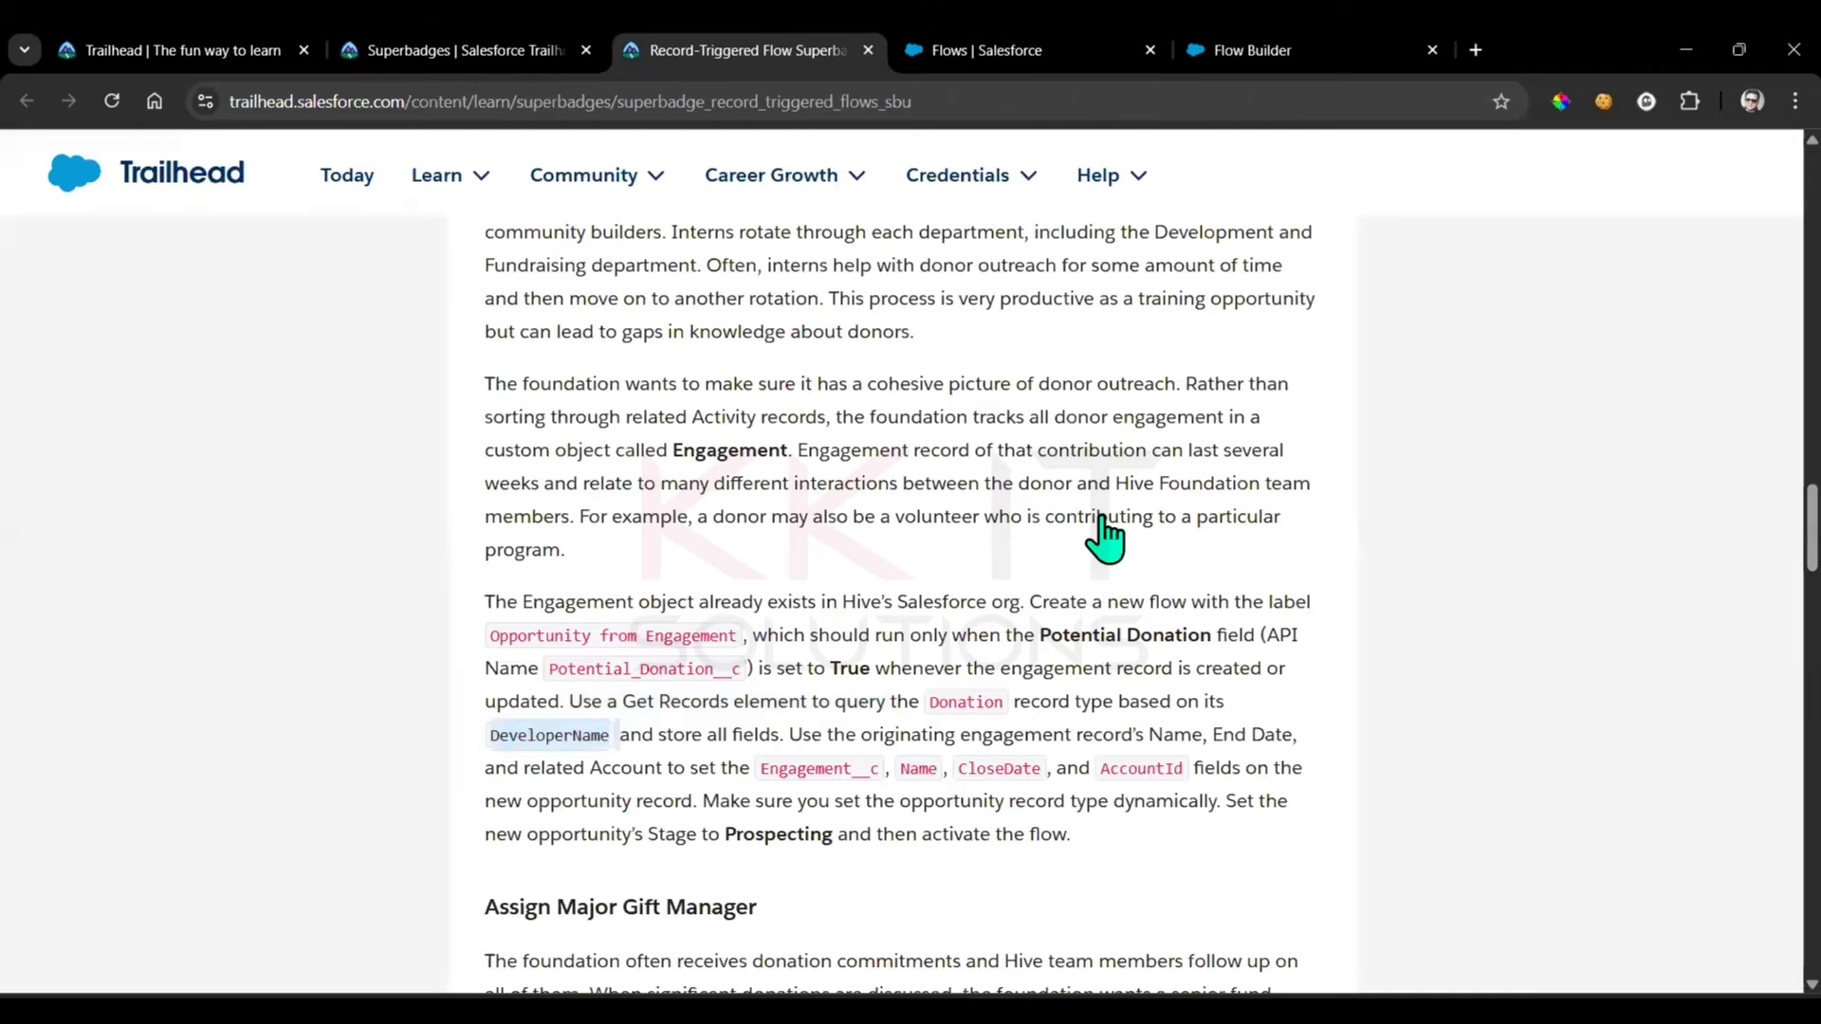
click(1276, 53)
click(1505, 502)
text(Donation)
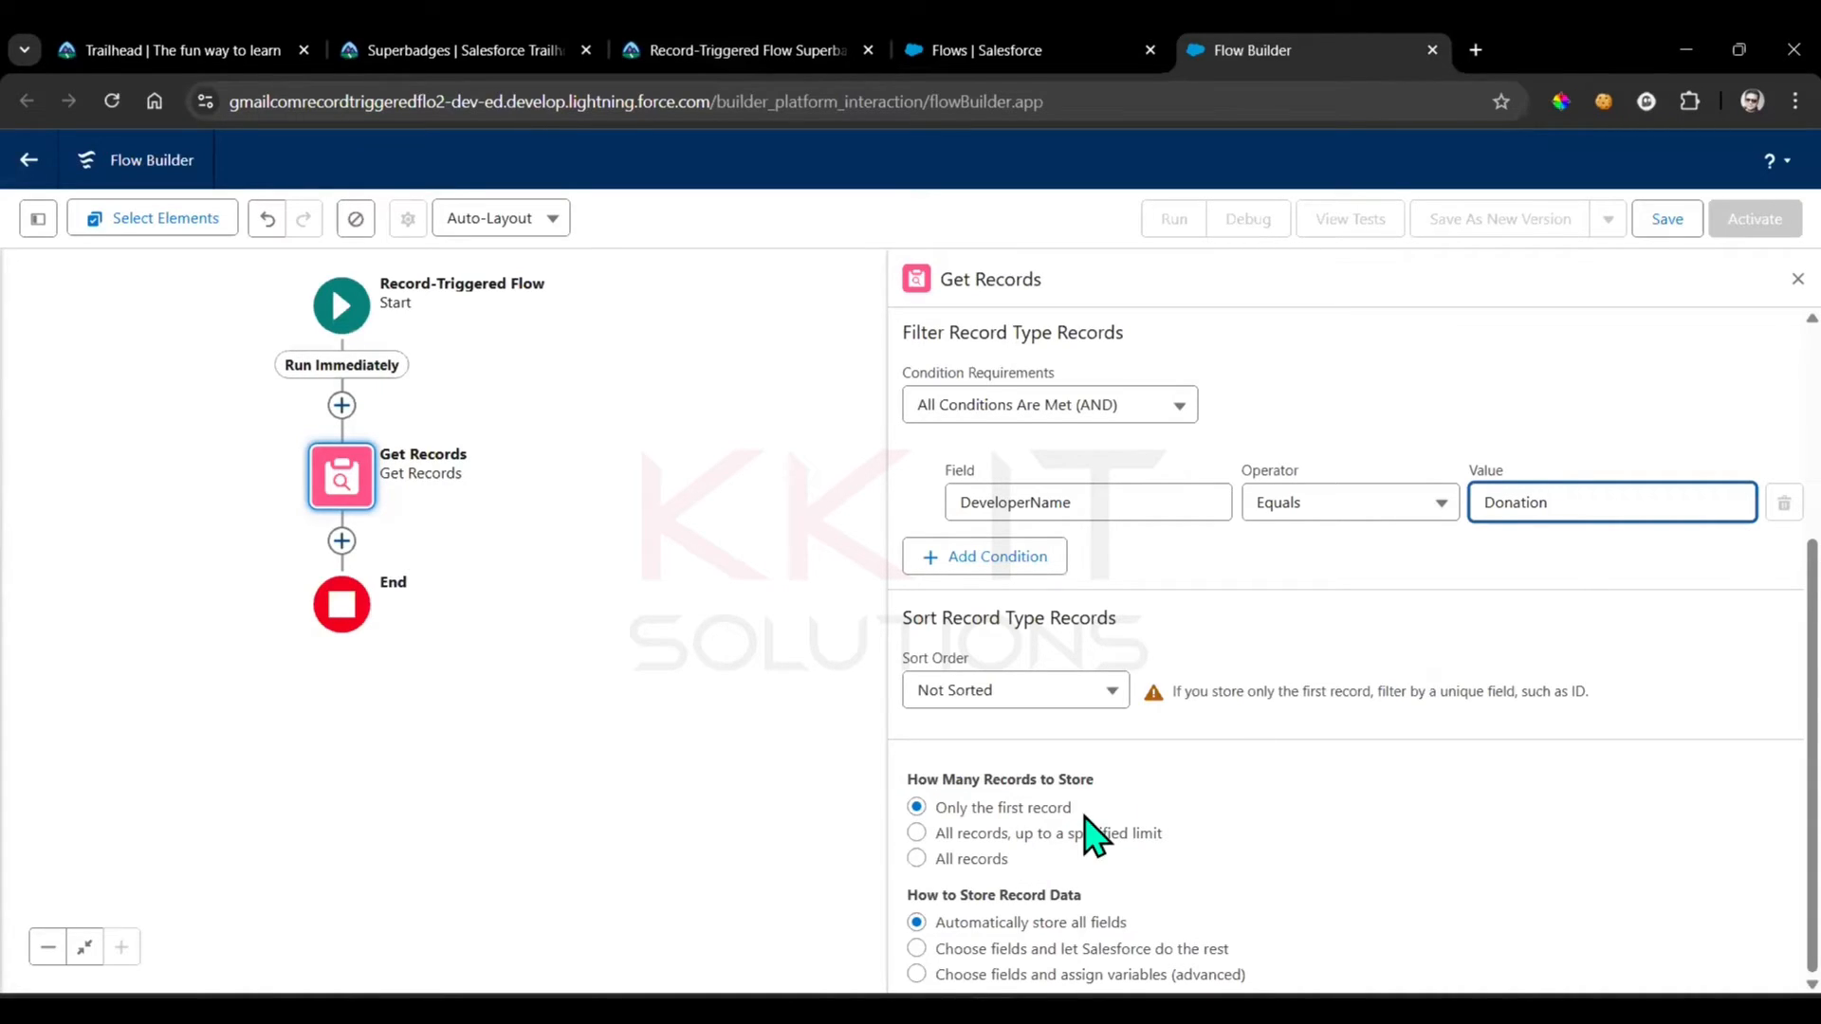
click(1132, 918)
click(829, 635)
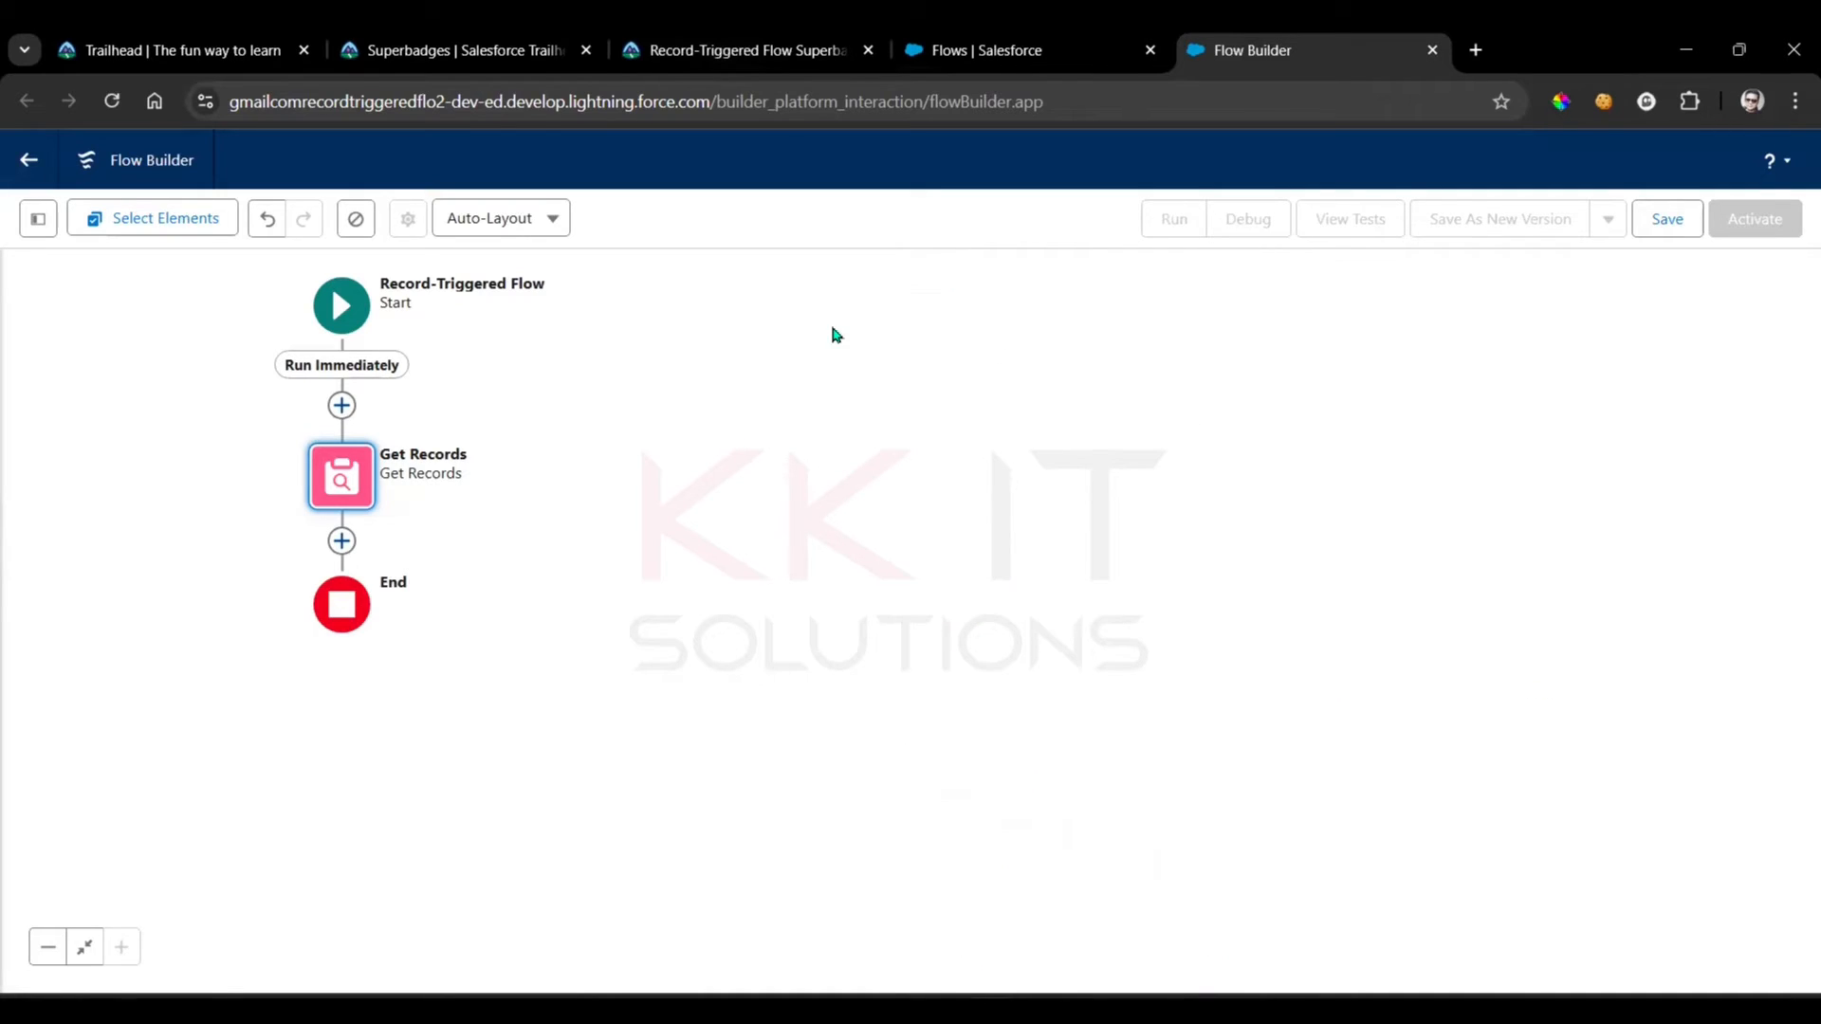
Review the required opportunity field values in the superbadge instructions and add a Create Records element labelled Create Records after Get Records
click(815, 50)
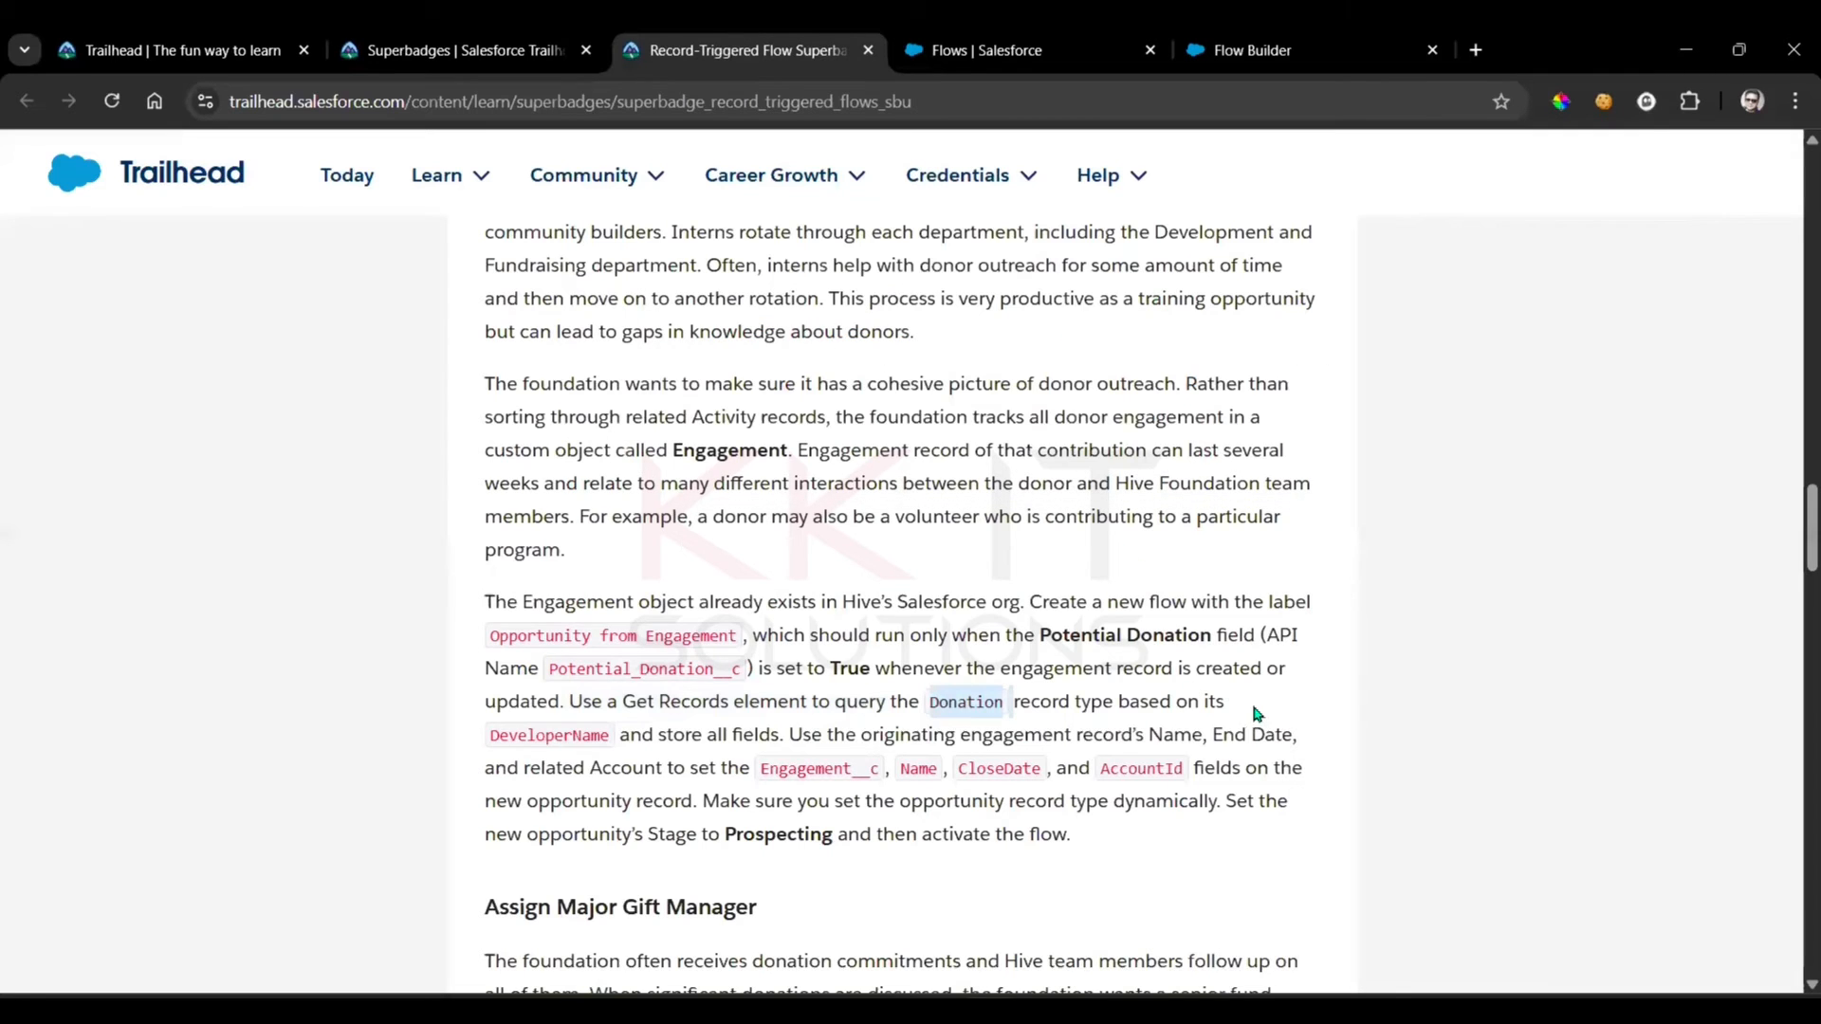
click(709, 746)
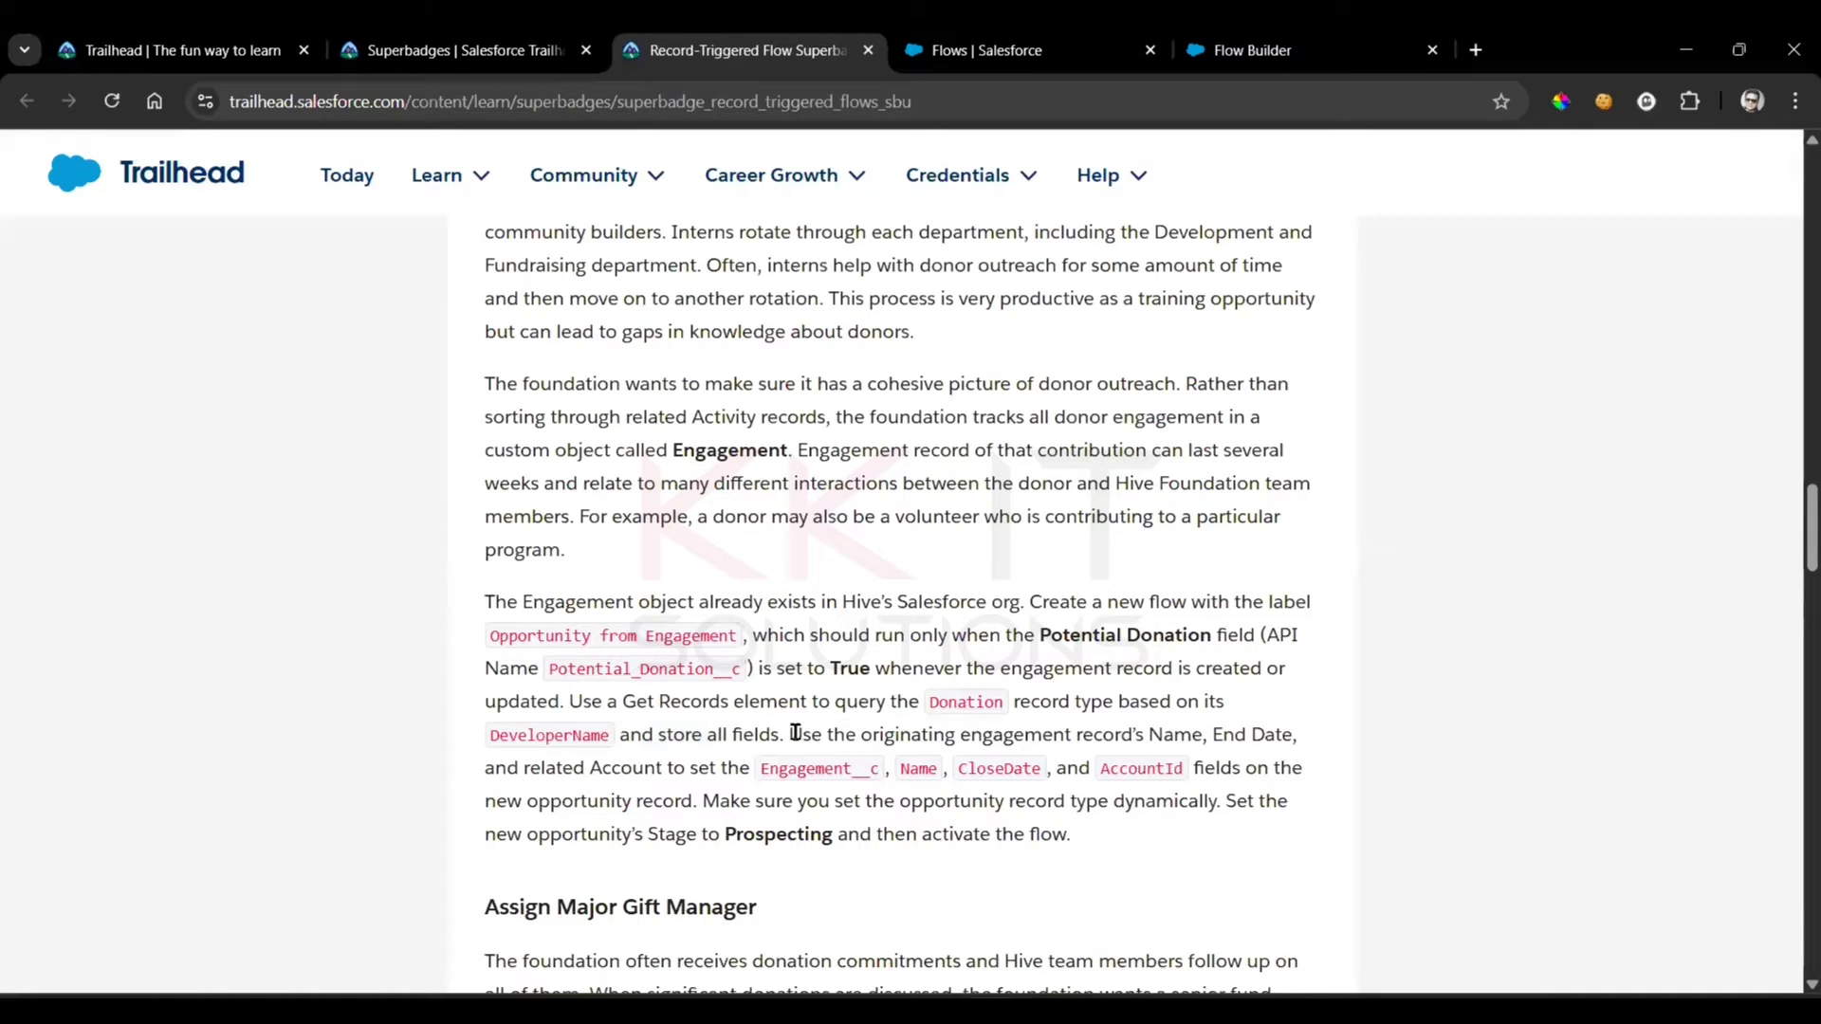
drag(794, 734, 1248, 735)
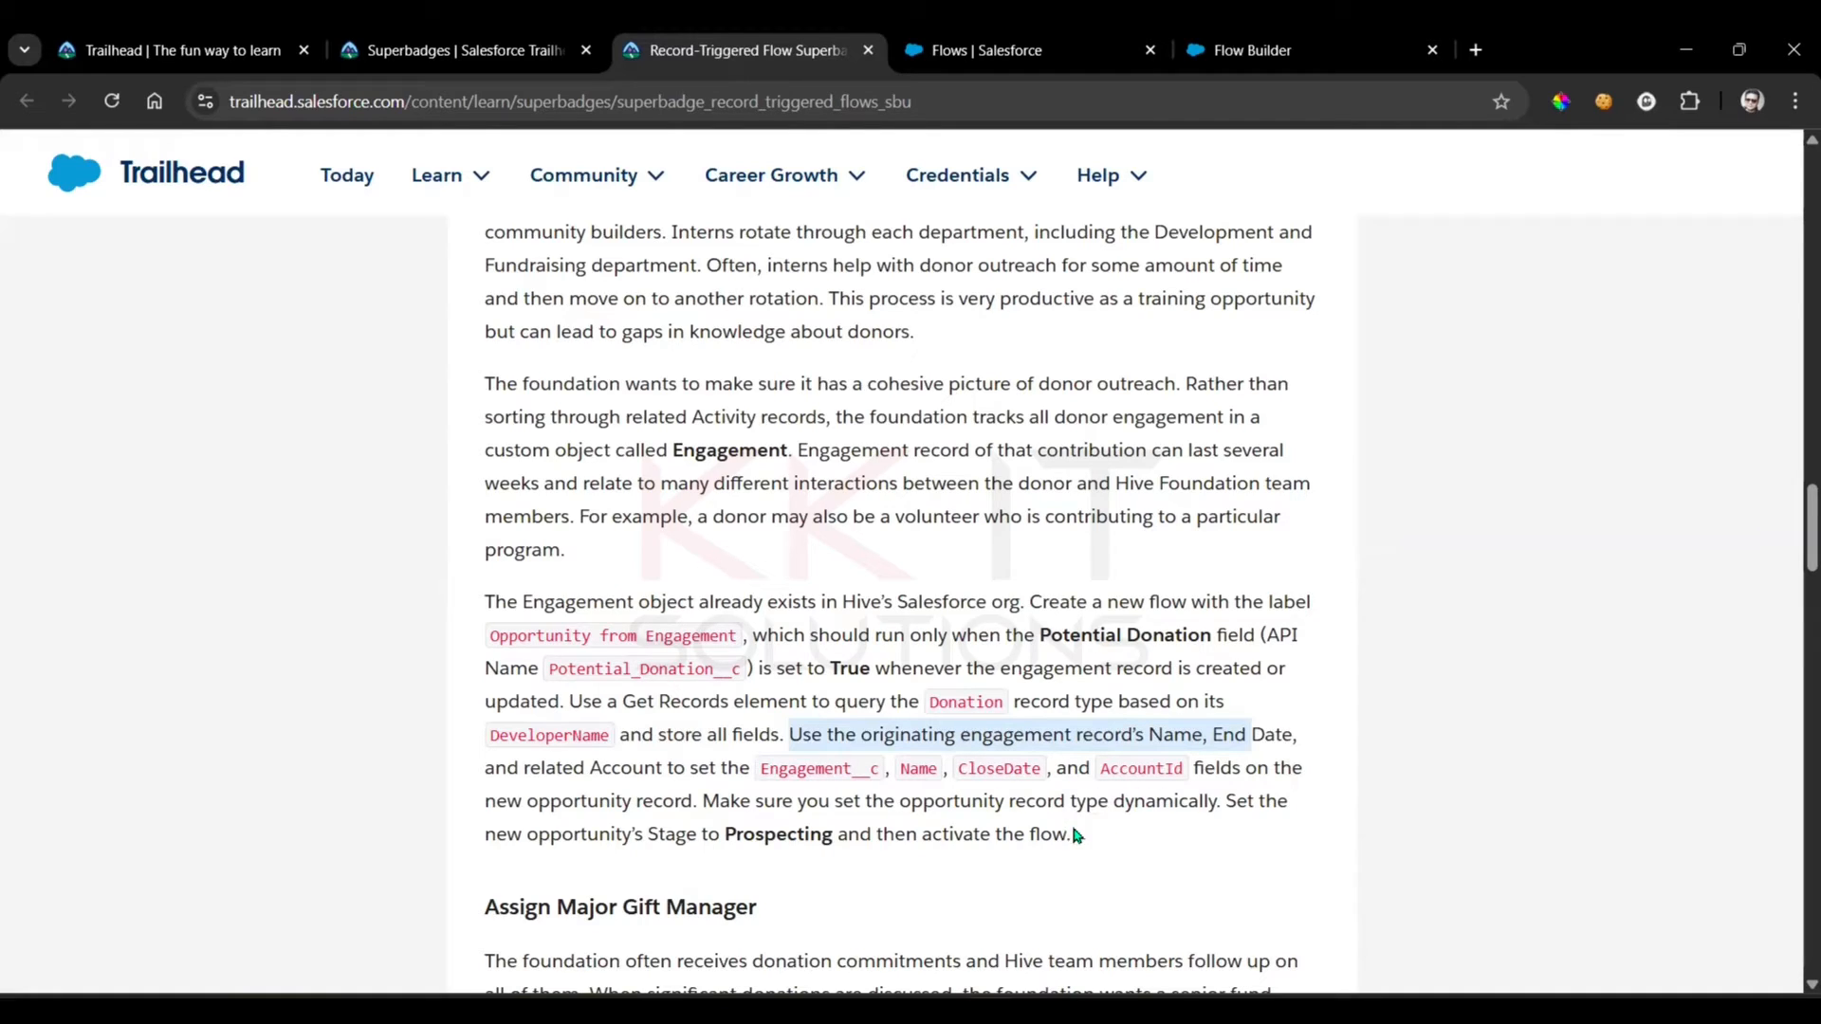
click(724, 760)
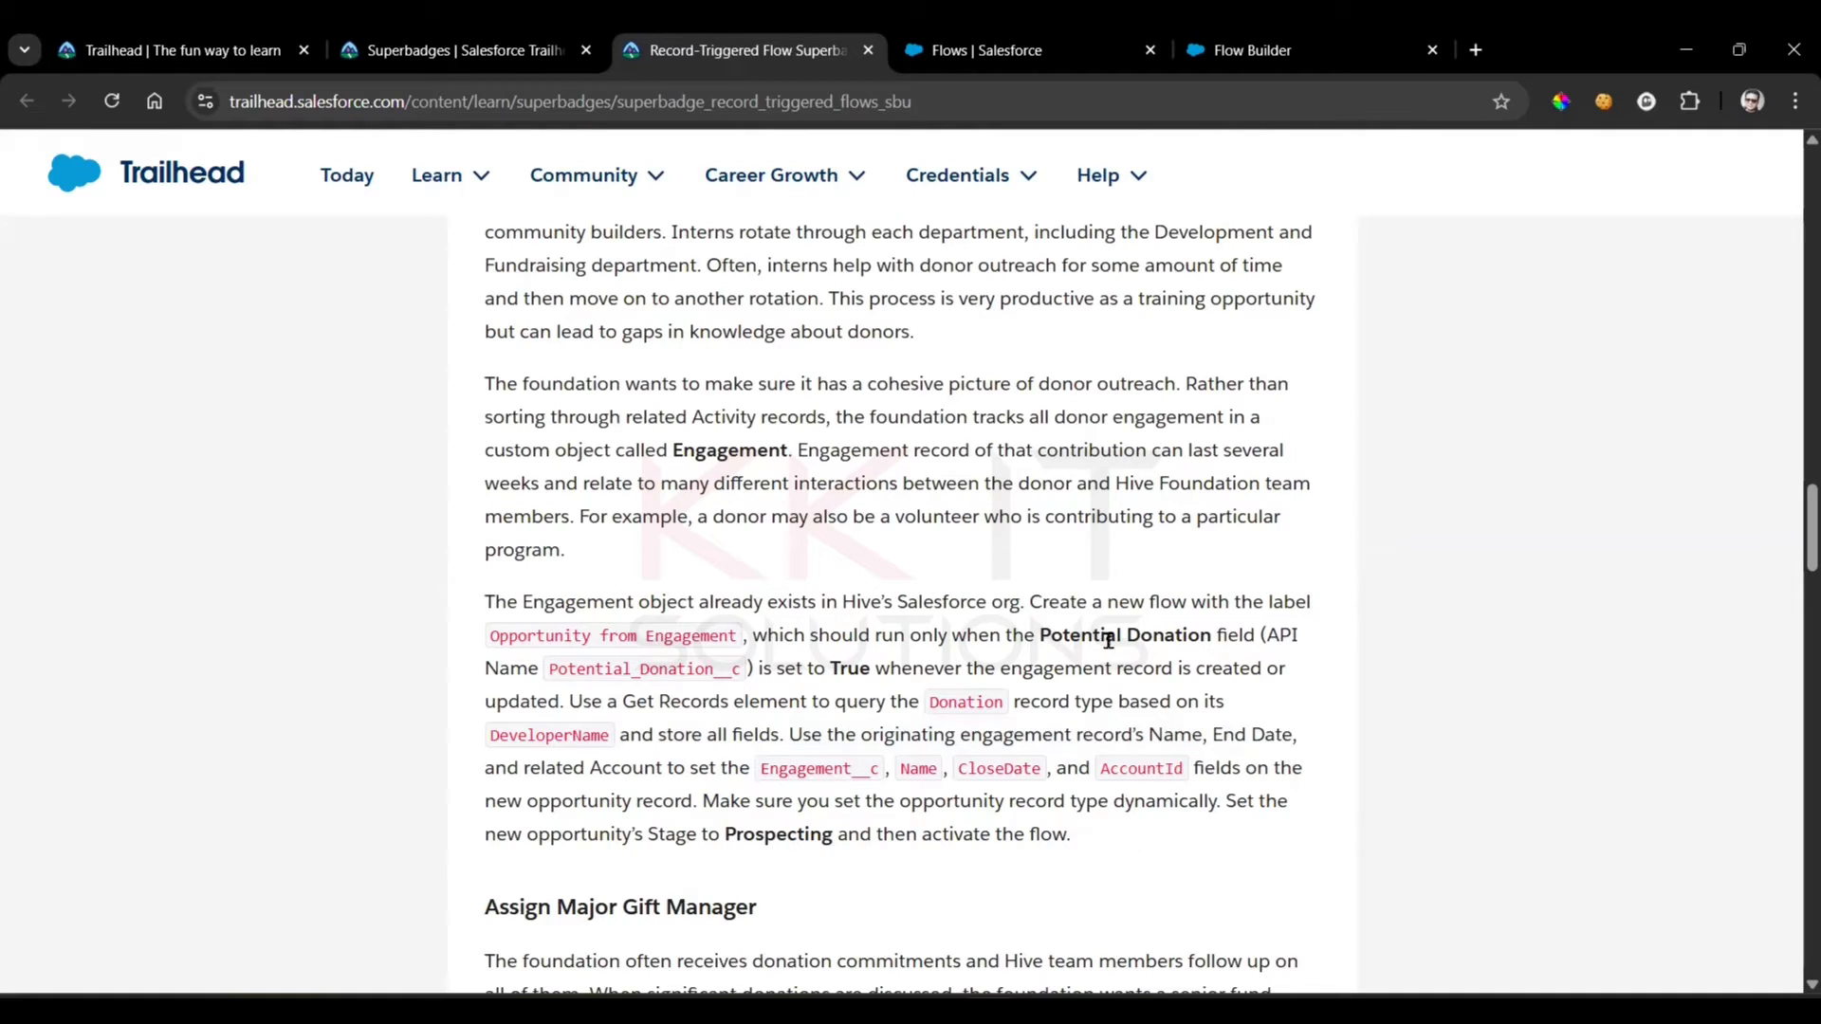
click(1272, 49)
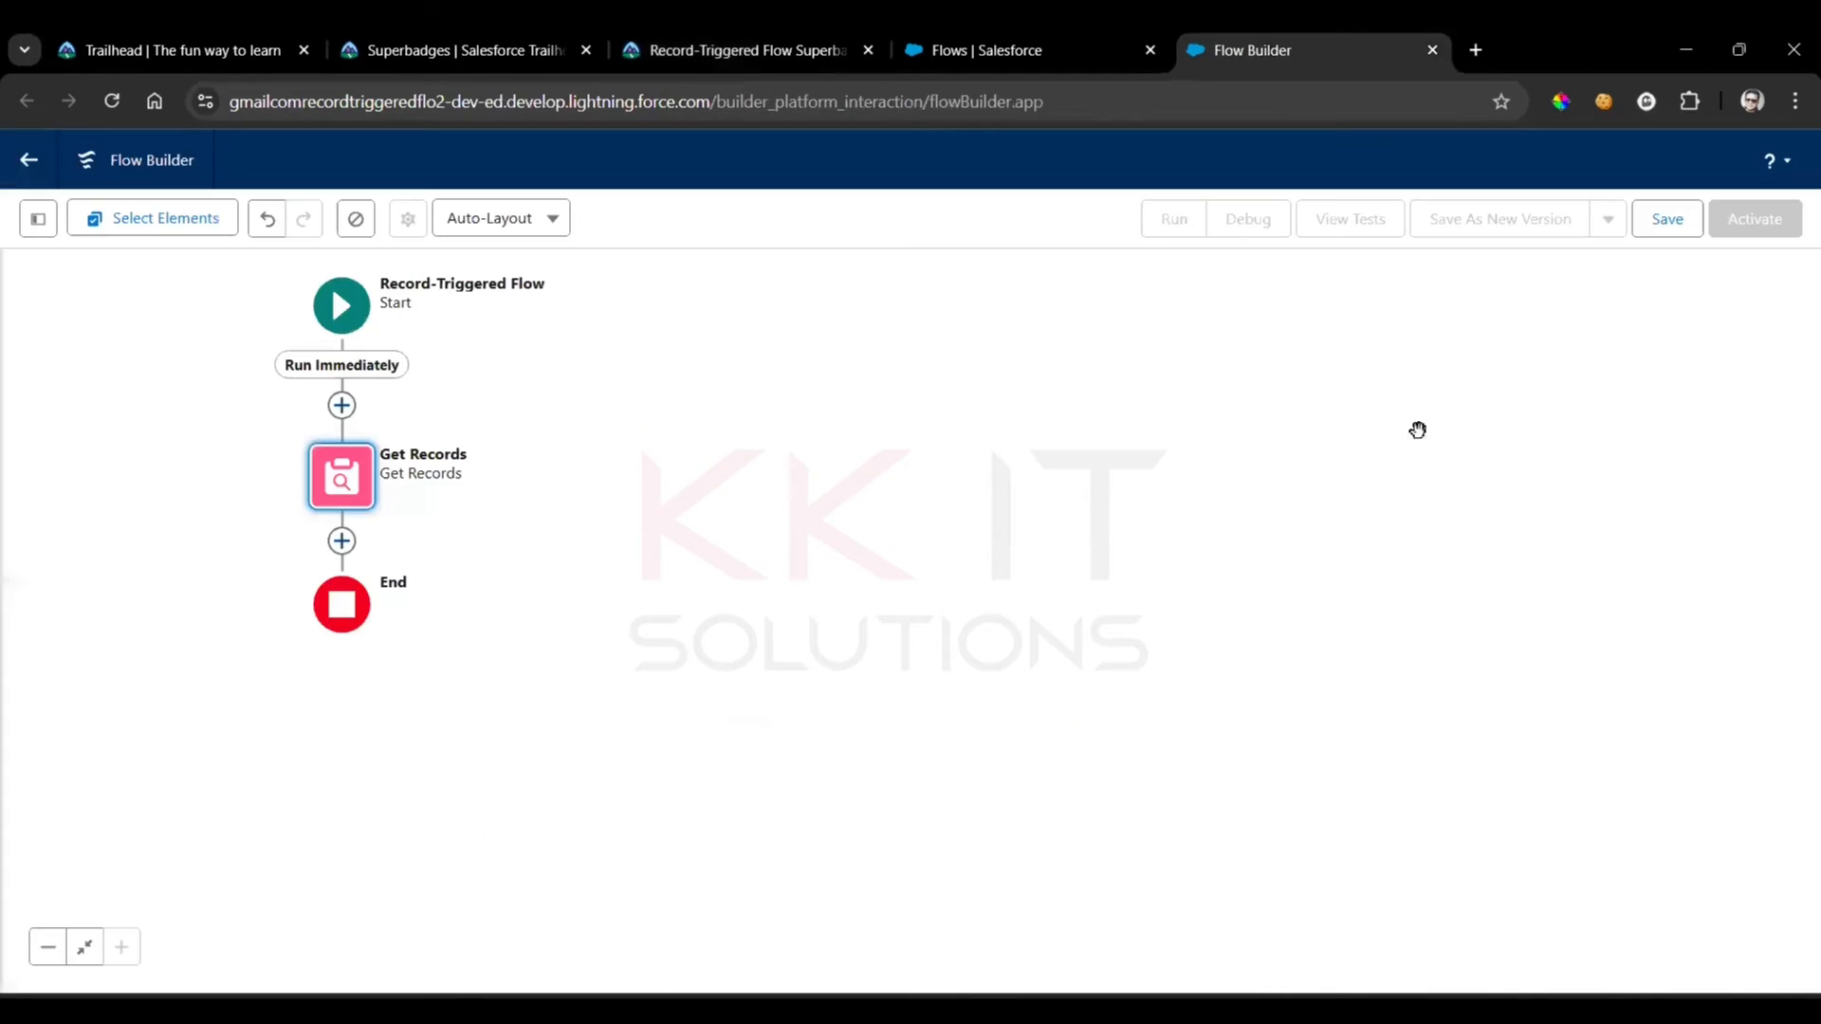
click(341, 540)
text(crea)
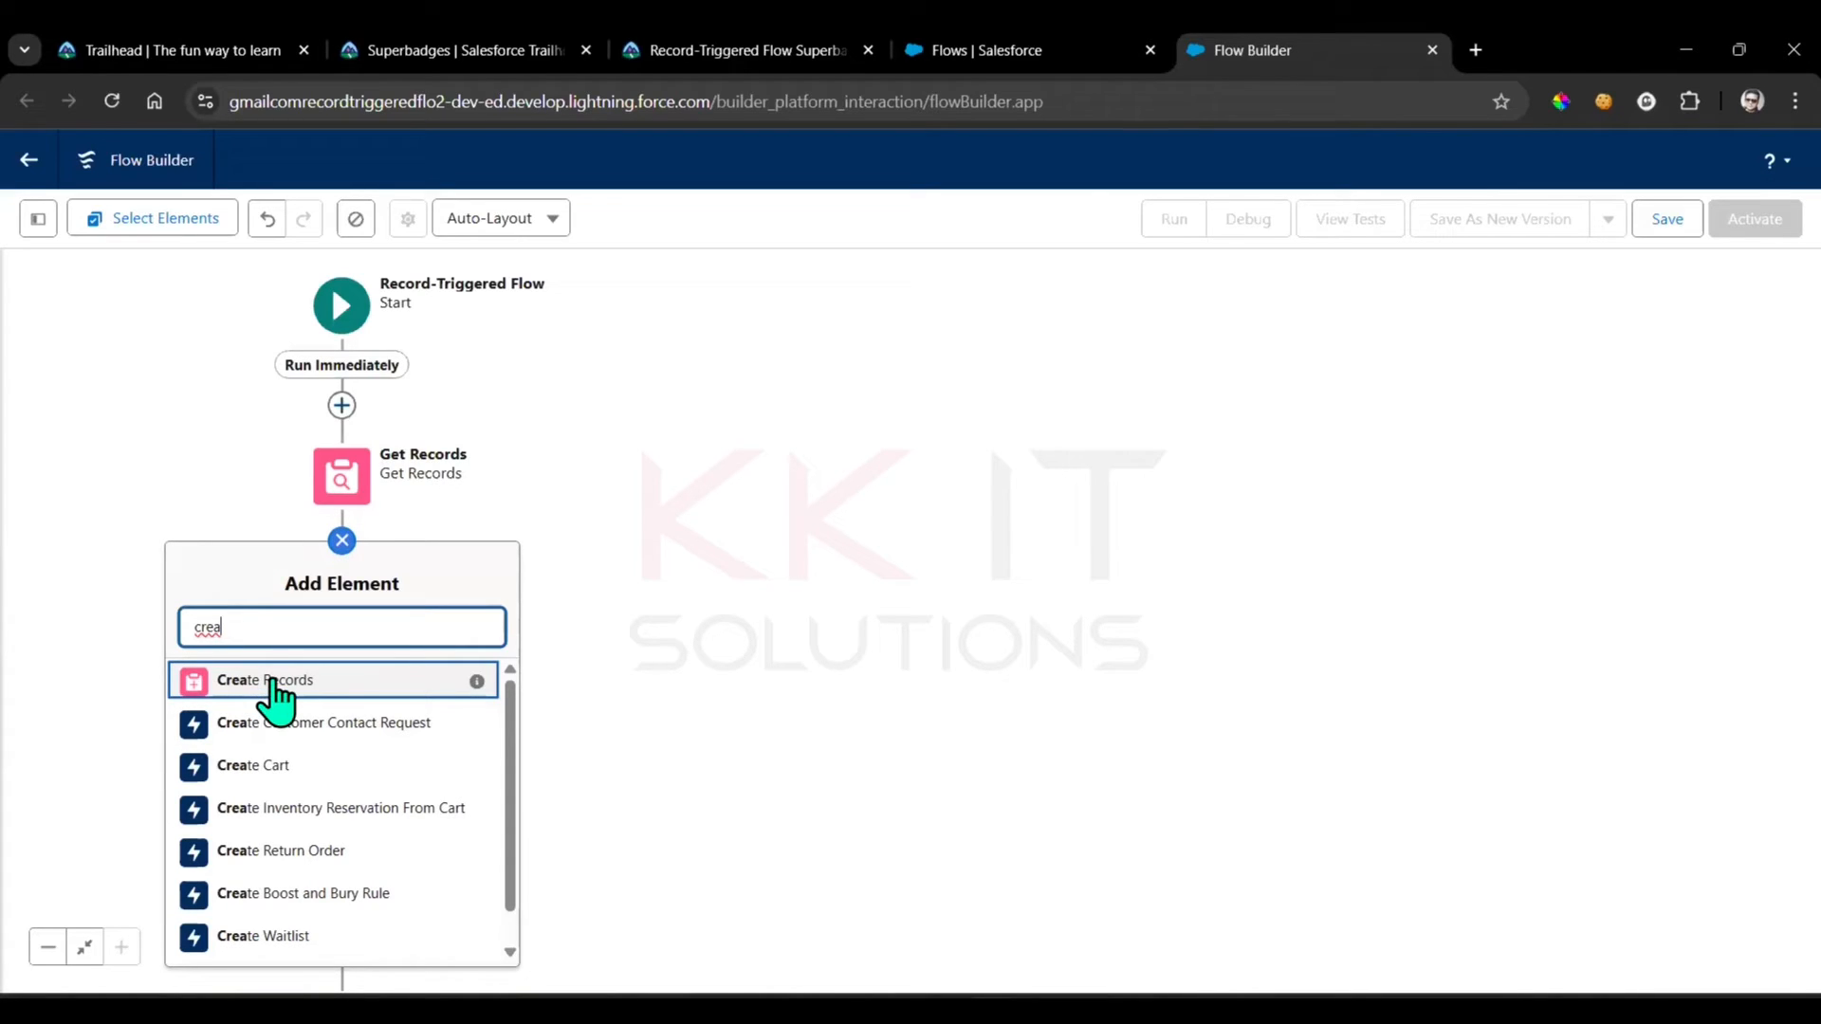
click(270, 683)
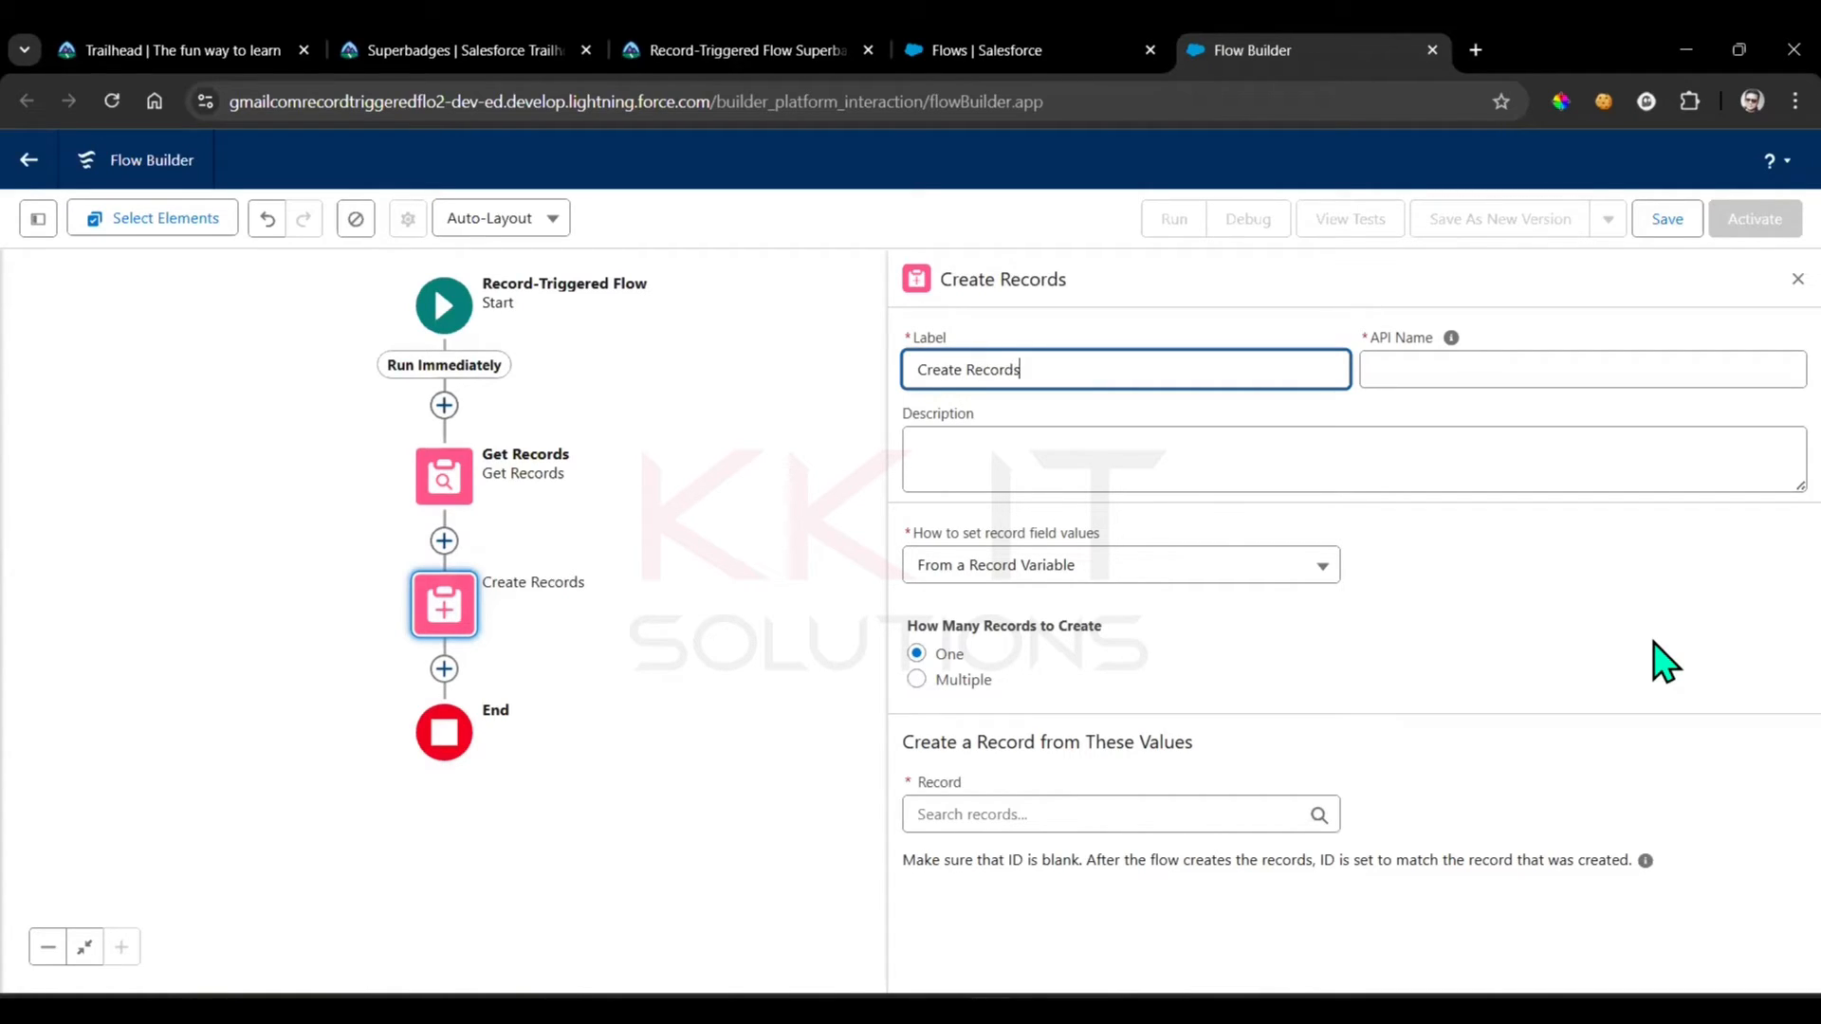
click(1645, 617)
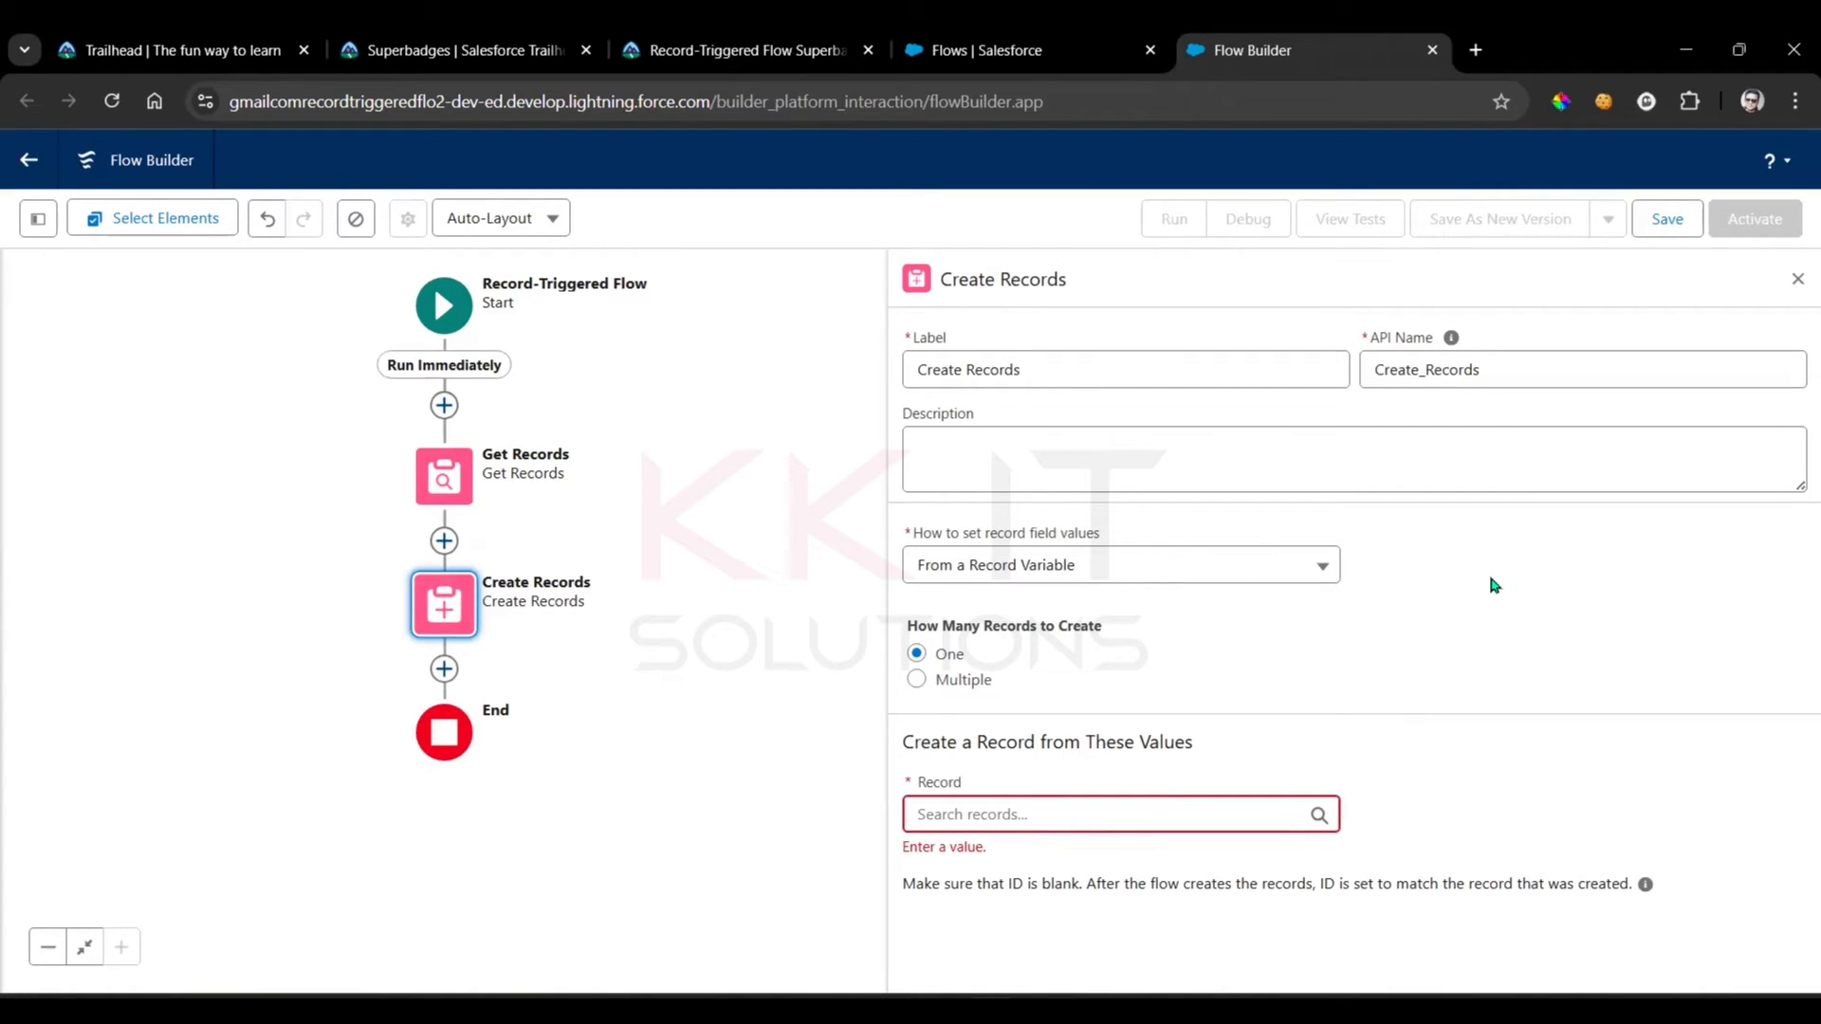
Set the Create Records element to set field values manually and choose Opportunity as its object
click(1277, 573)
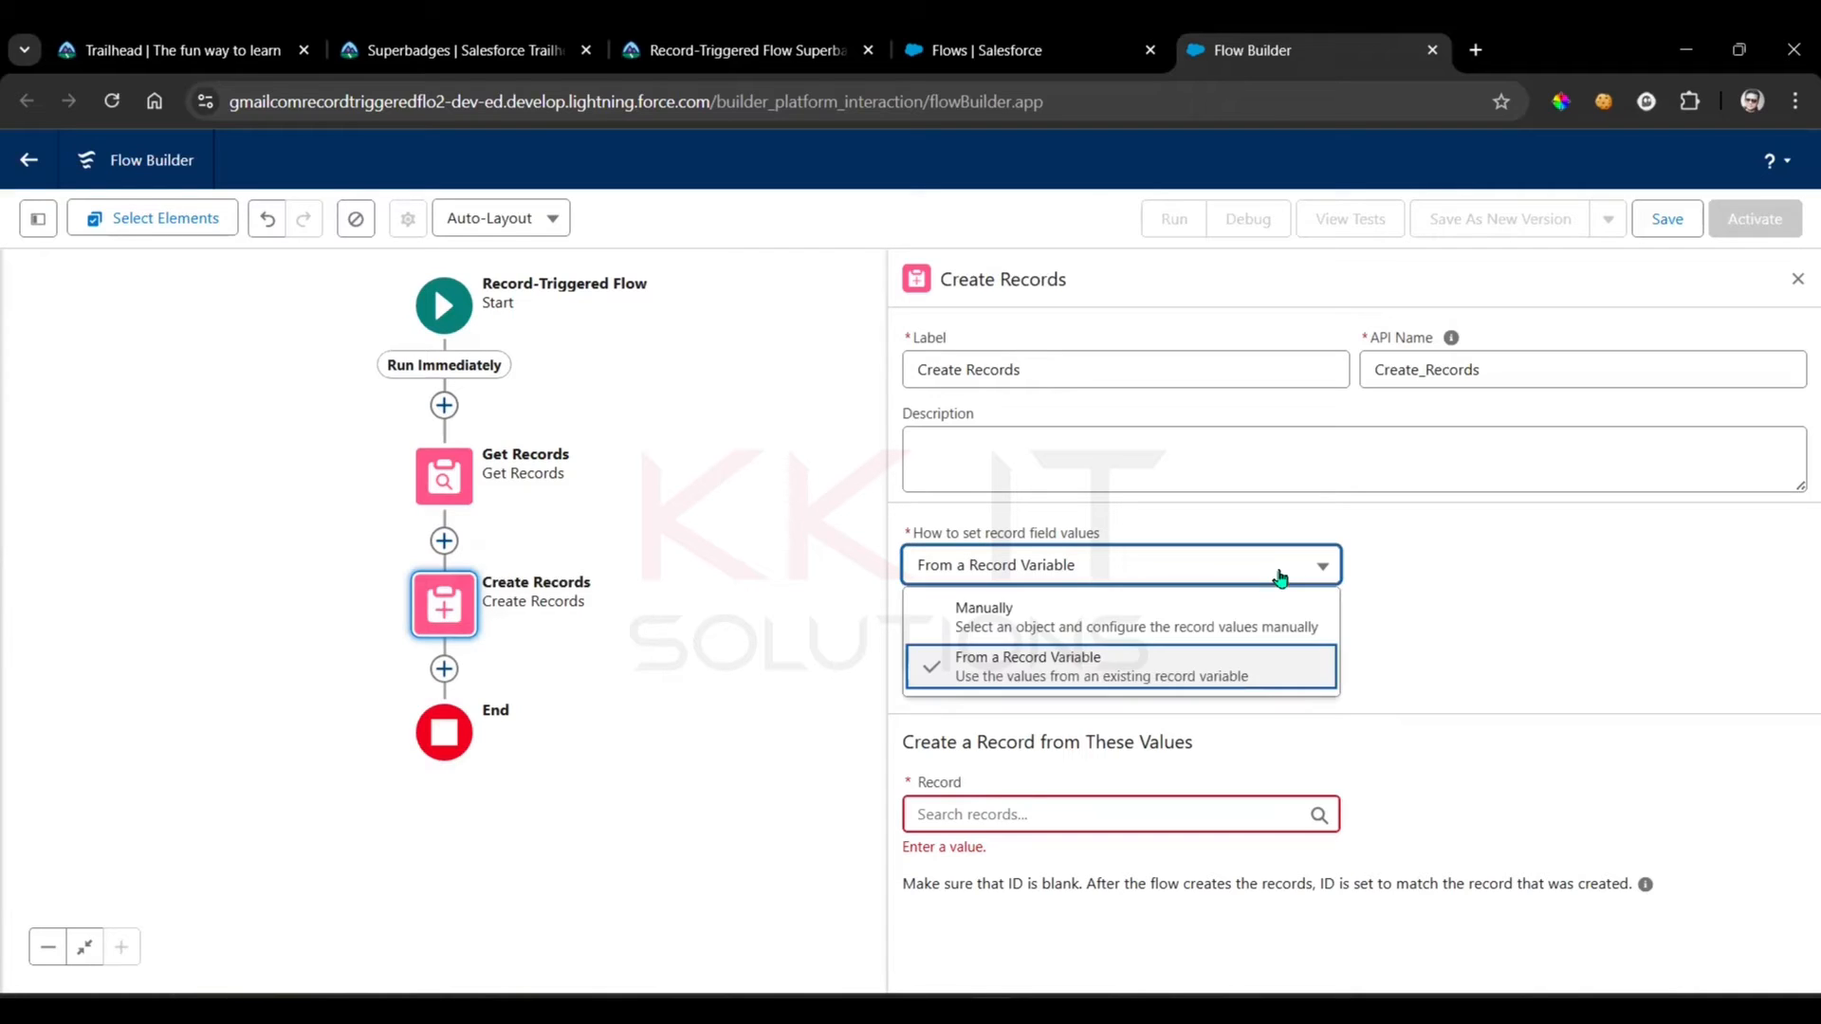
click(1103, 622)
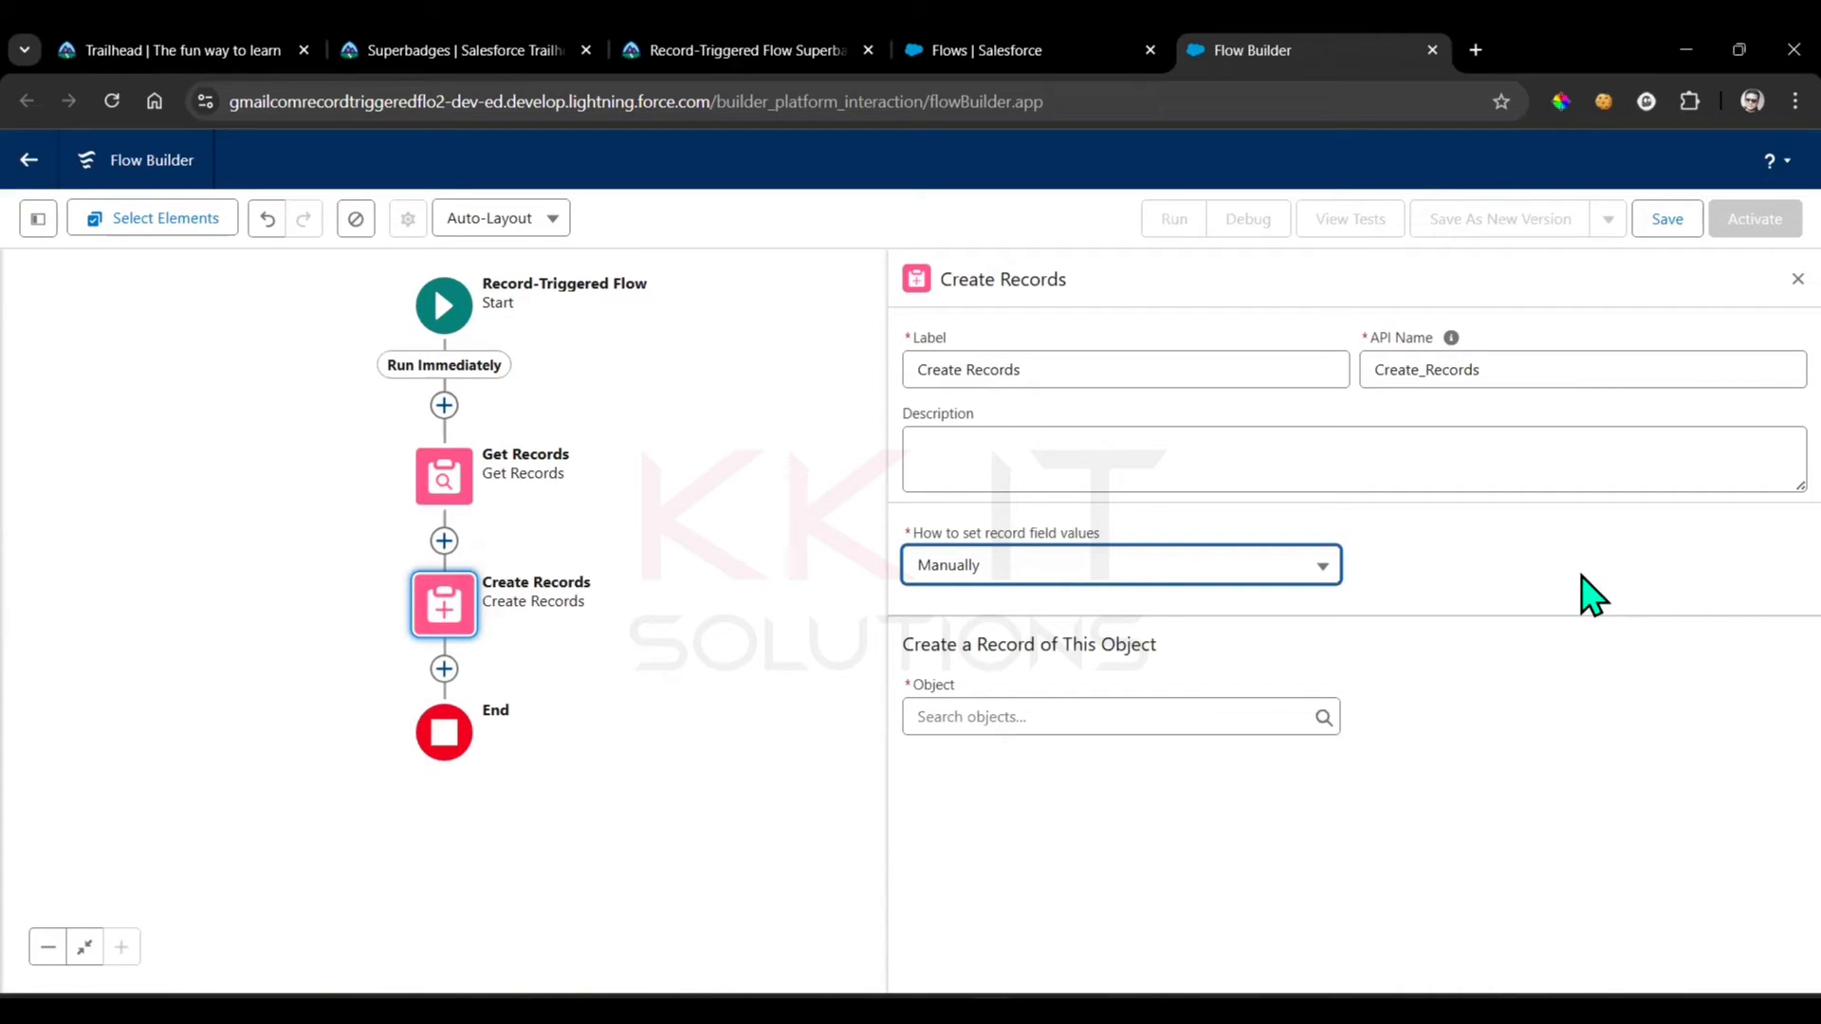
click(1025, 730)
text(opp)
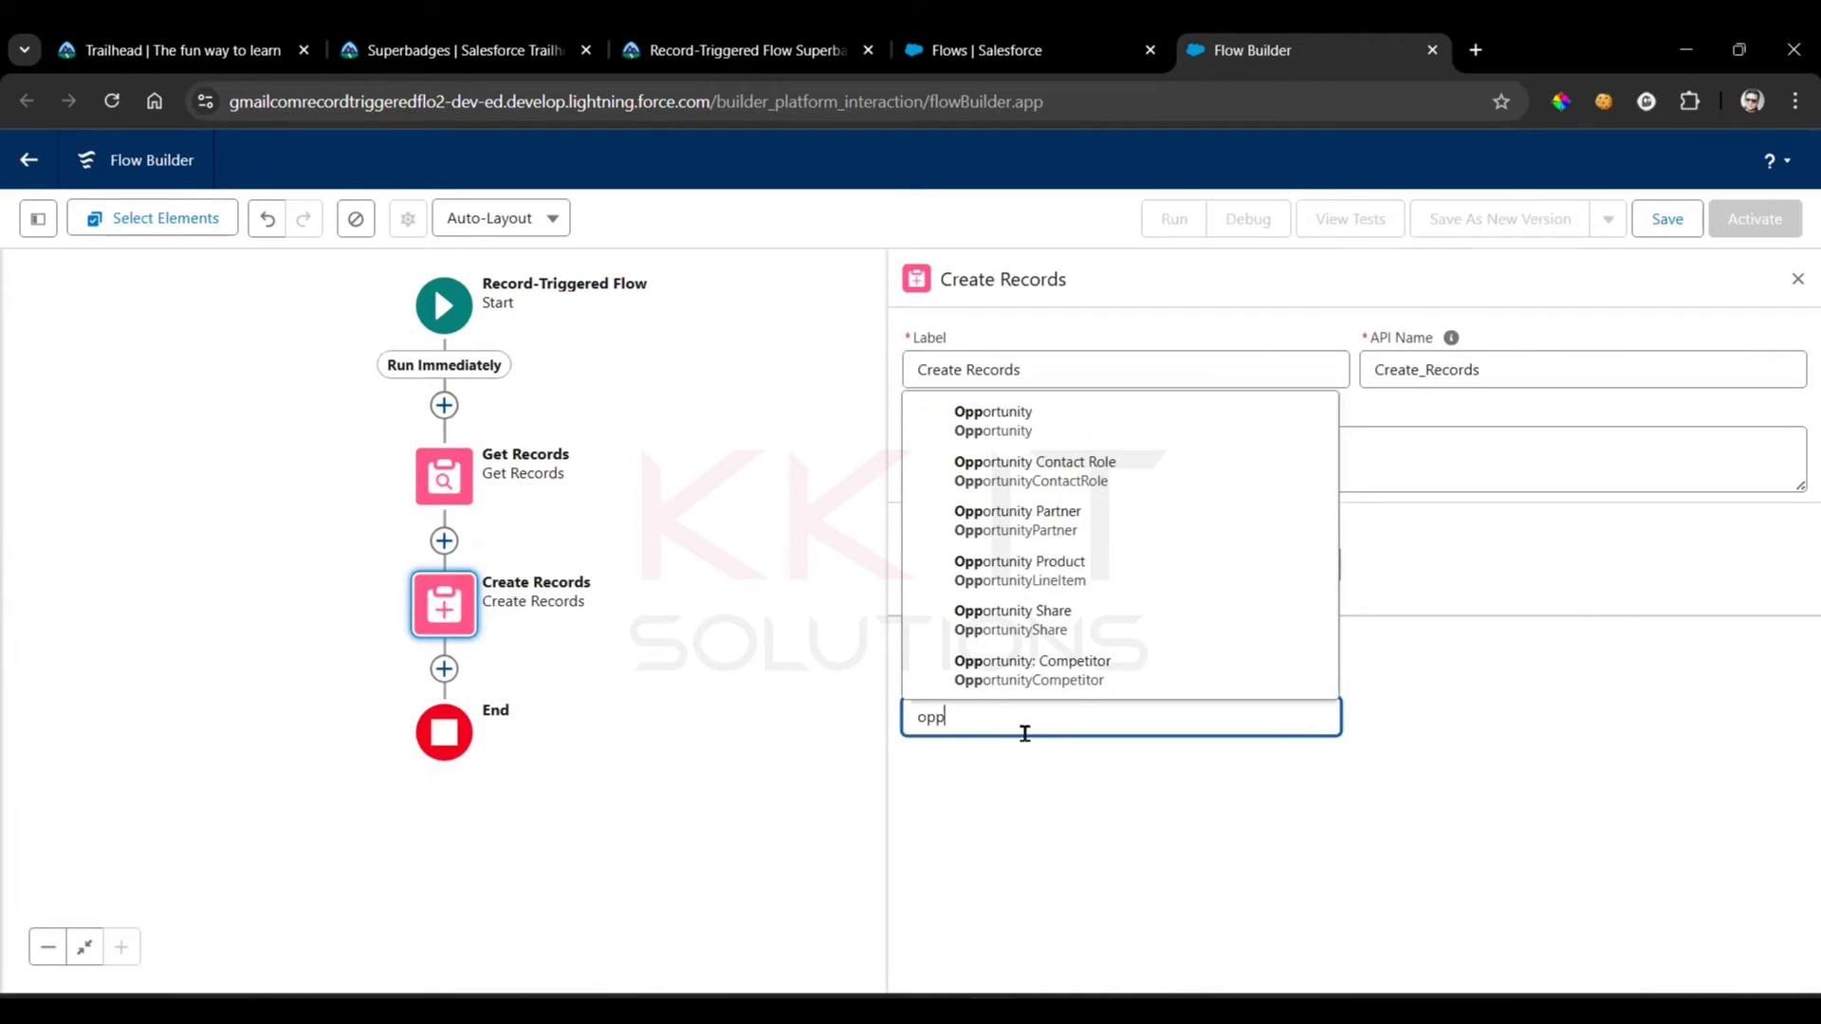
click(1053, 422)
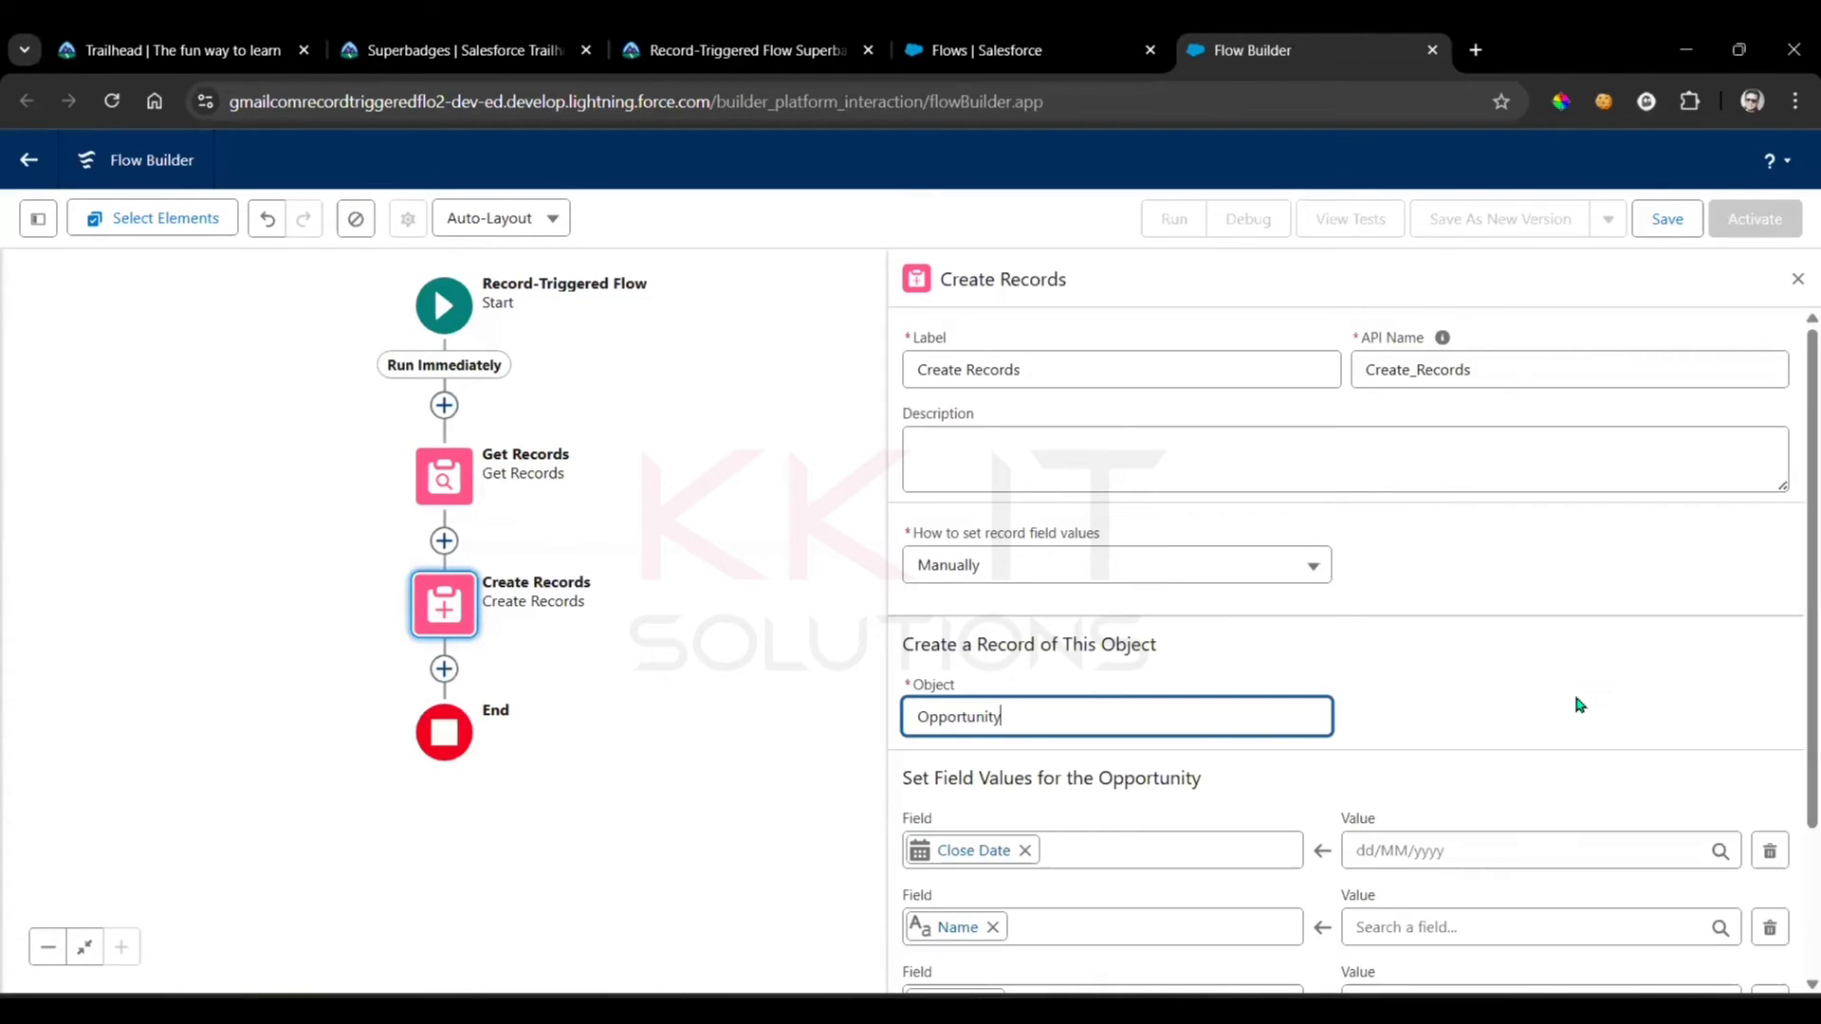
Clear the preset Close Date, Name and Stage fields from the Create Records field value rows
scroll(1595, 685, down, 2)
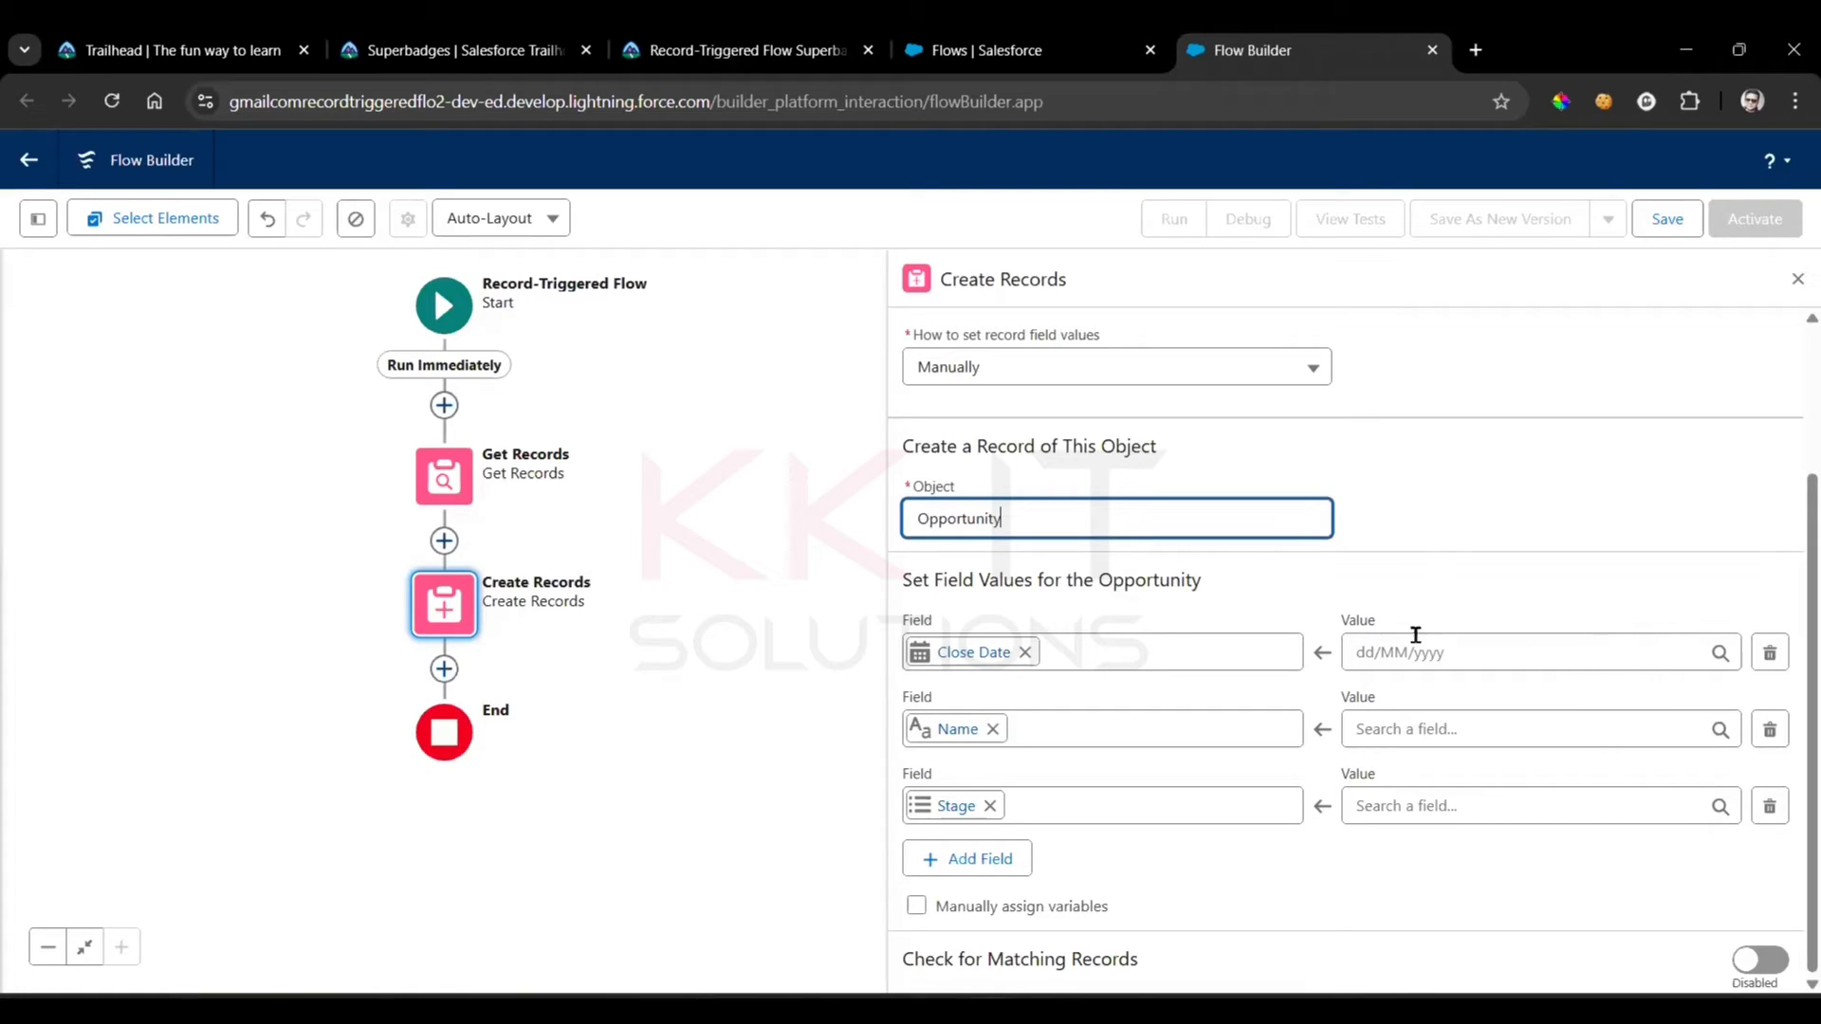
click(1026, 655)
click(993, 729)
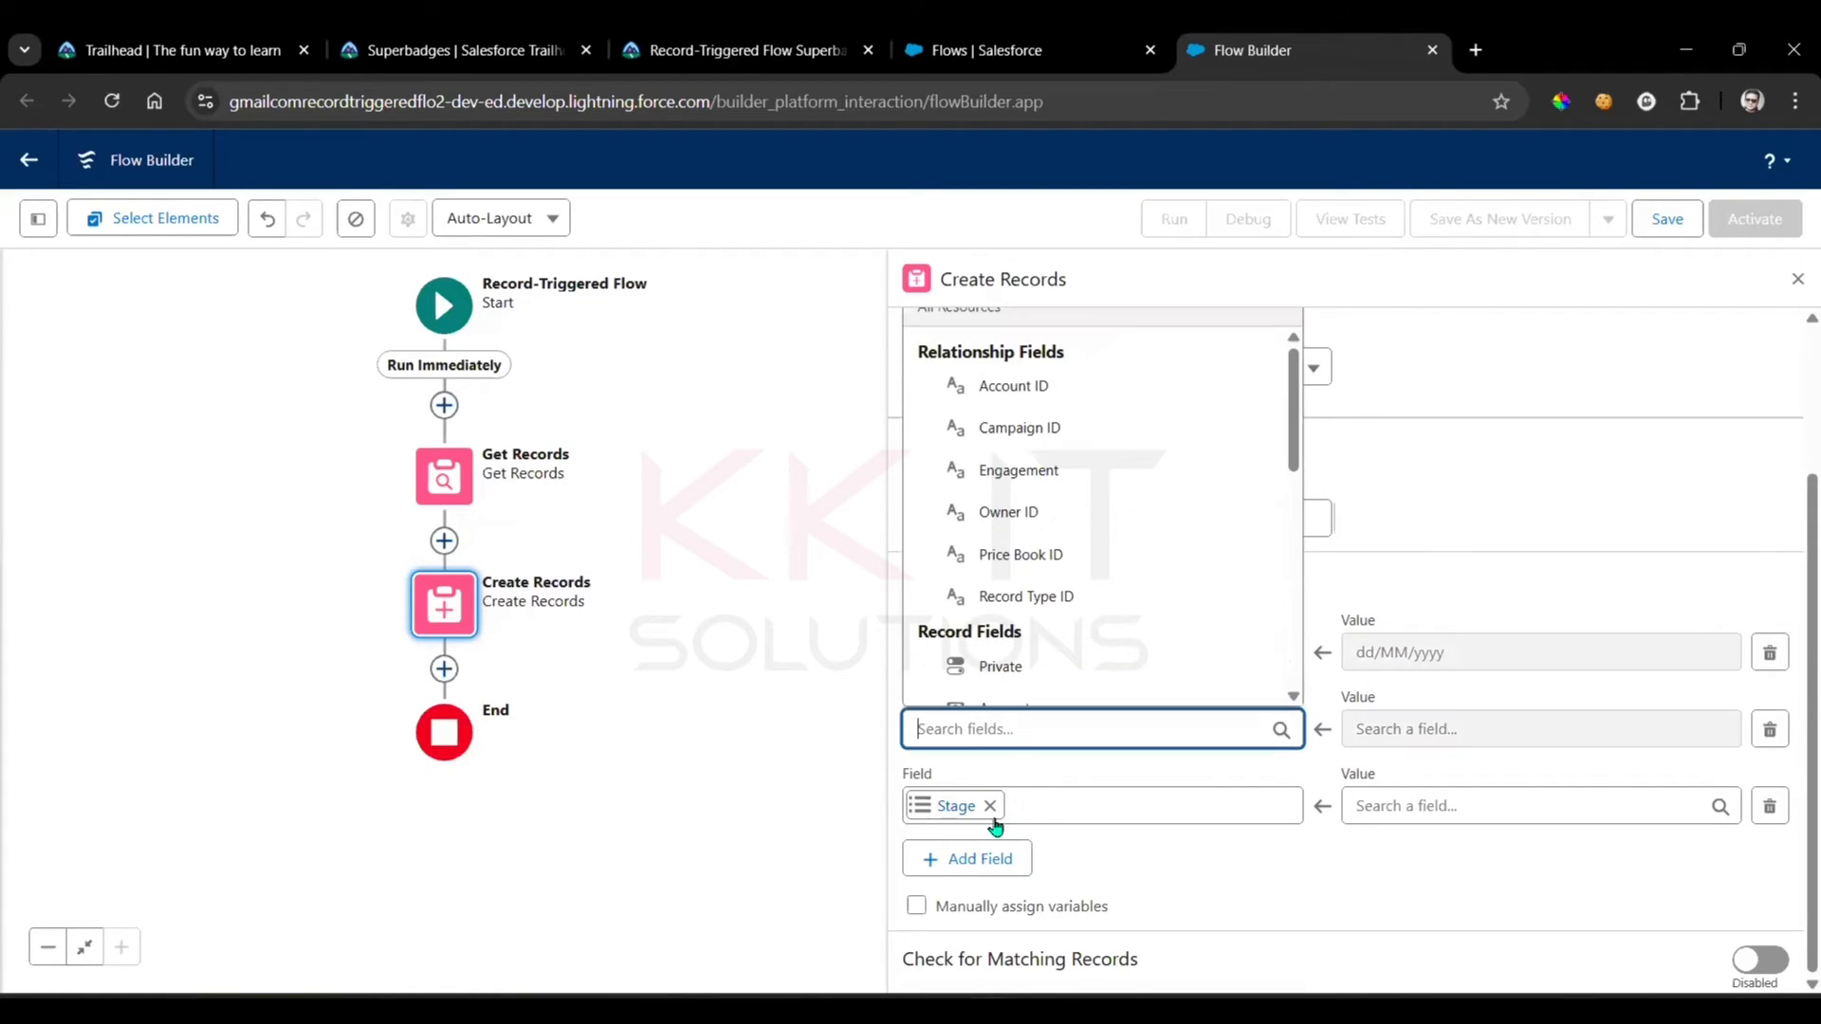
click(993, 805)
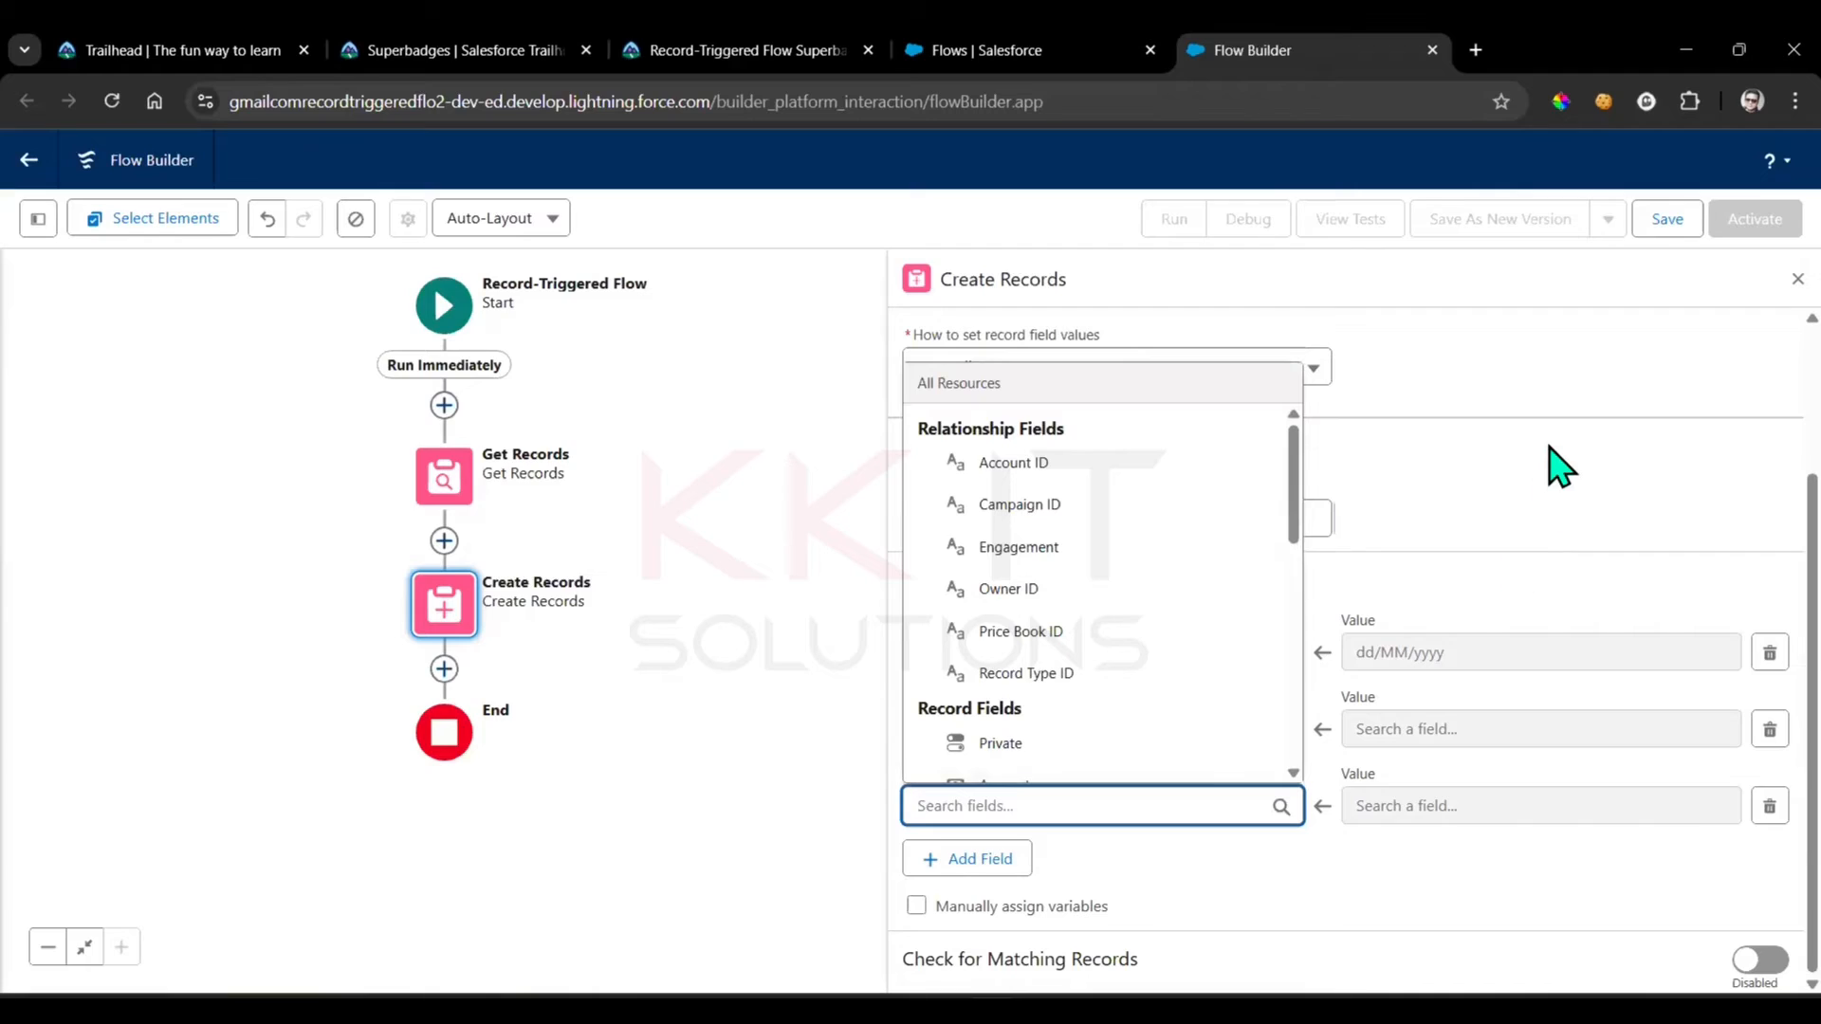
click(1517, 513)
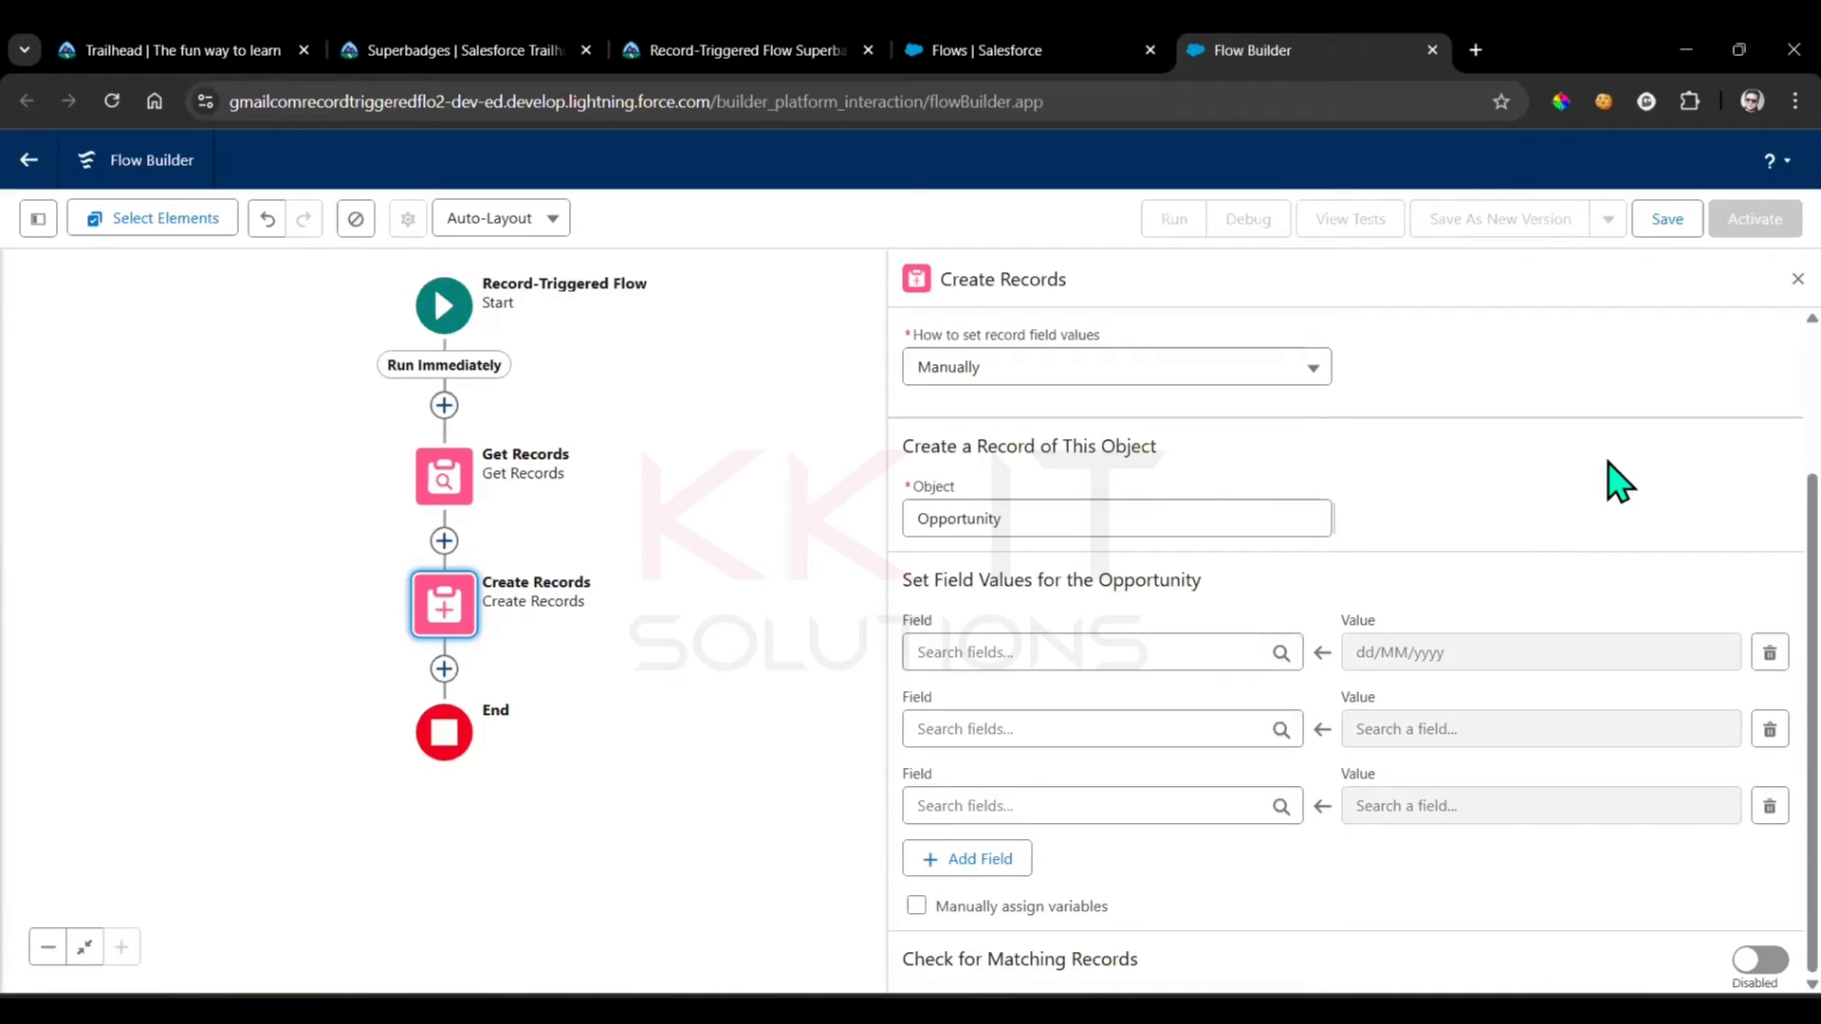
Check the required opportunity fields in the superbadge instructions and set Account ID to Triggering Engagement__c > Account in the first row
click(743, 33)
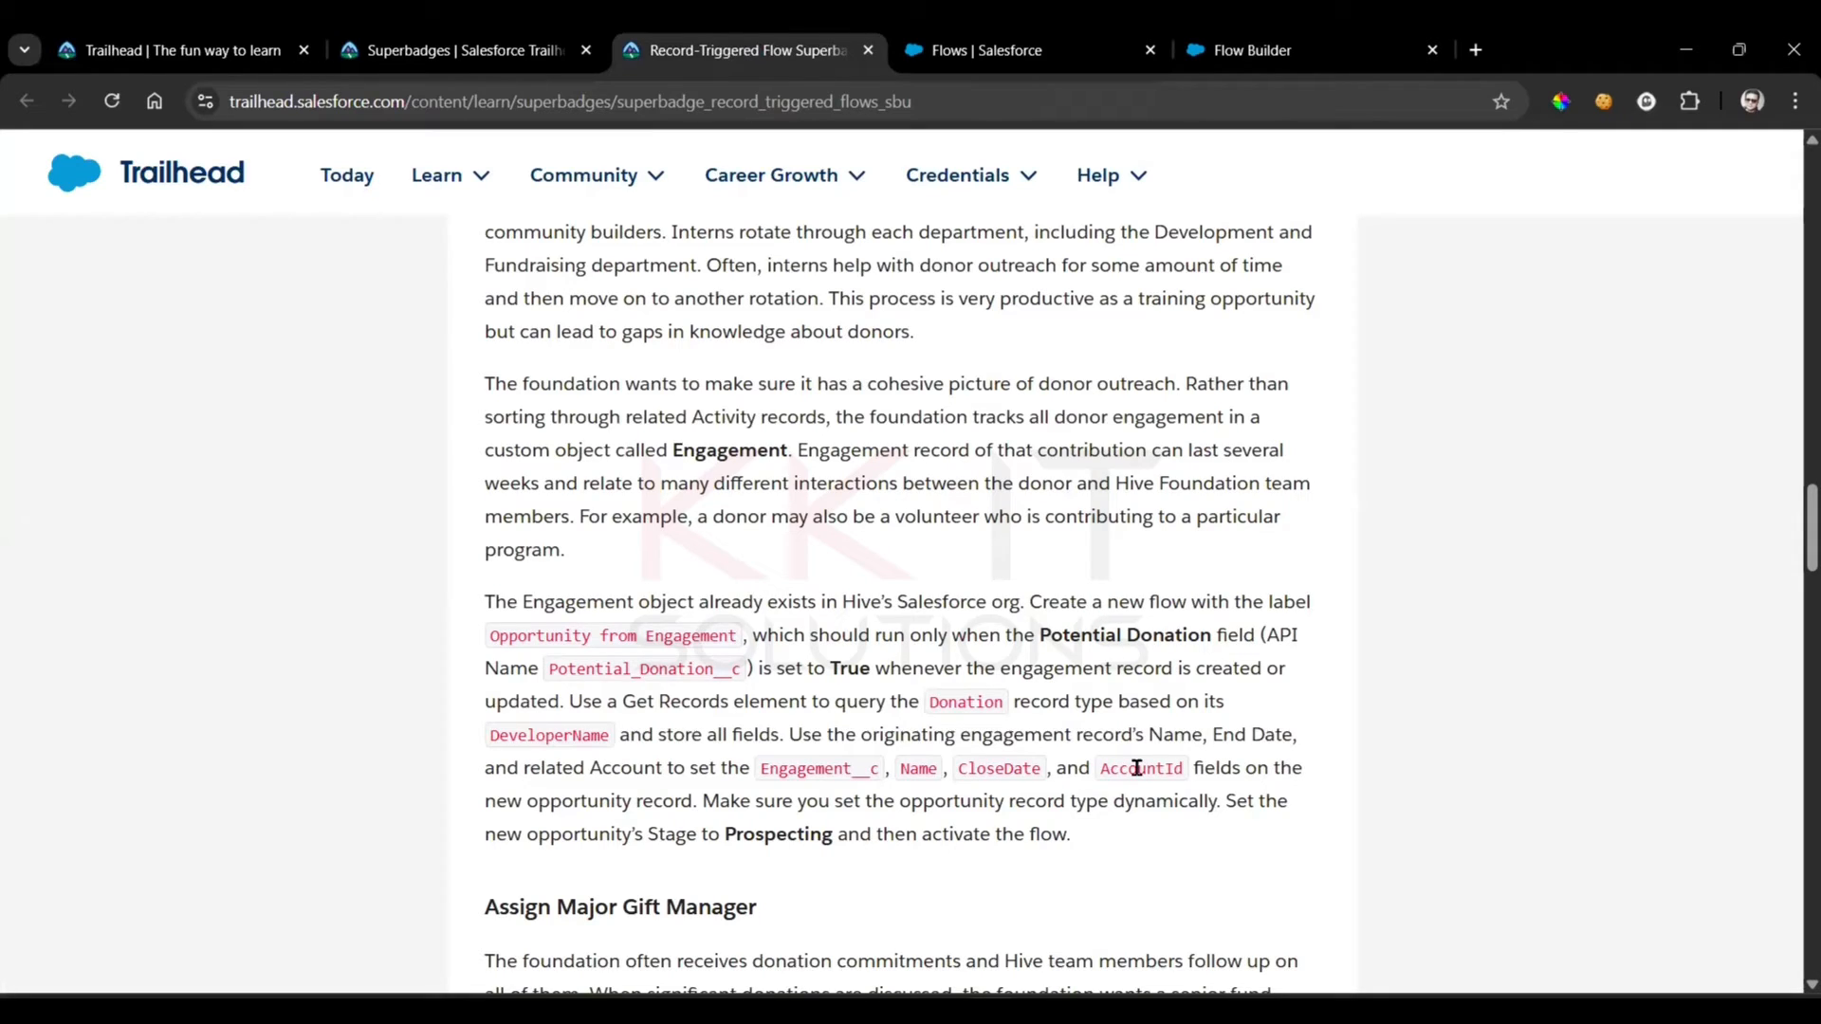
click(1252, 49)
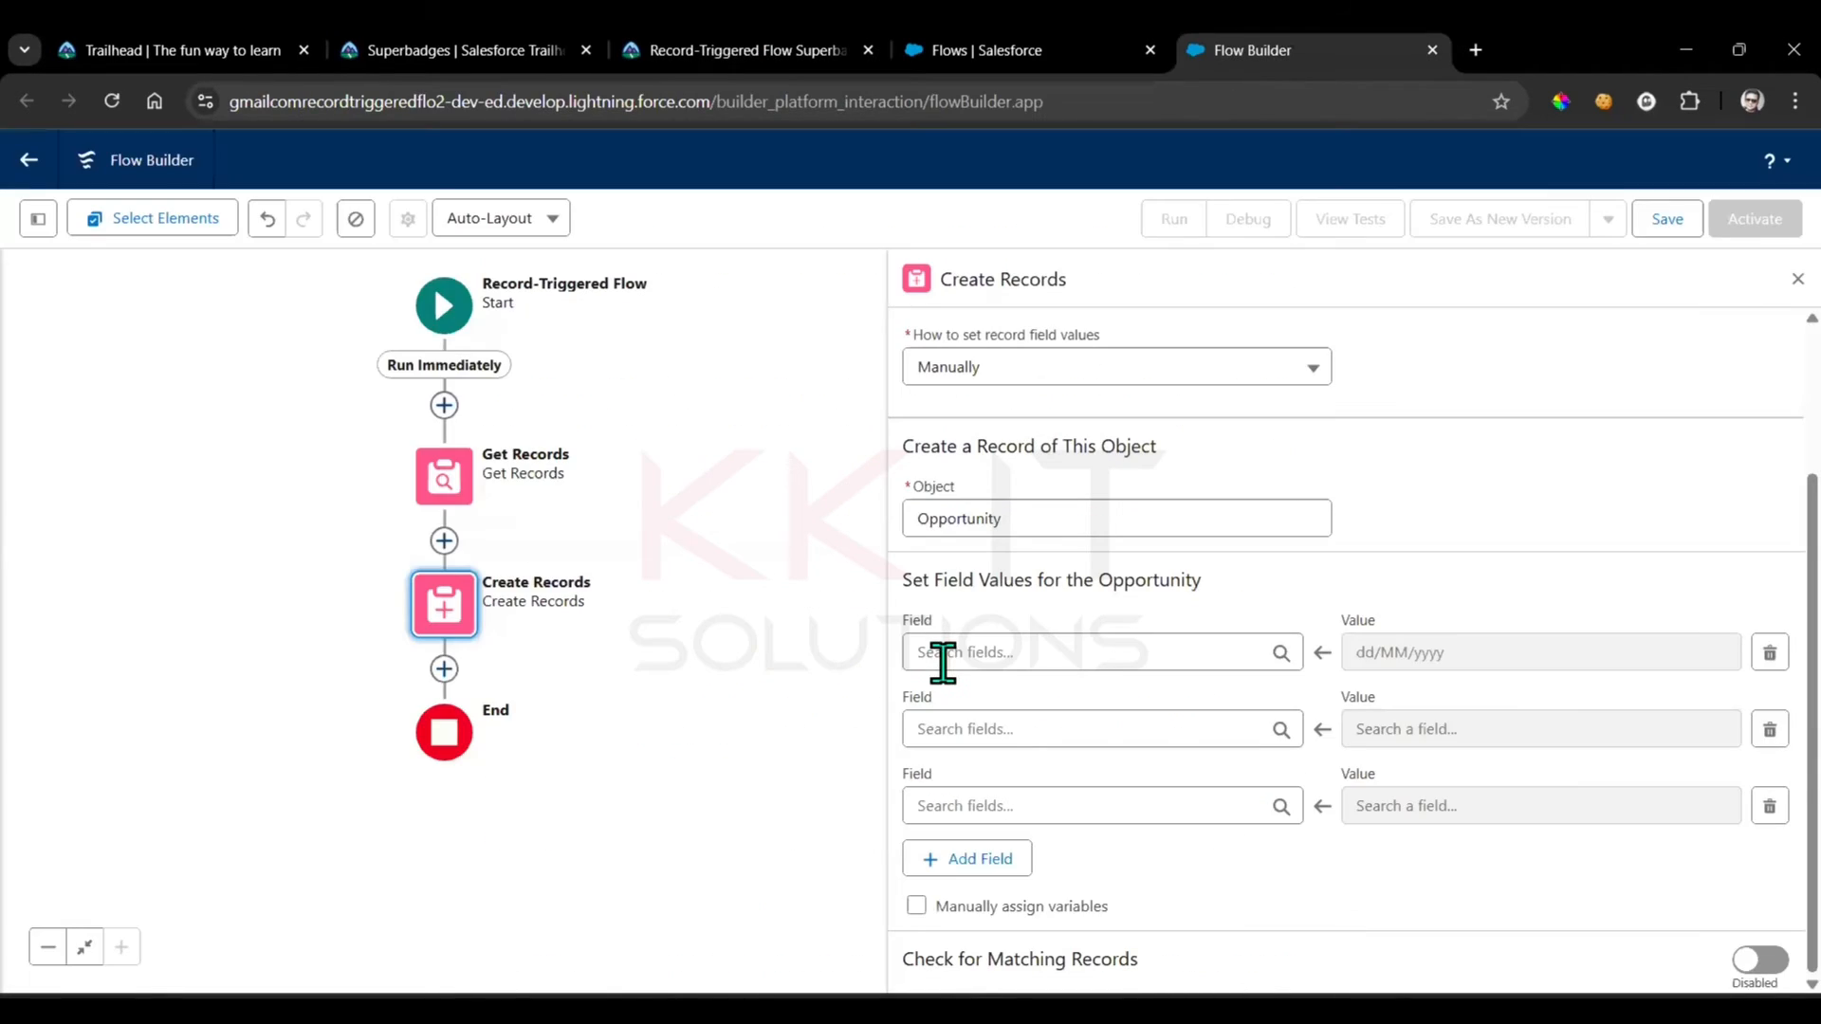
click(942, 652)
text(Acc)
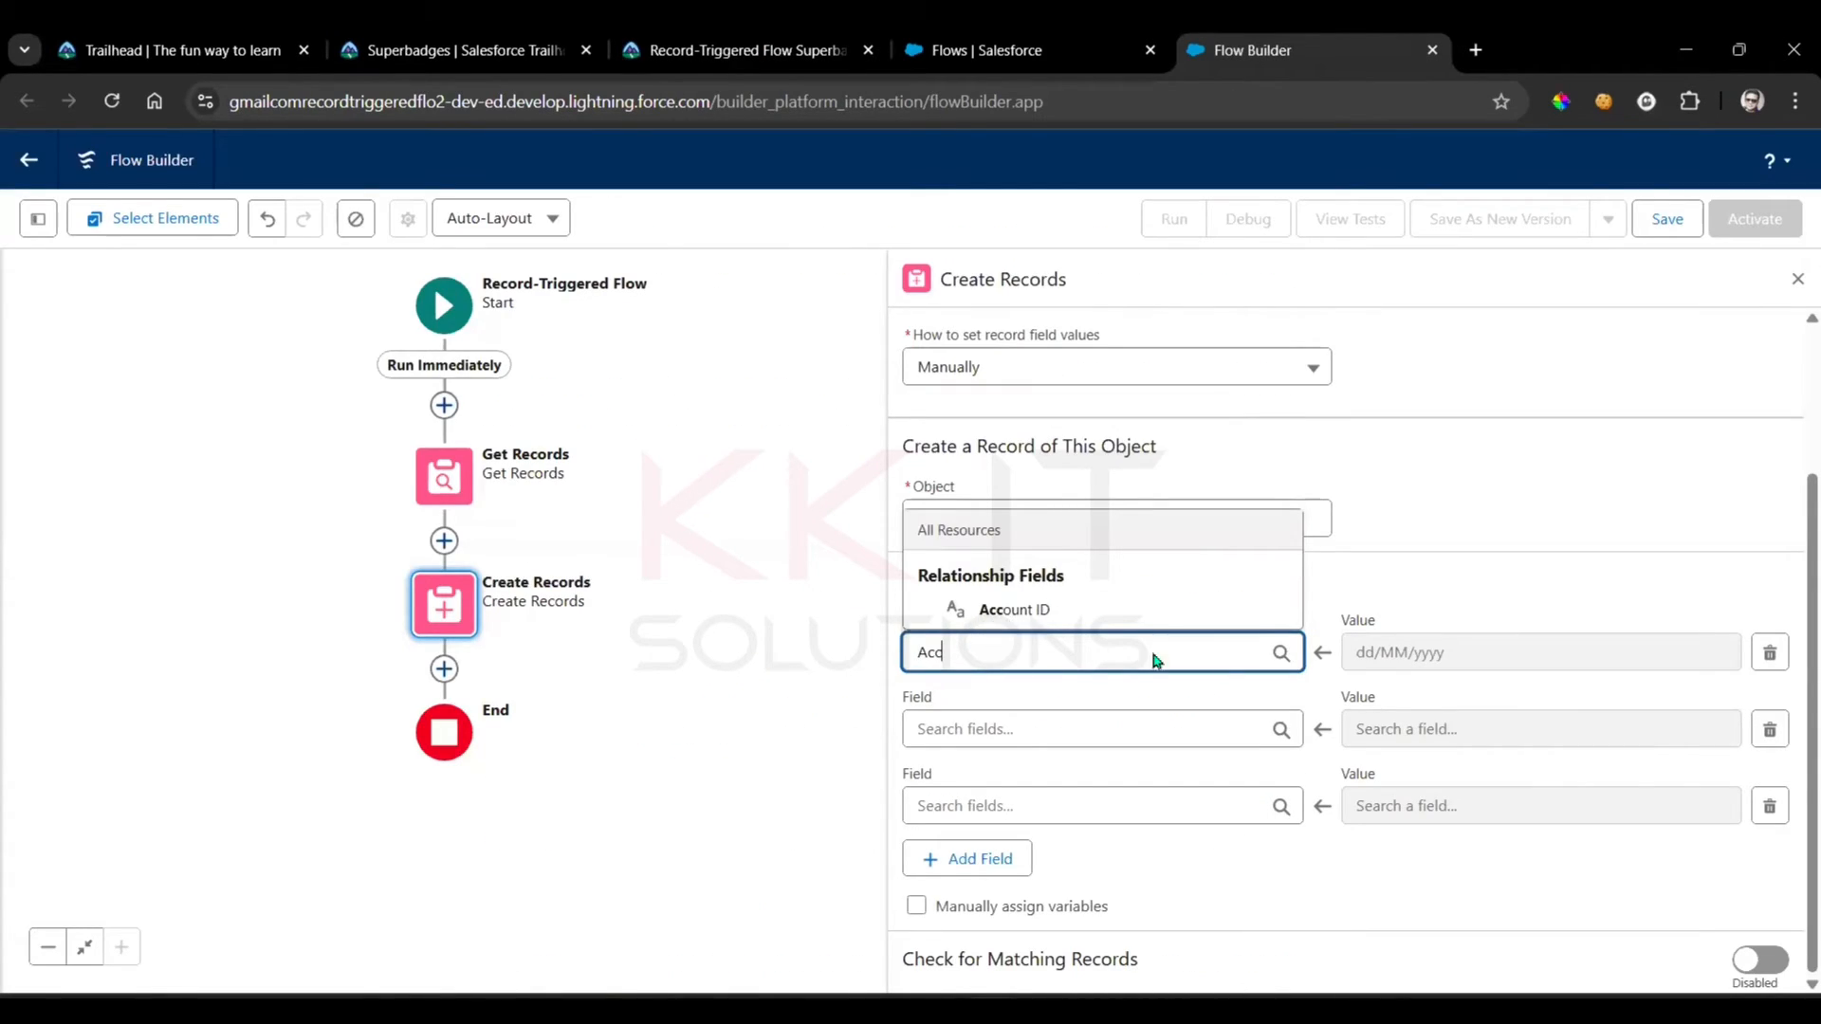
key(Return)
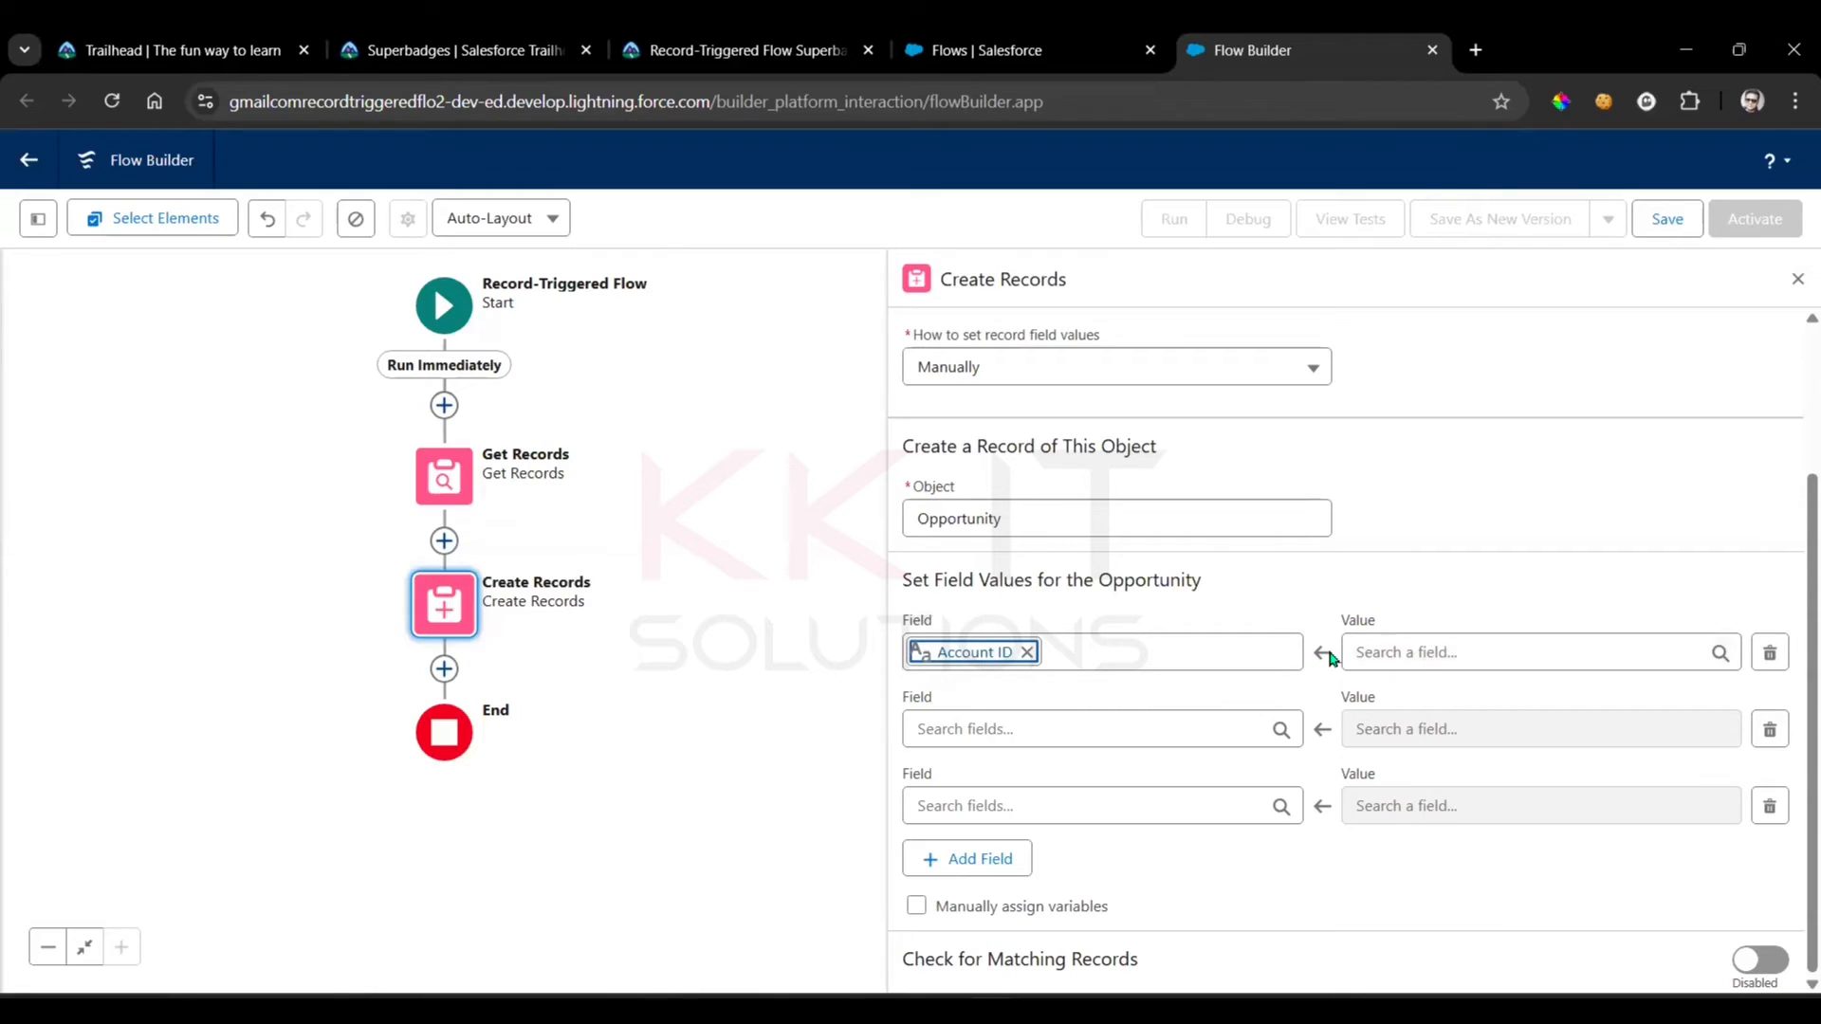
click(1491, 652)
scroll(1541, 561, down, 5)
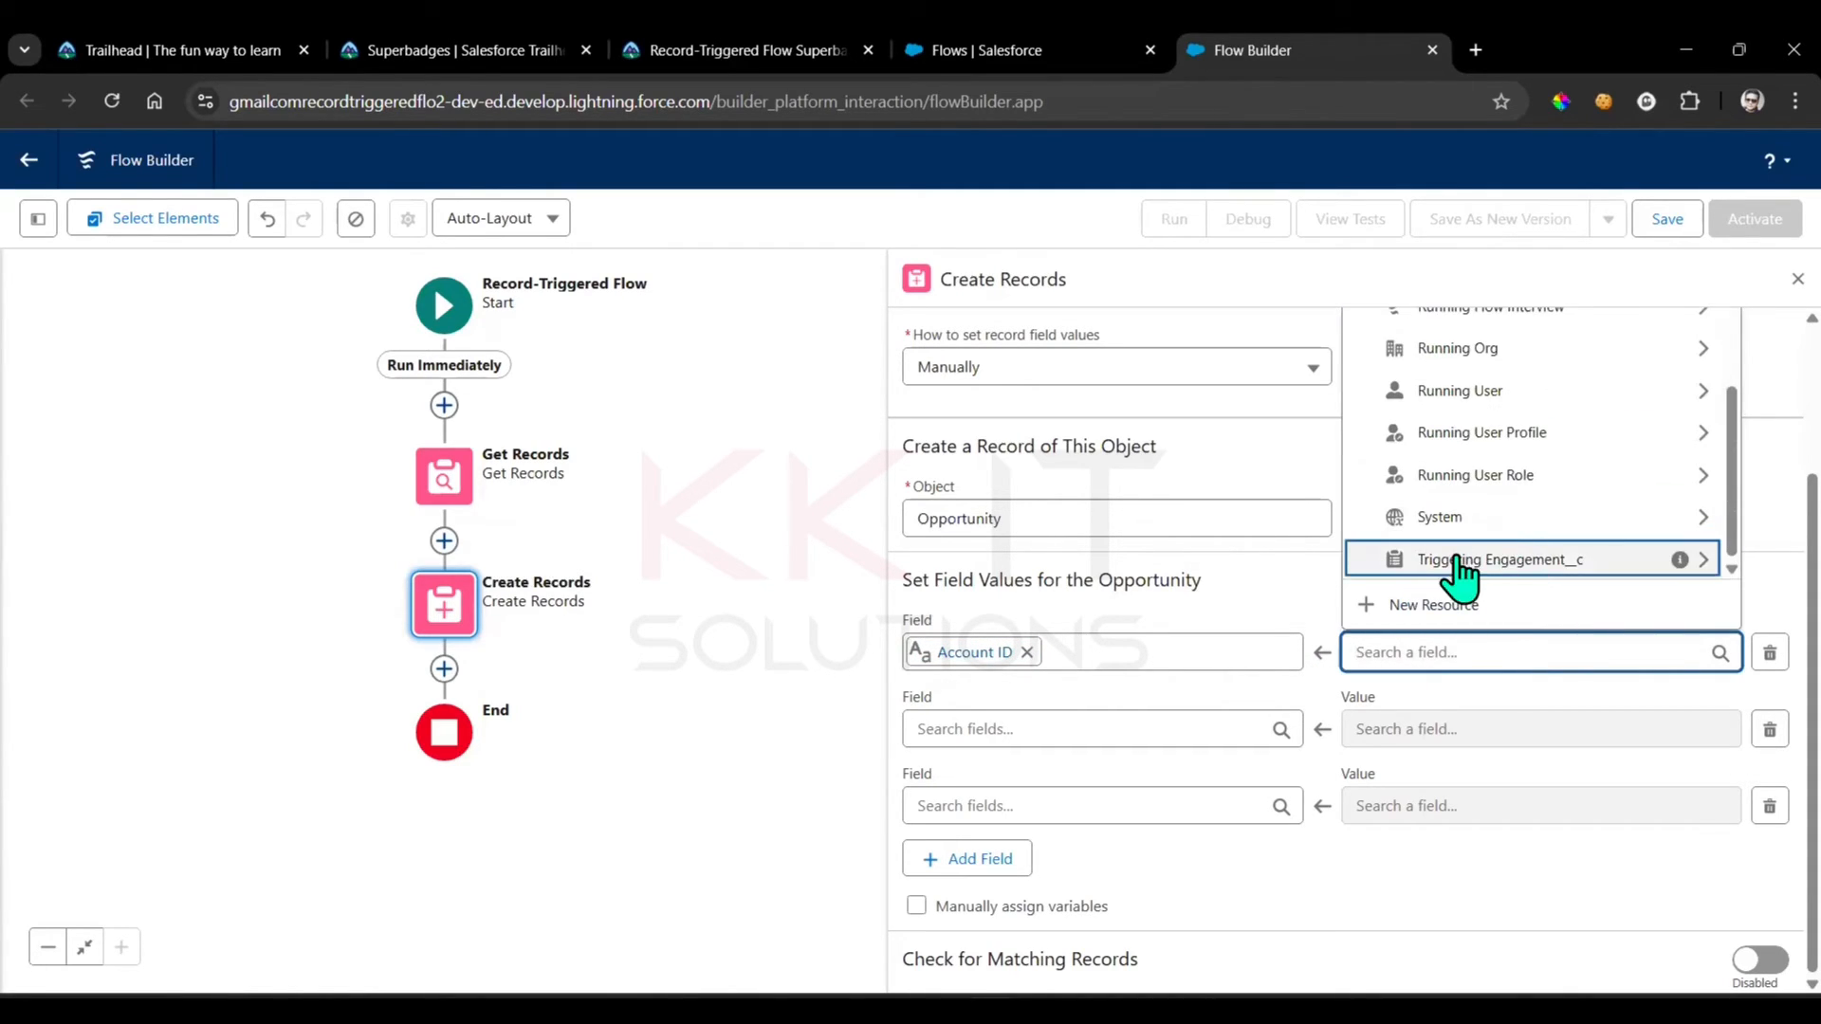
click(1581, 562)
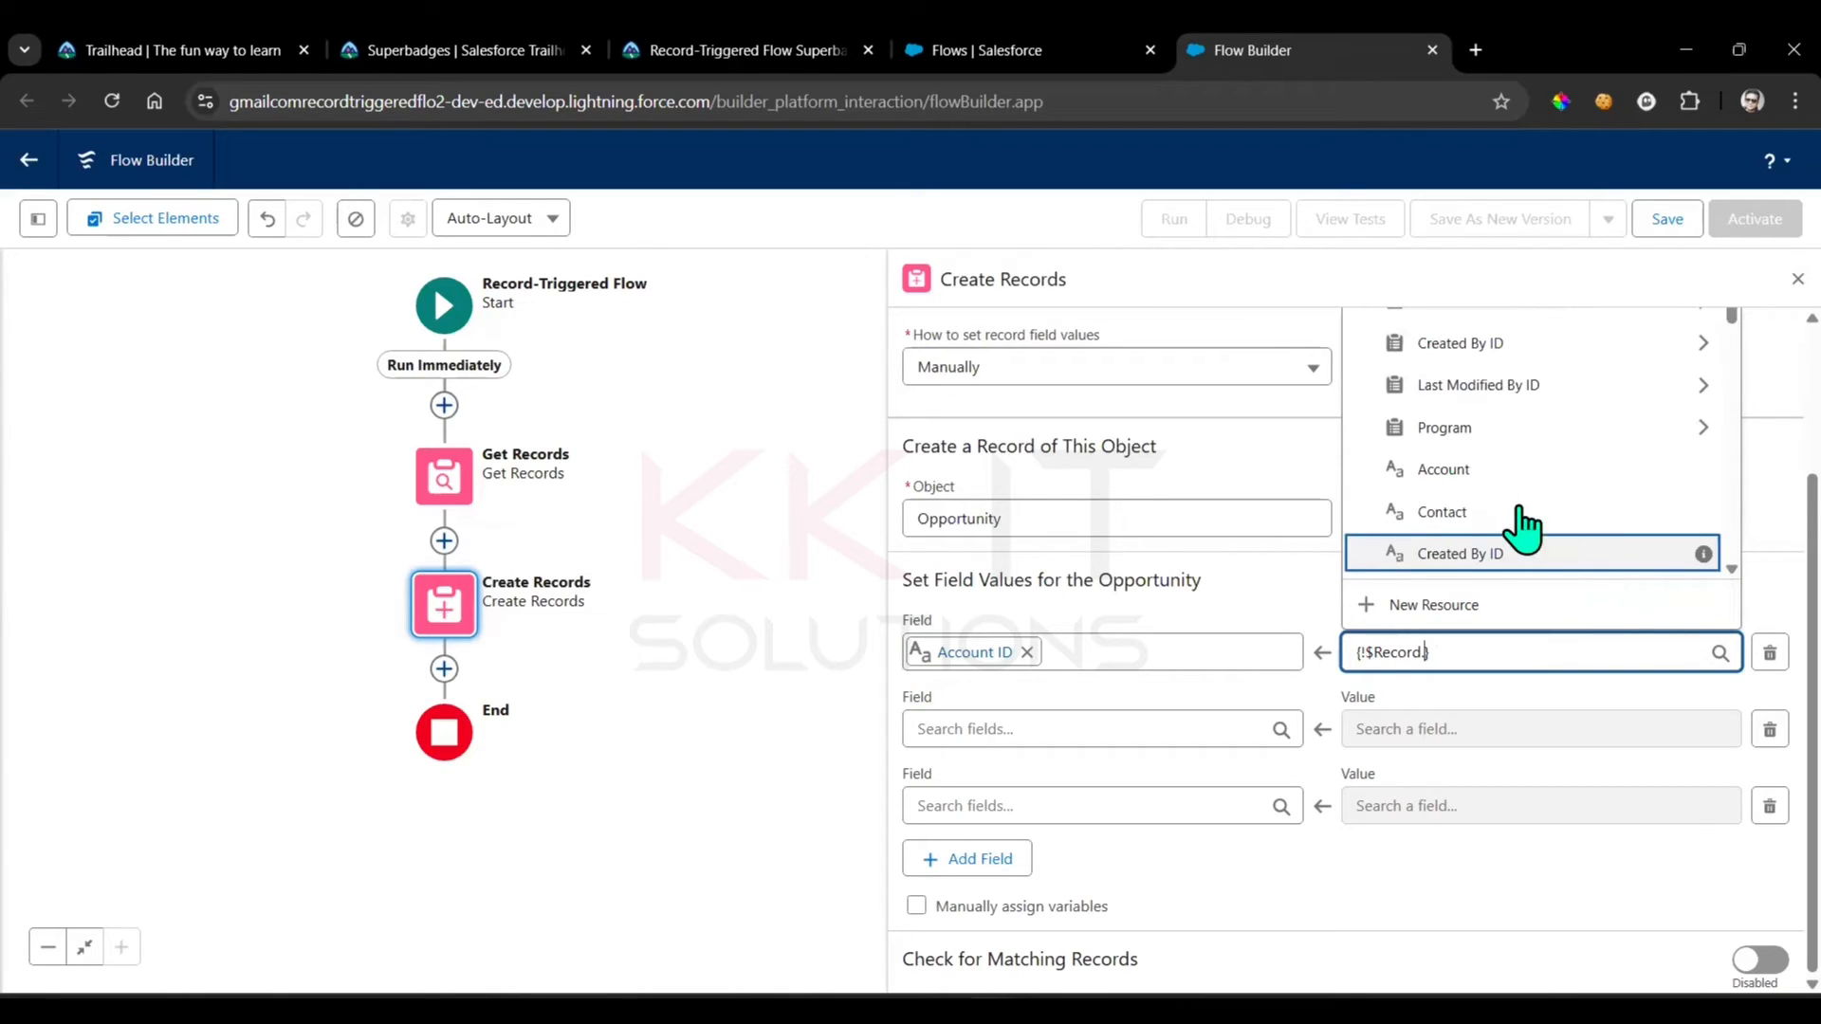
click(1470, 472)
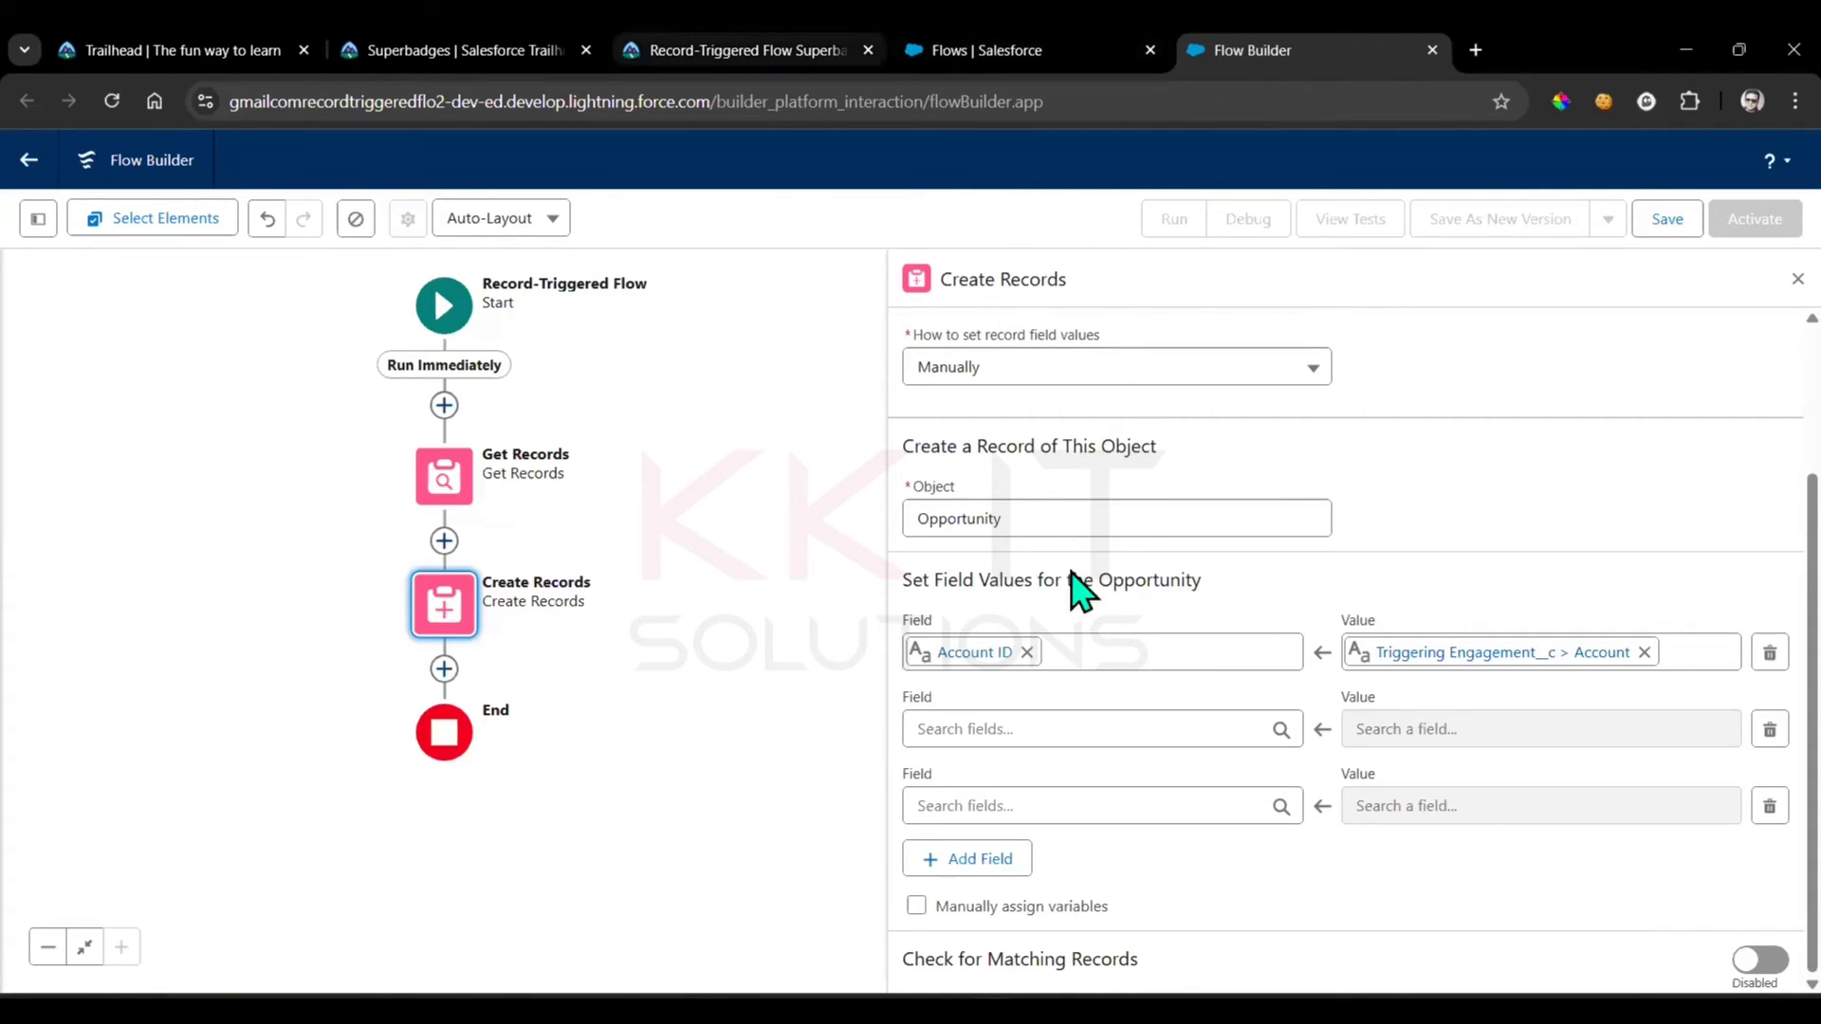
Set the opportunity's Close Date to Triggering Engagement__c > End Date in the second field row
click(1079, 729)
text(cl)
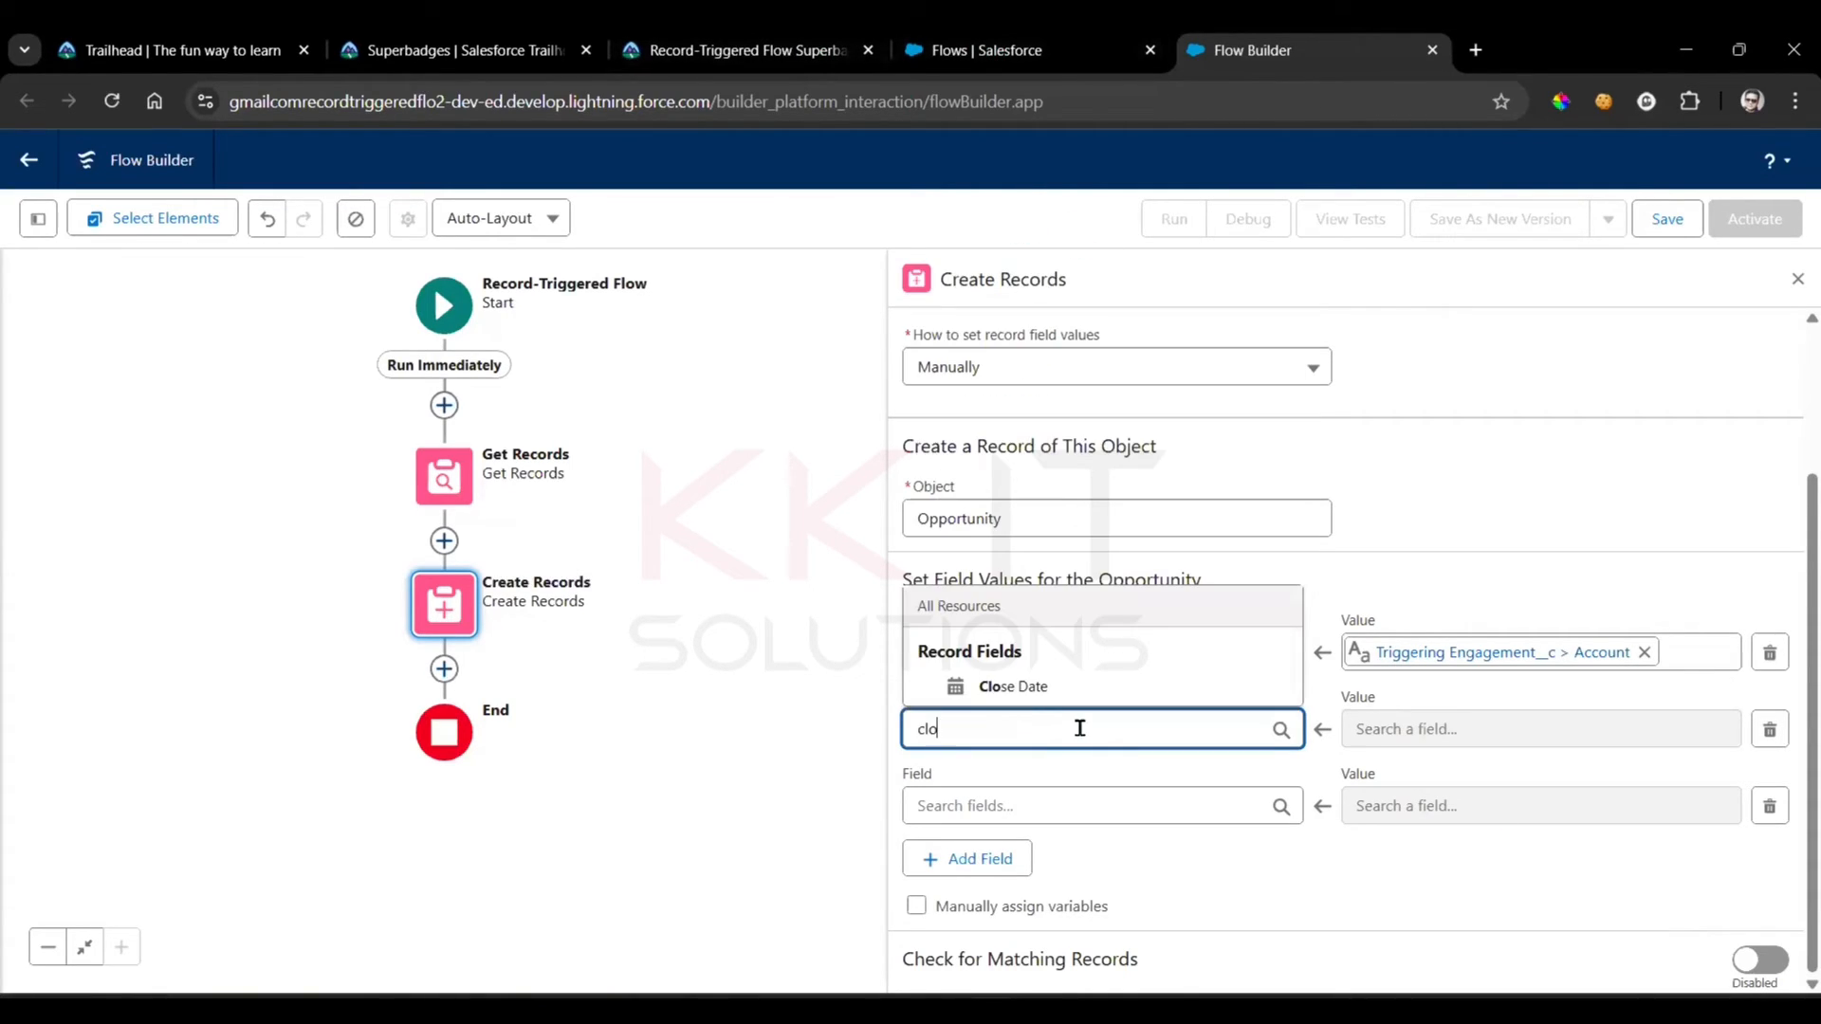
text(o)
click(1047, 695)
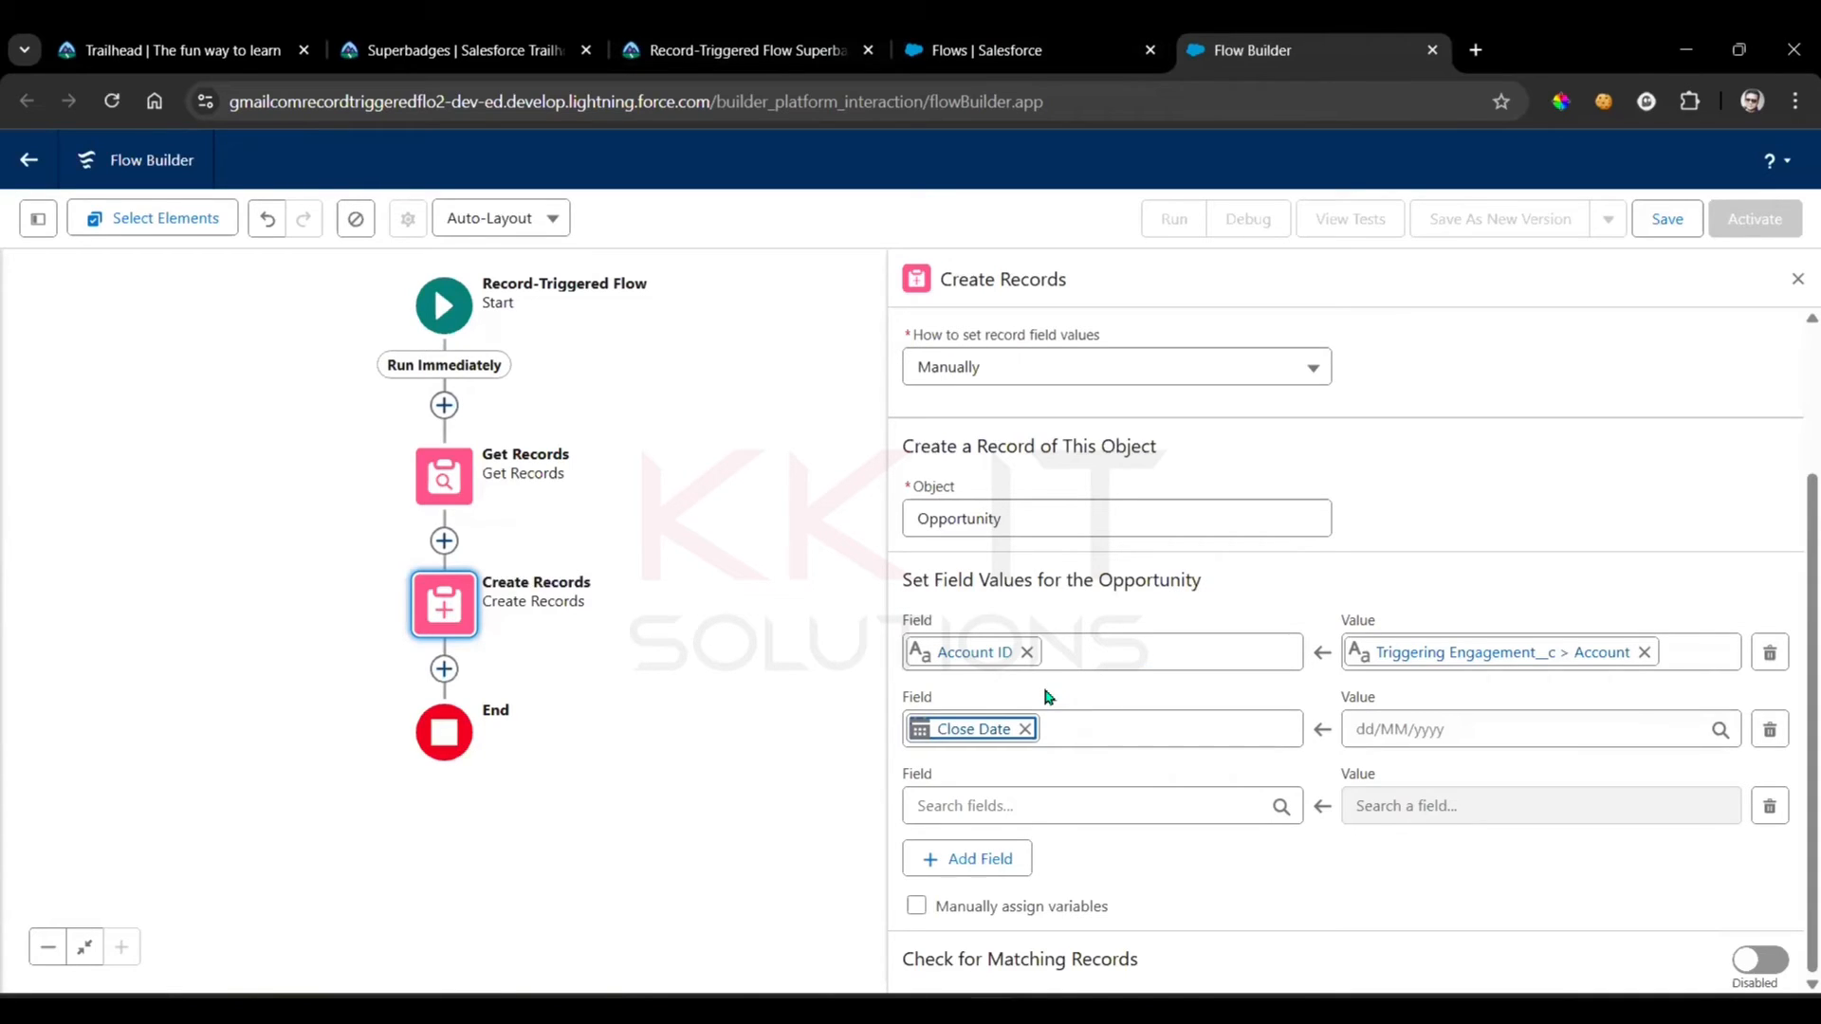
click(1445, 724)
scroll(1517, 577, down, 5)
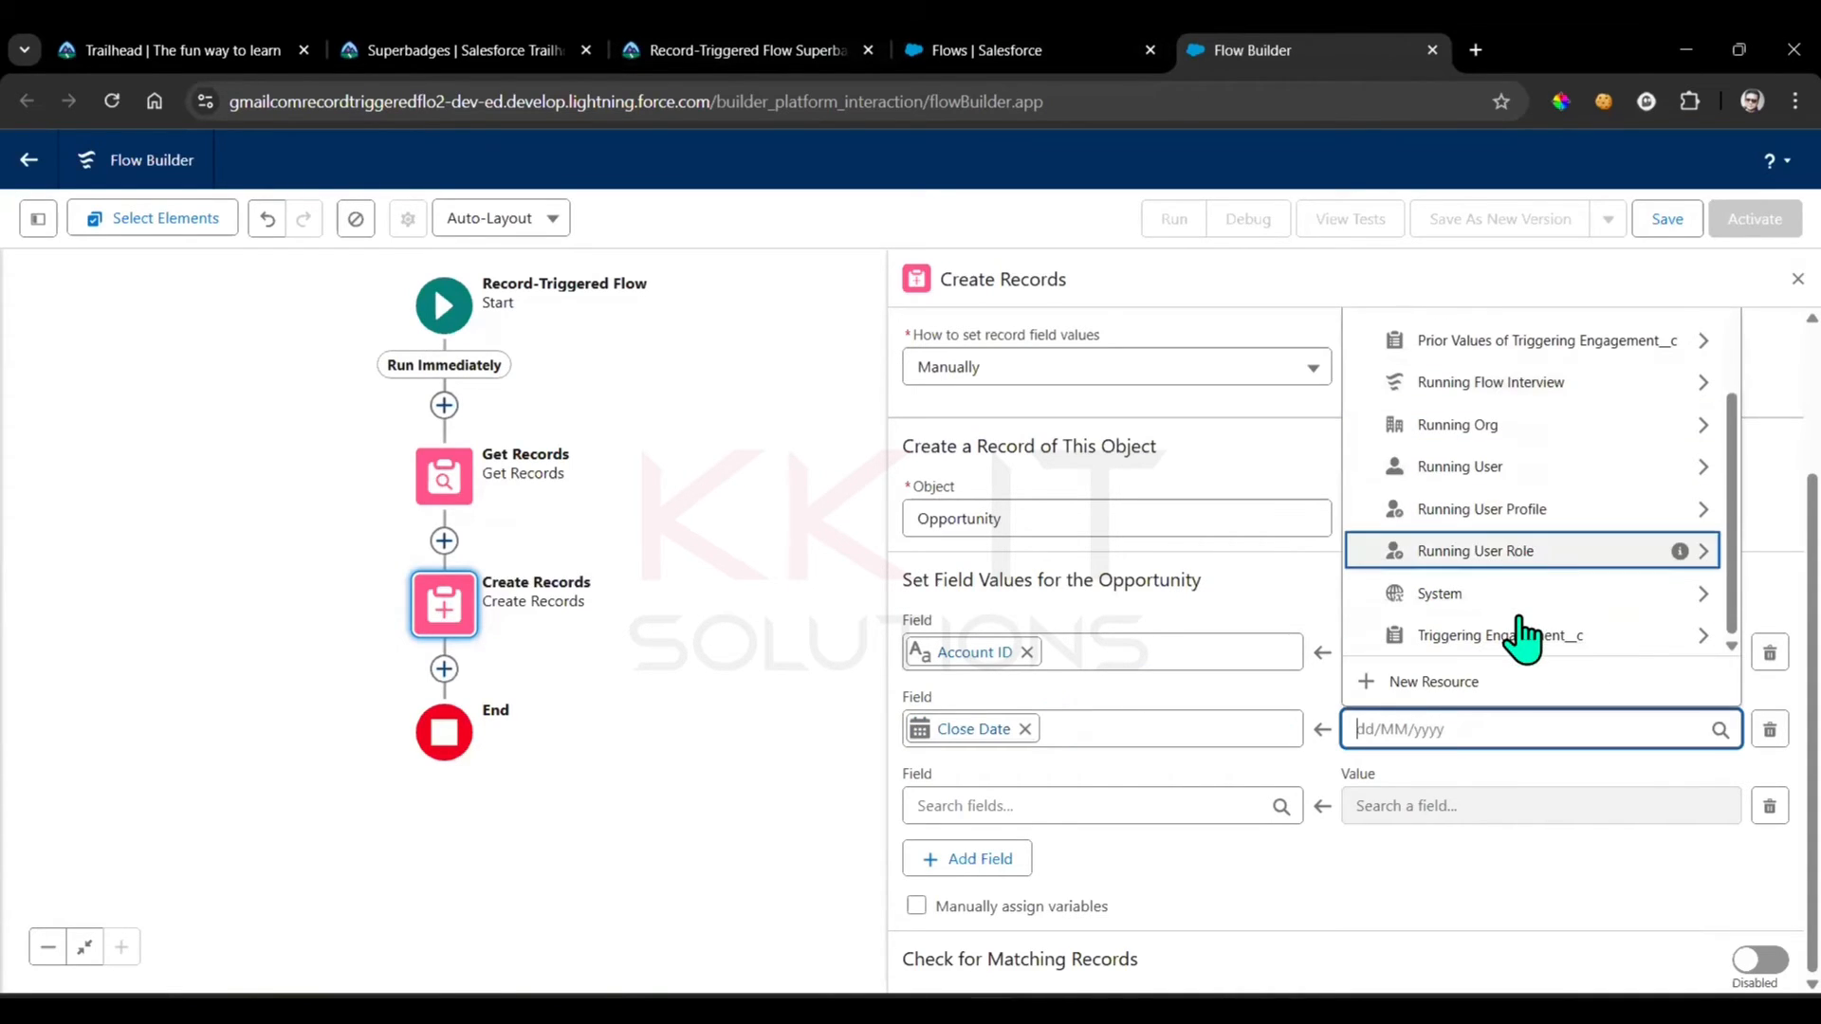
click(1520, 639)
scroll(1475, 536, down, 1)
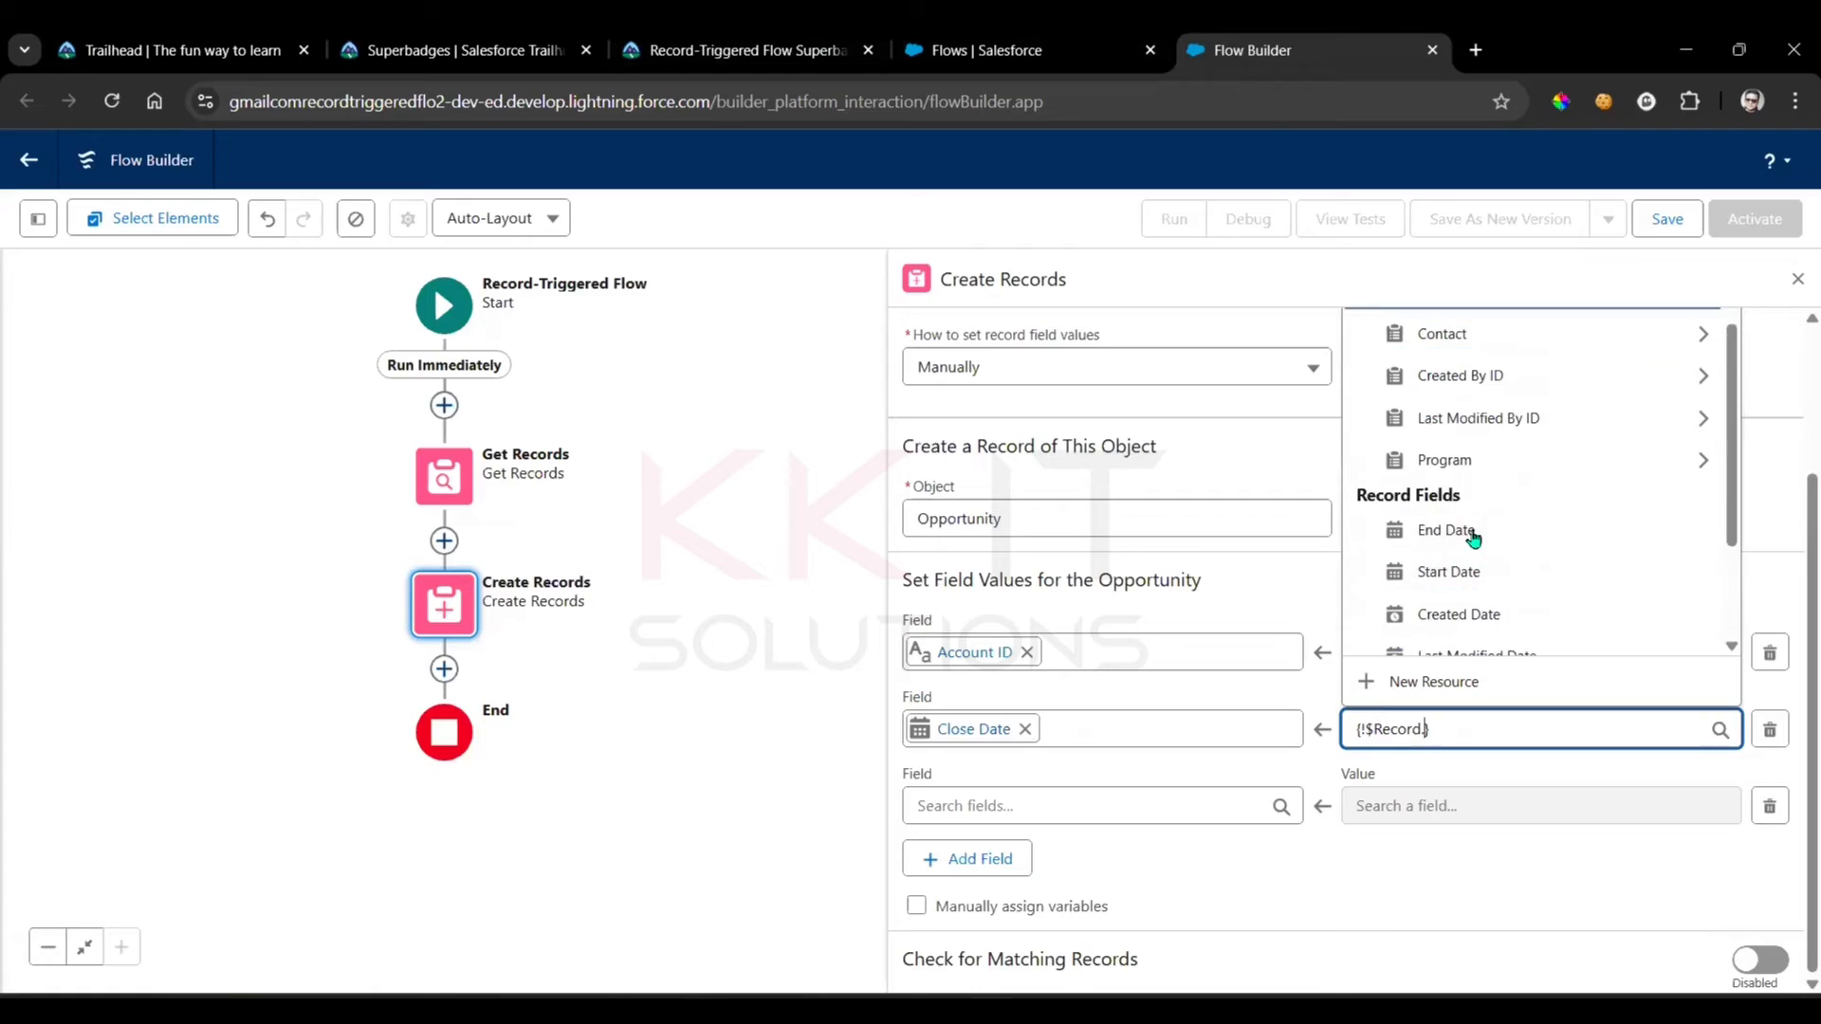
click(1485, 459)
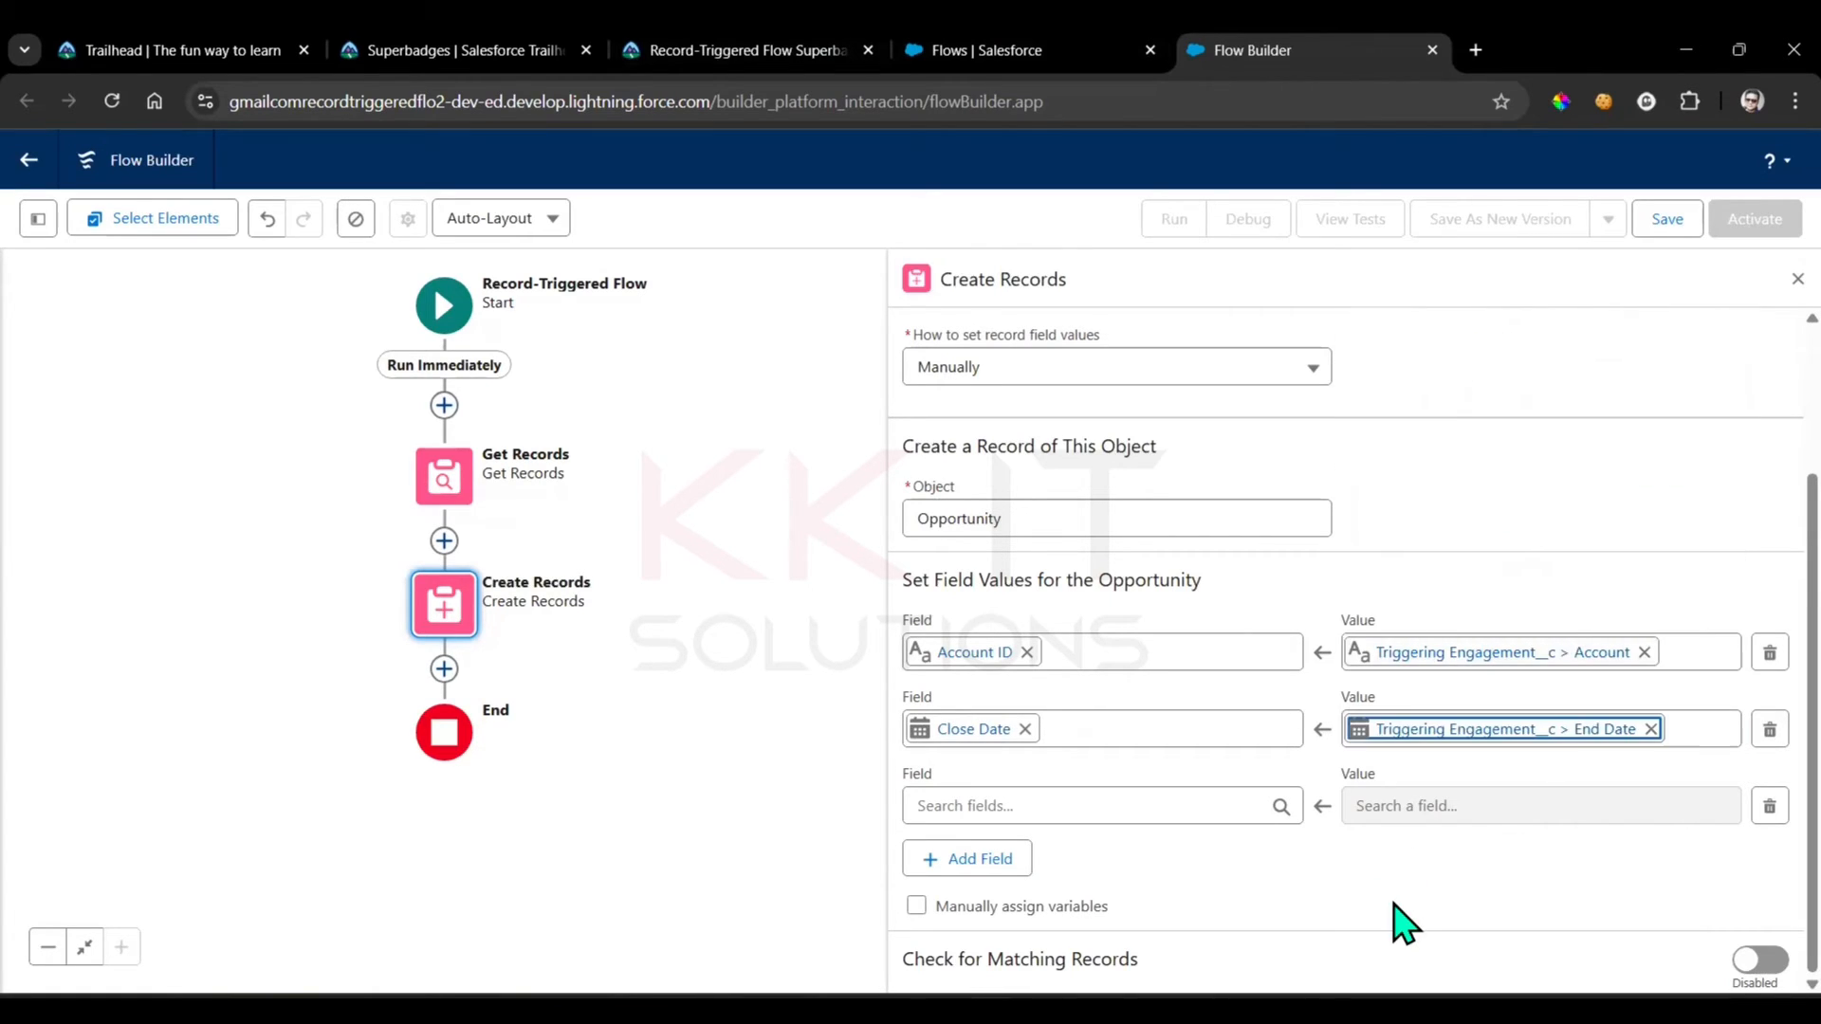
Recheck the superbadge requirements and set the opportunity's Engagement field to Triggering Engagement__c > Record ID in the third row
click(780, 49)
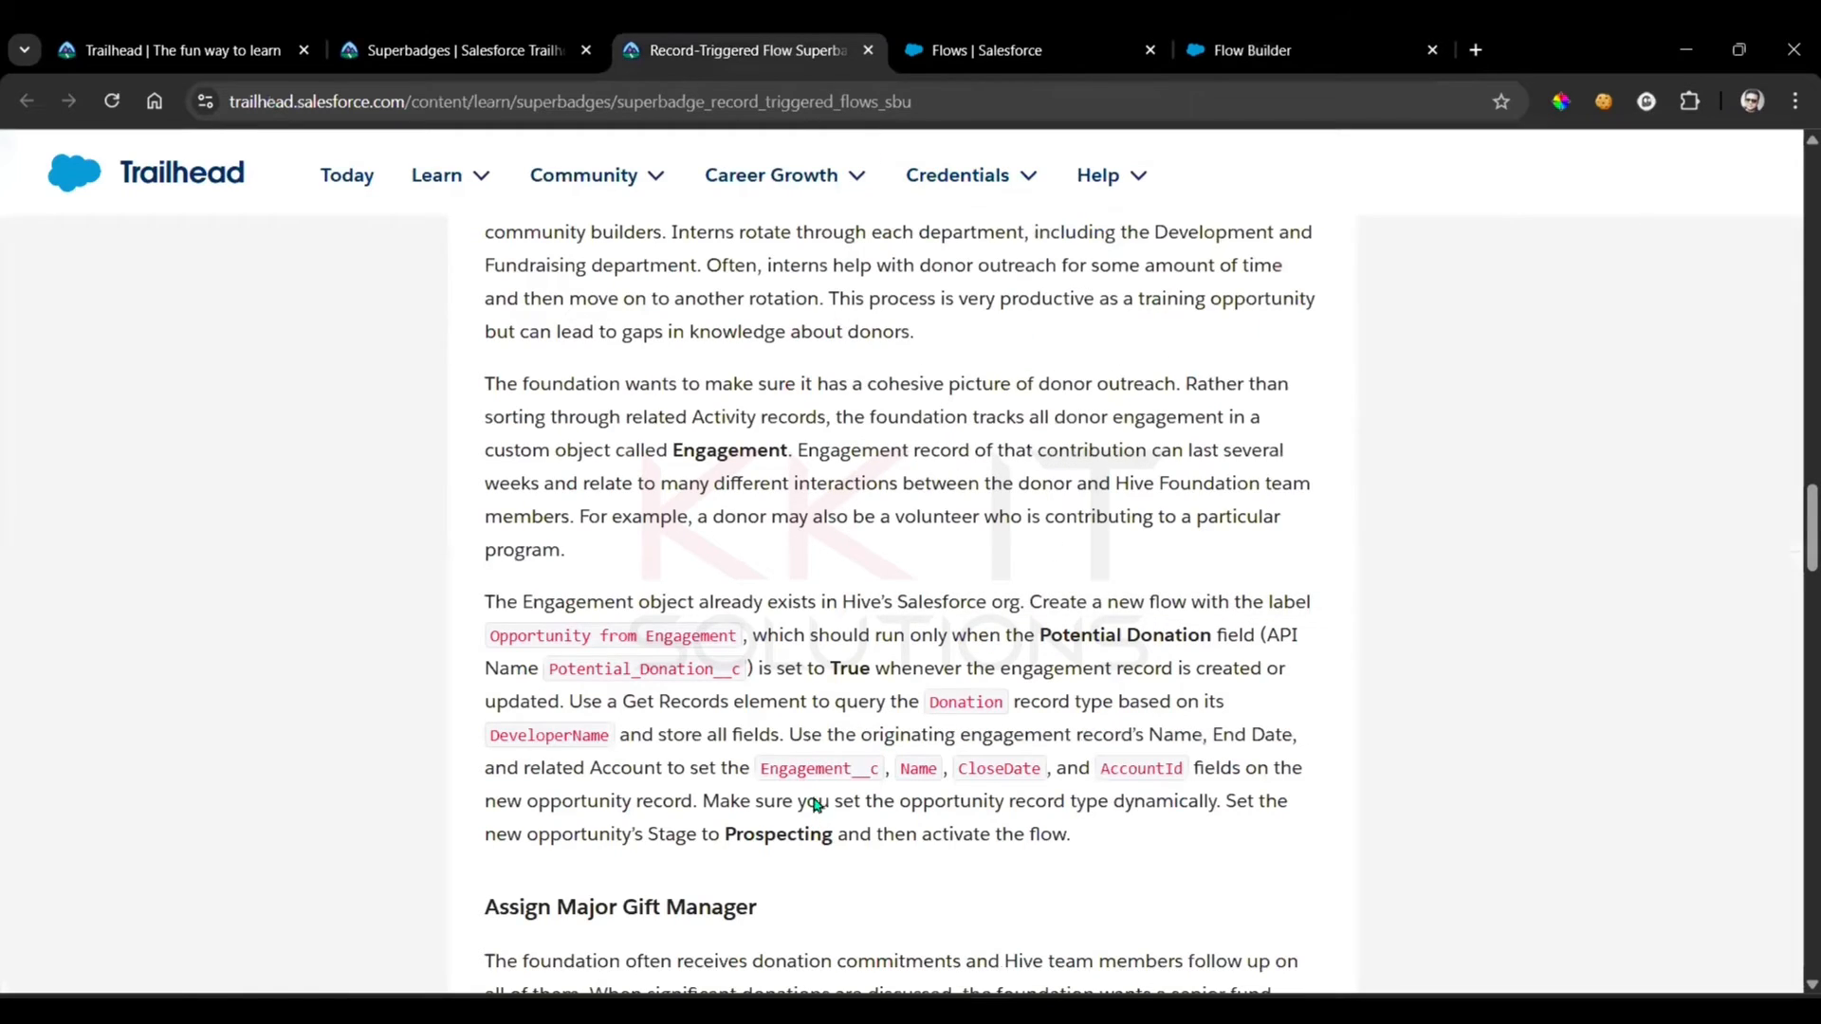
click(1261, 49)
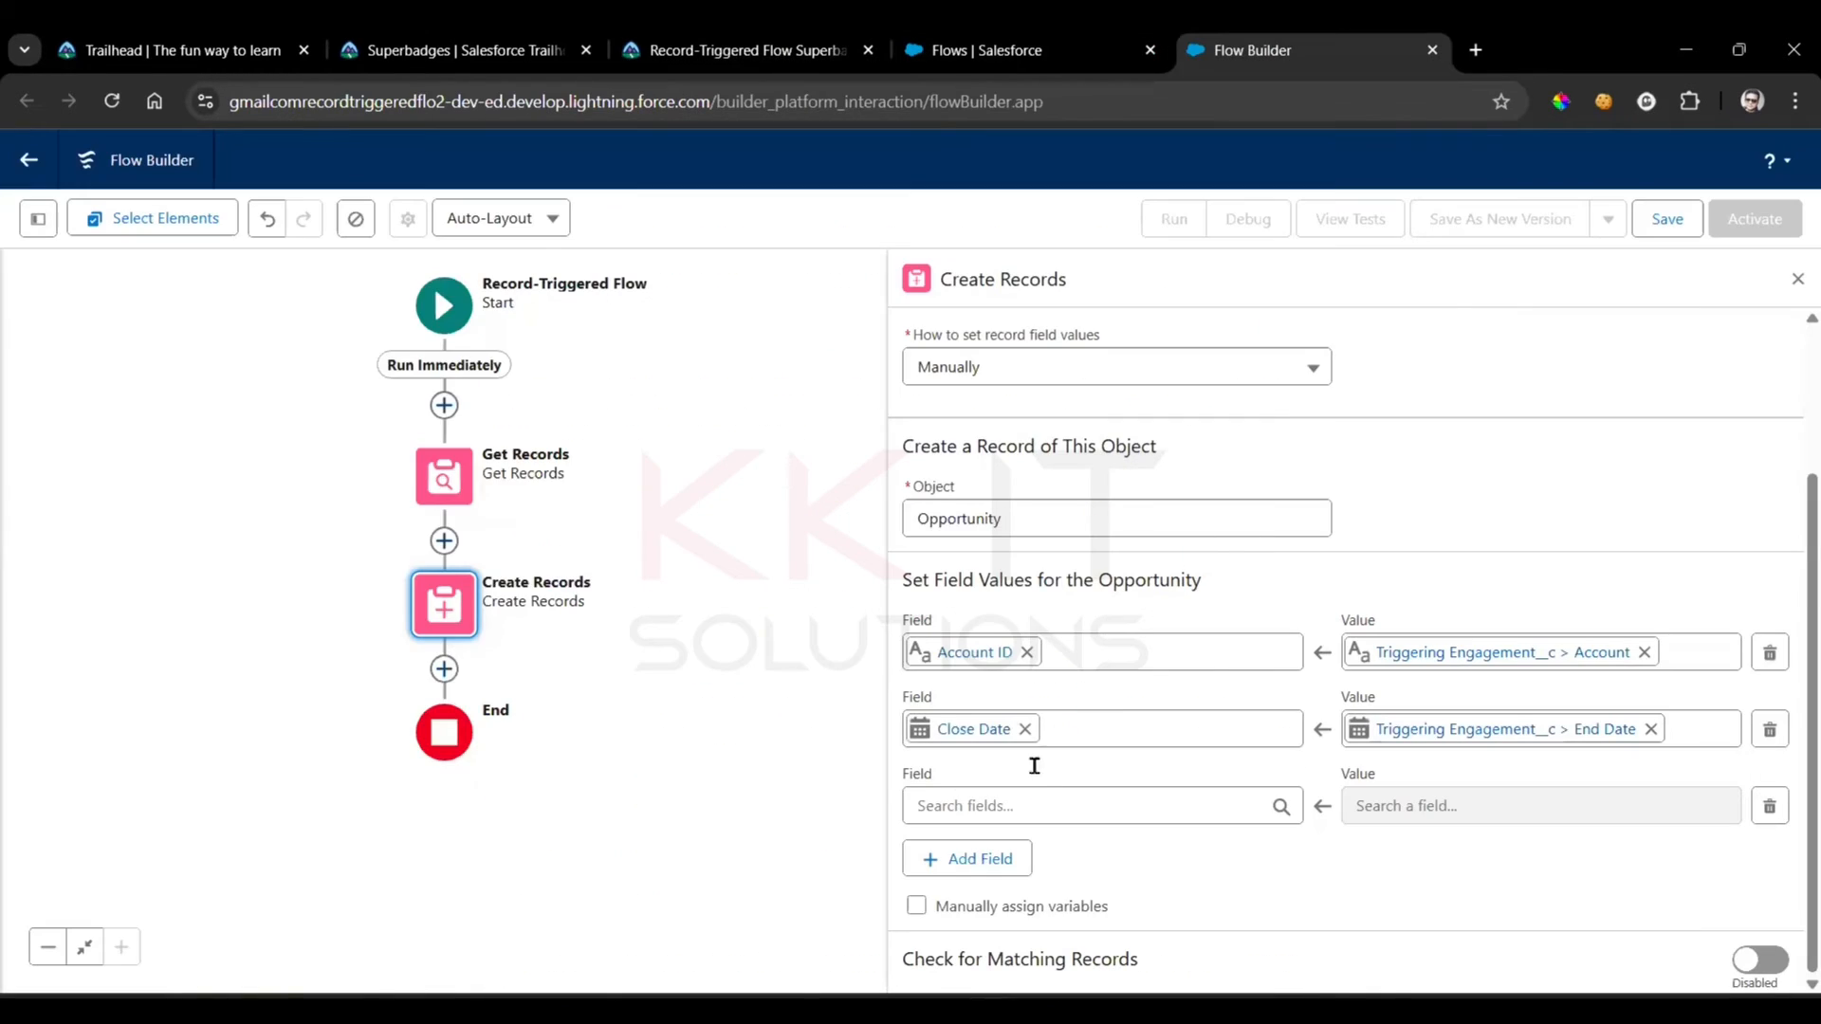
click(1017, 805)
text(eng)
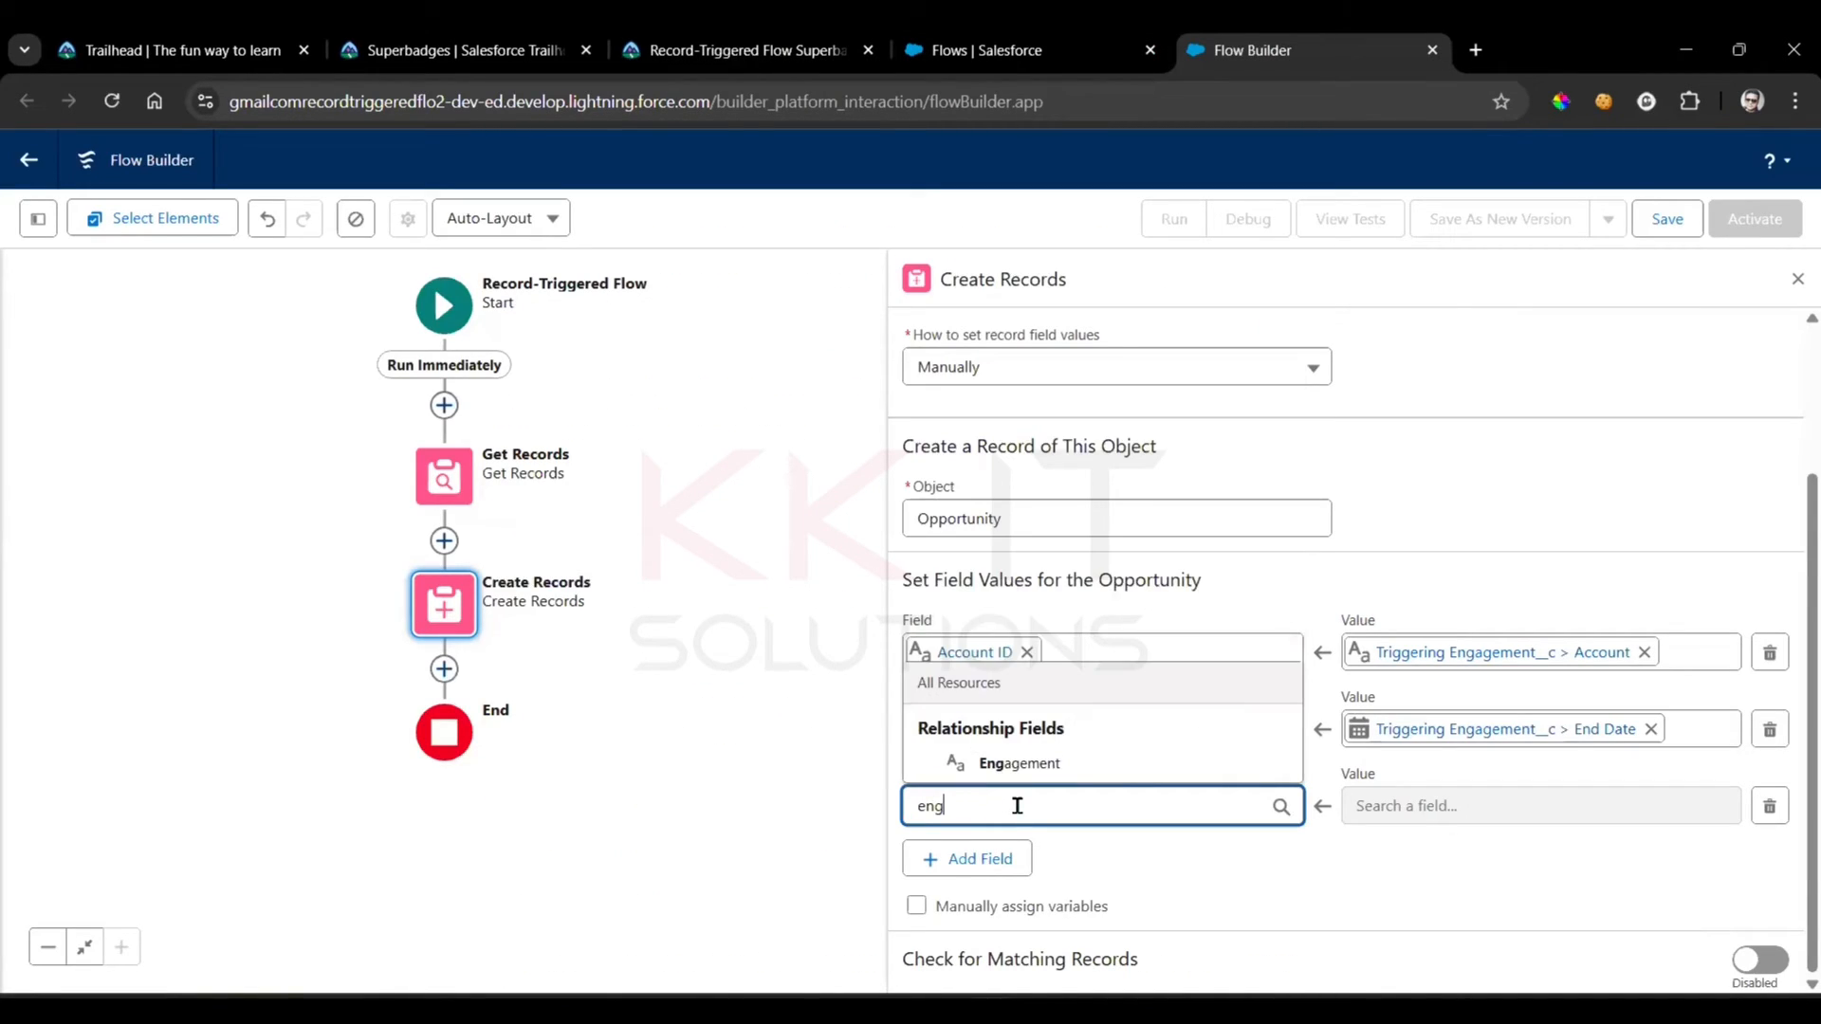
click(1035, 759)
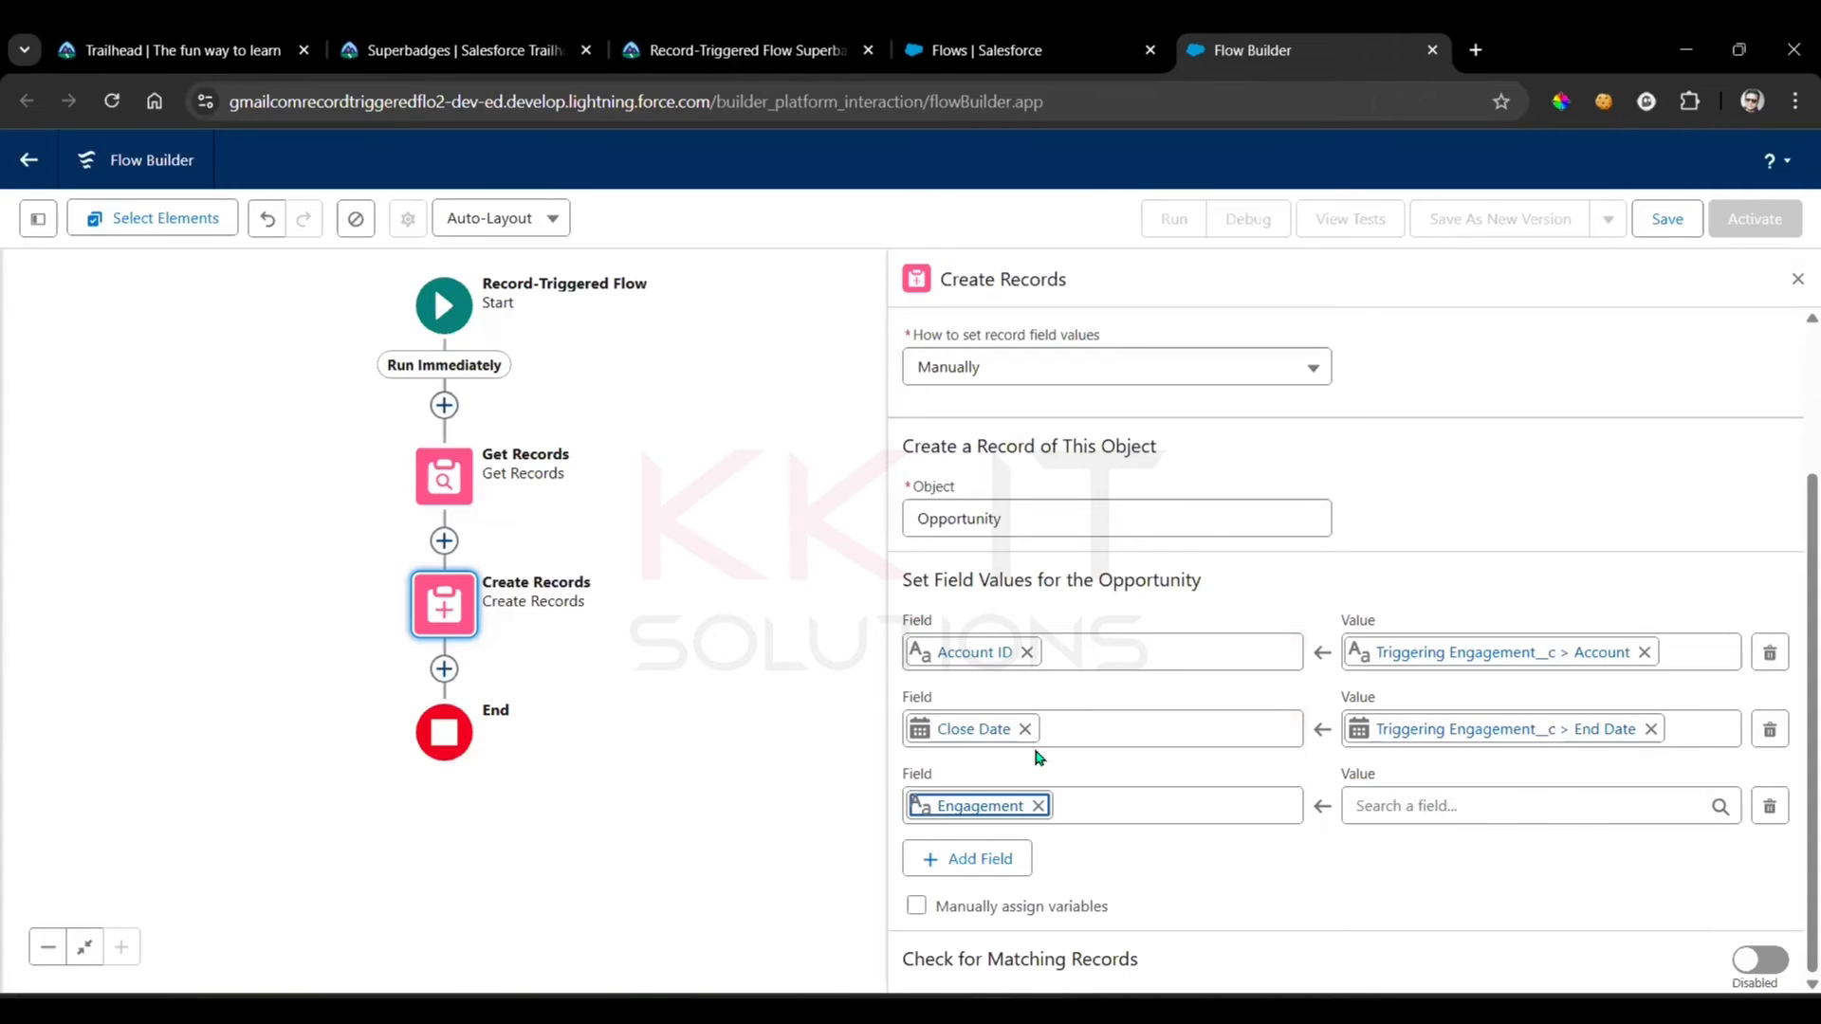
click(1494, 796)
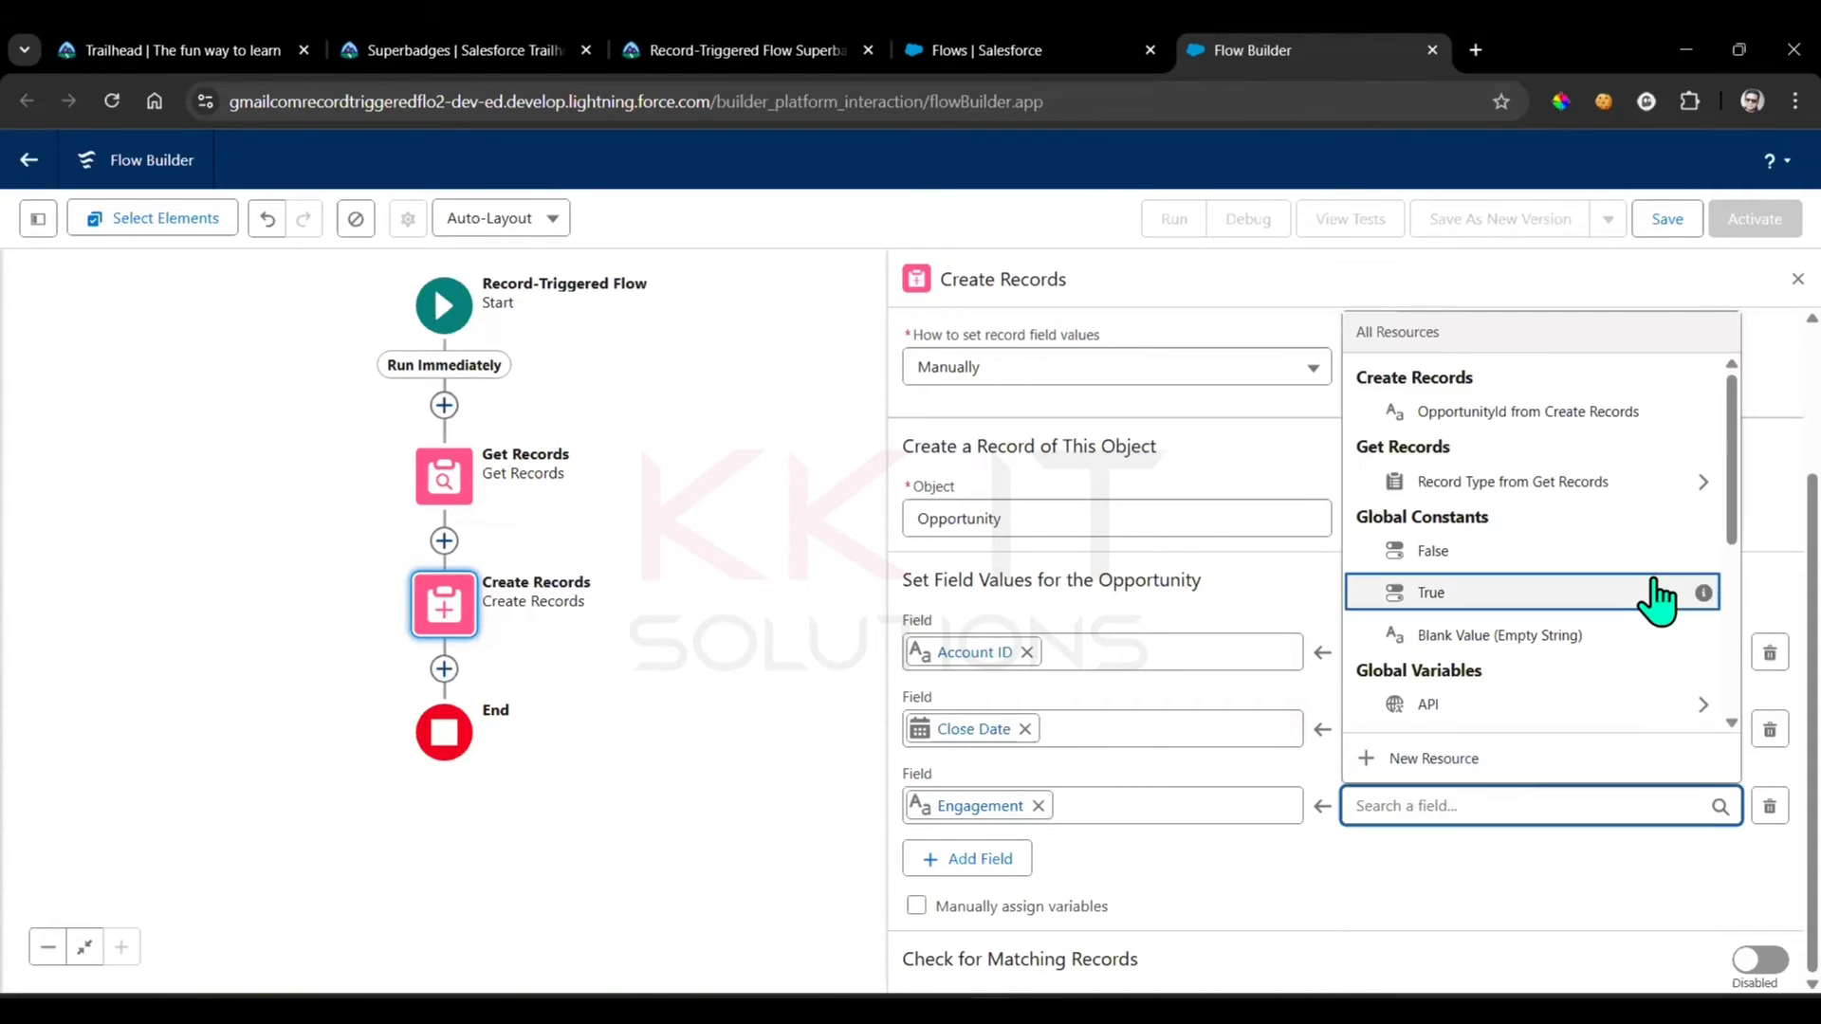
scroll(1612, 626, down, 5)
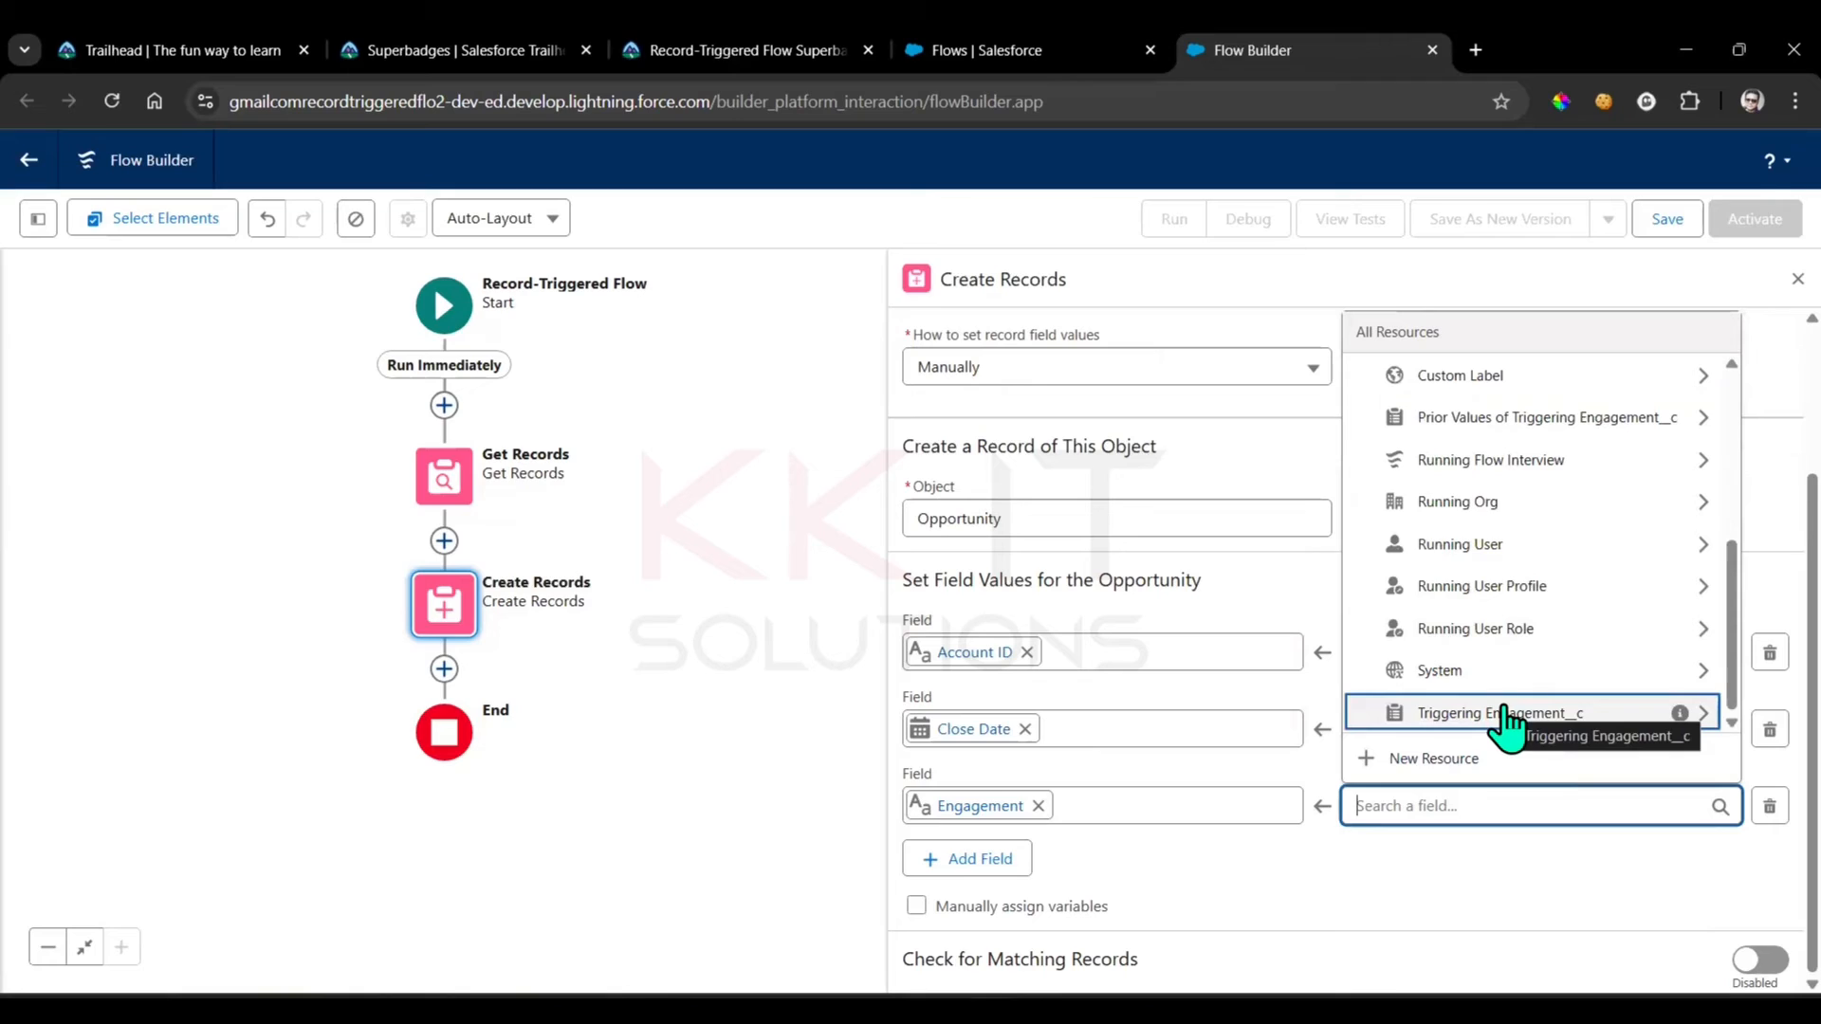
click(1505, 726)
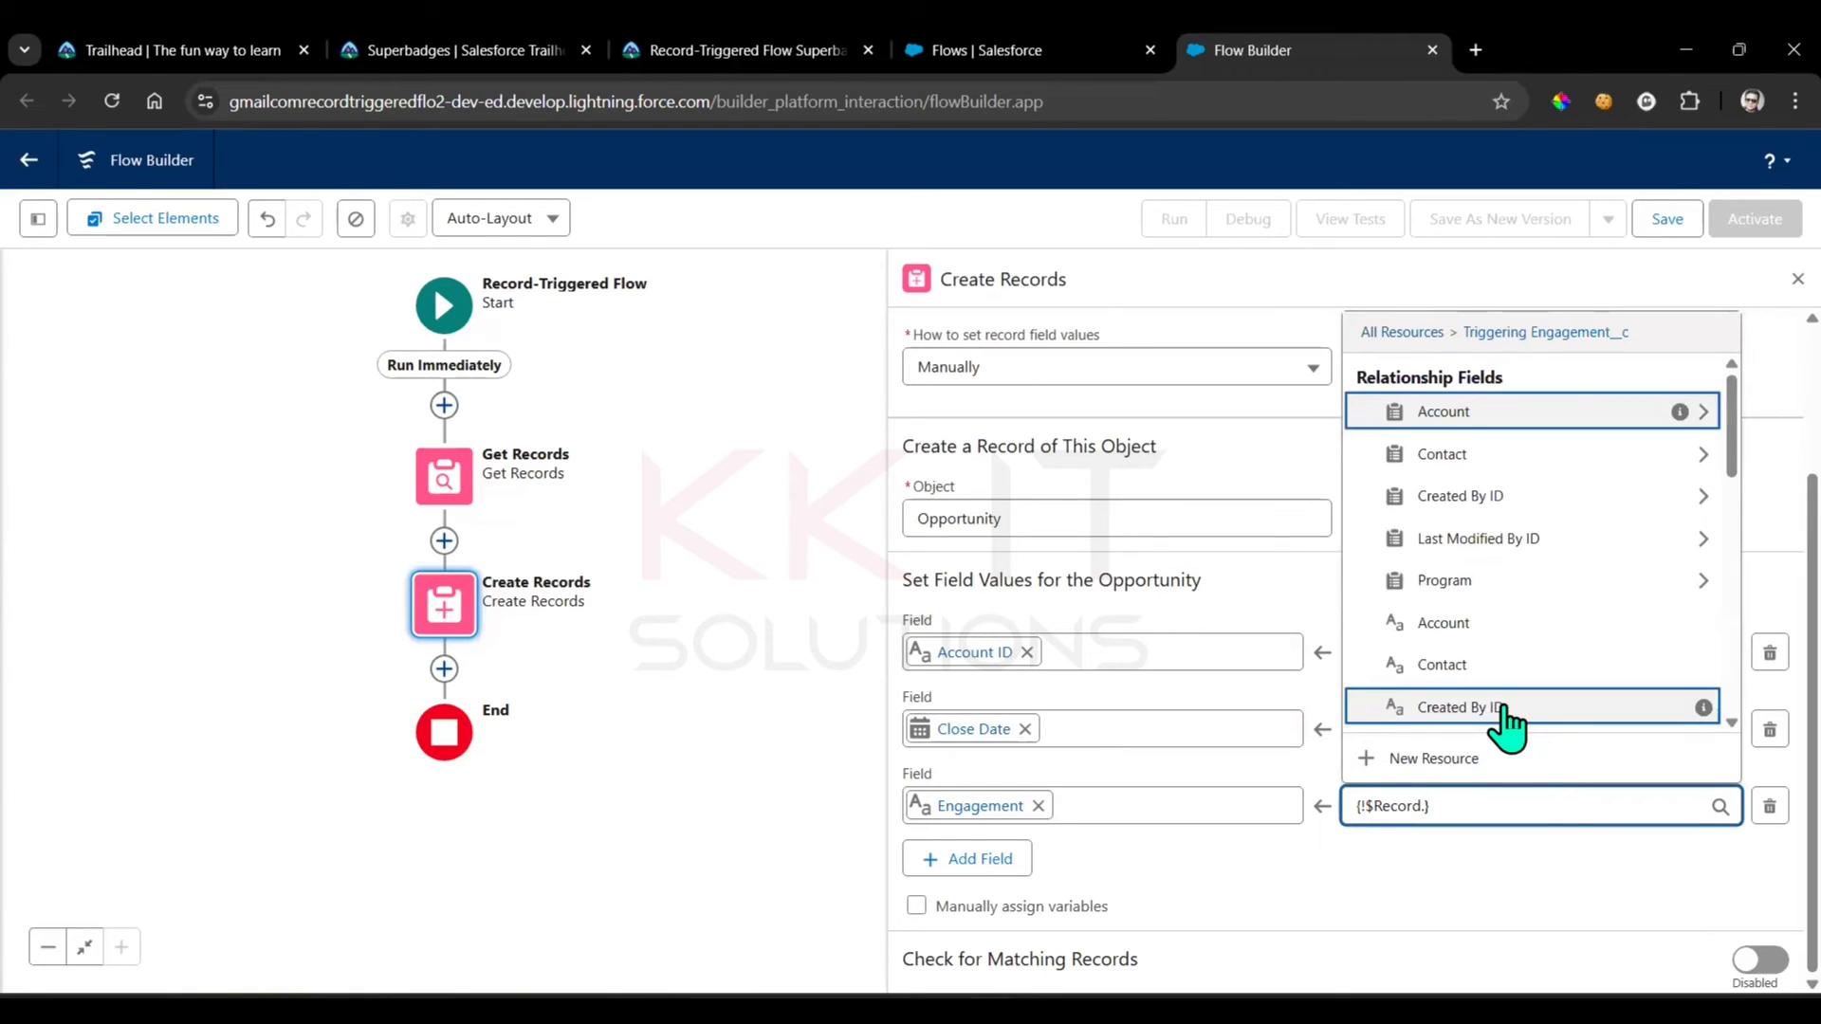
text(re)
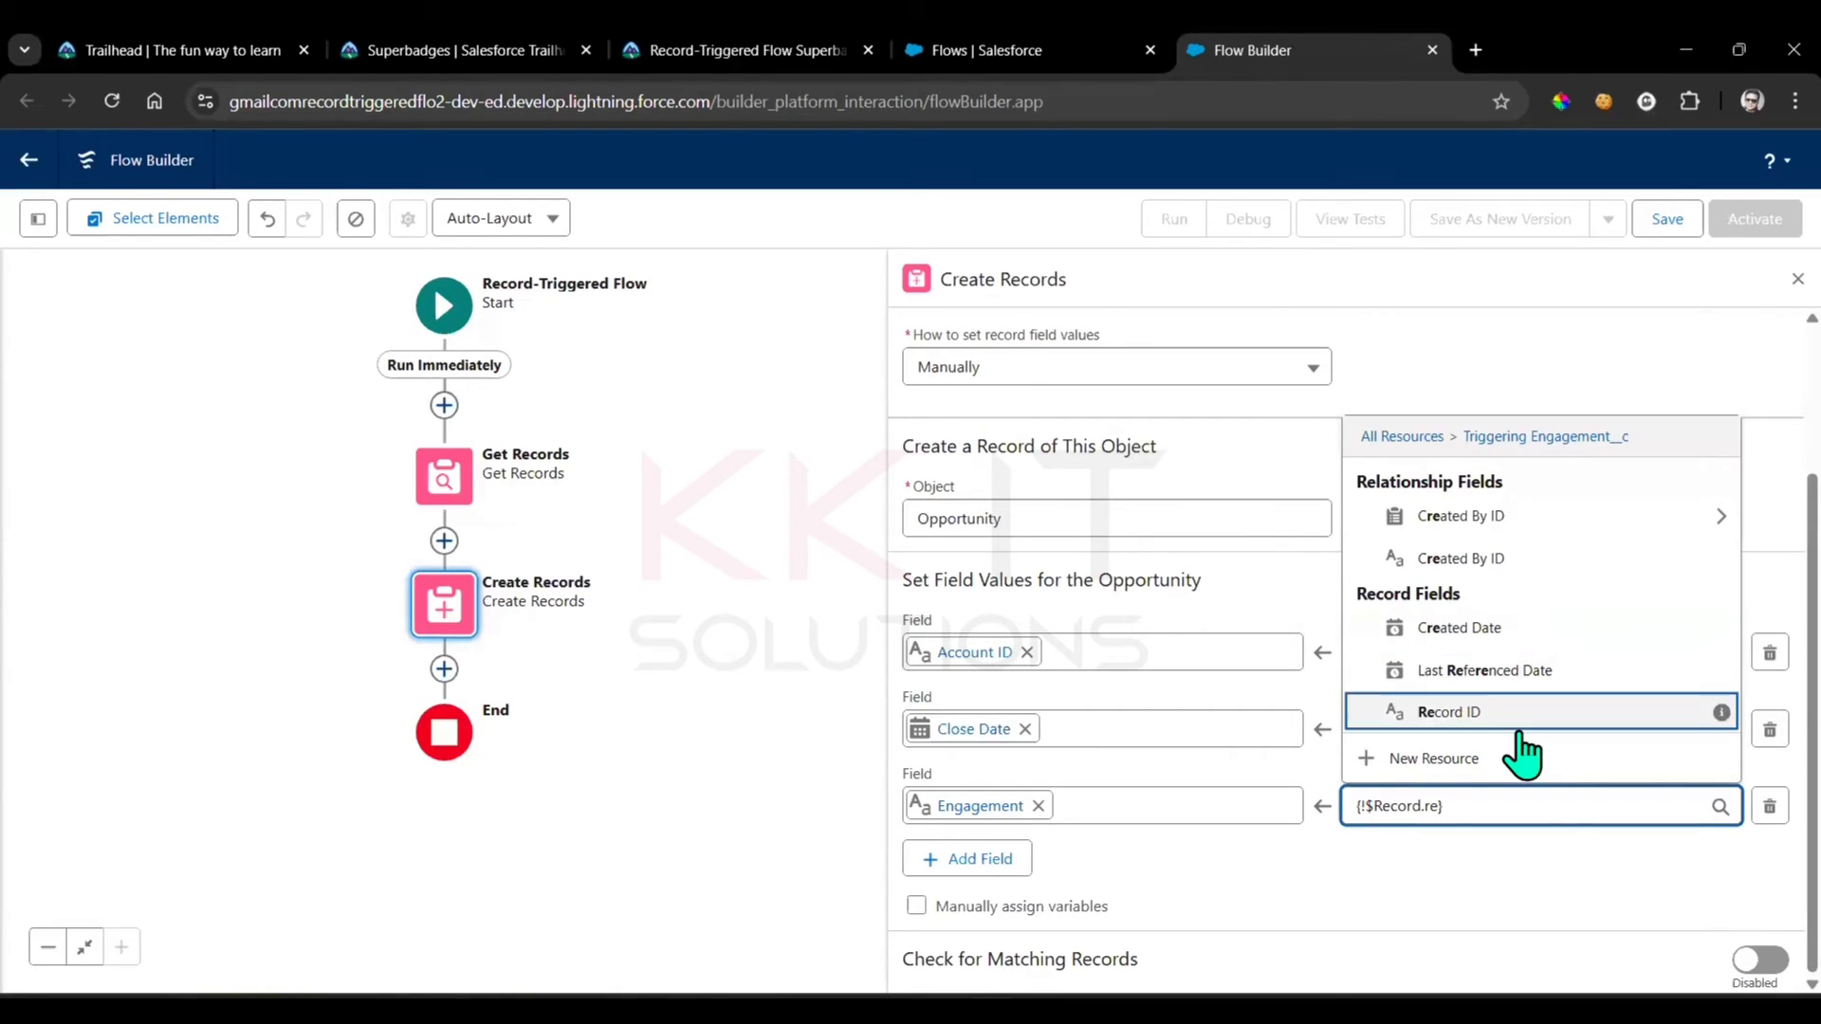
click(1508, 716)
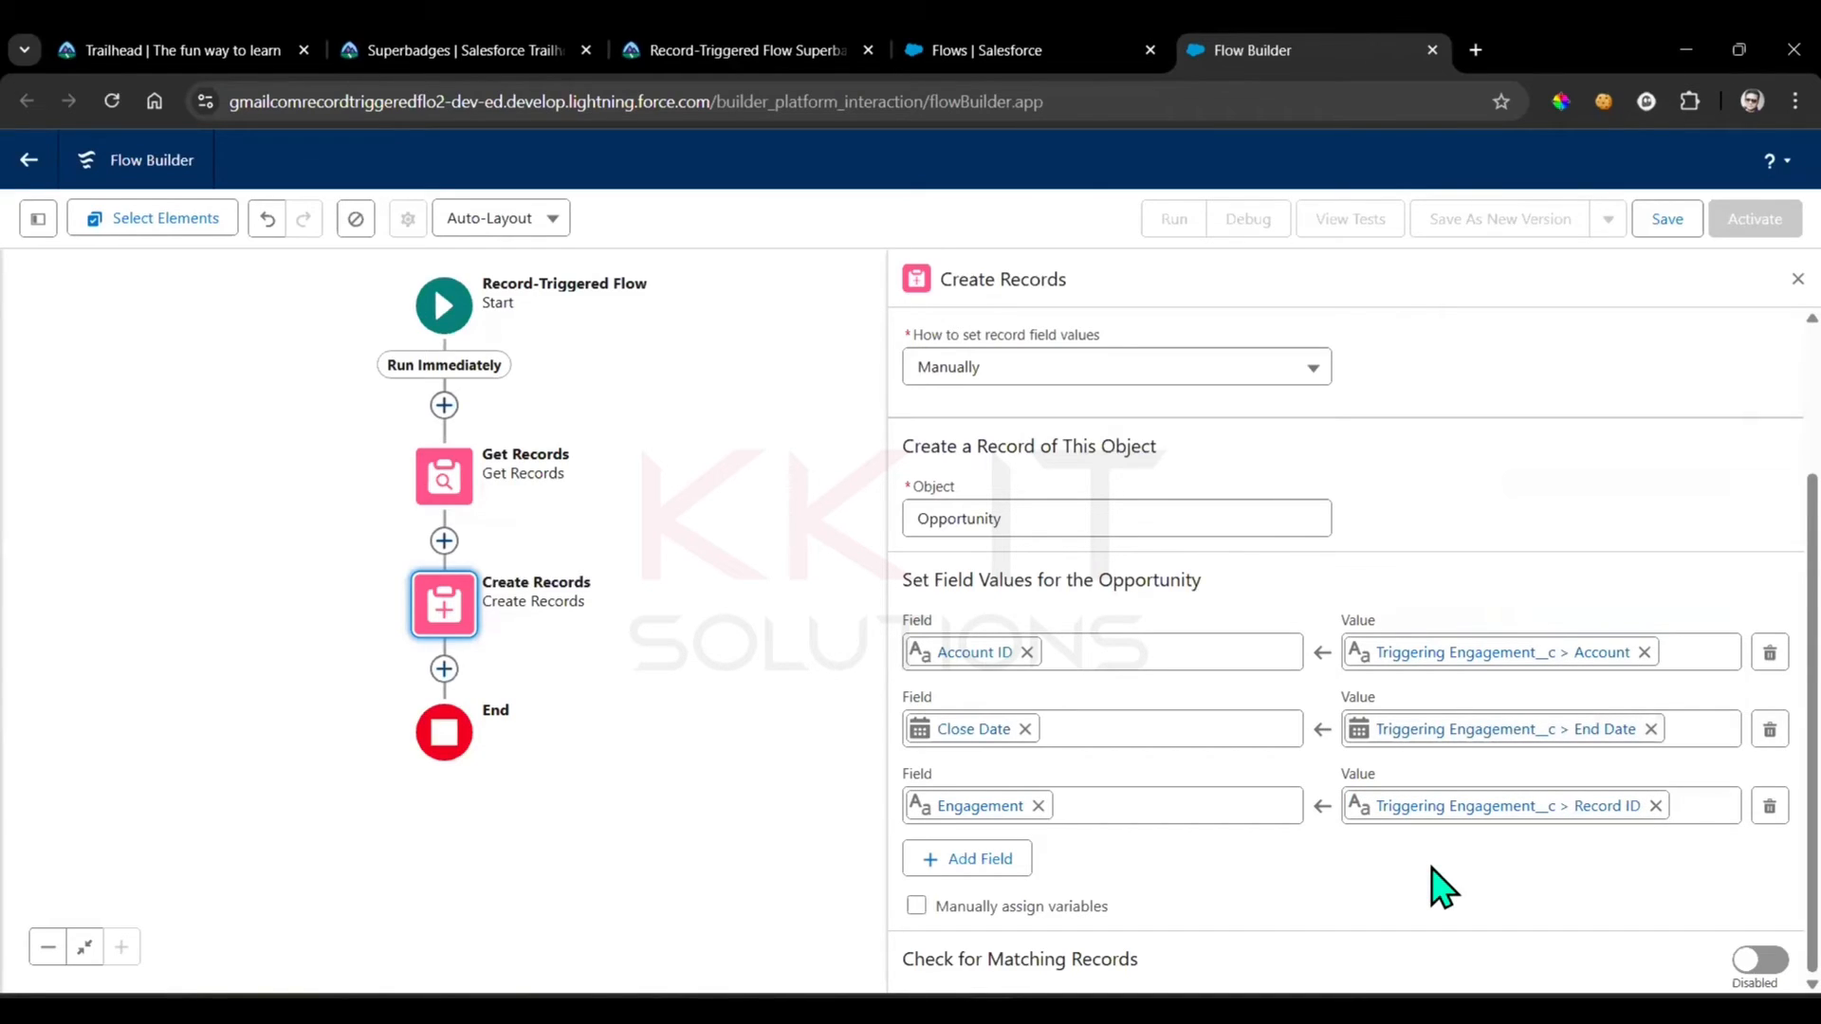
Add a fourth field row that sets the opportunity's Name to Triggering Engagement__c > Engagement Name
click(980, 861)
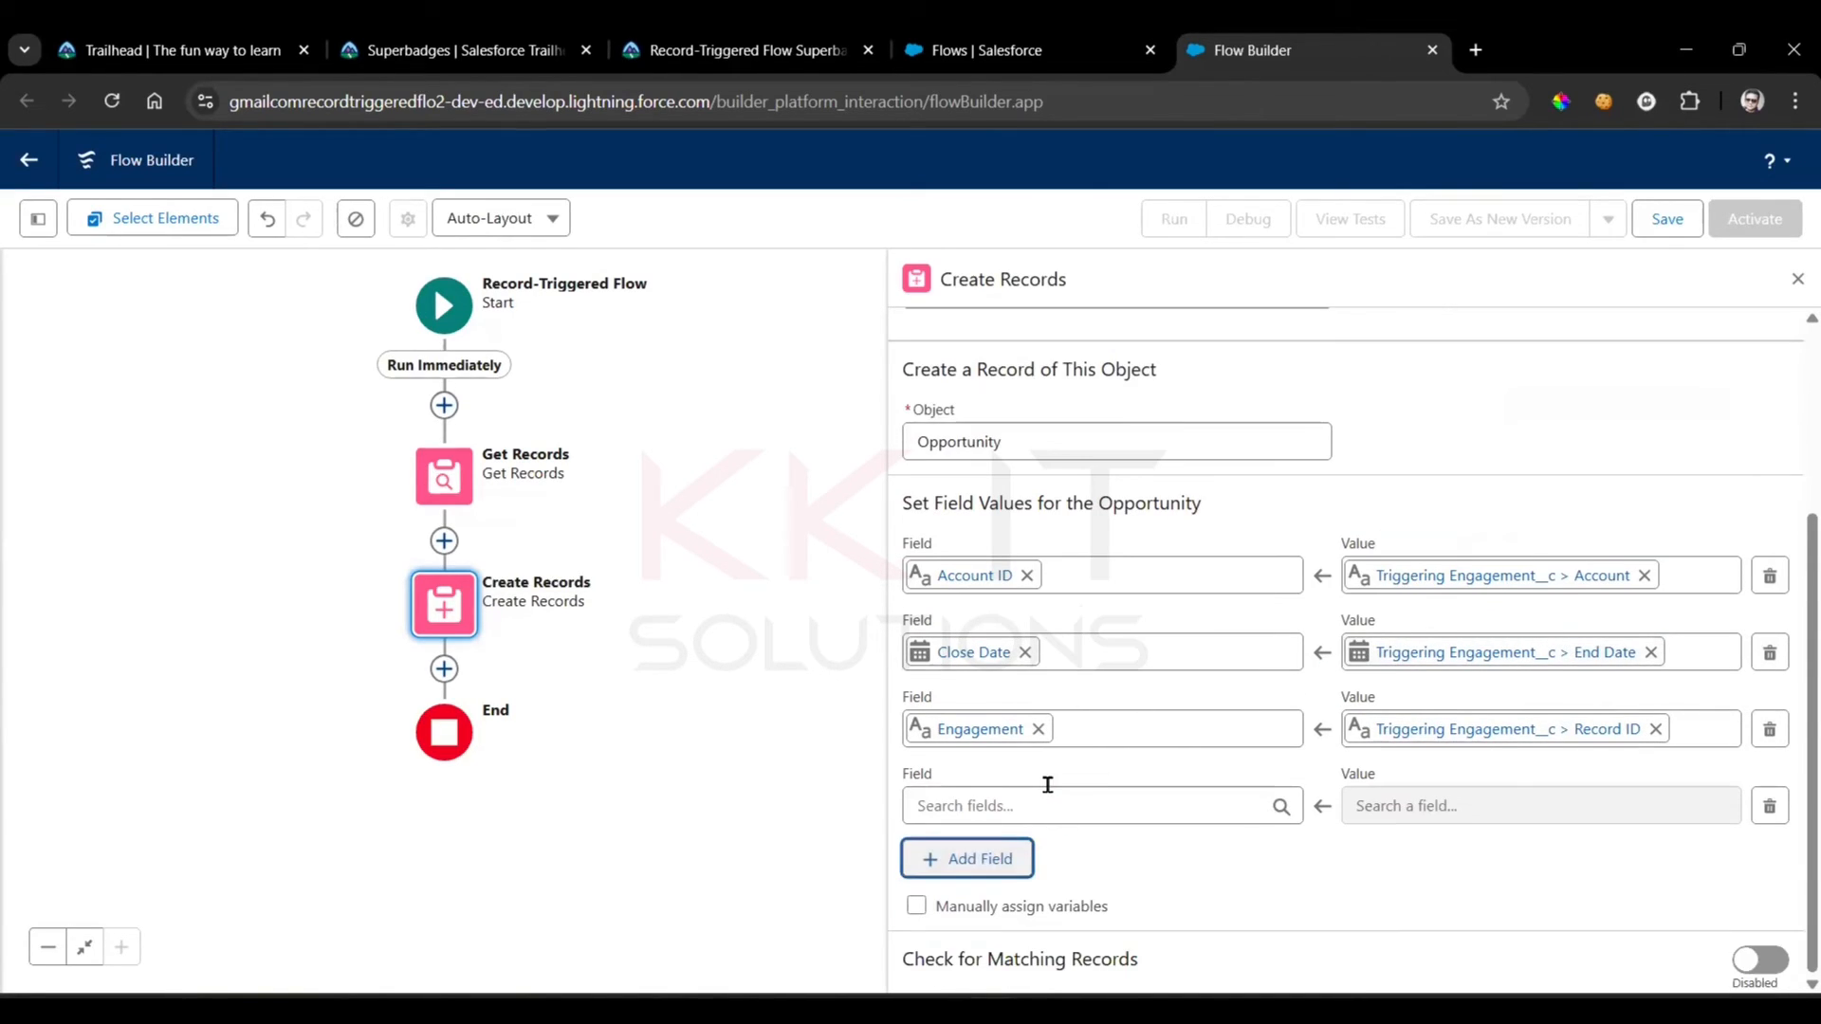
click(1048, 795)
text(na)
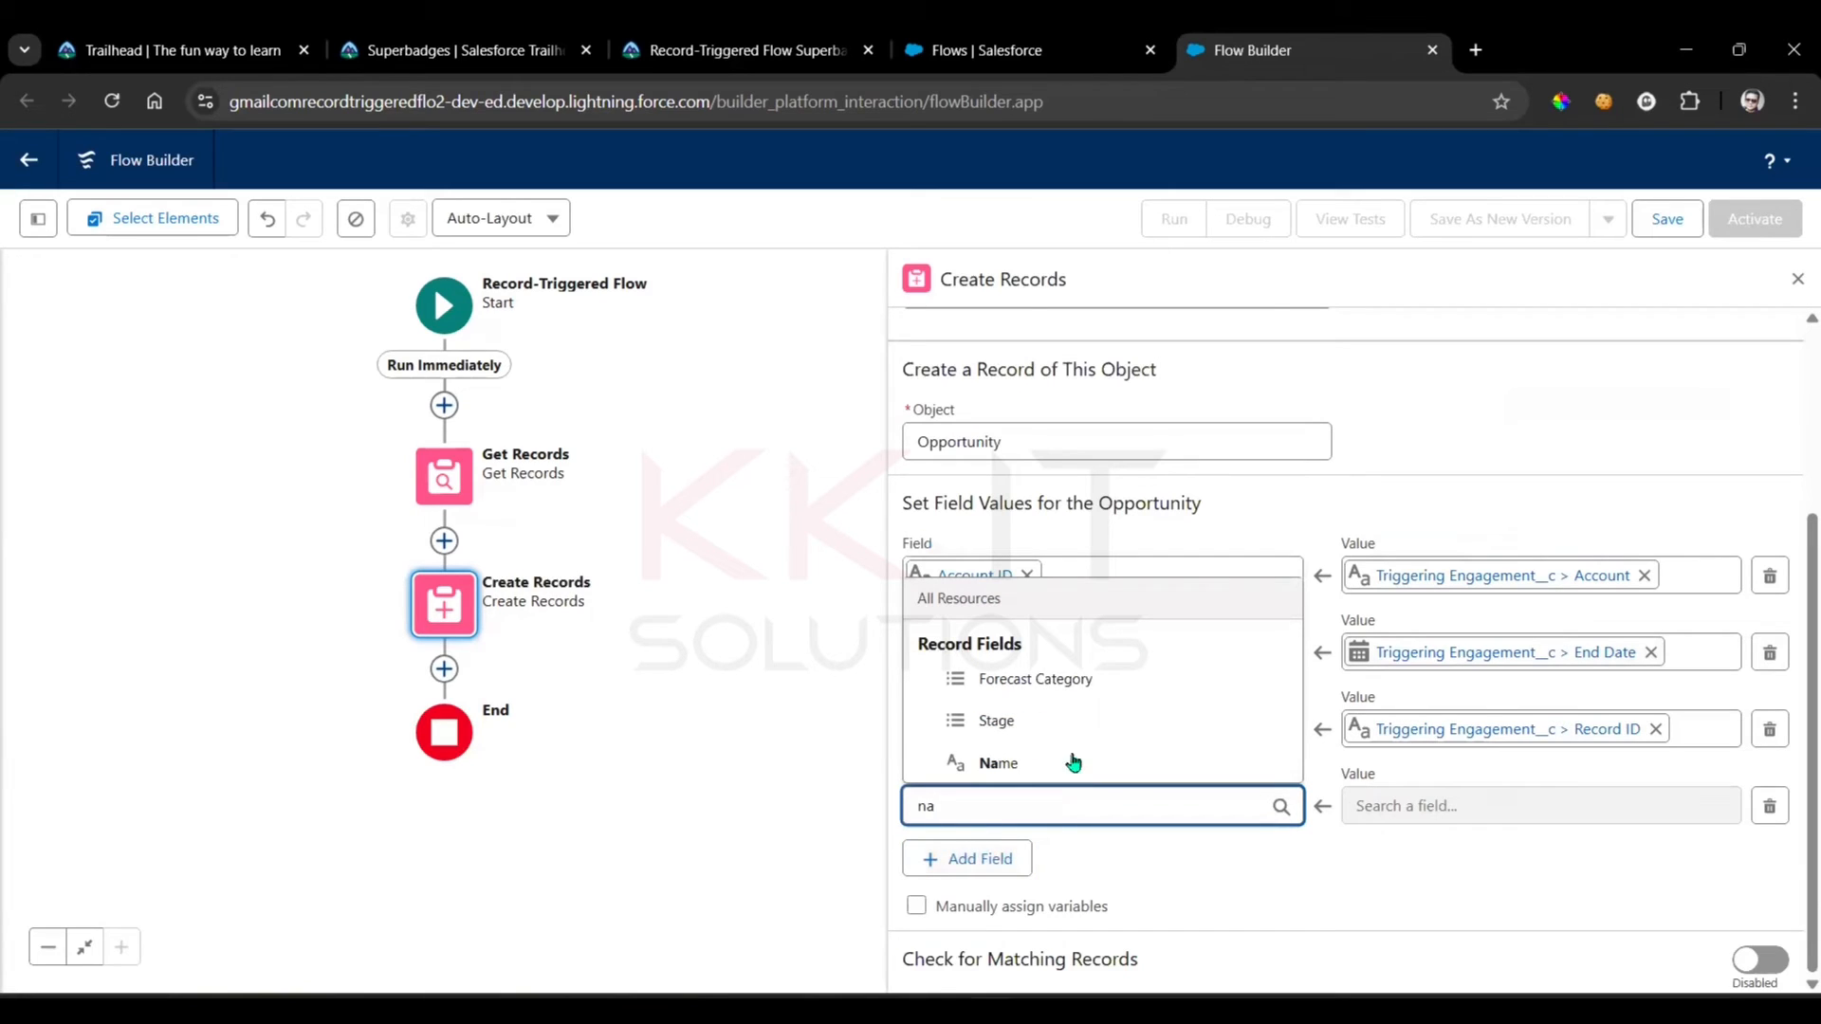
click(1072, 761)
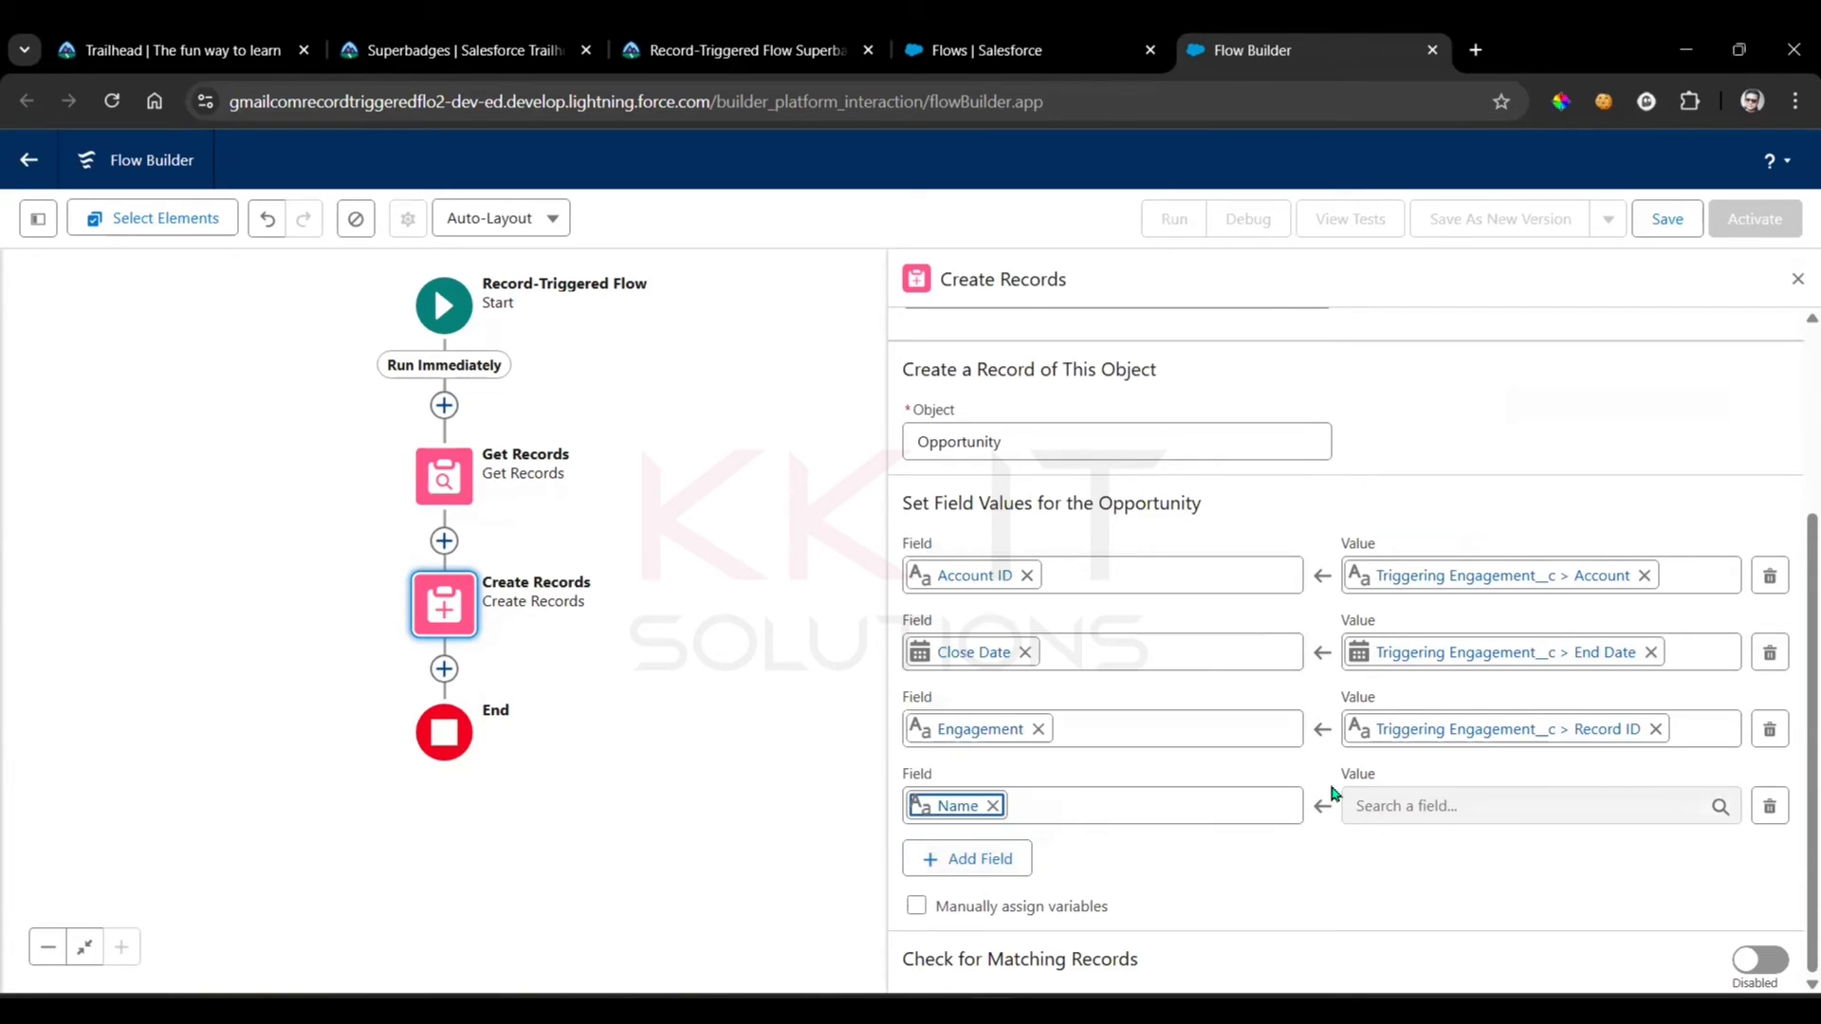
click(1521, 815)
scroll(1667, 607, down, 5)
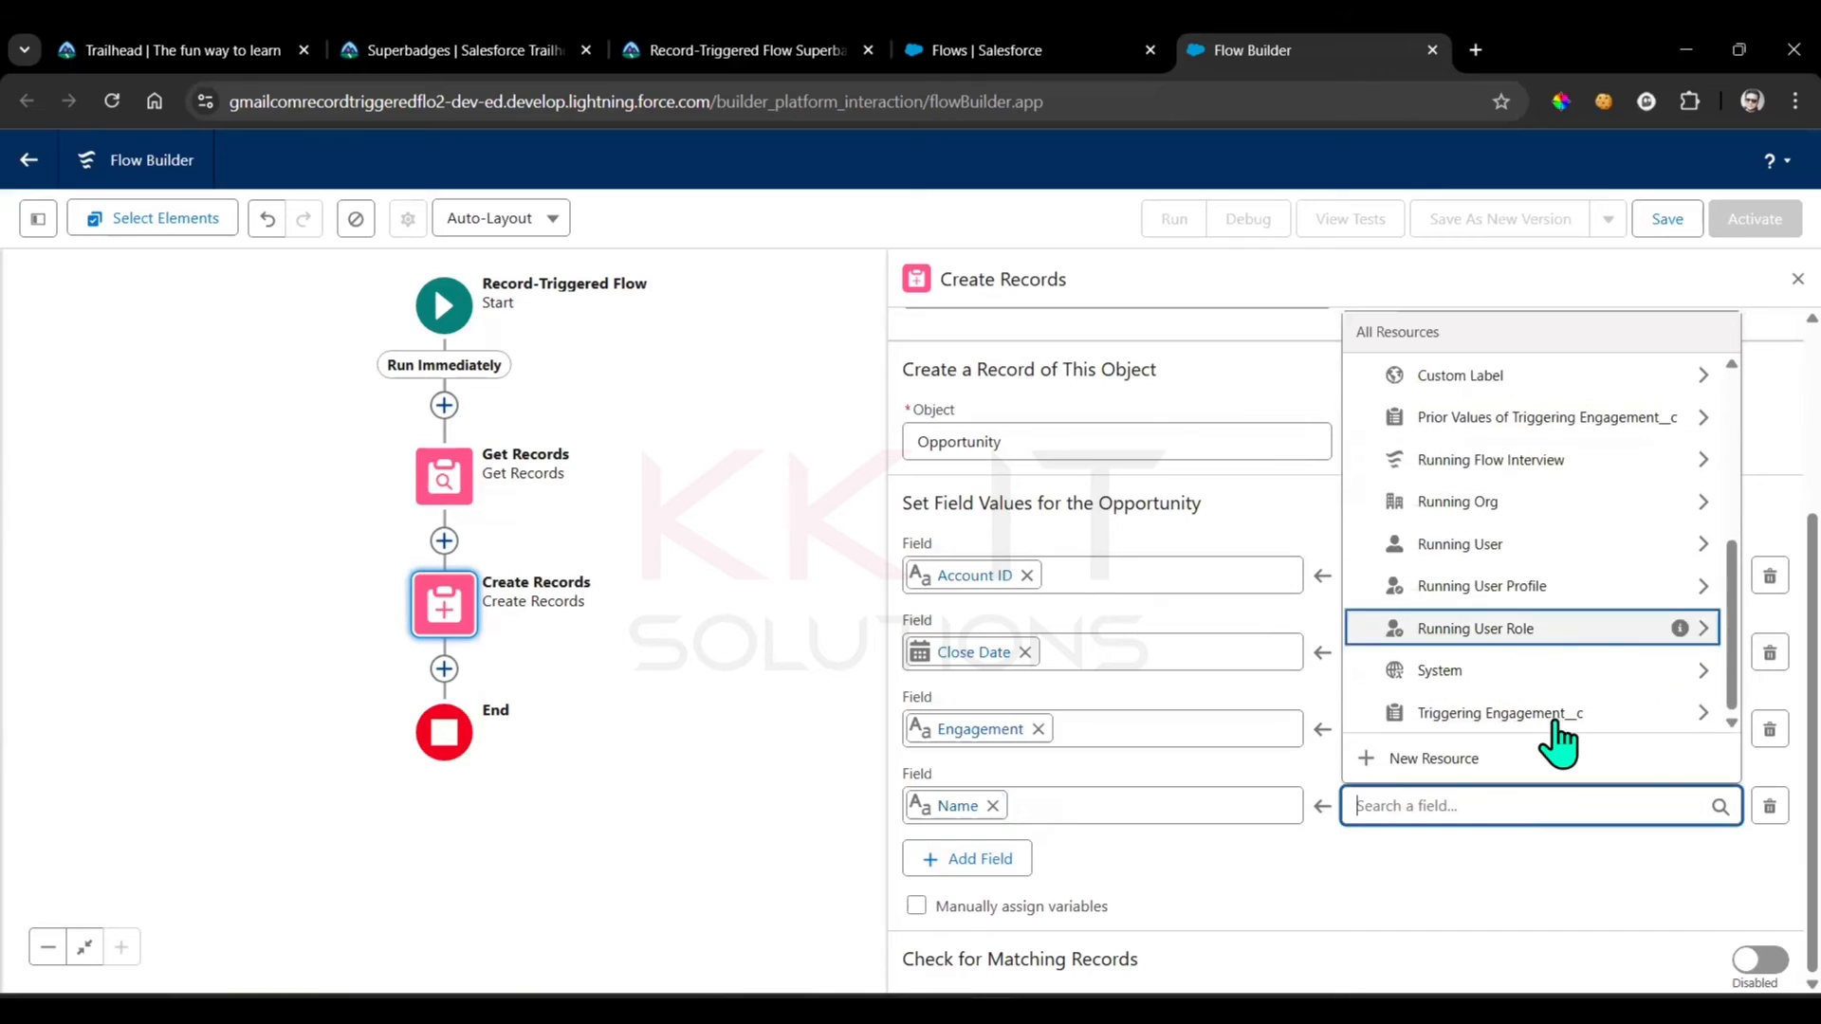
click(1556, 719)
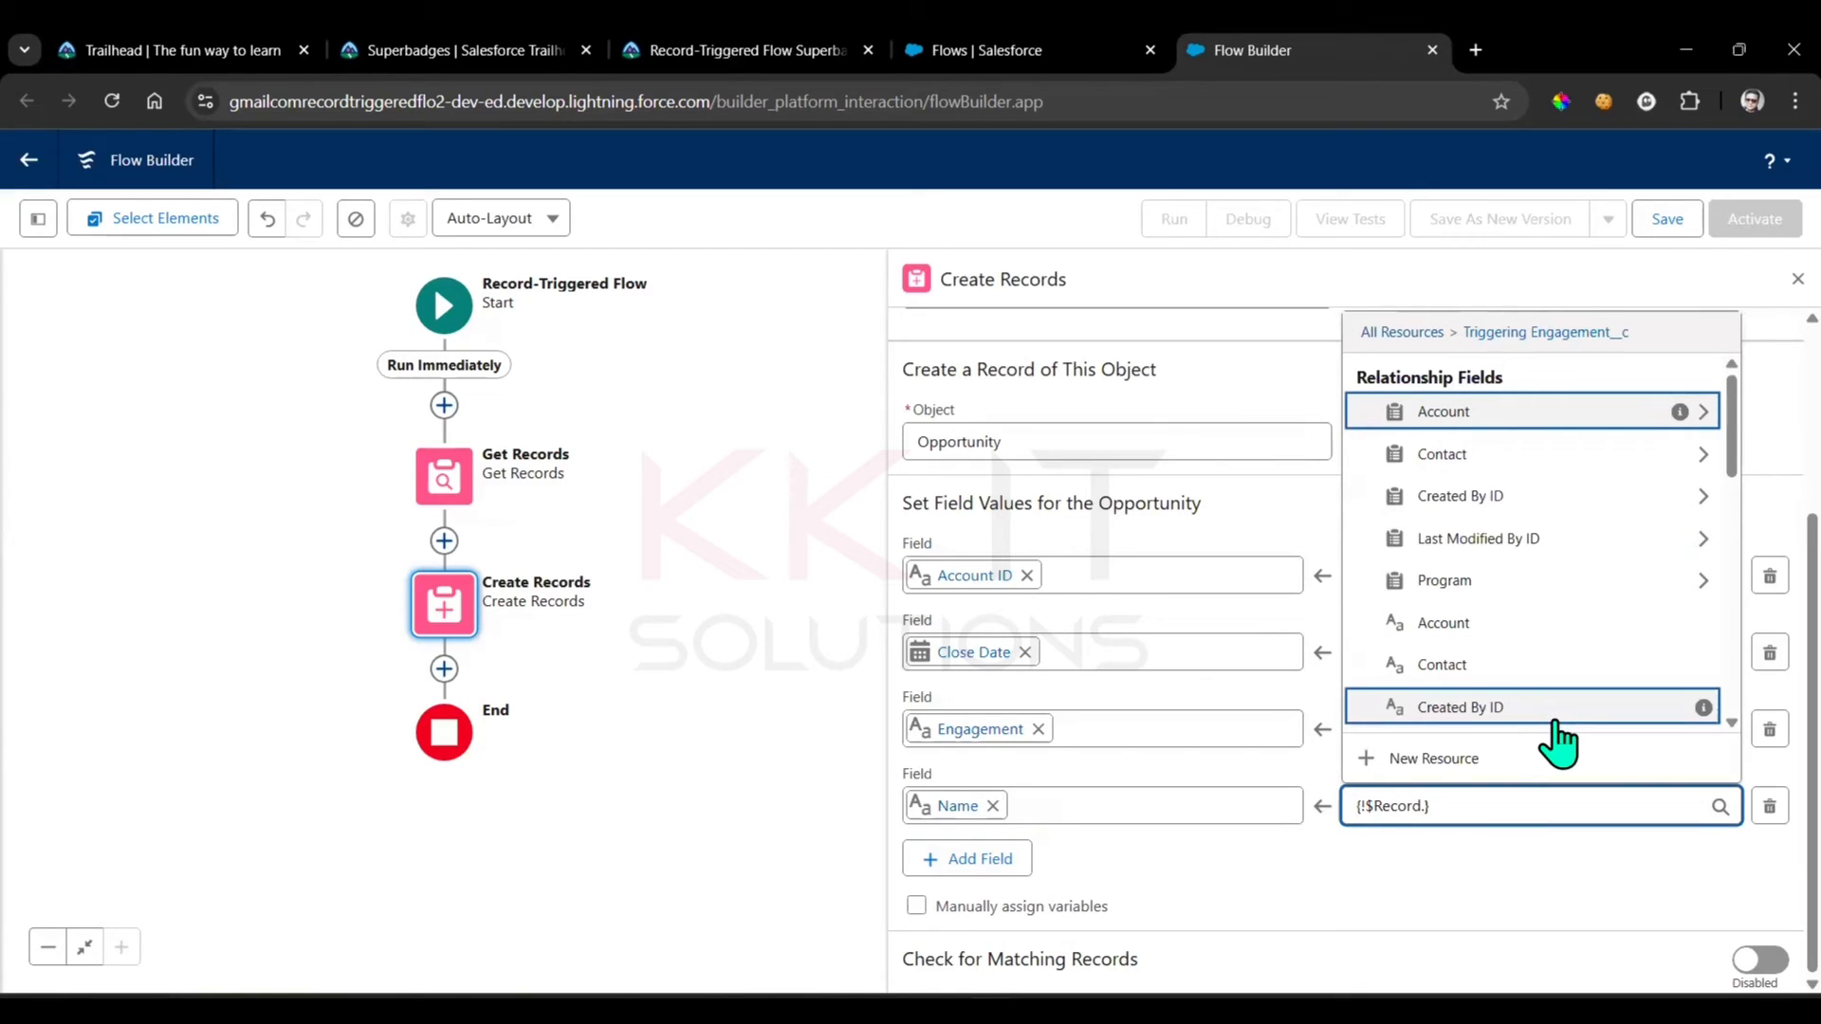
text(en)
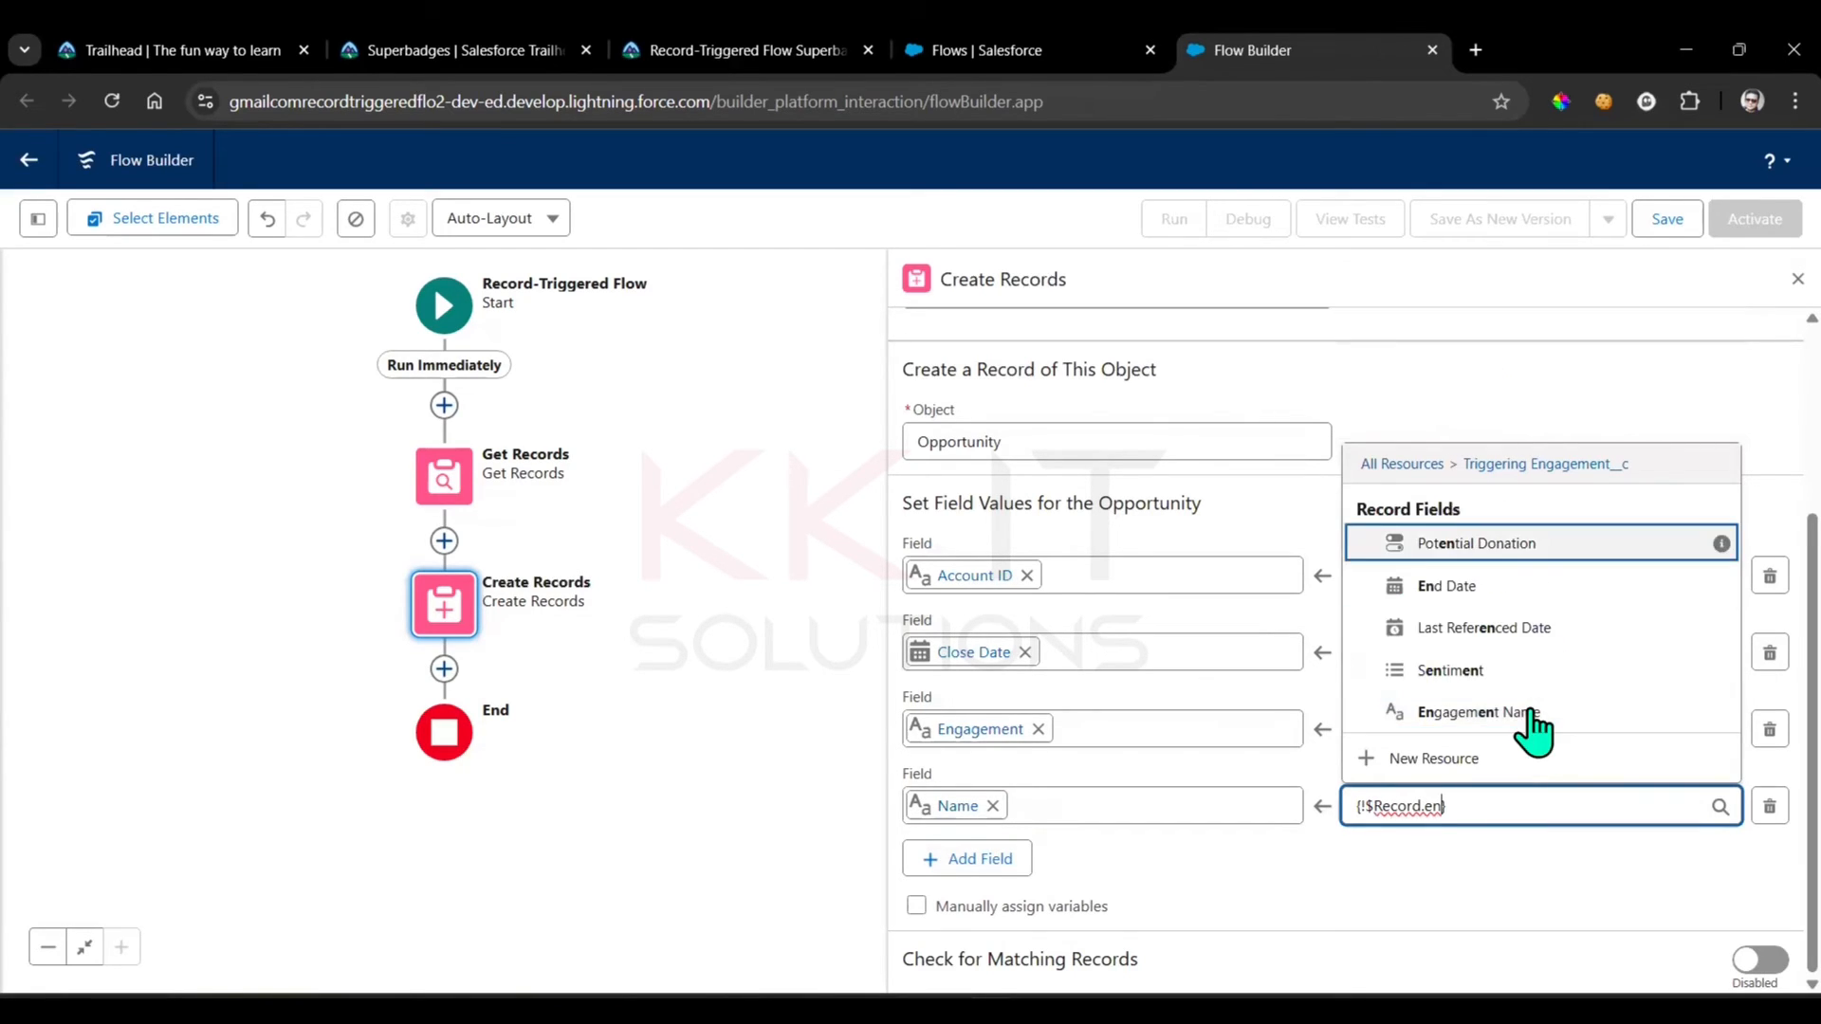
click(1533, 723)
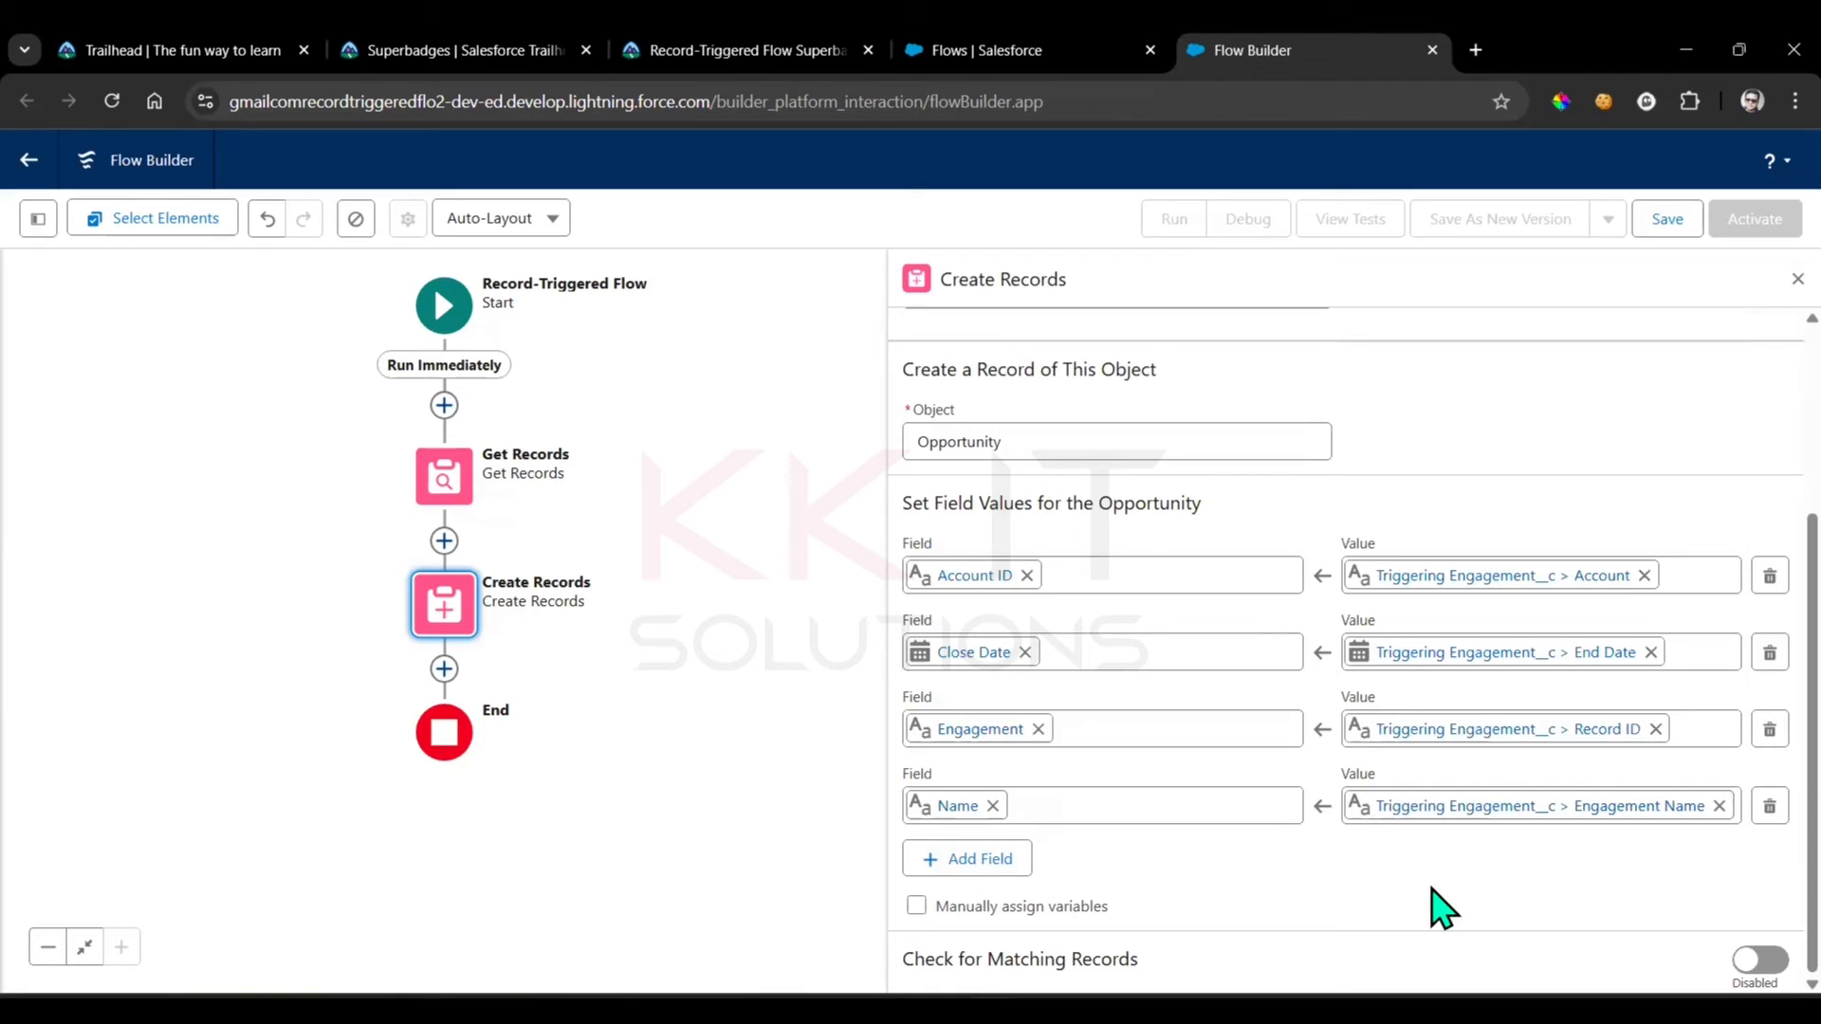
Check the required stage in the superbadge instructions and set the opportunity's Stage to Prospecting in a fifth field row
click(953, 860)
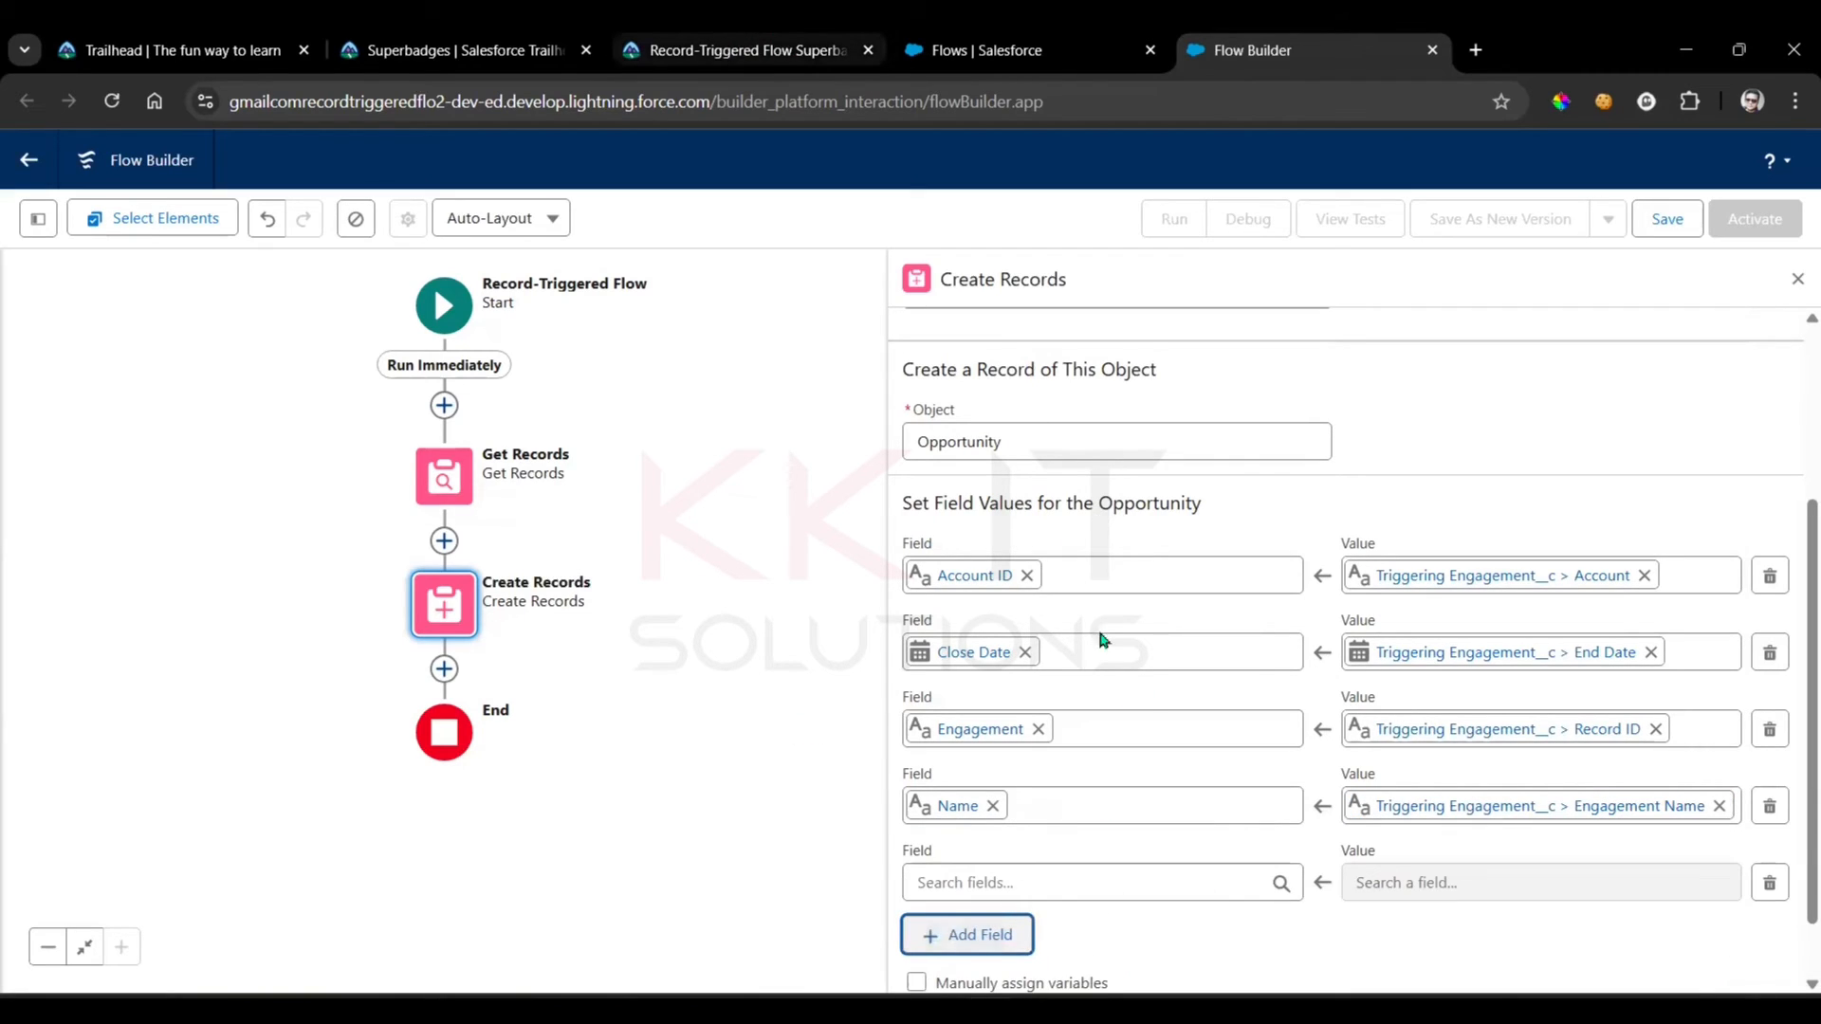
key(ctrl+3)
drag(645, 834, 849, 834)
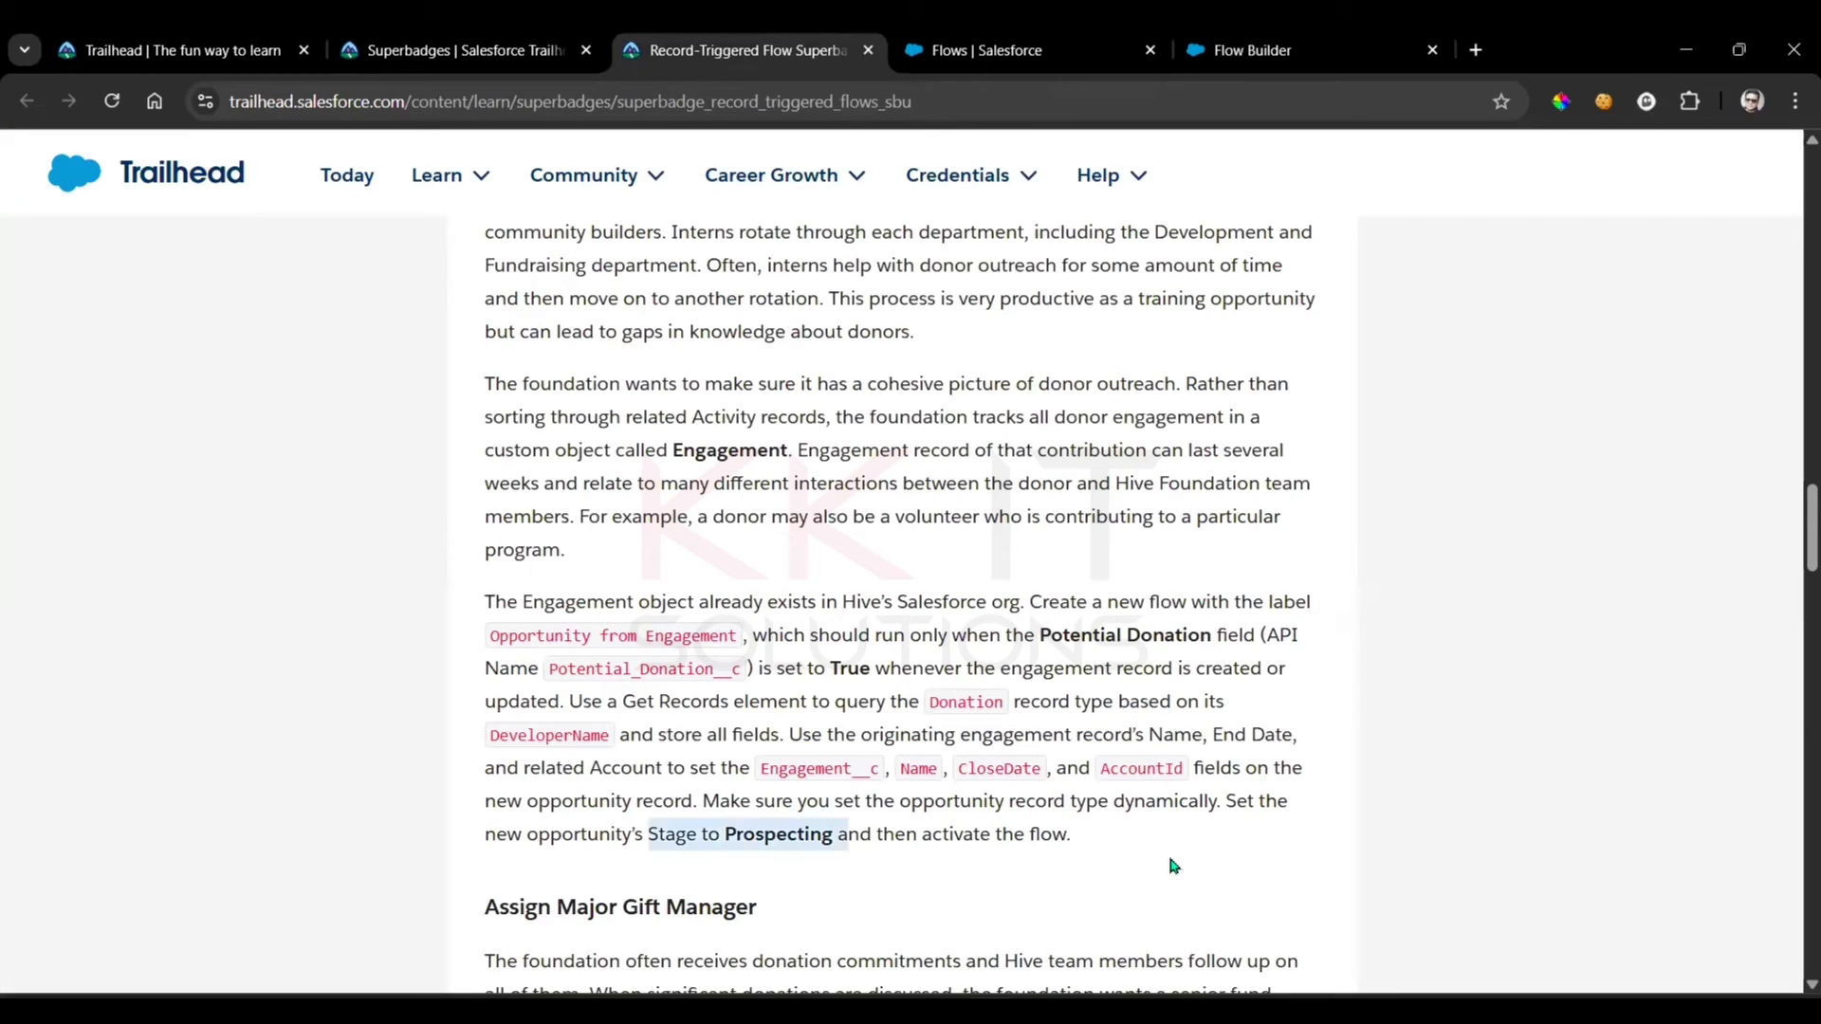
click(1175, 865)
click(1301, 43)
scroll(1041, 808, down, 1)
click(1041, 808)
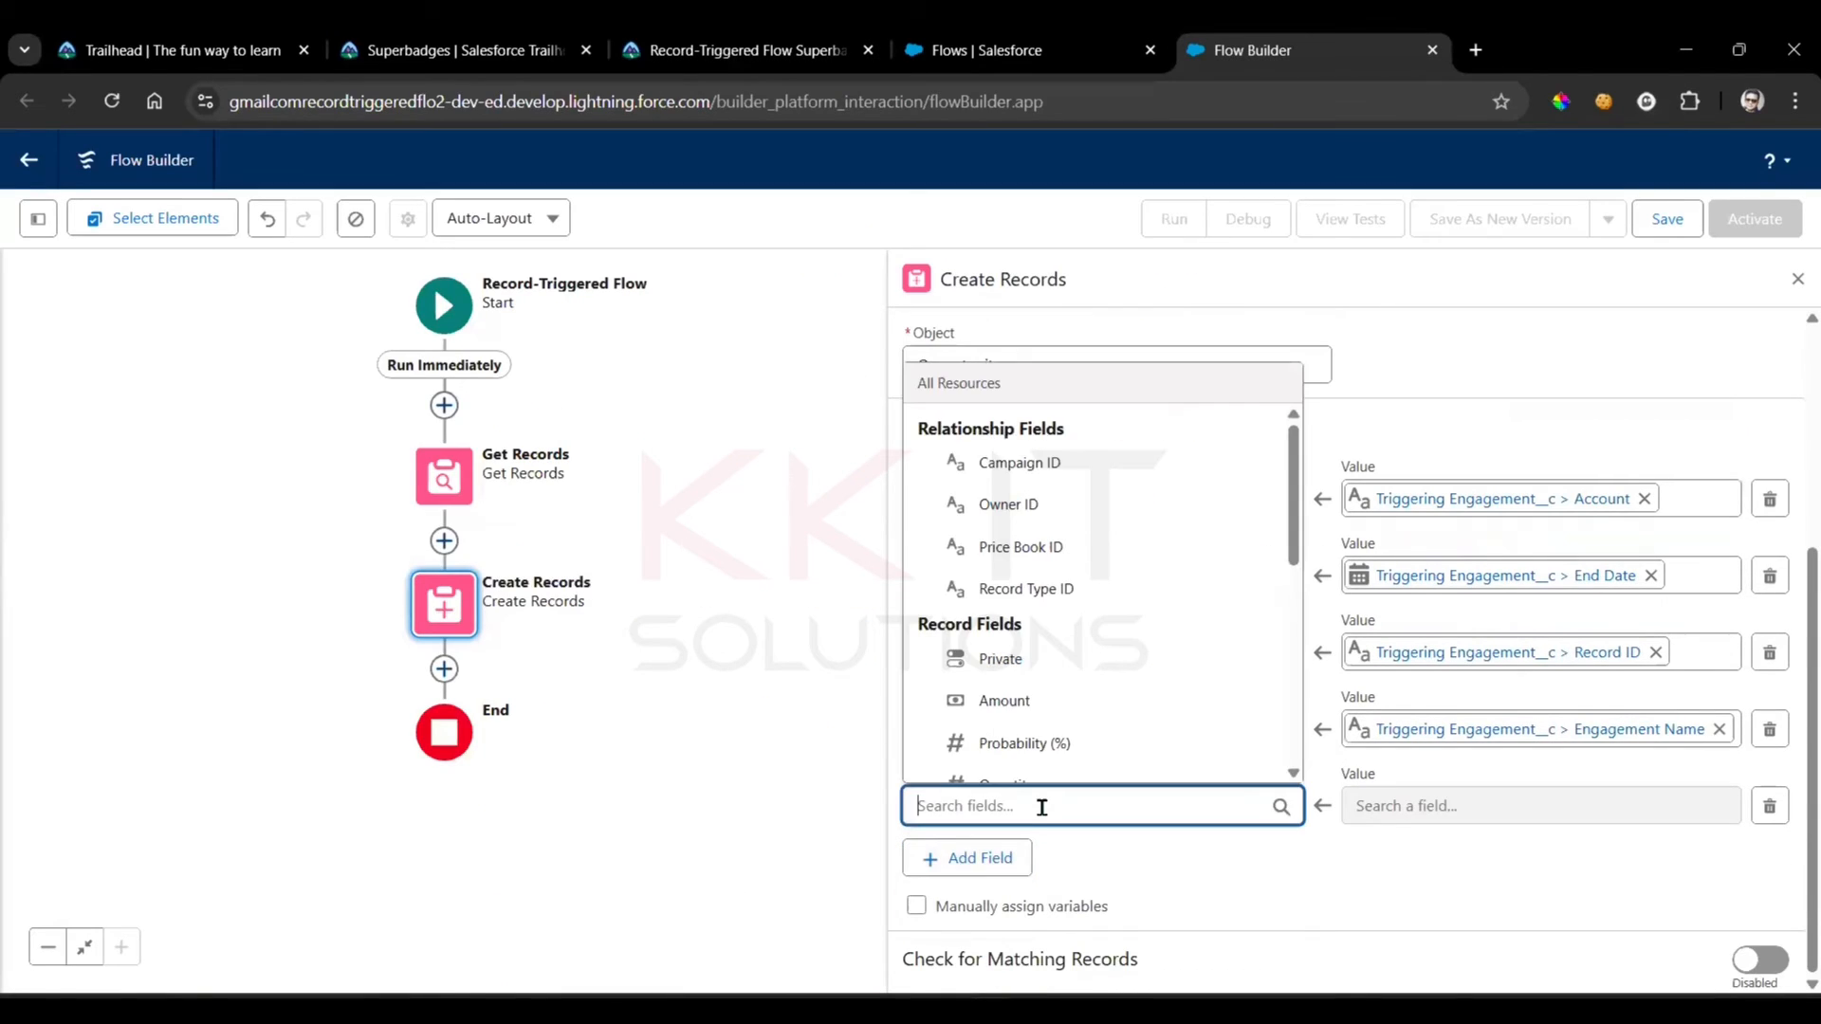
text(sta)
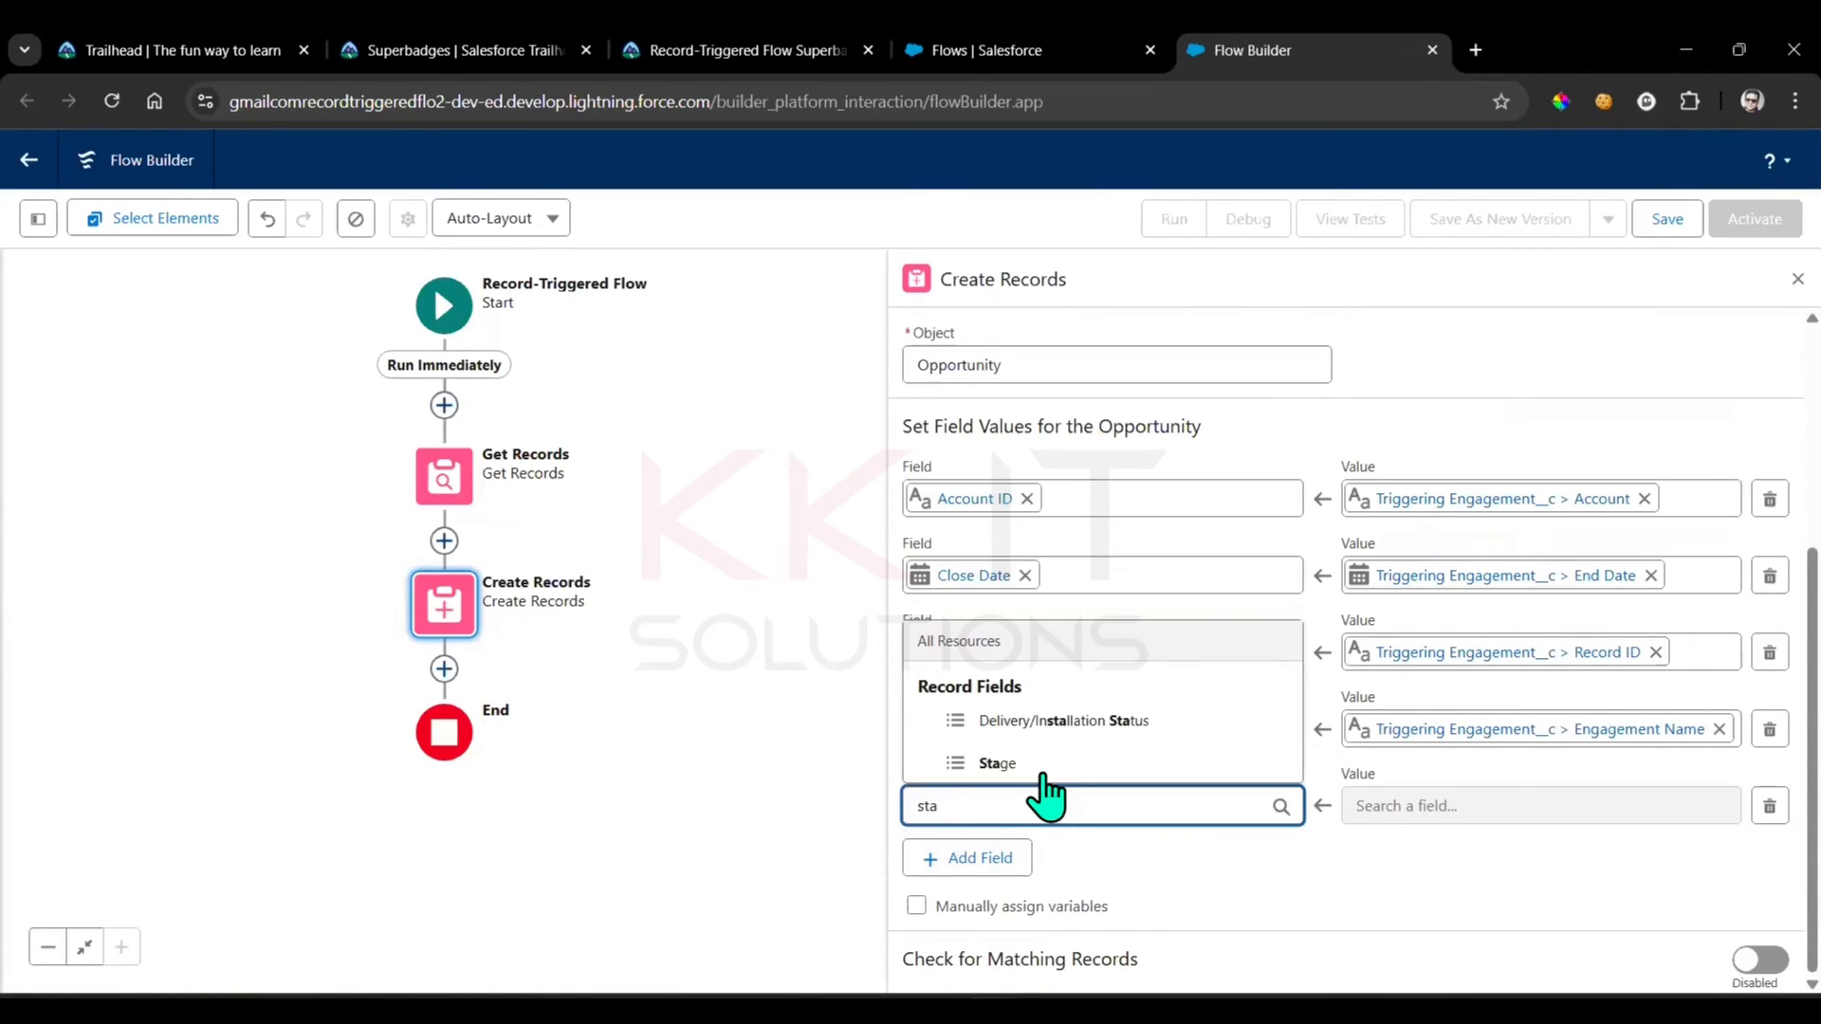
click(1044, 765)
click(1421, 802)
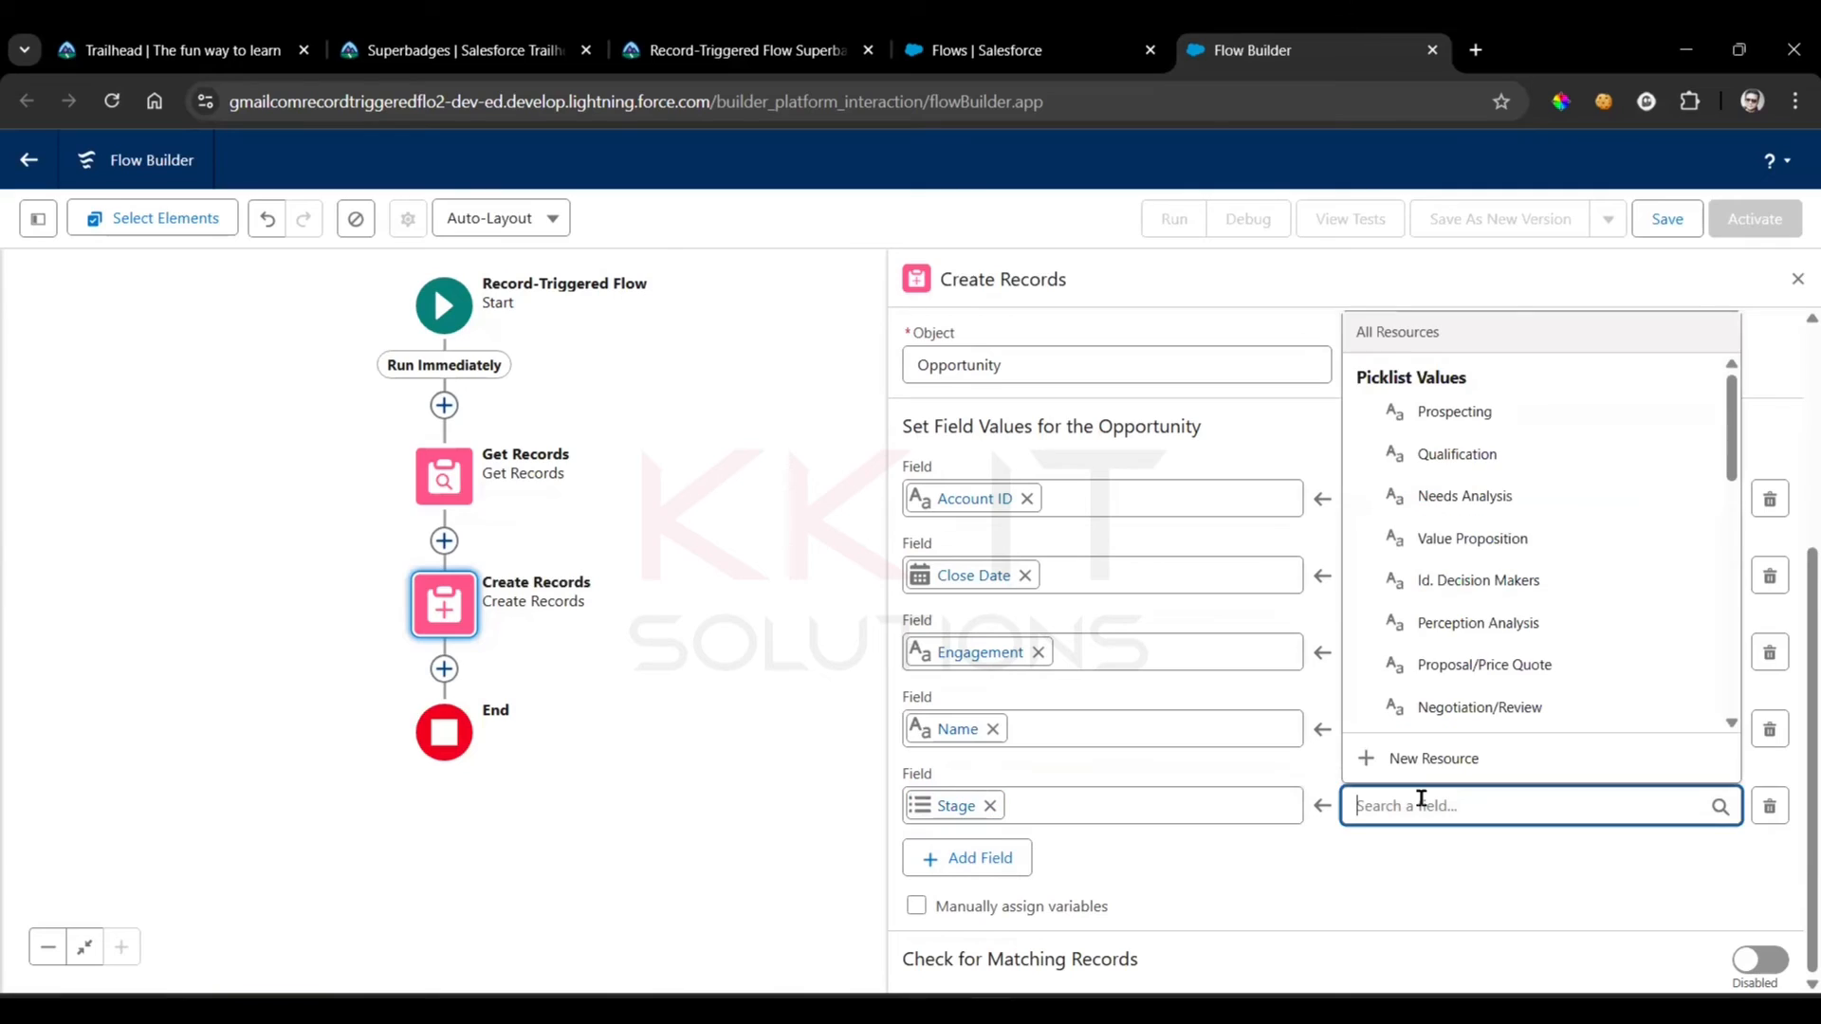
click(1496, 411)
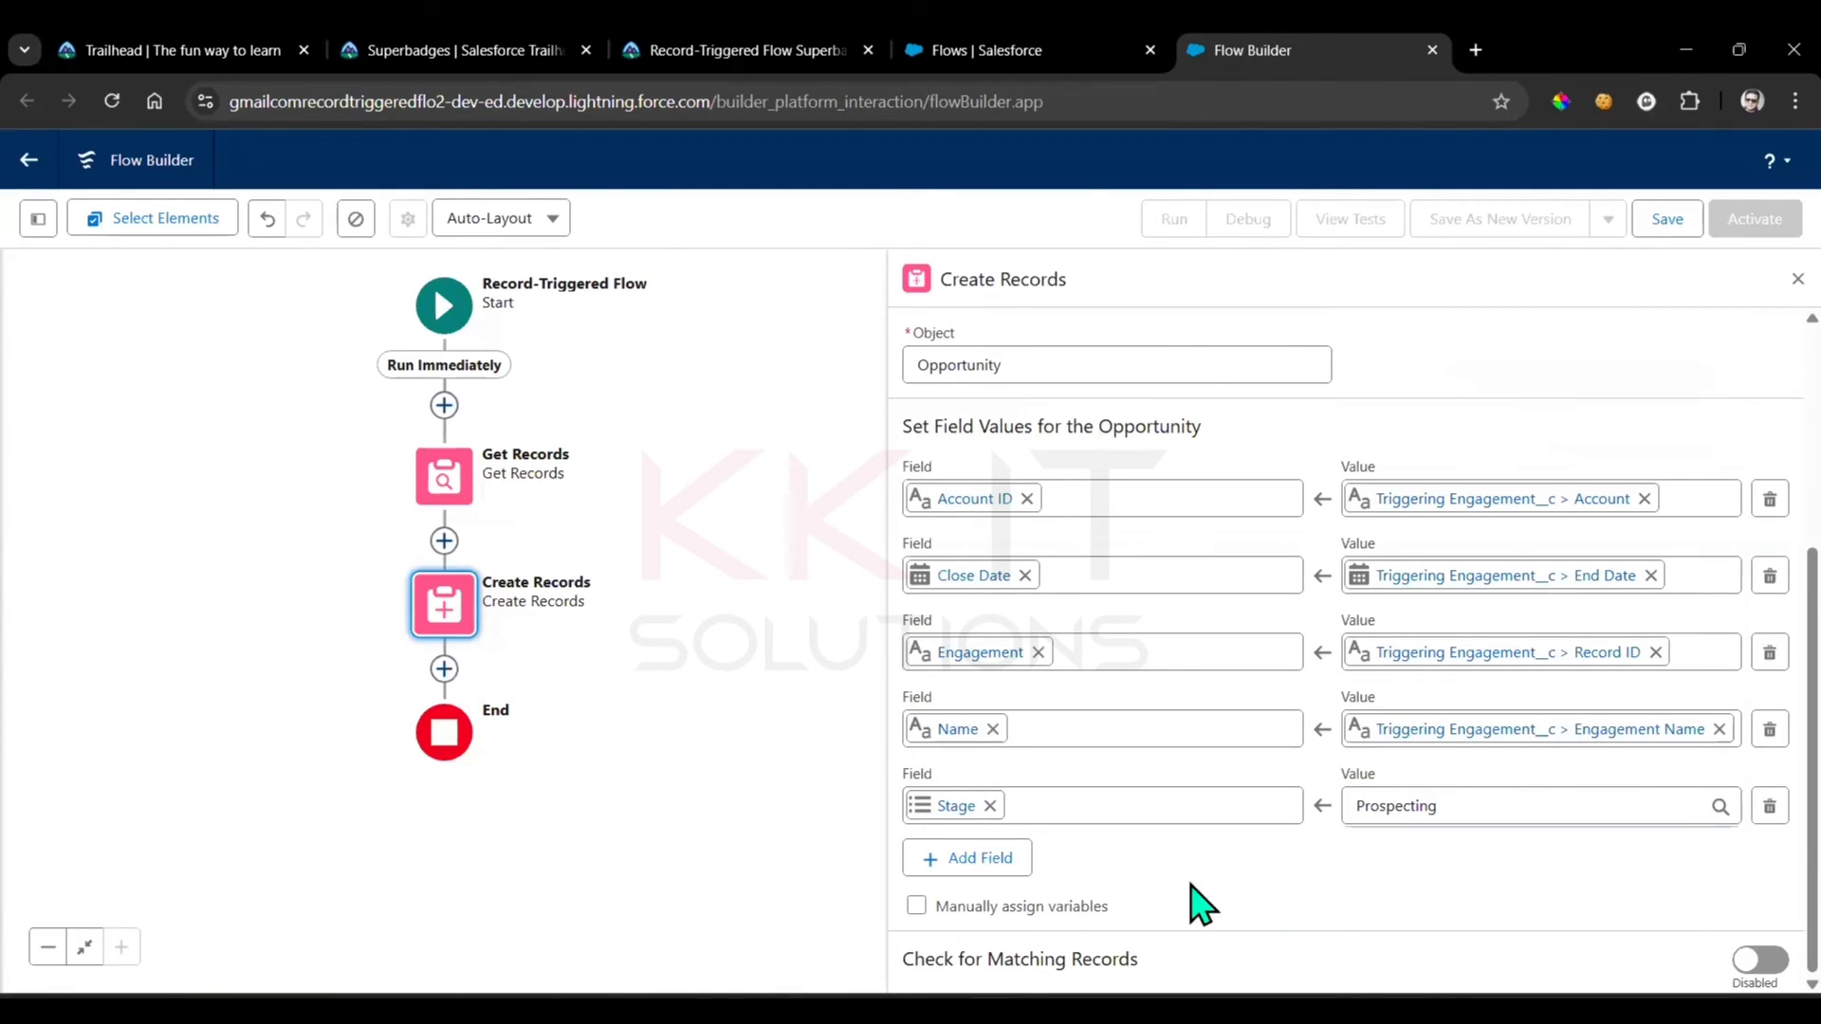
Recheck the record type requirement in the superbadge instructions and add a sixth field row for Record Type ID
click(977, 858)
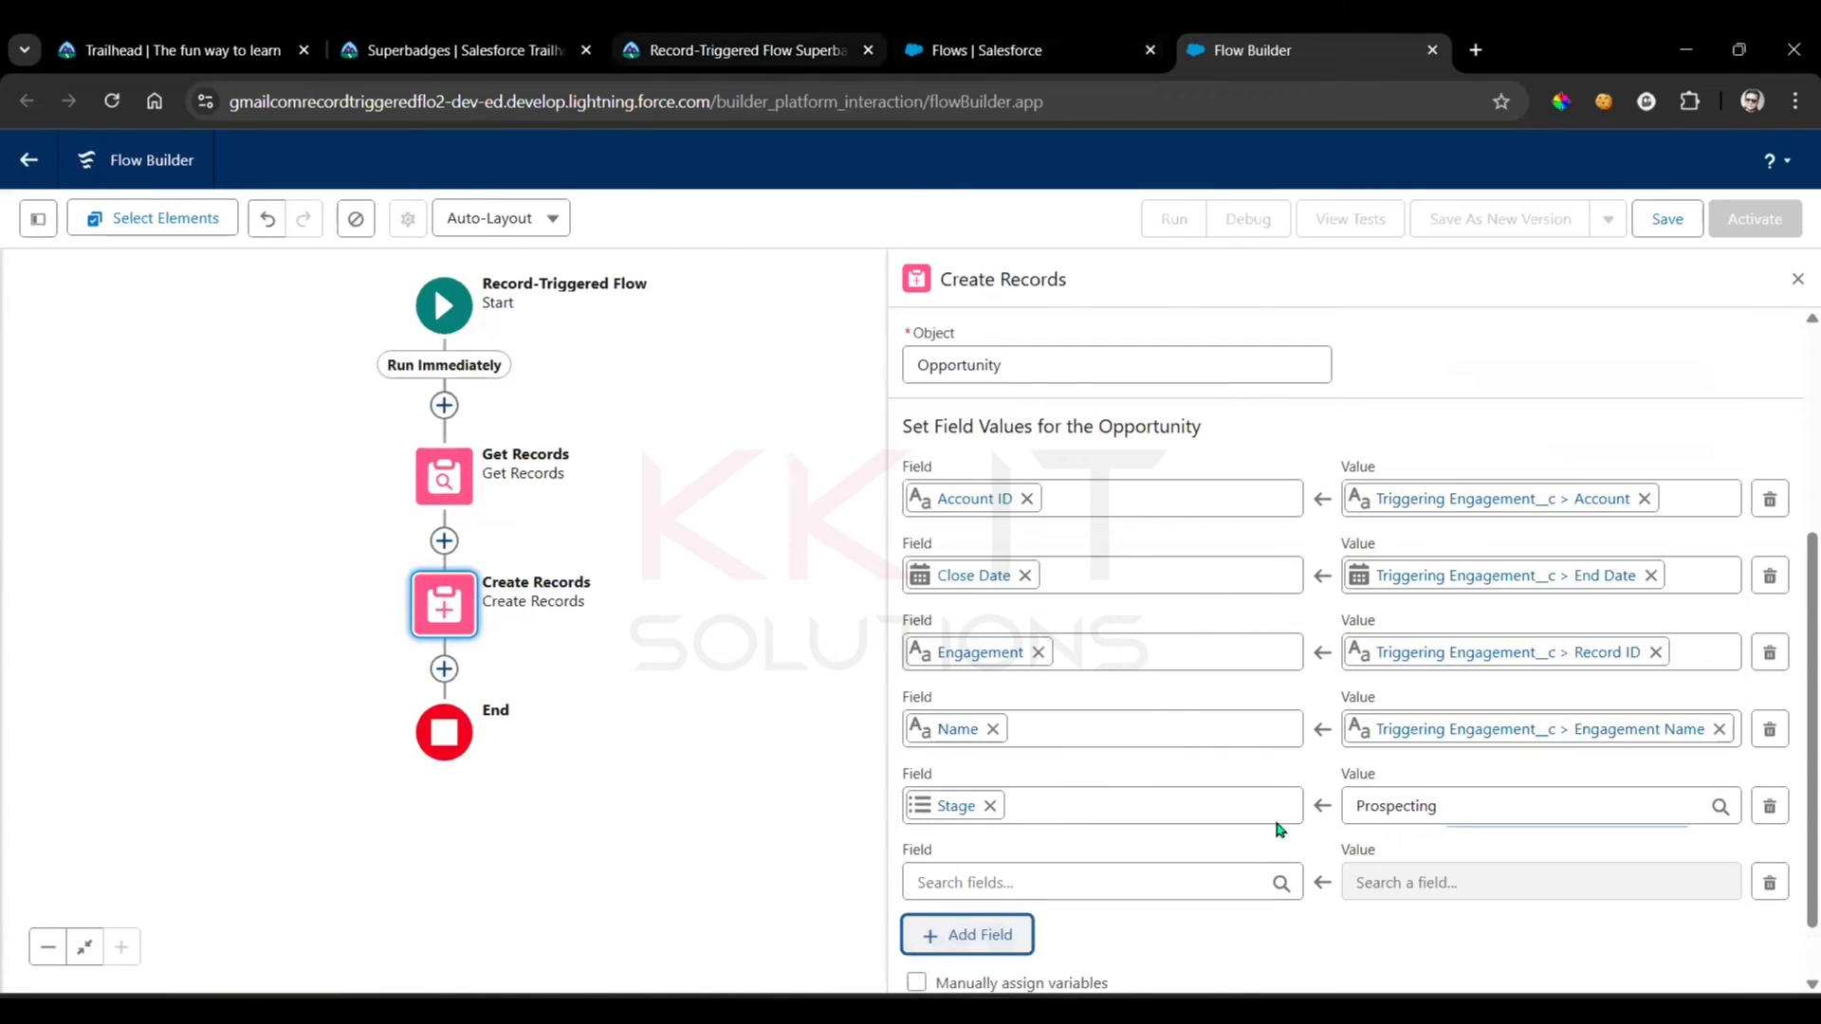
click(714, 42)
drag(934, 802, 1155, 802)
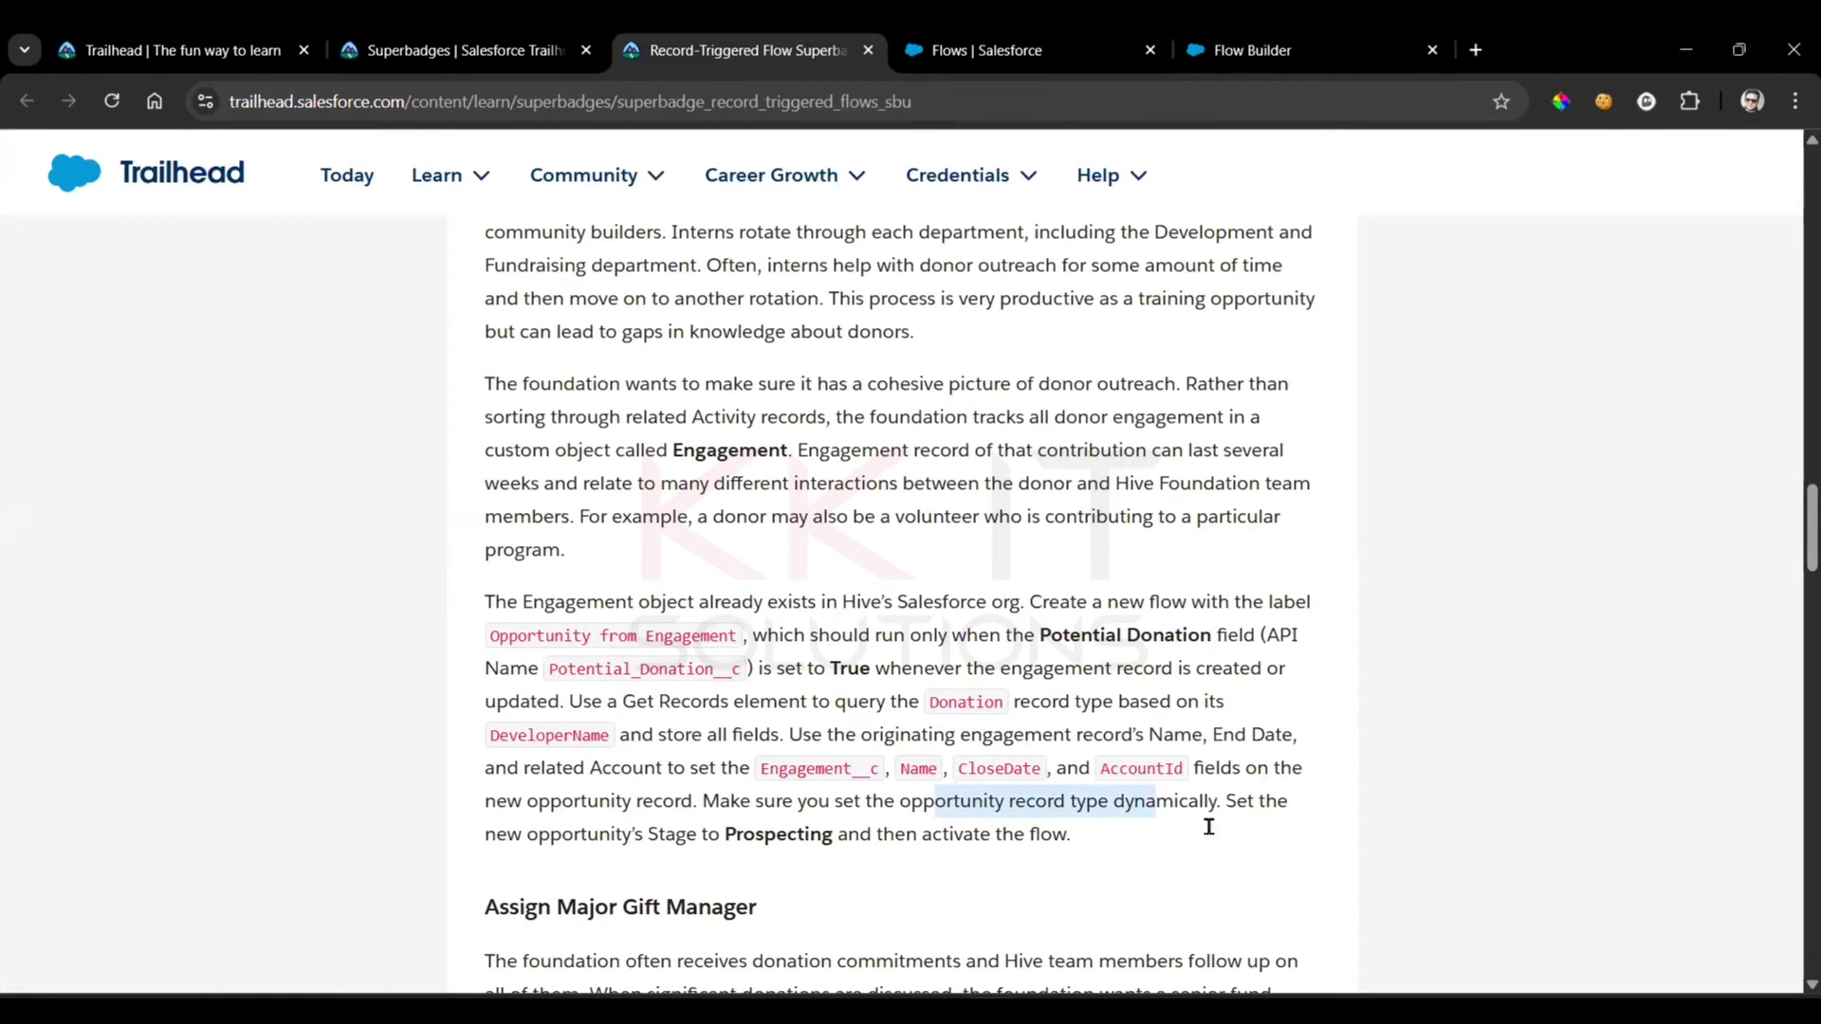
click(1309, 689)
click(1227, 38)
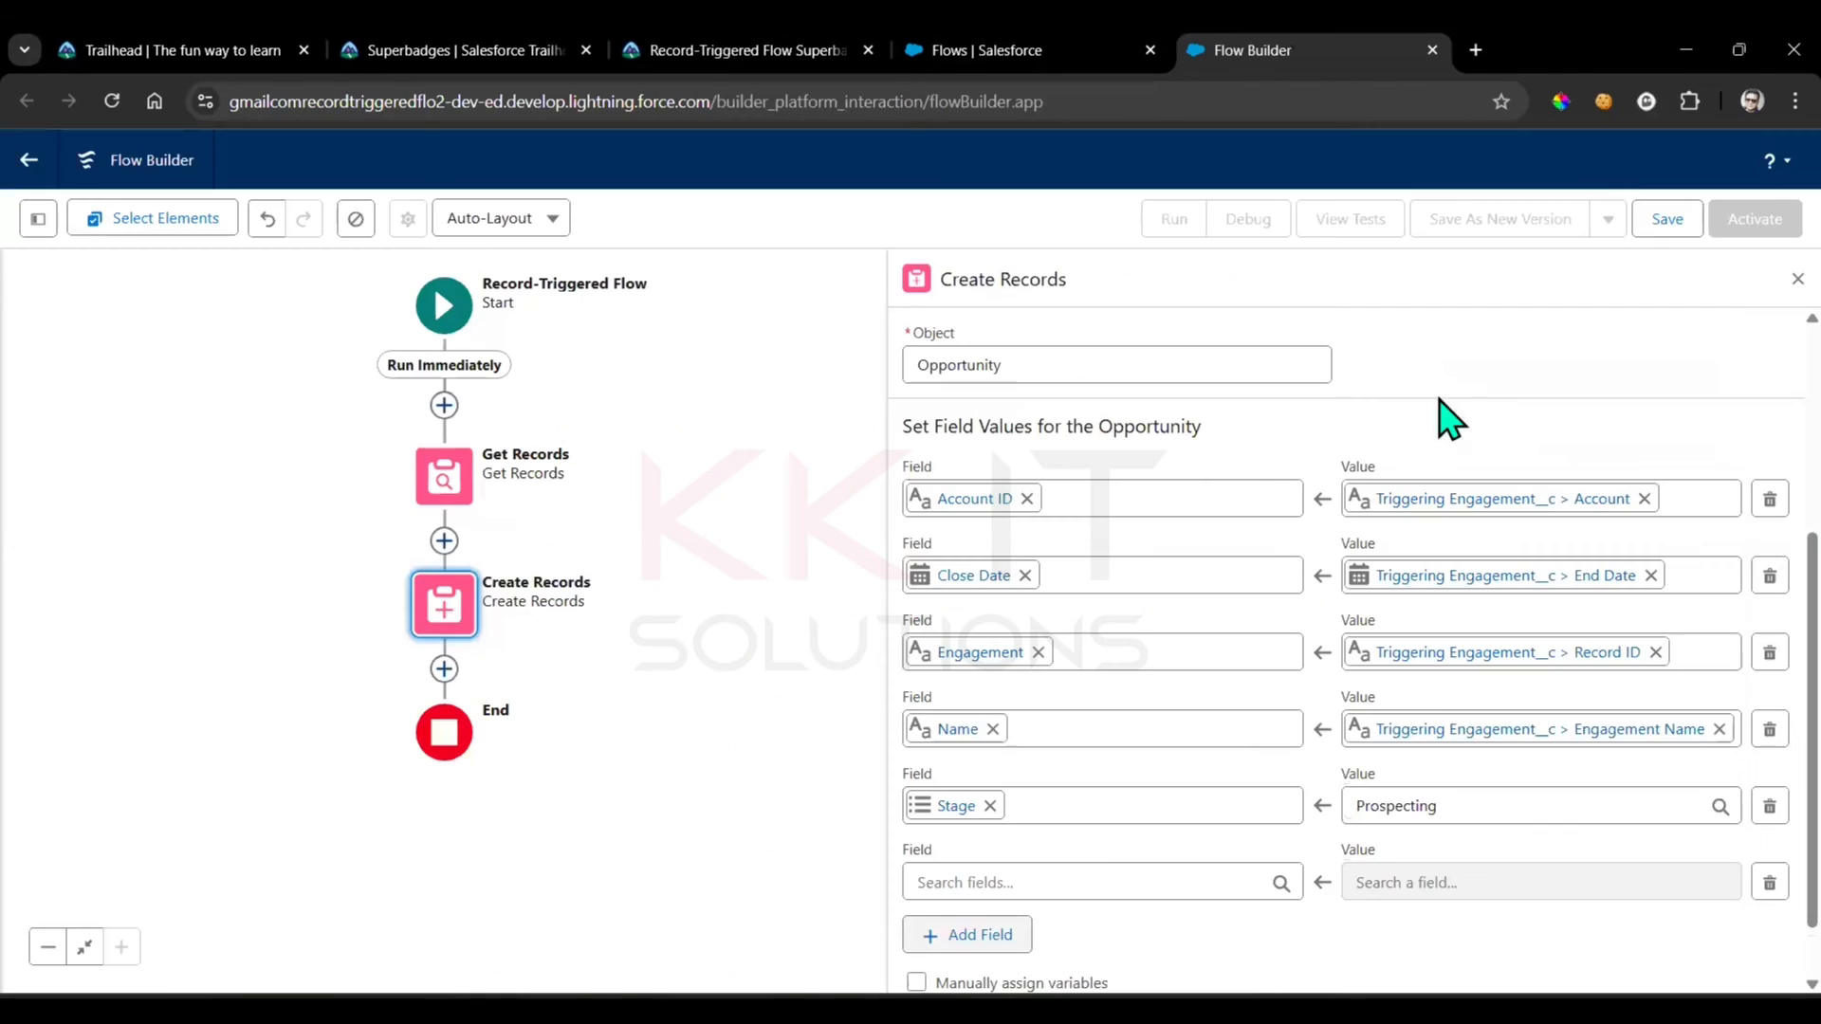
click(1060, 882)
text(re)
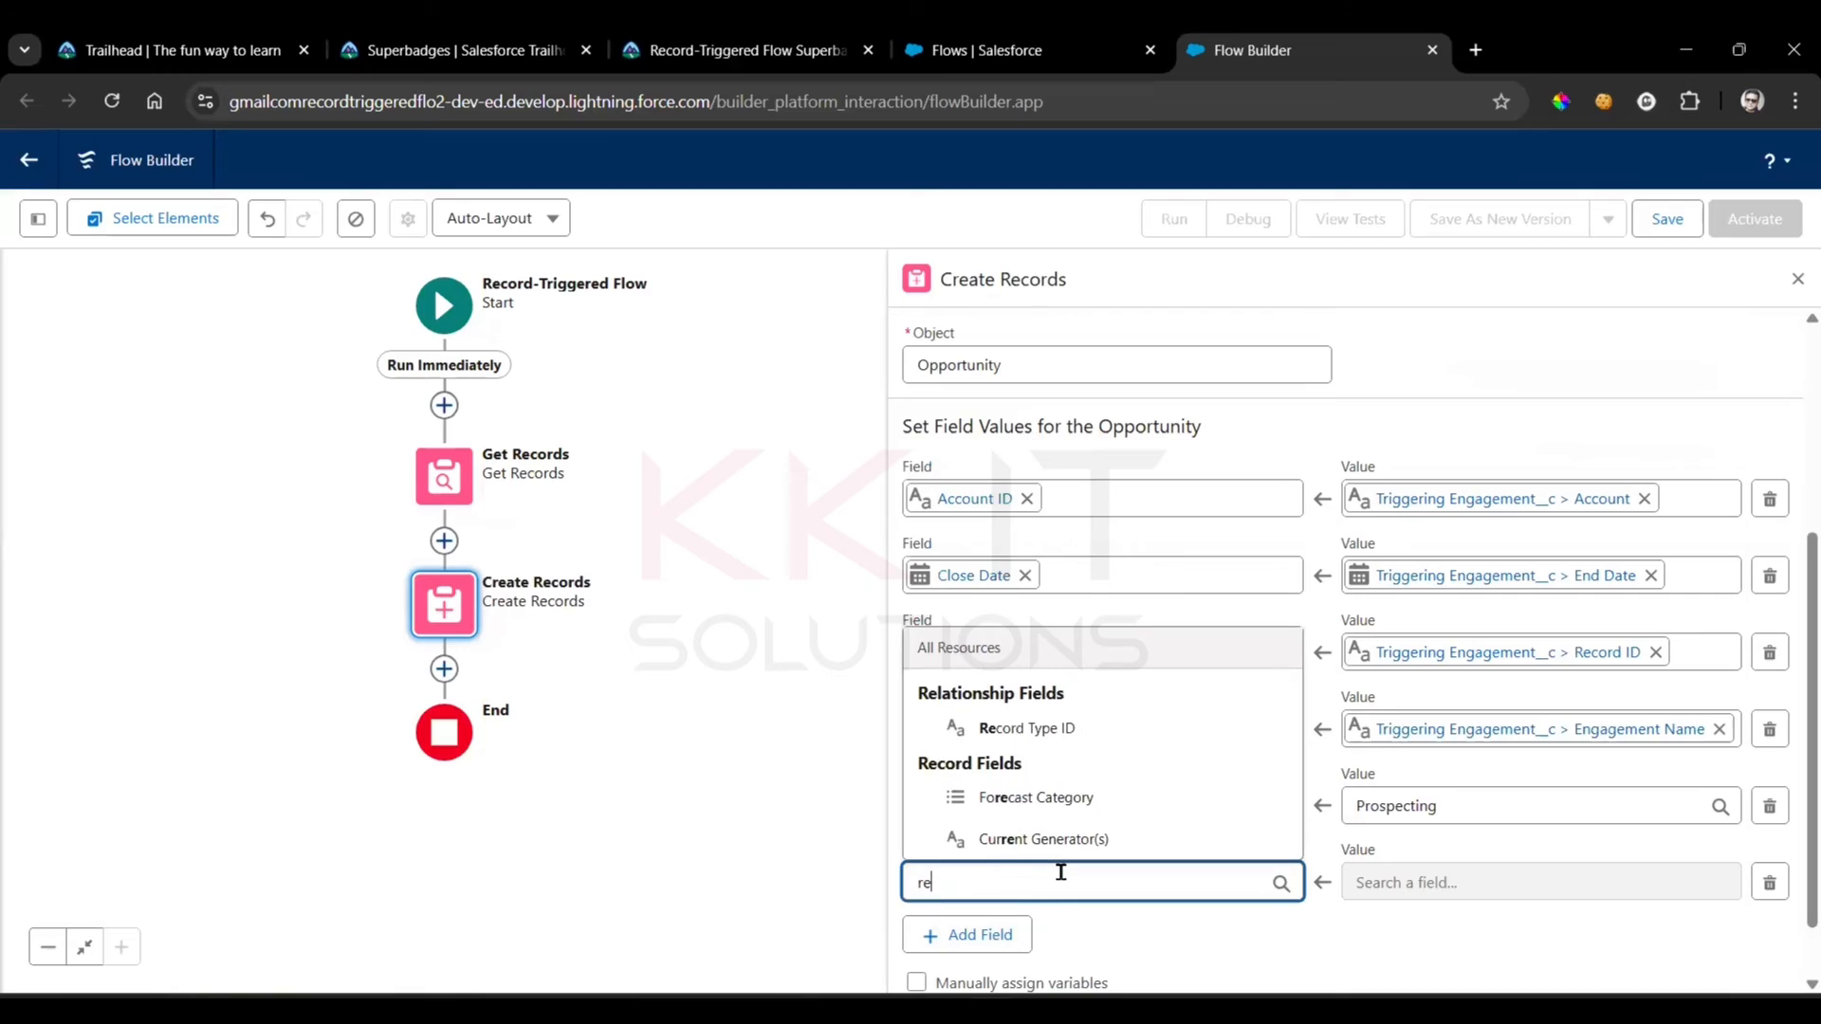
click(1027, 727)
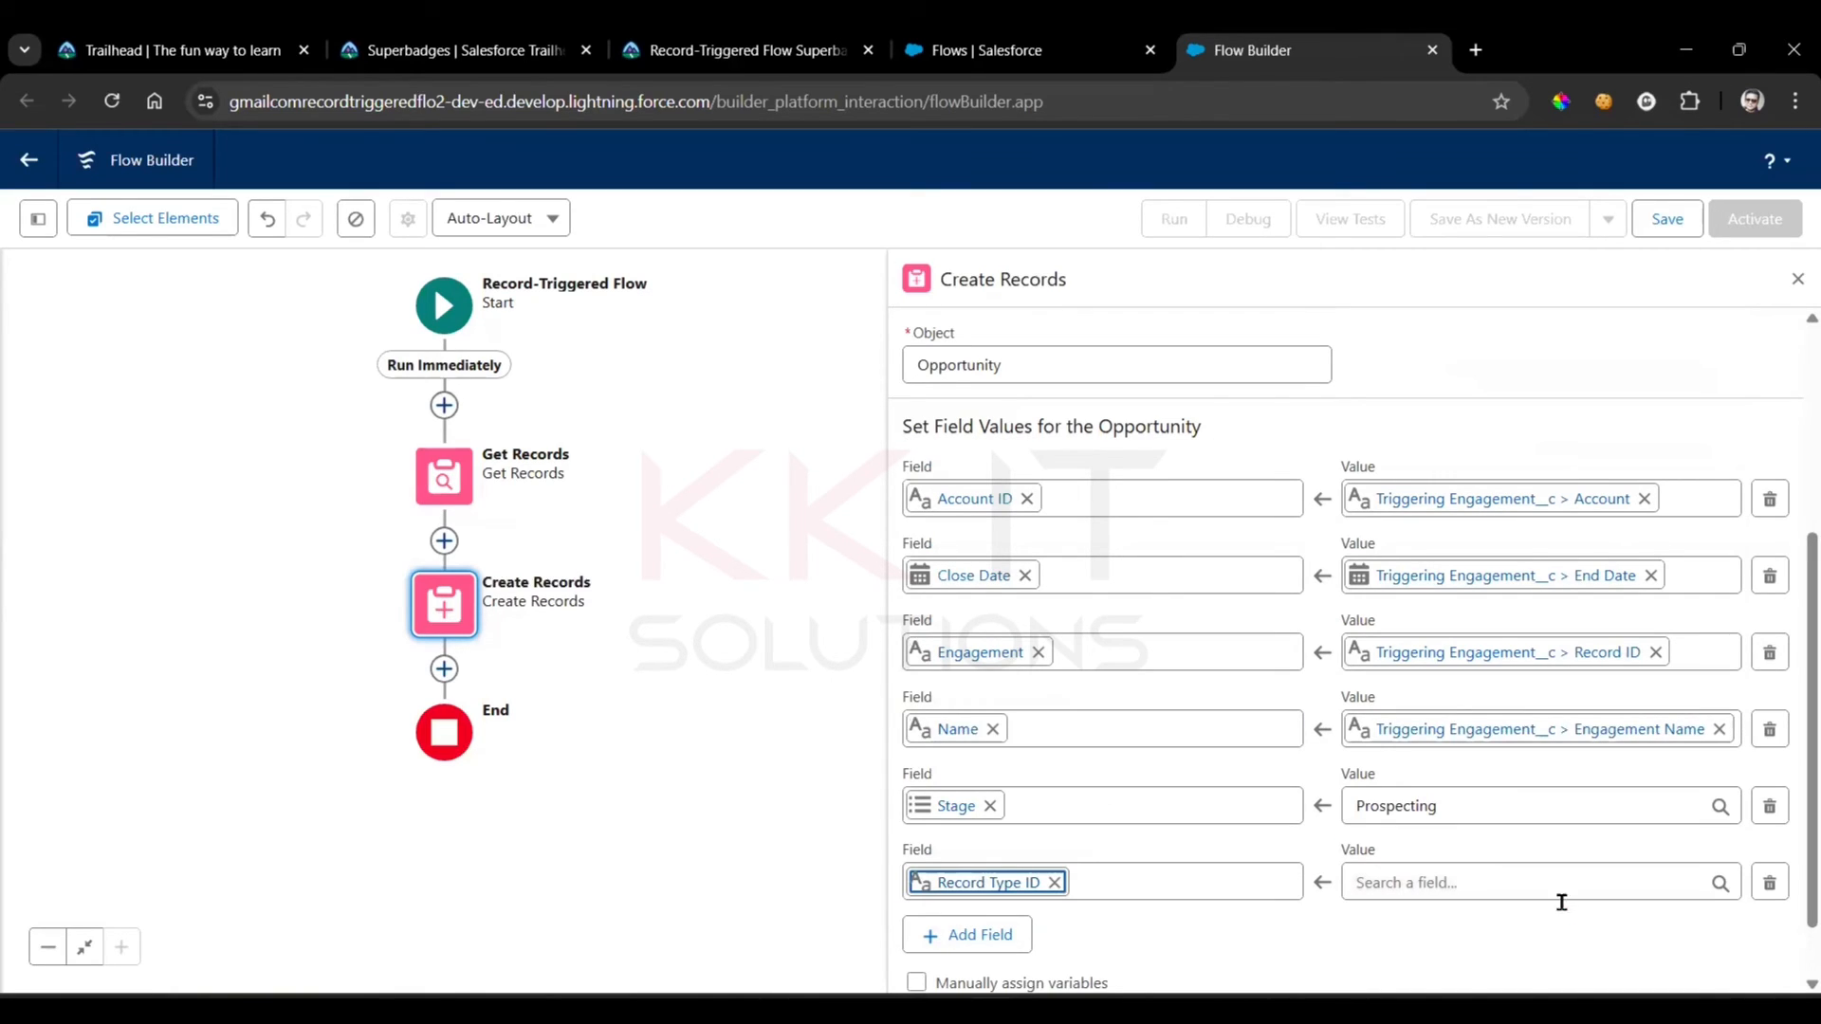
Try to map the Record Type ID row to a record field of Triggering Engagement__c, and clear the value
click(1472, 886)
scroll(1568, 743, down, 5)
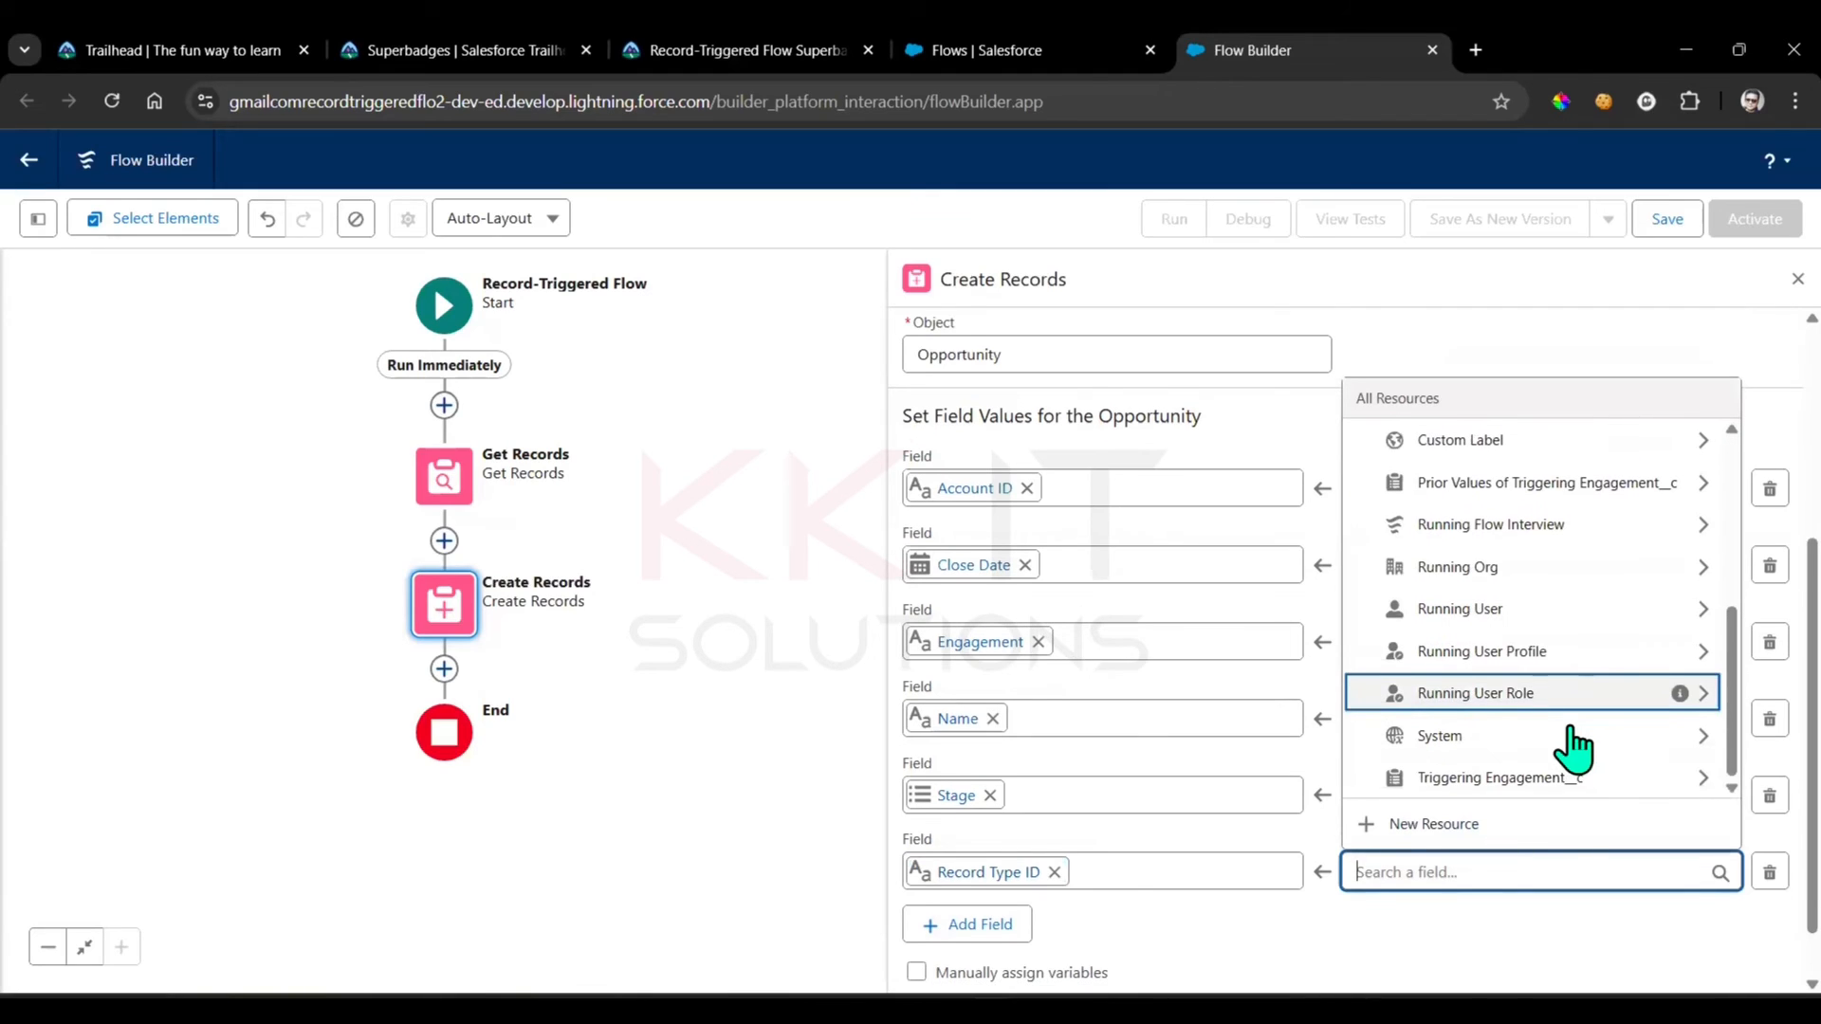
click(1549, 713)
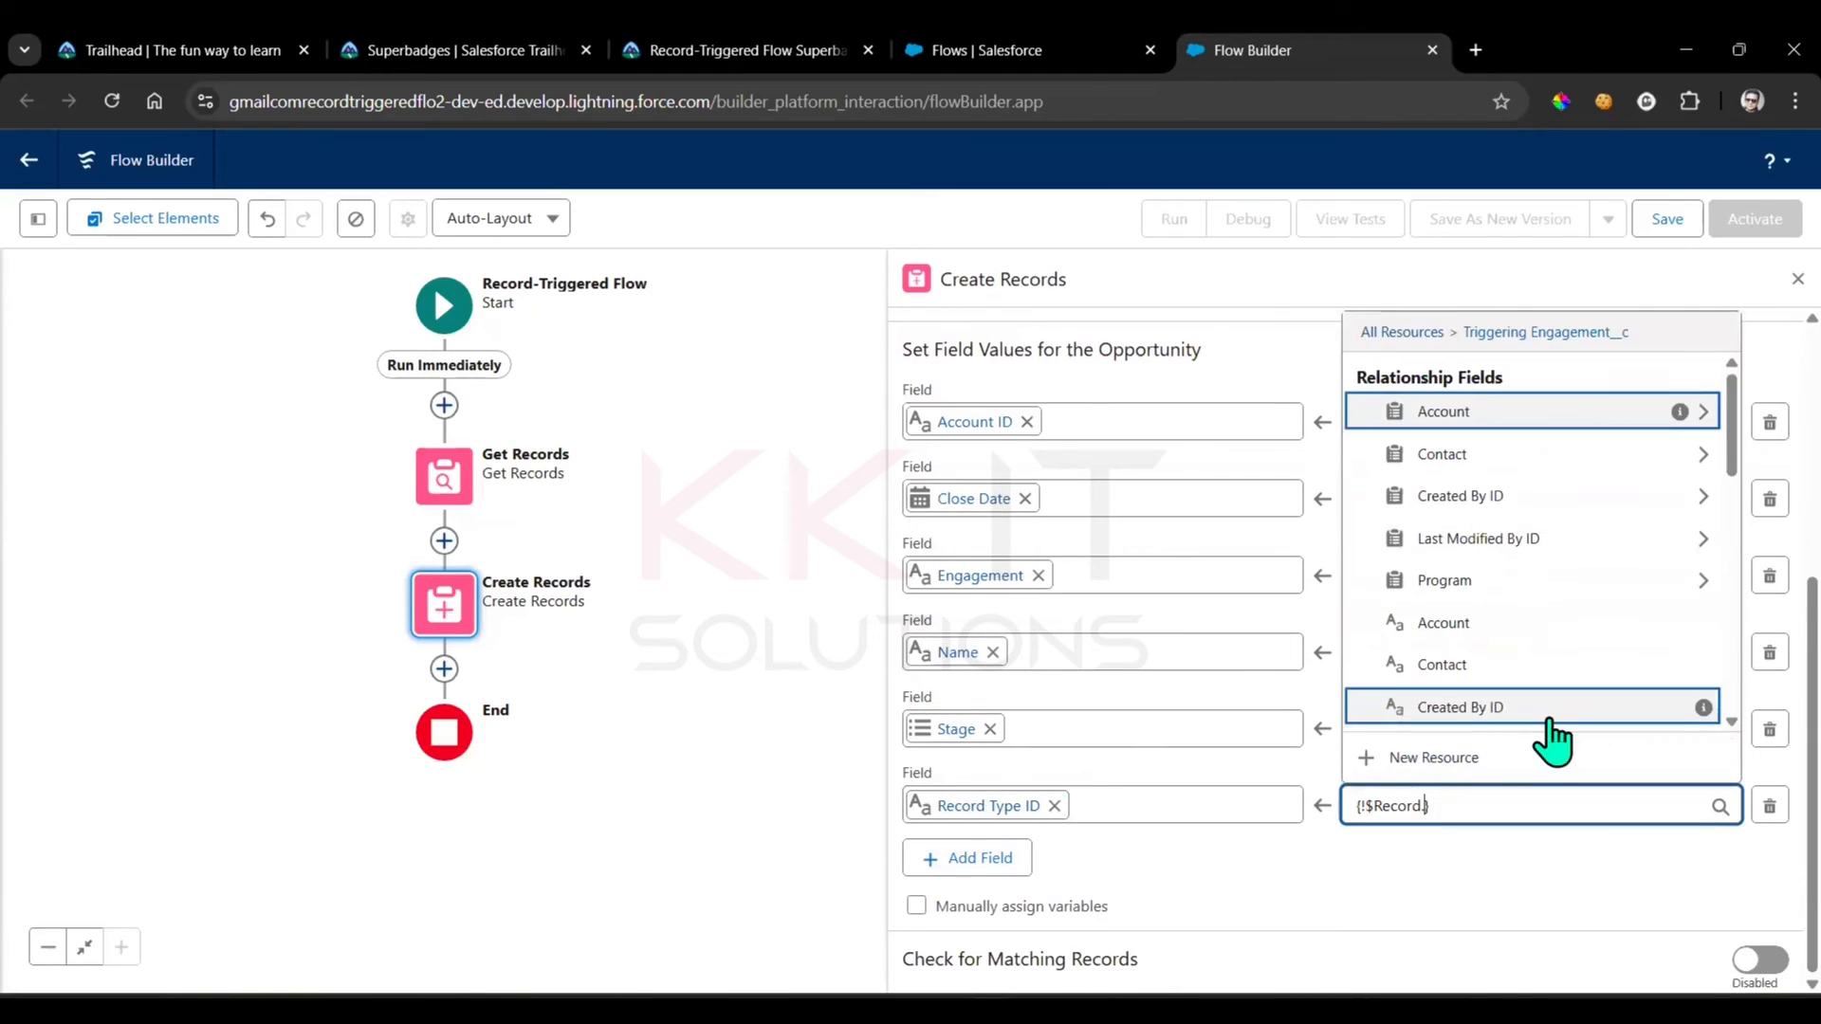
text(rec)
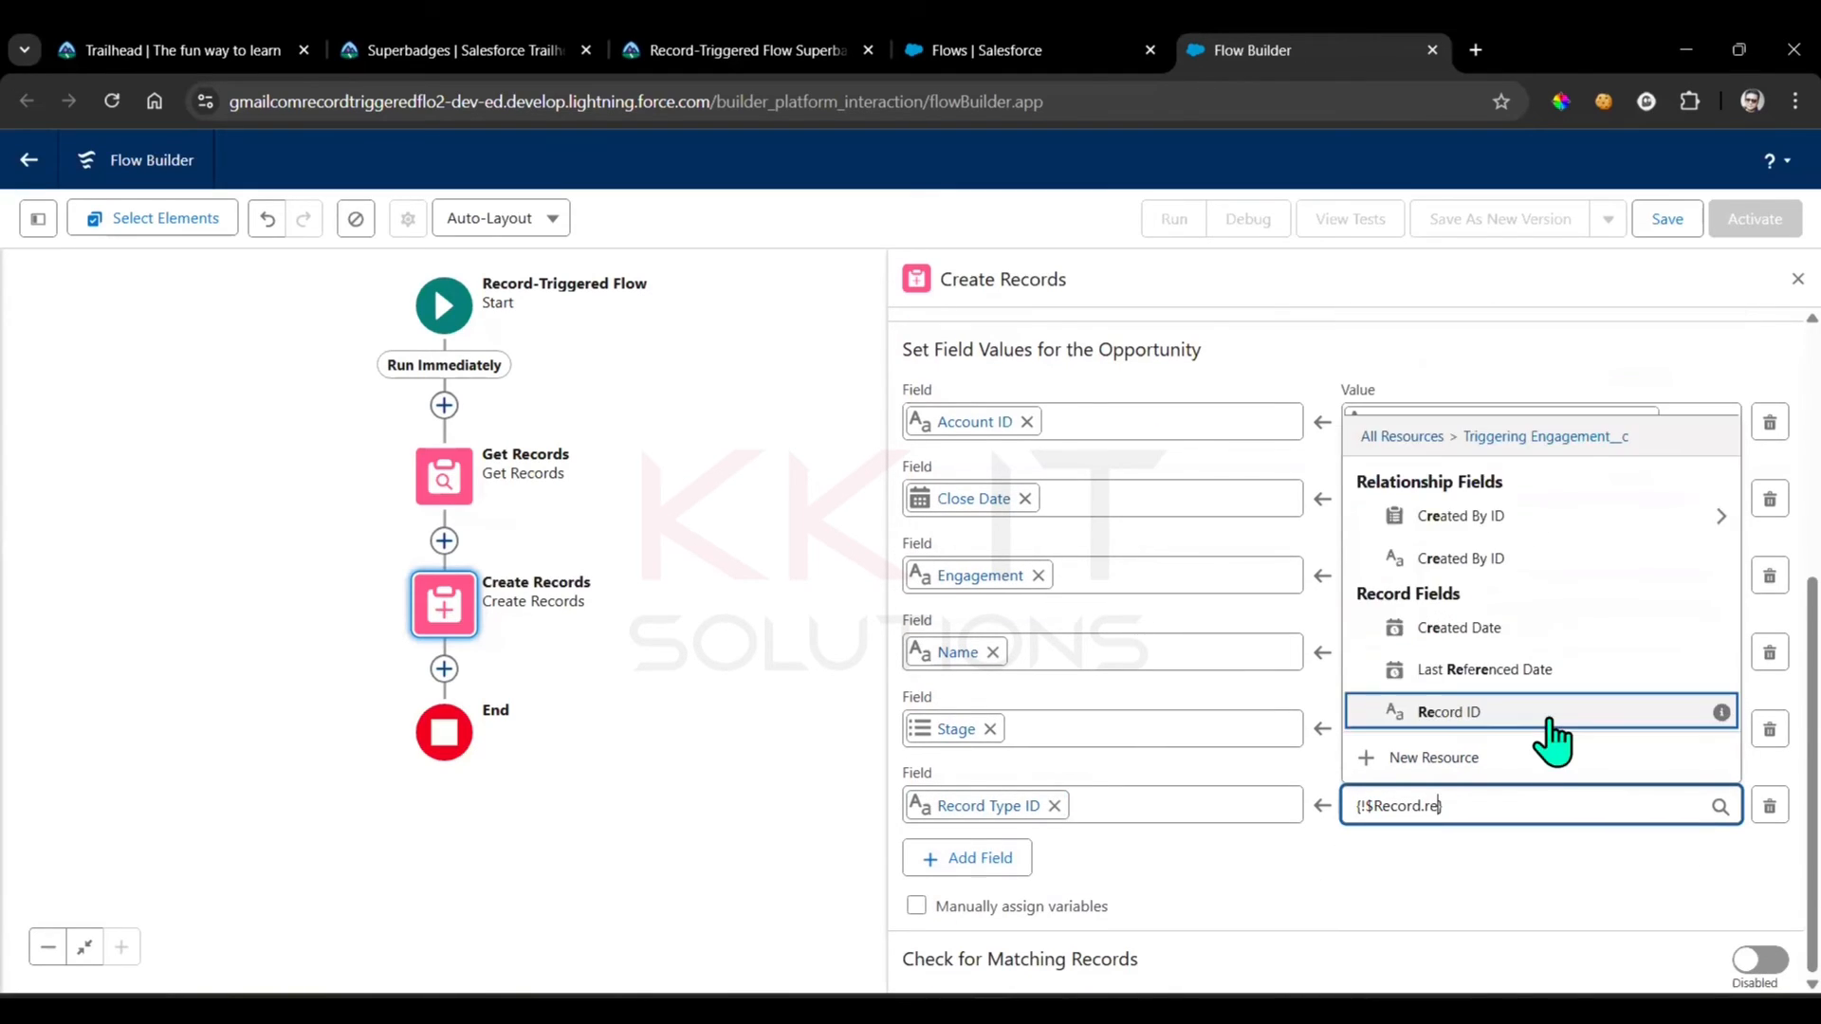
click(1476, 713)
click(1655, 805)
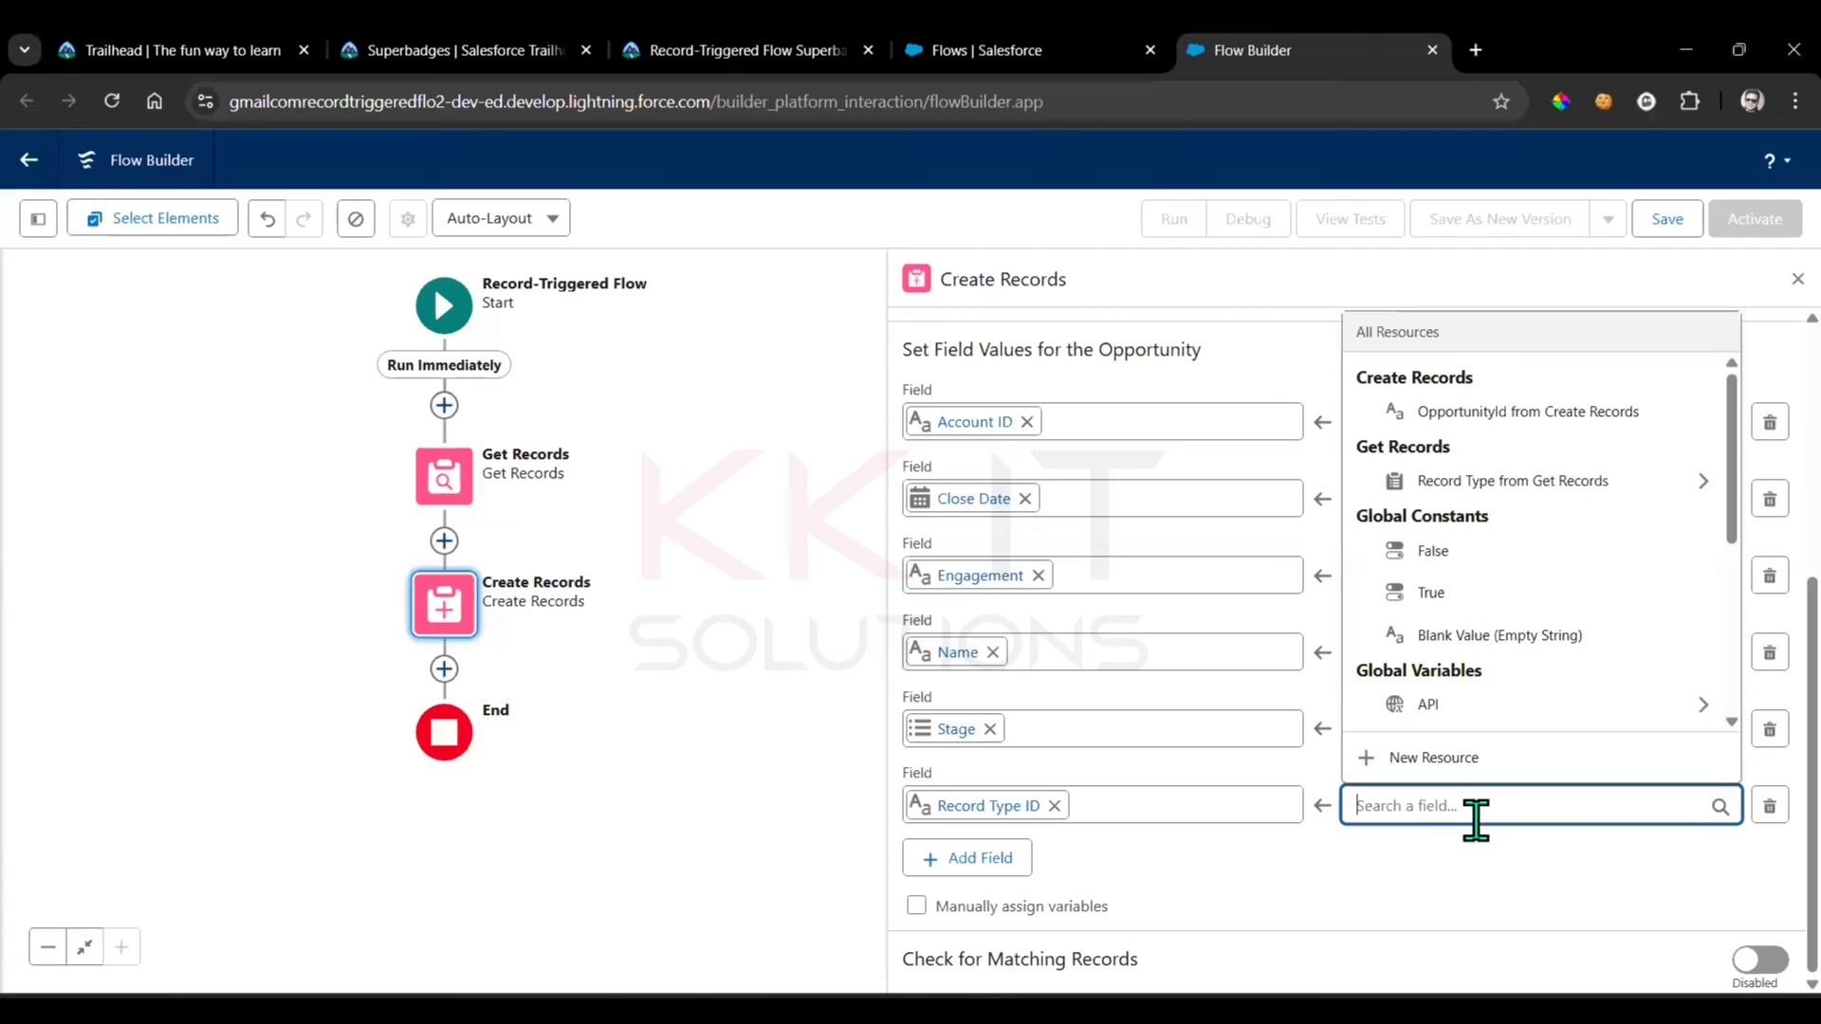
scroll(1524, 582, down, 3)
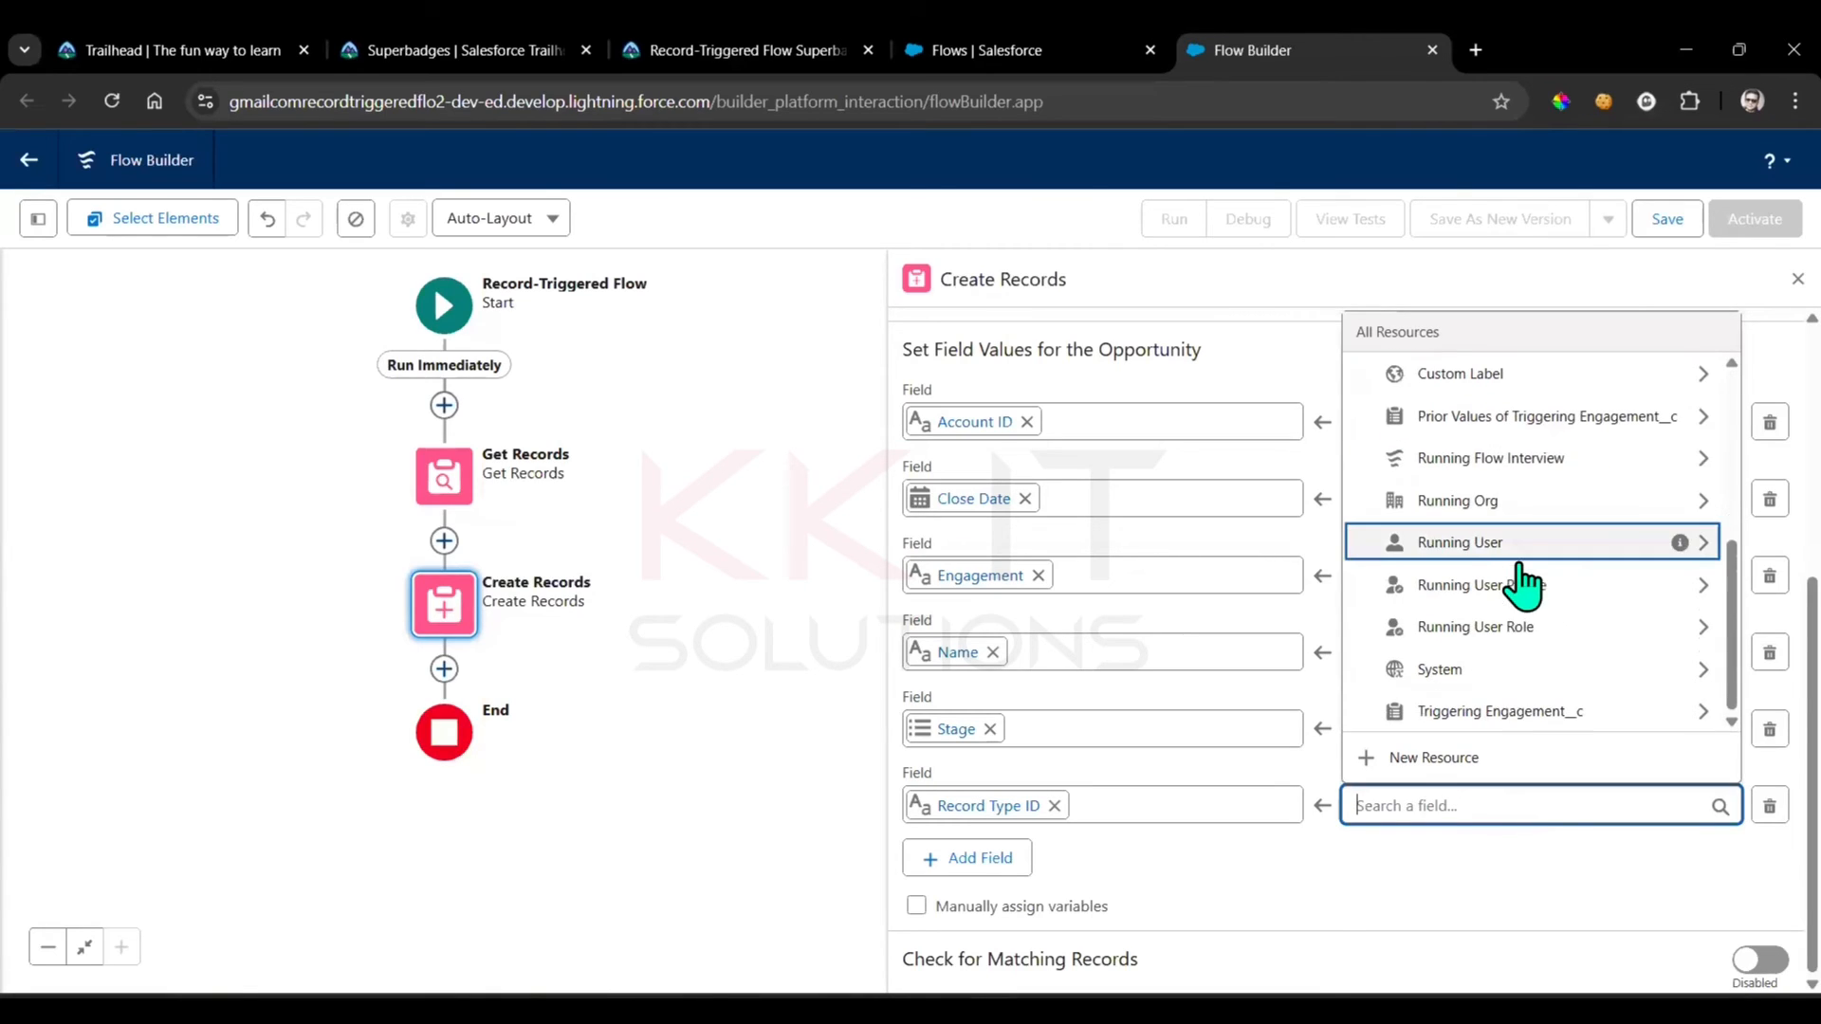
click(1527, 713)
text(Record.Recor})
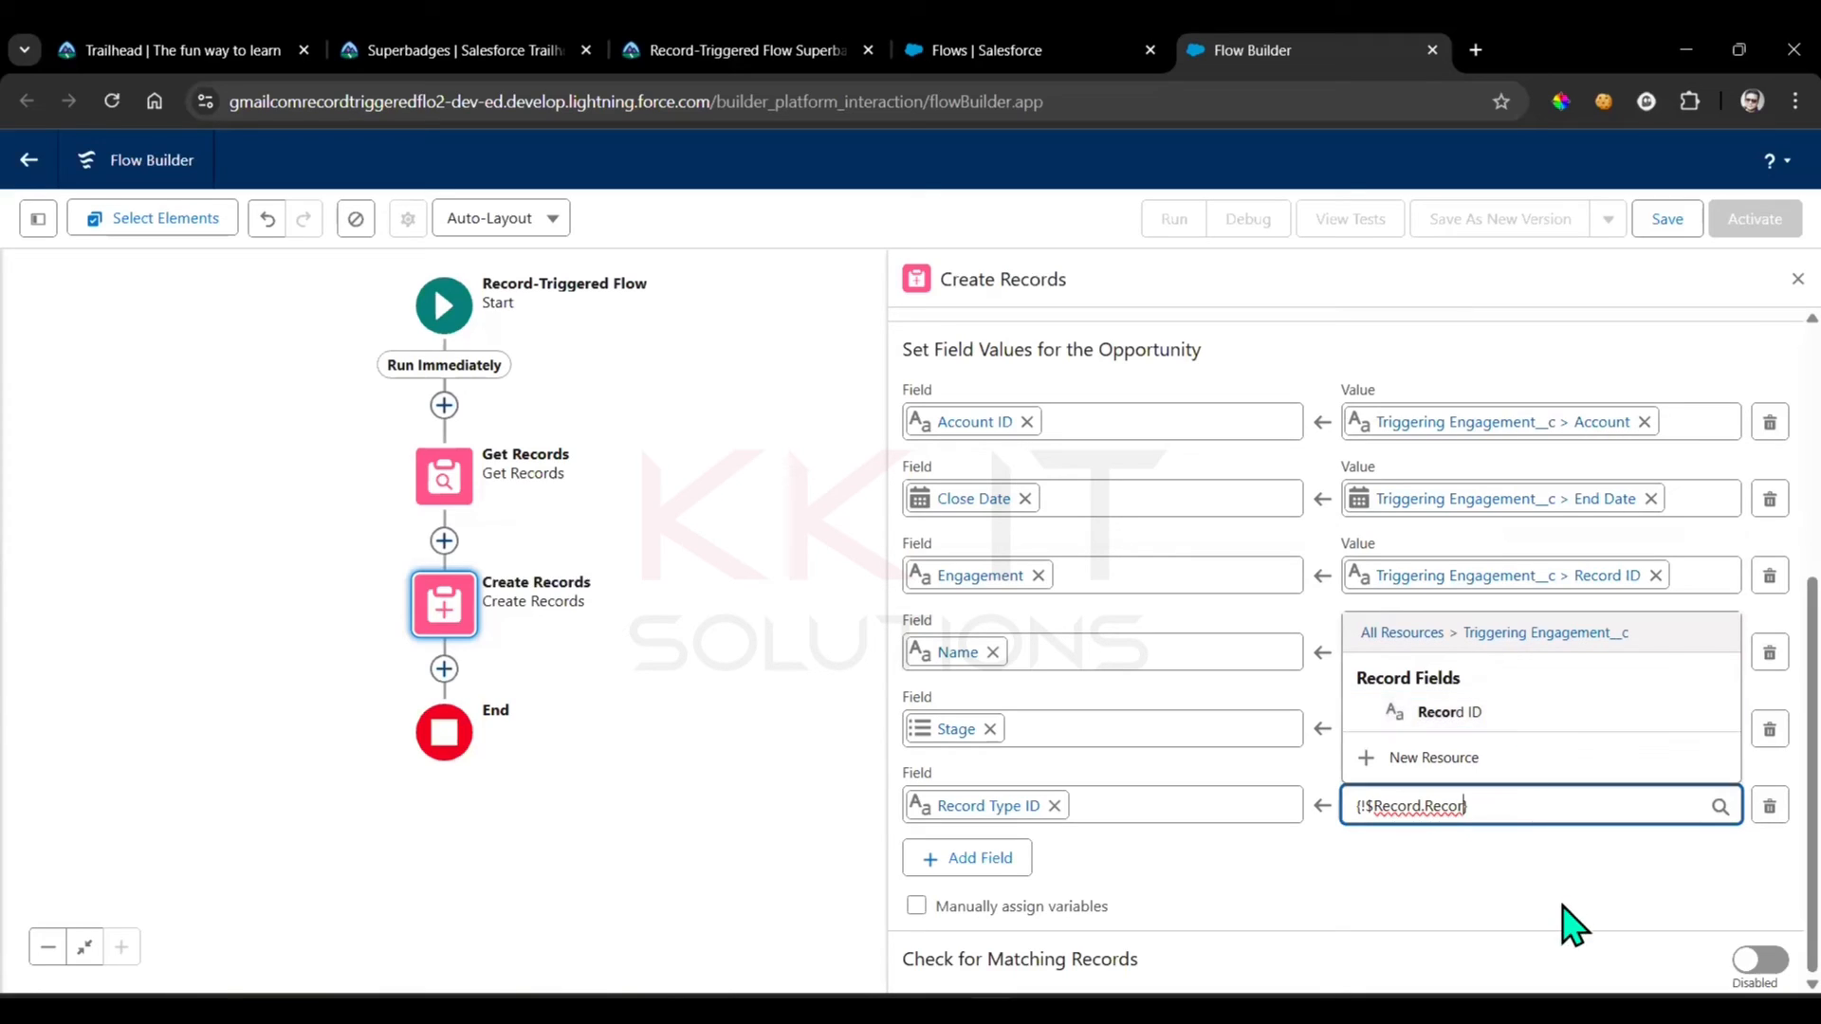
key(BackSpace)
key(ctrl+a)
key(BackSpace)
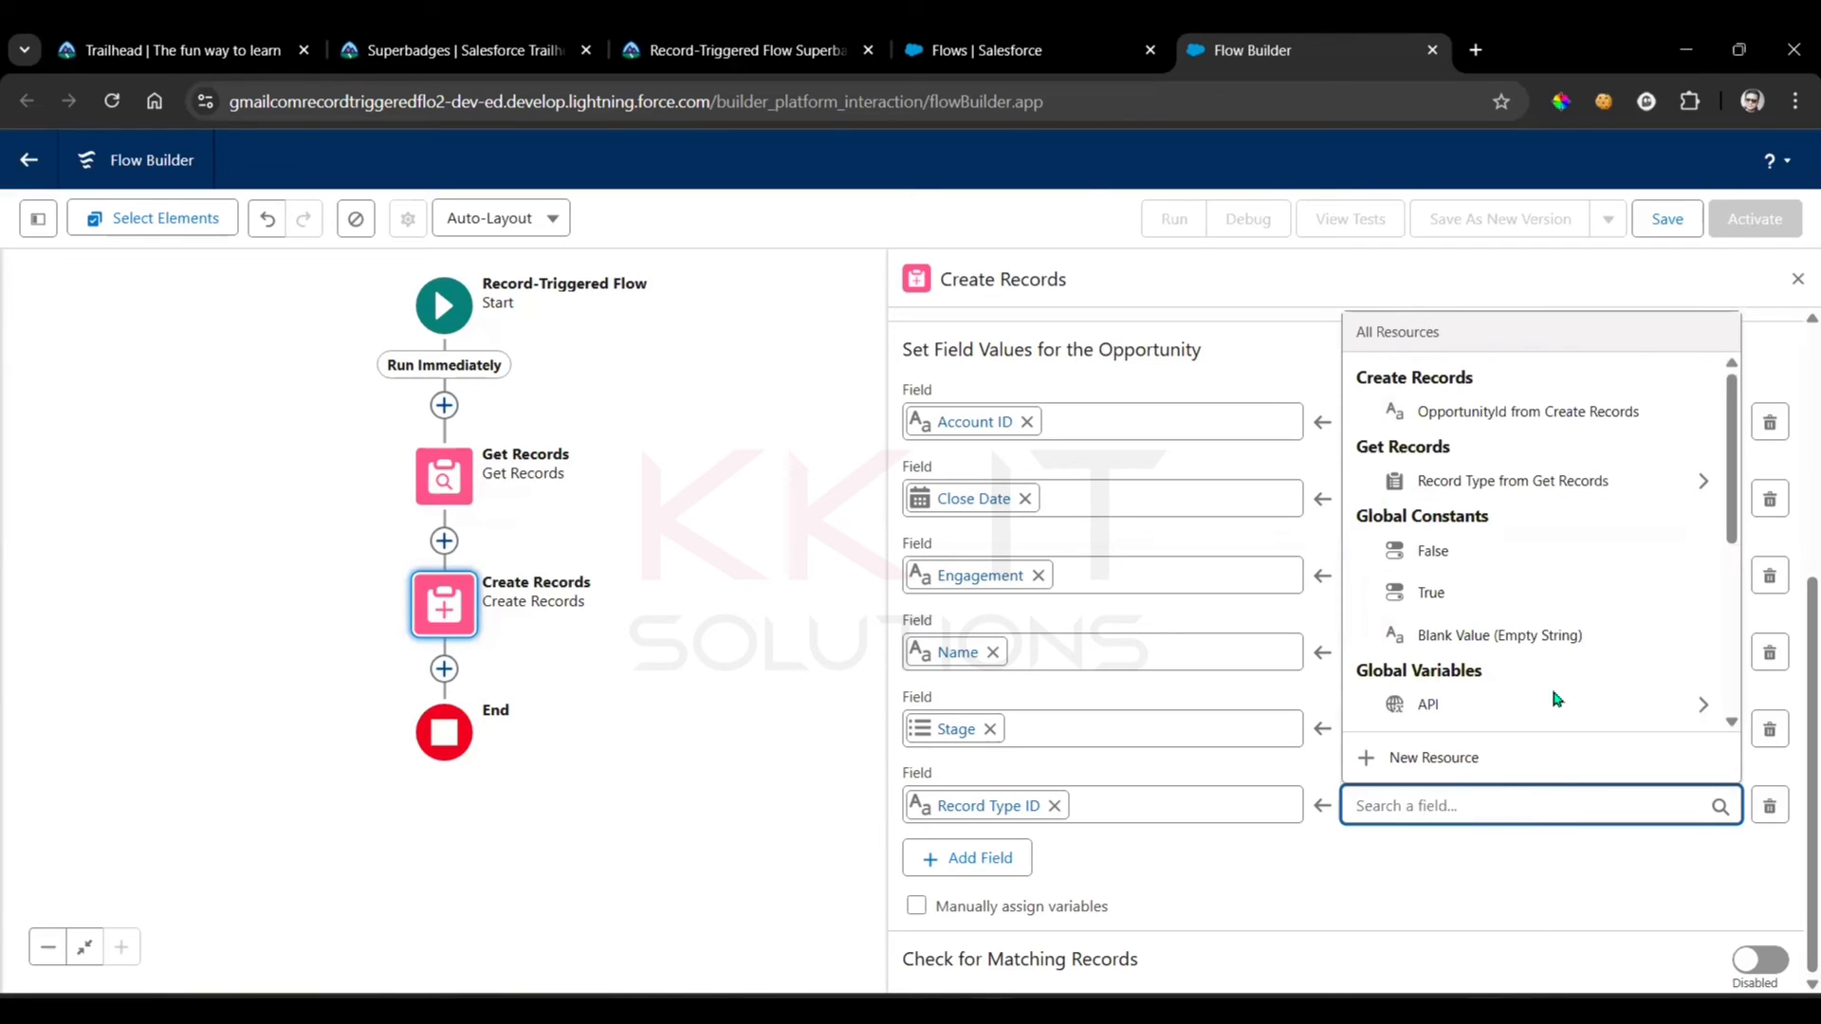
Set the Record Type ID value to Record Type from Get Records > Record Type ID
scroll(1631, 569, down, 5)
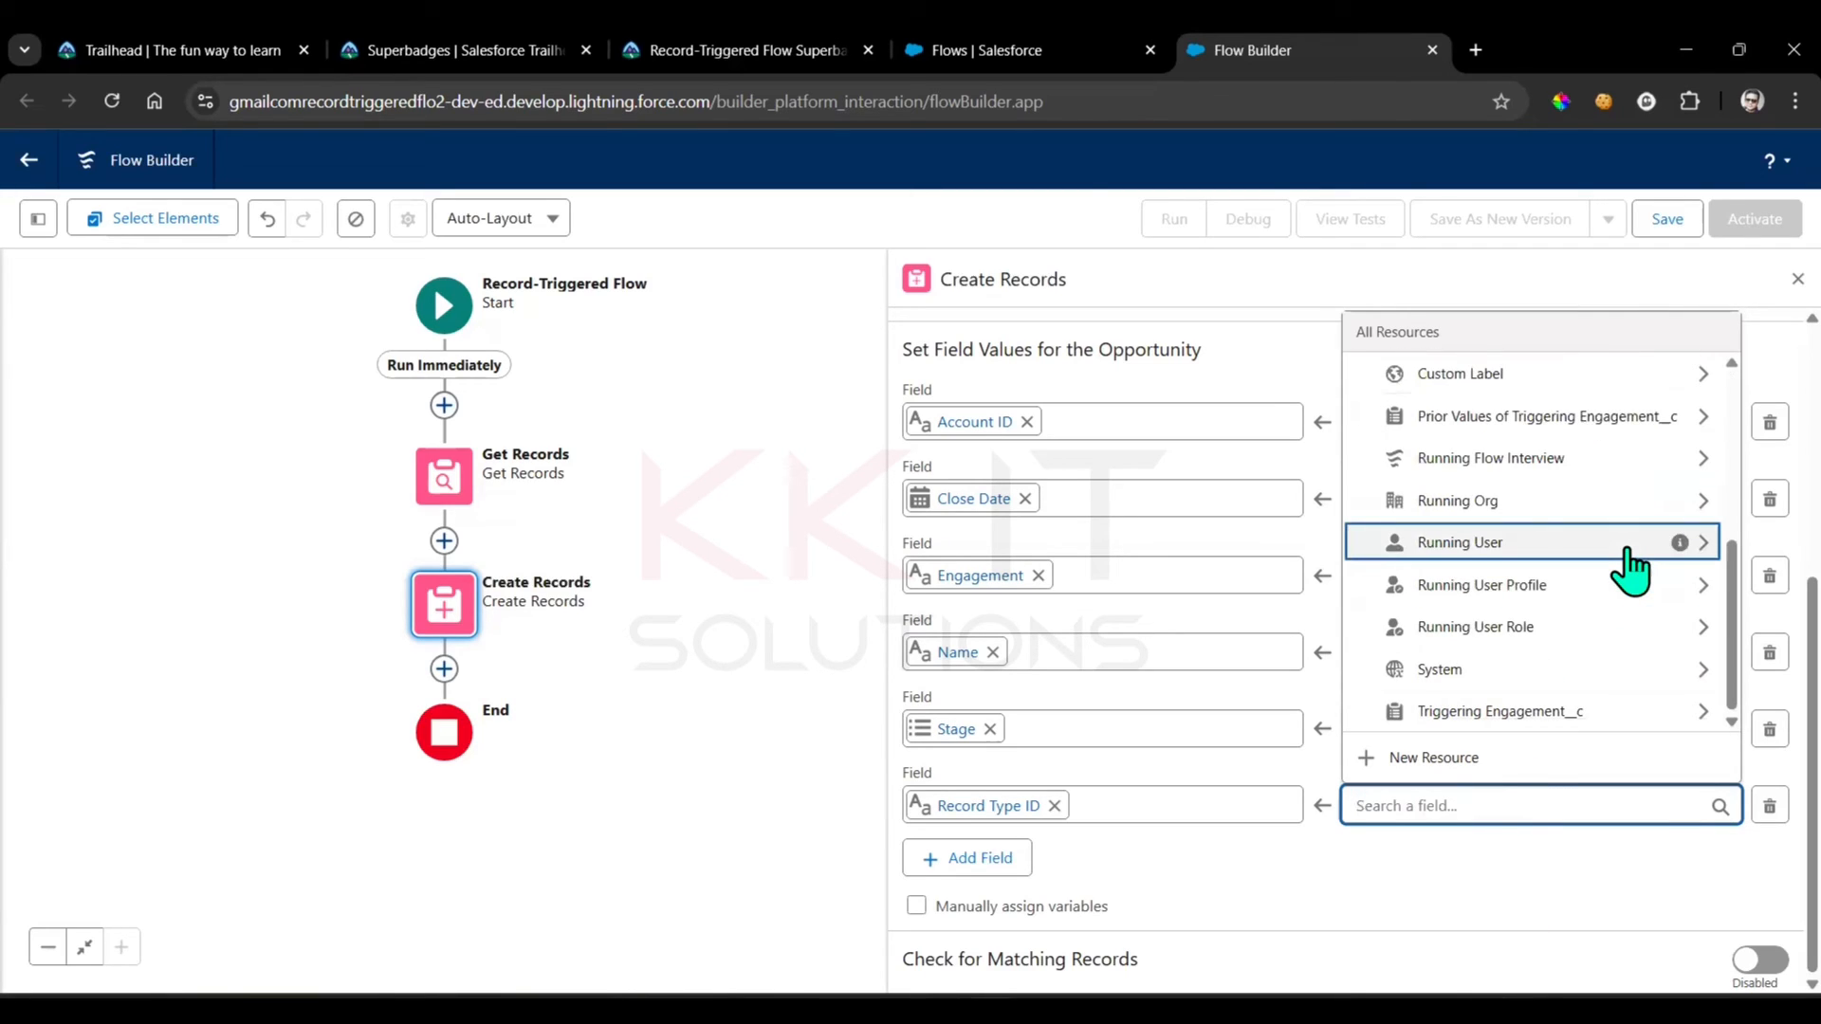
scroll(1603, 503, up, 5)
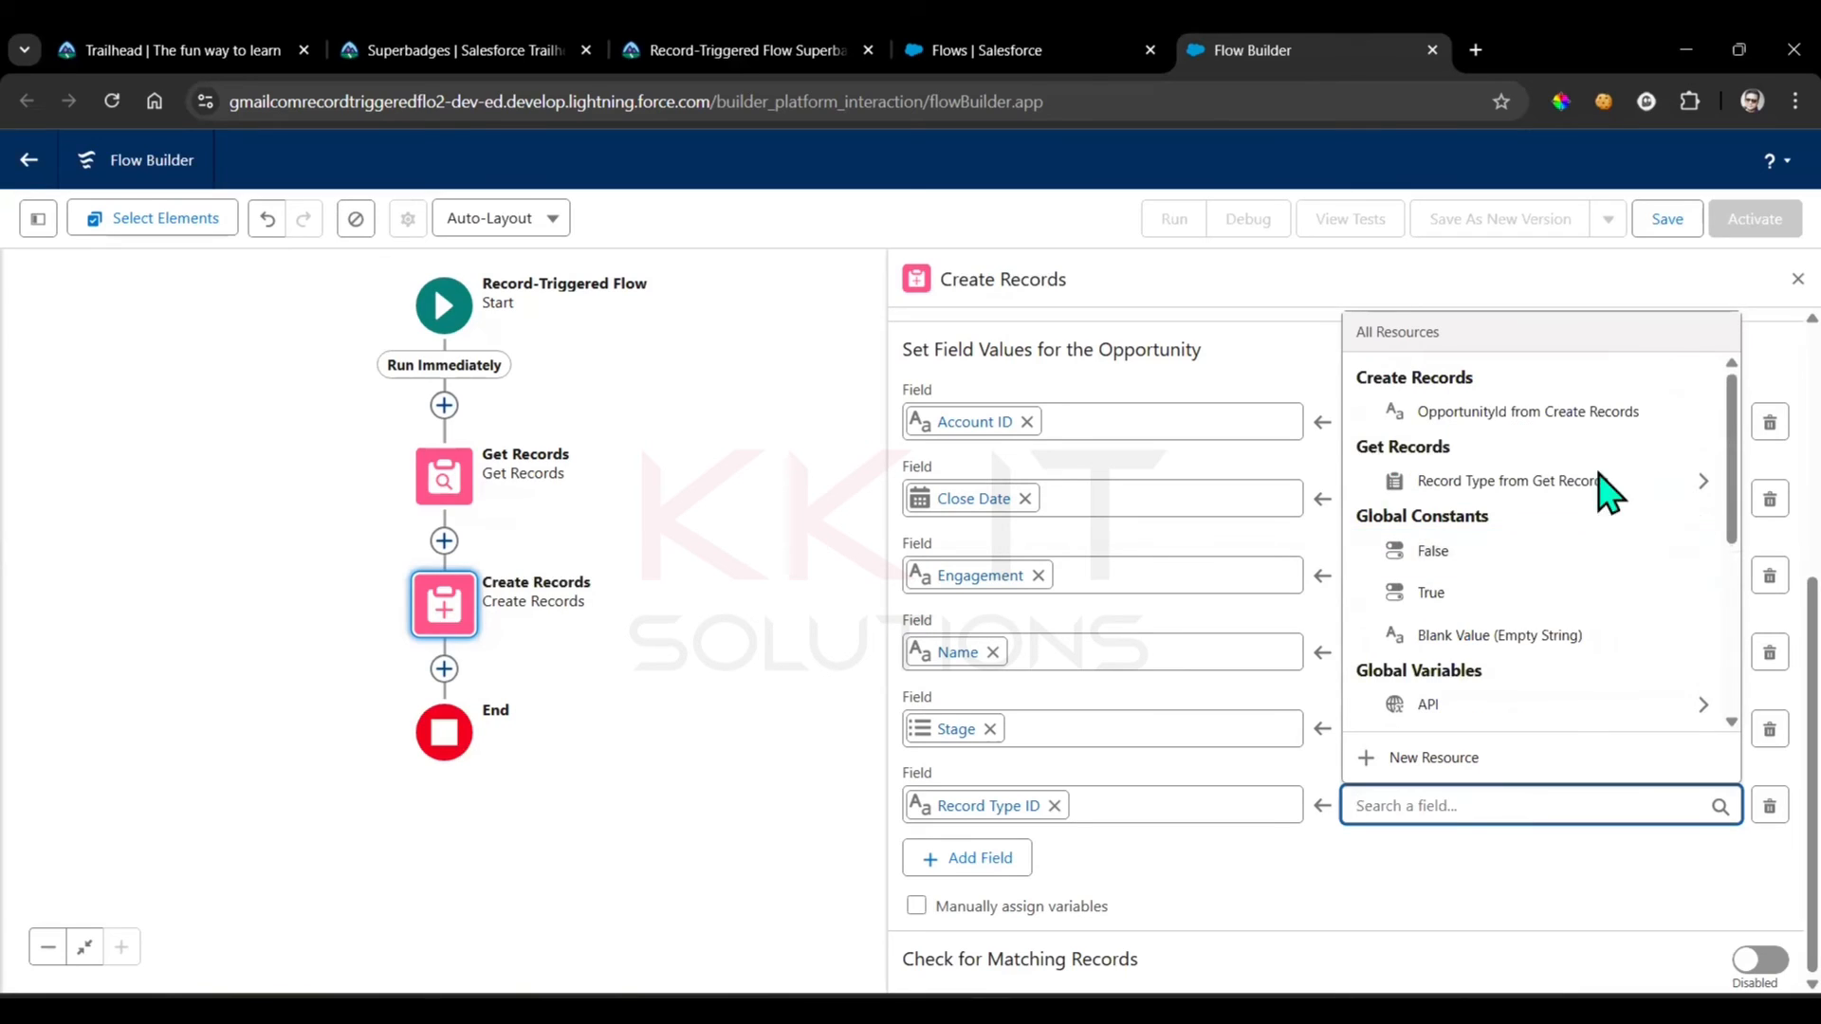
click(1539, 485)
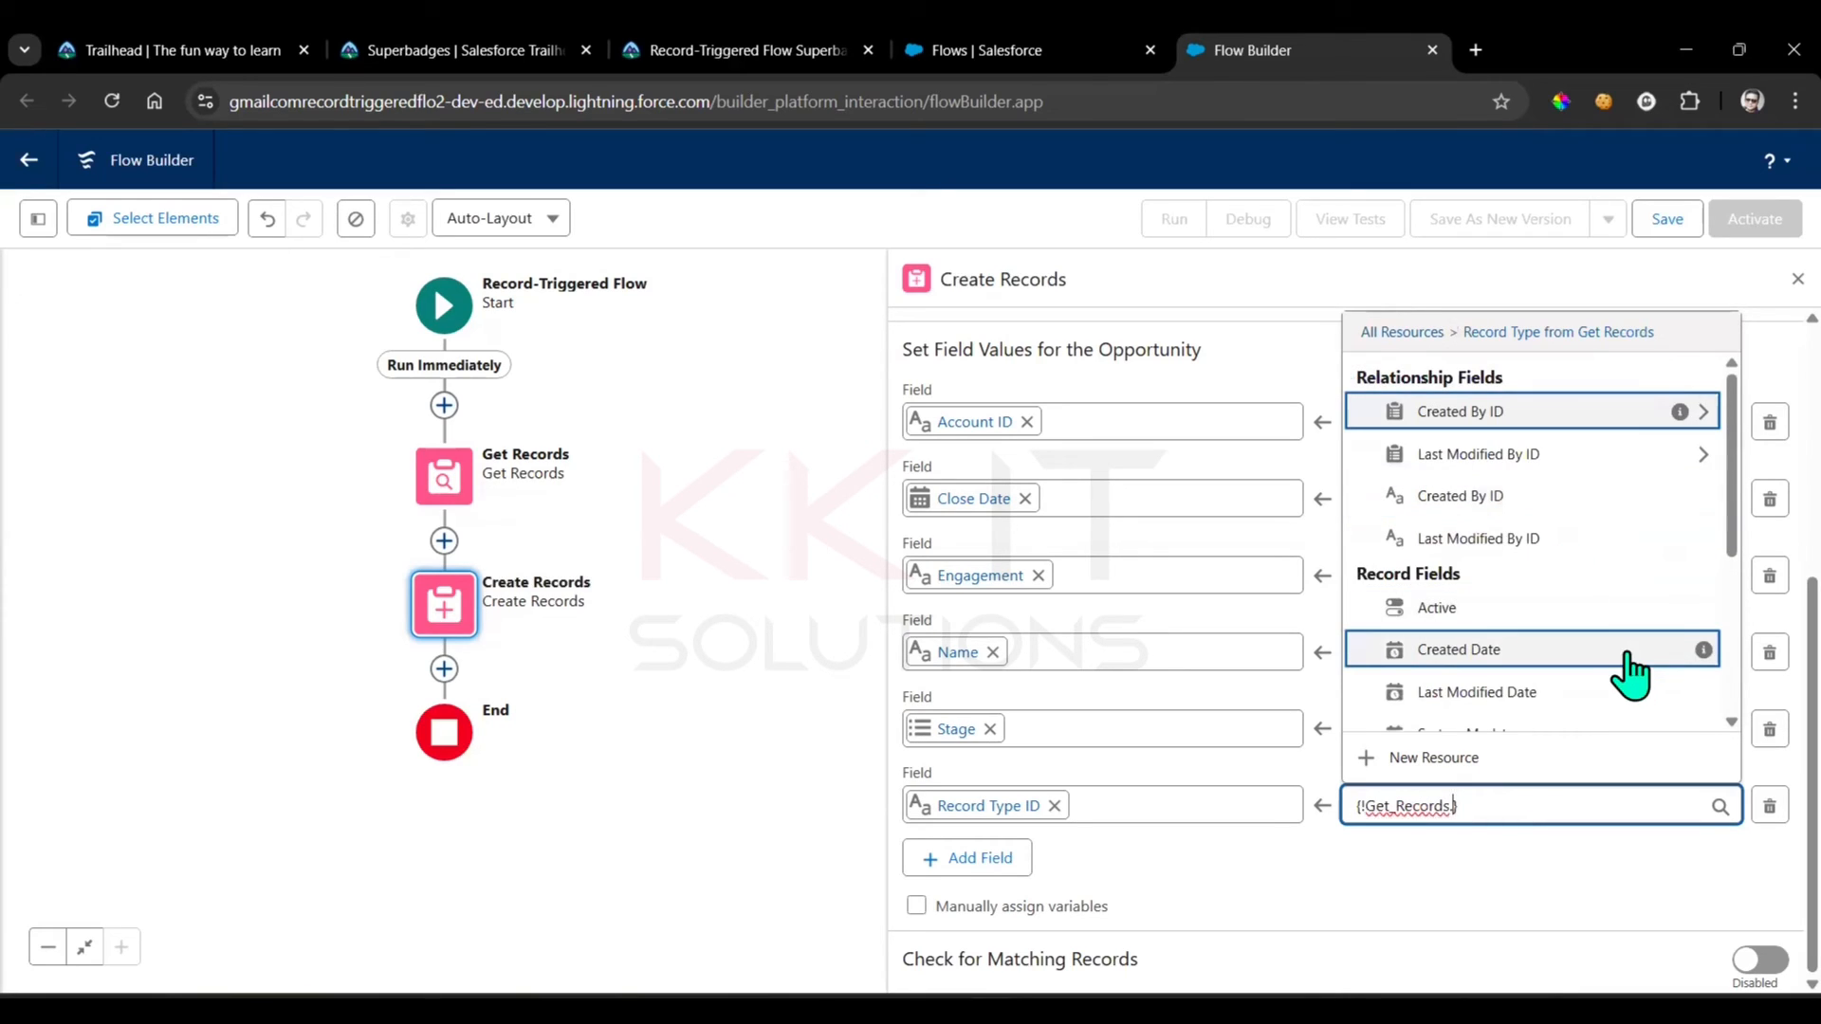
scroll(1631, 676, down, 3)
text(rec)
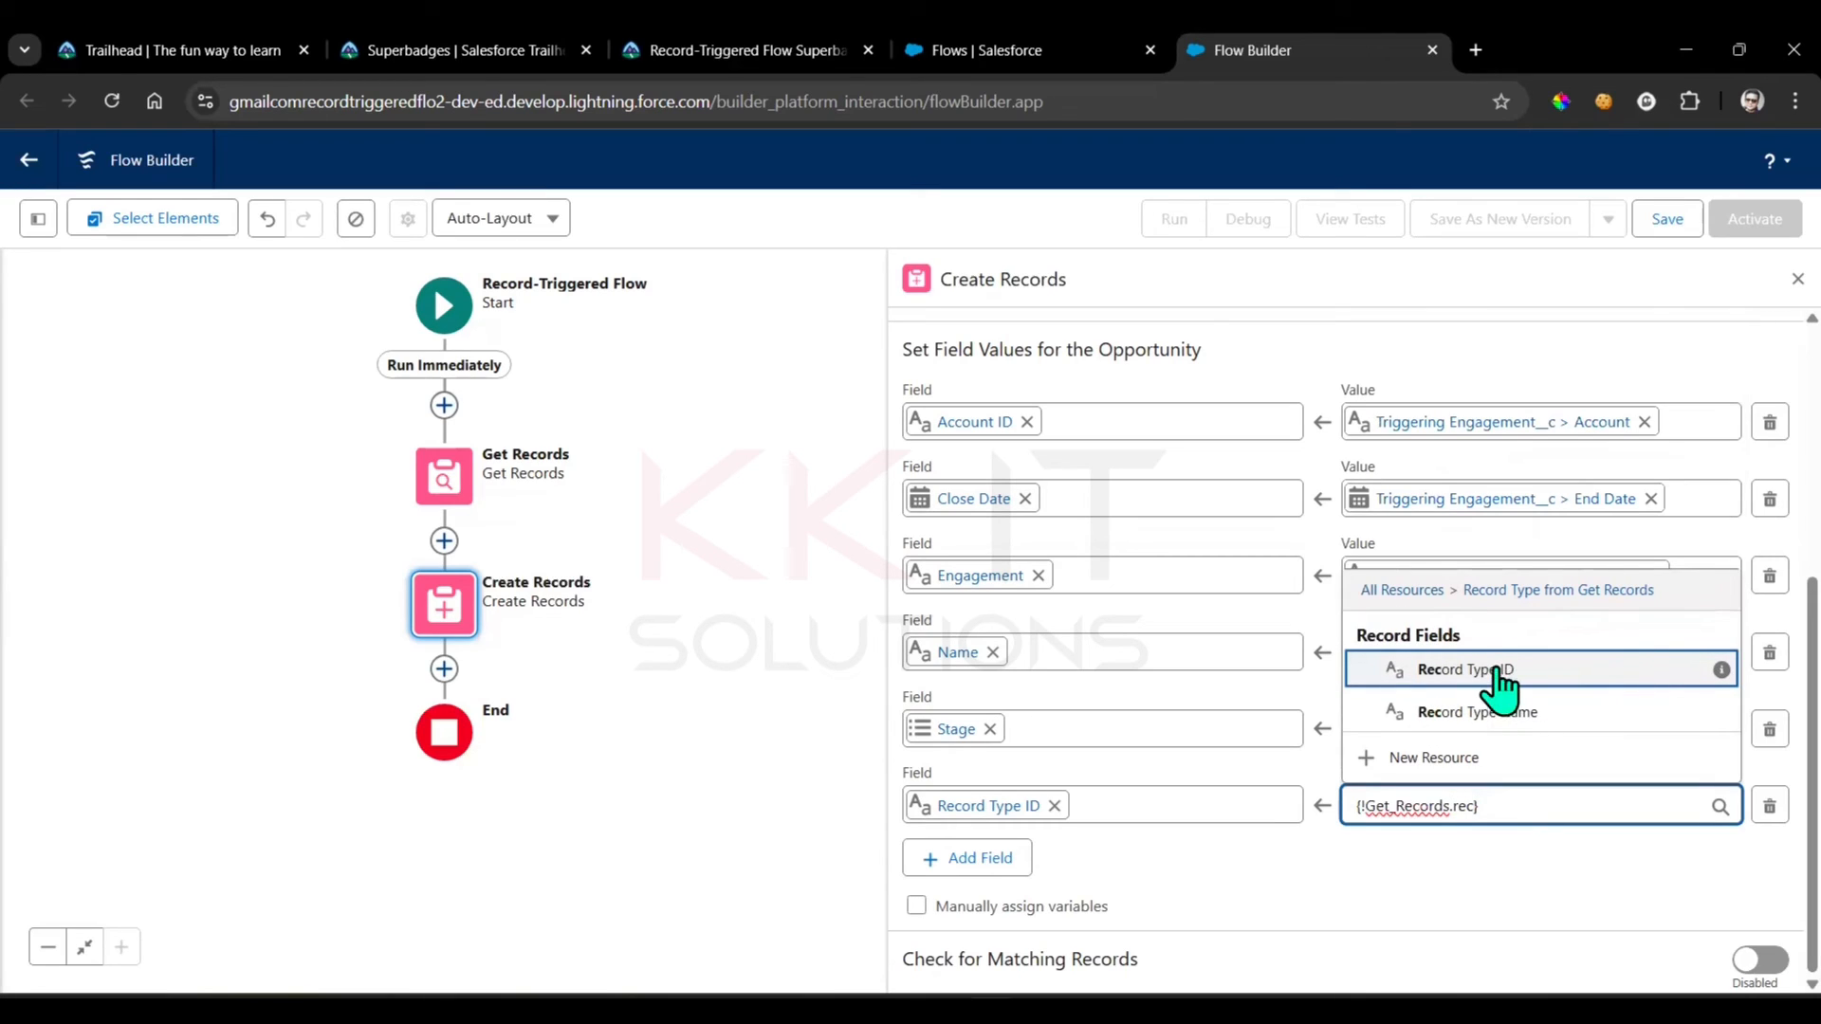
key(Return)
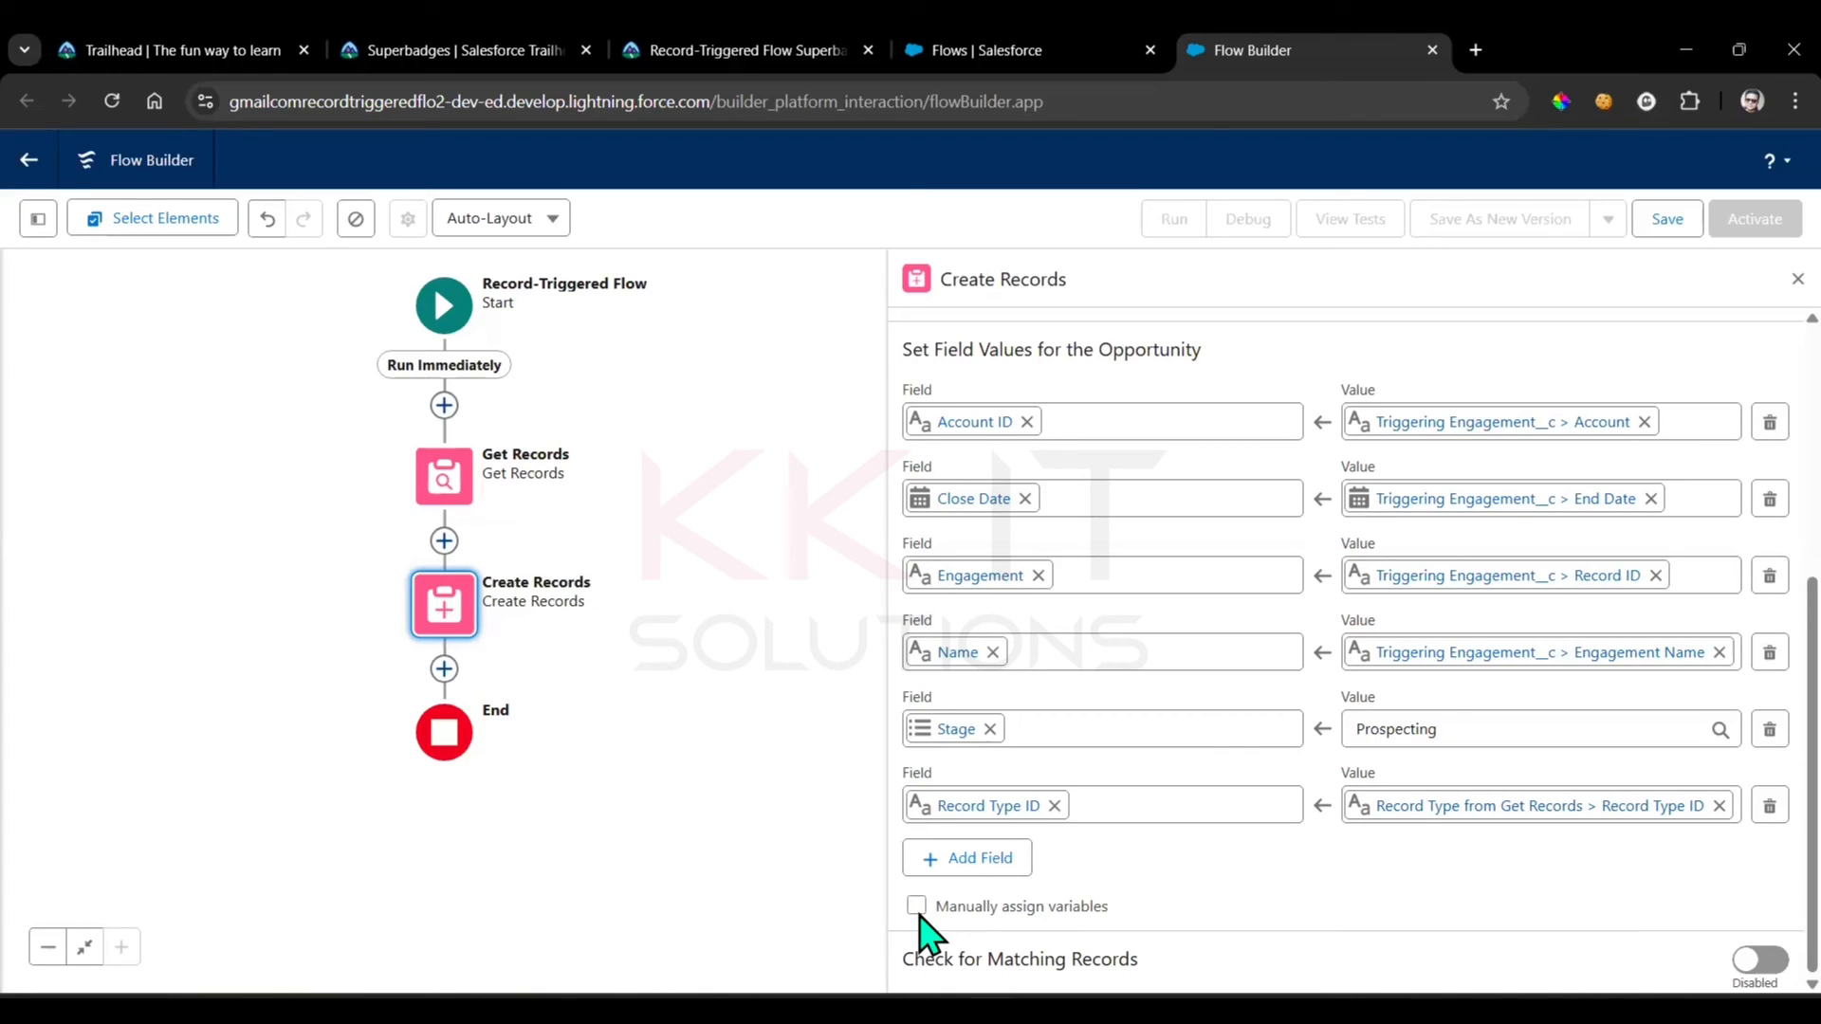
Enable manual variable assignment and store the Opportunity ID in Record Type from Get_Records > Record Type ID
click(1024, 902)
scroll(1106, 854, down, 2)
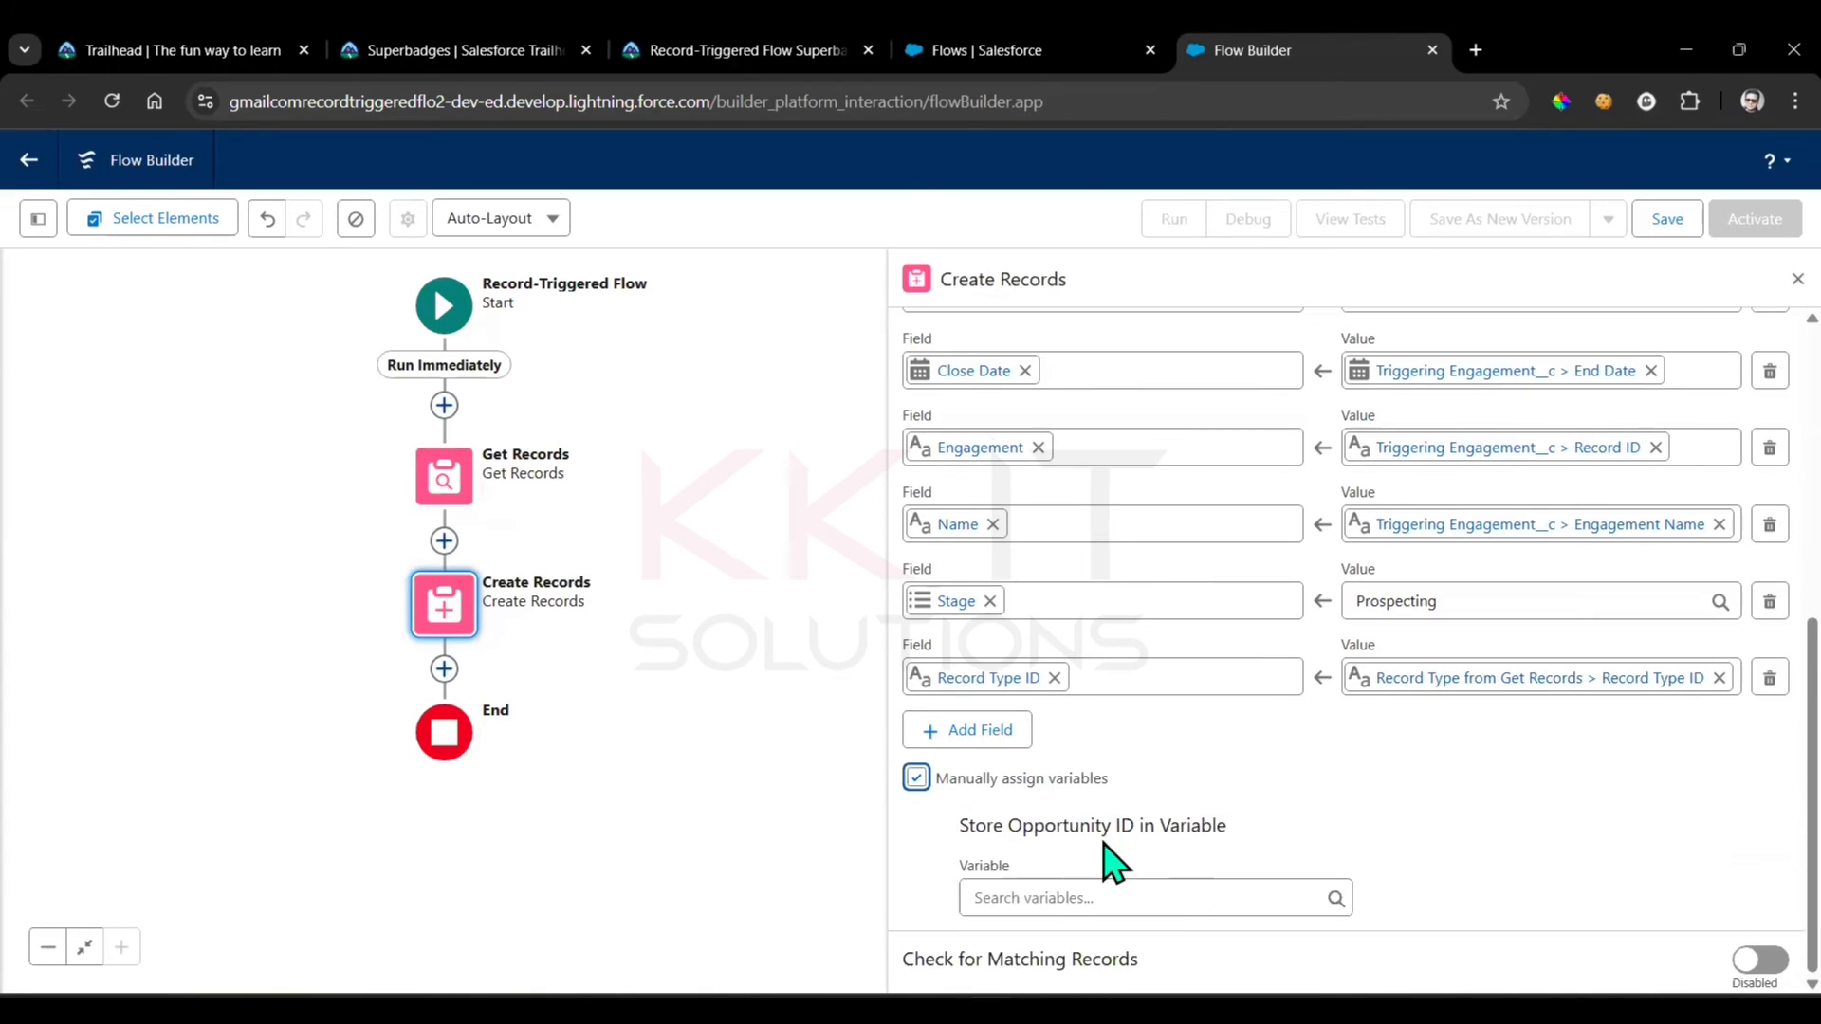
drag(983, 828, 1276, 826)
click(1647, 826)
click(1097, 903)
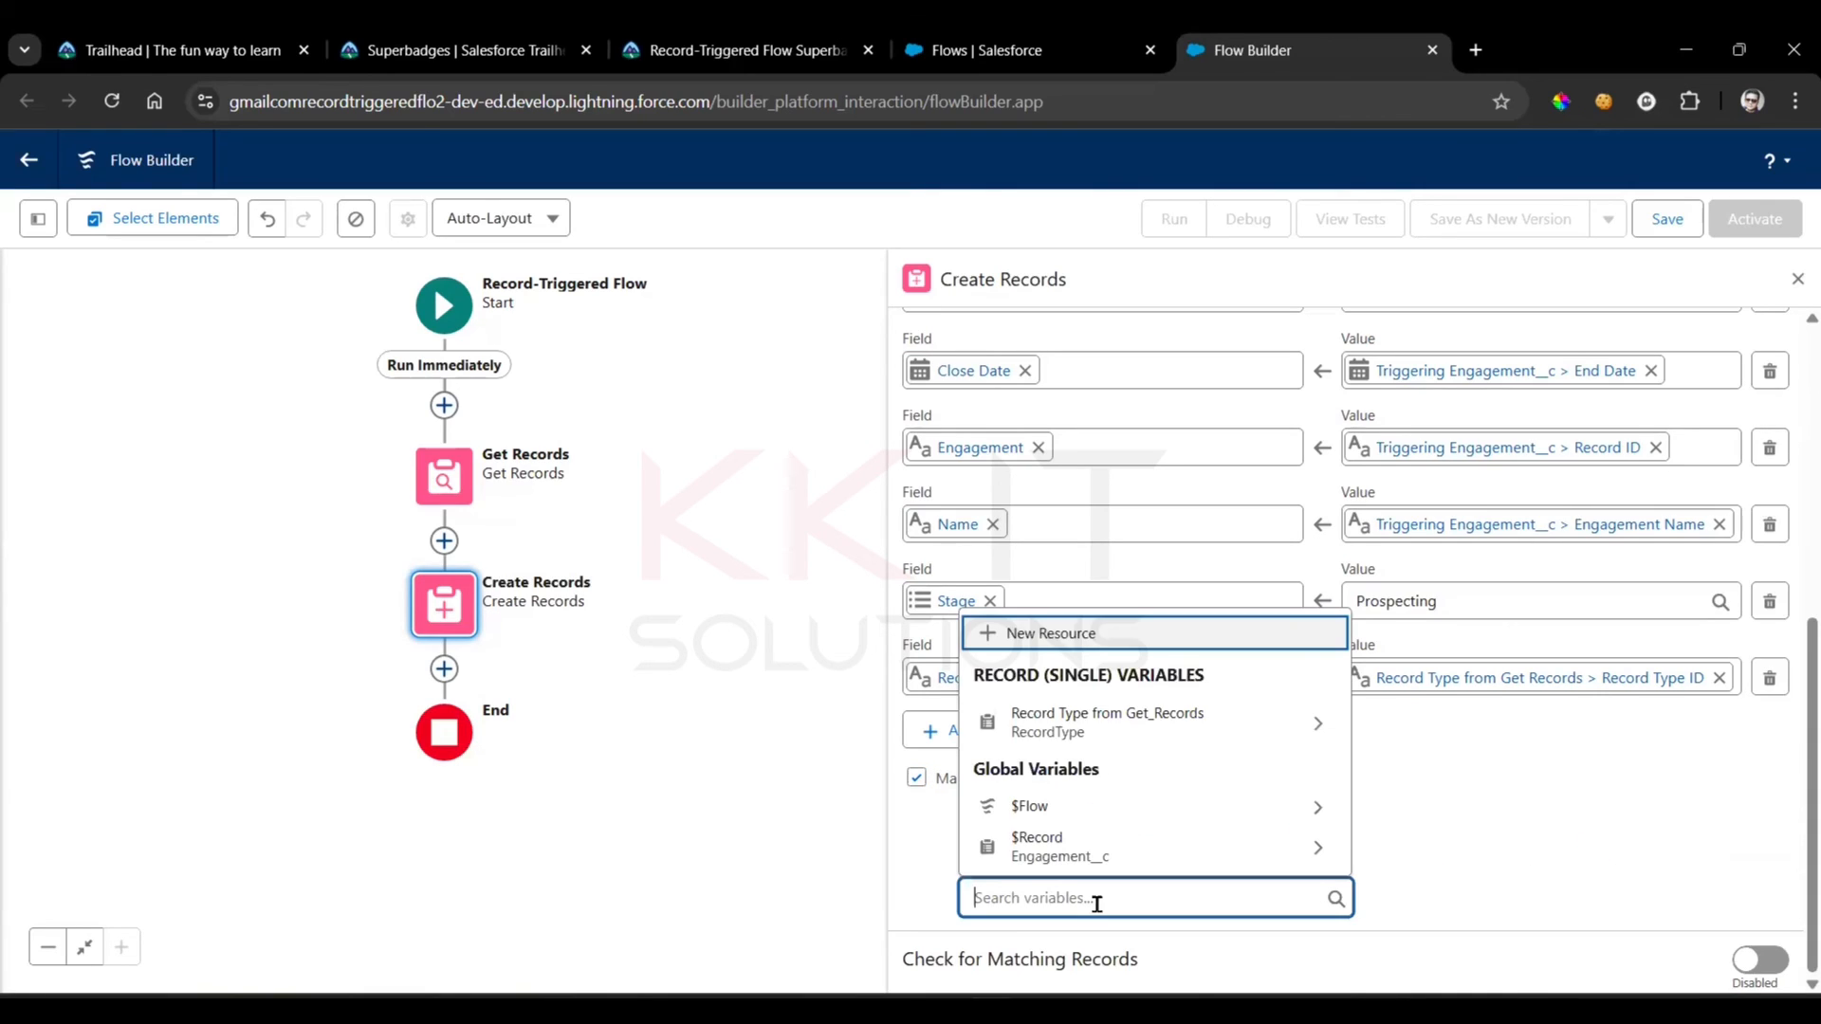
click(1147, 735)
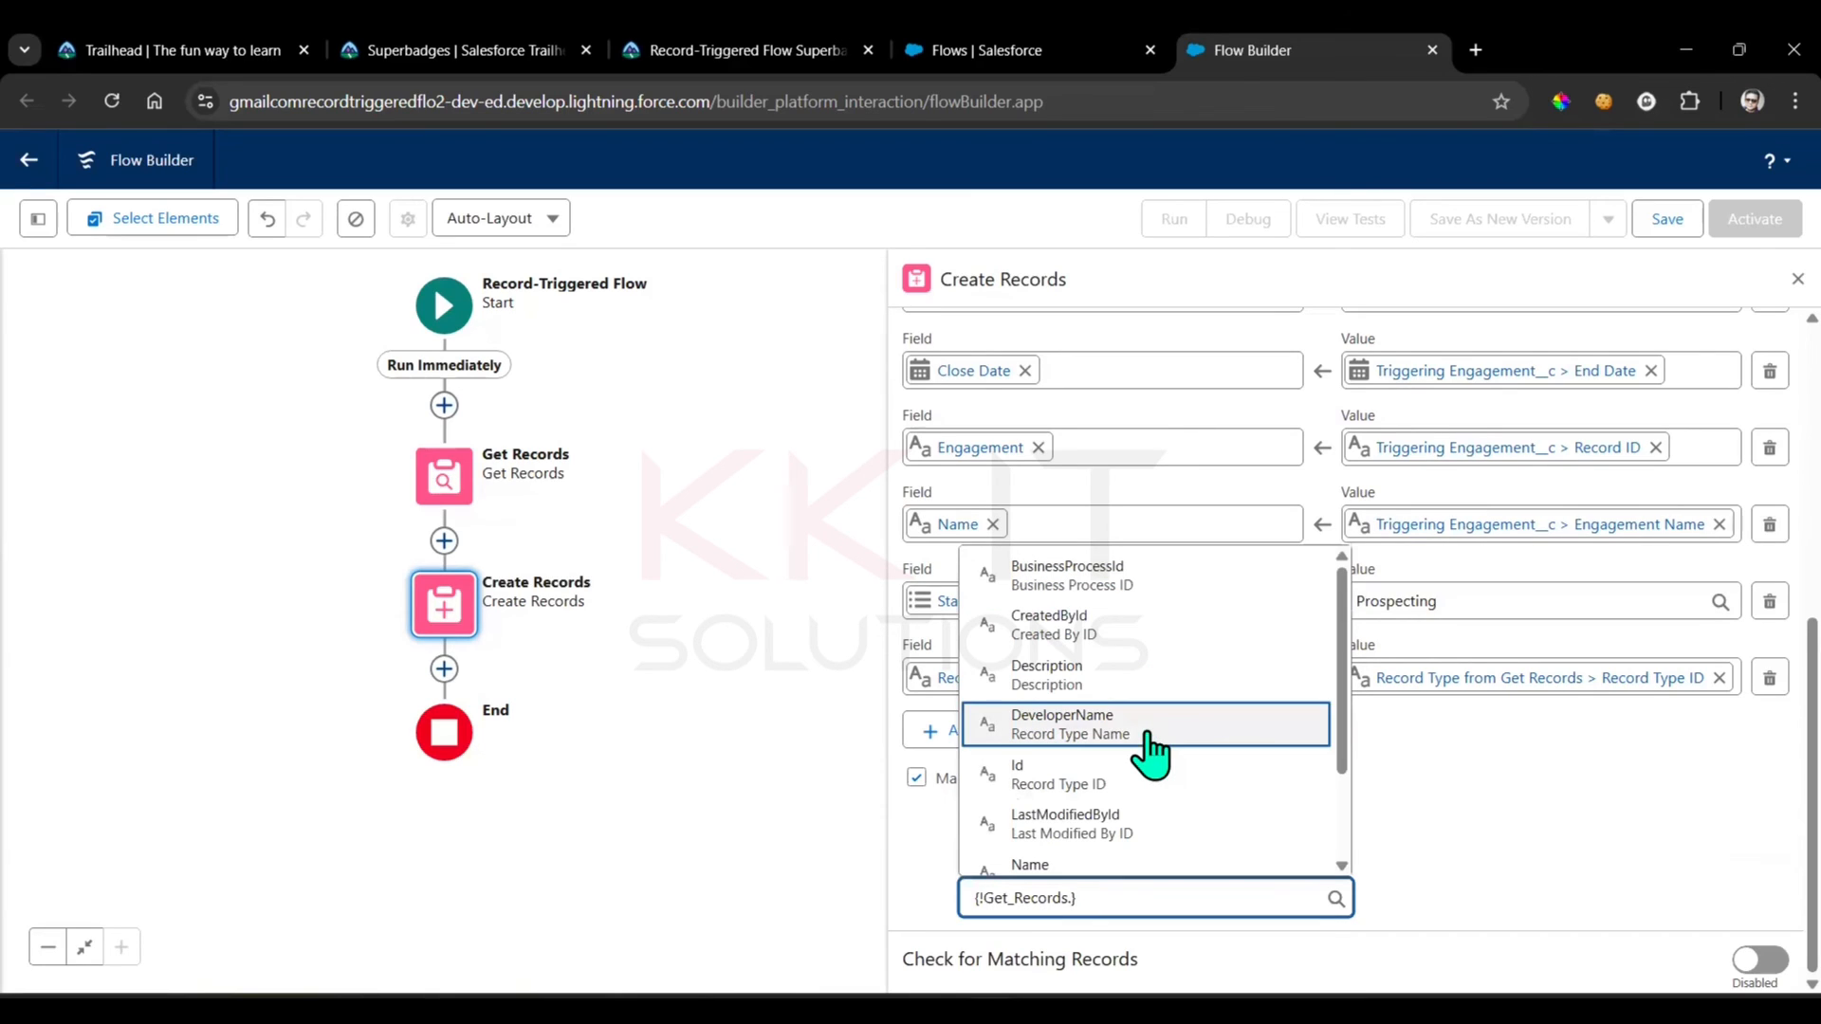
text(rec)
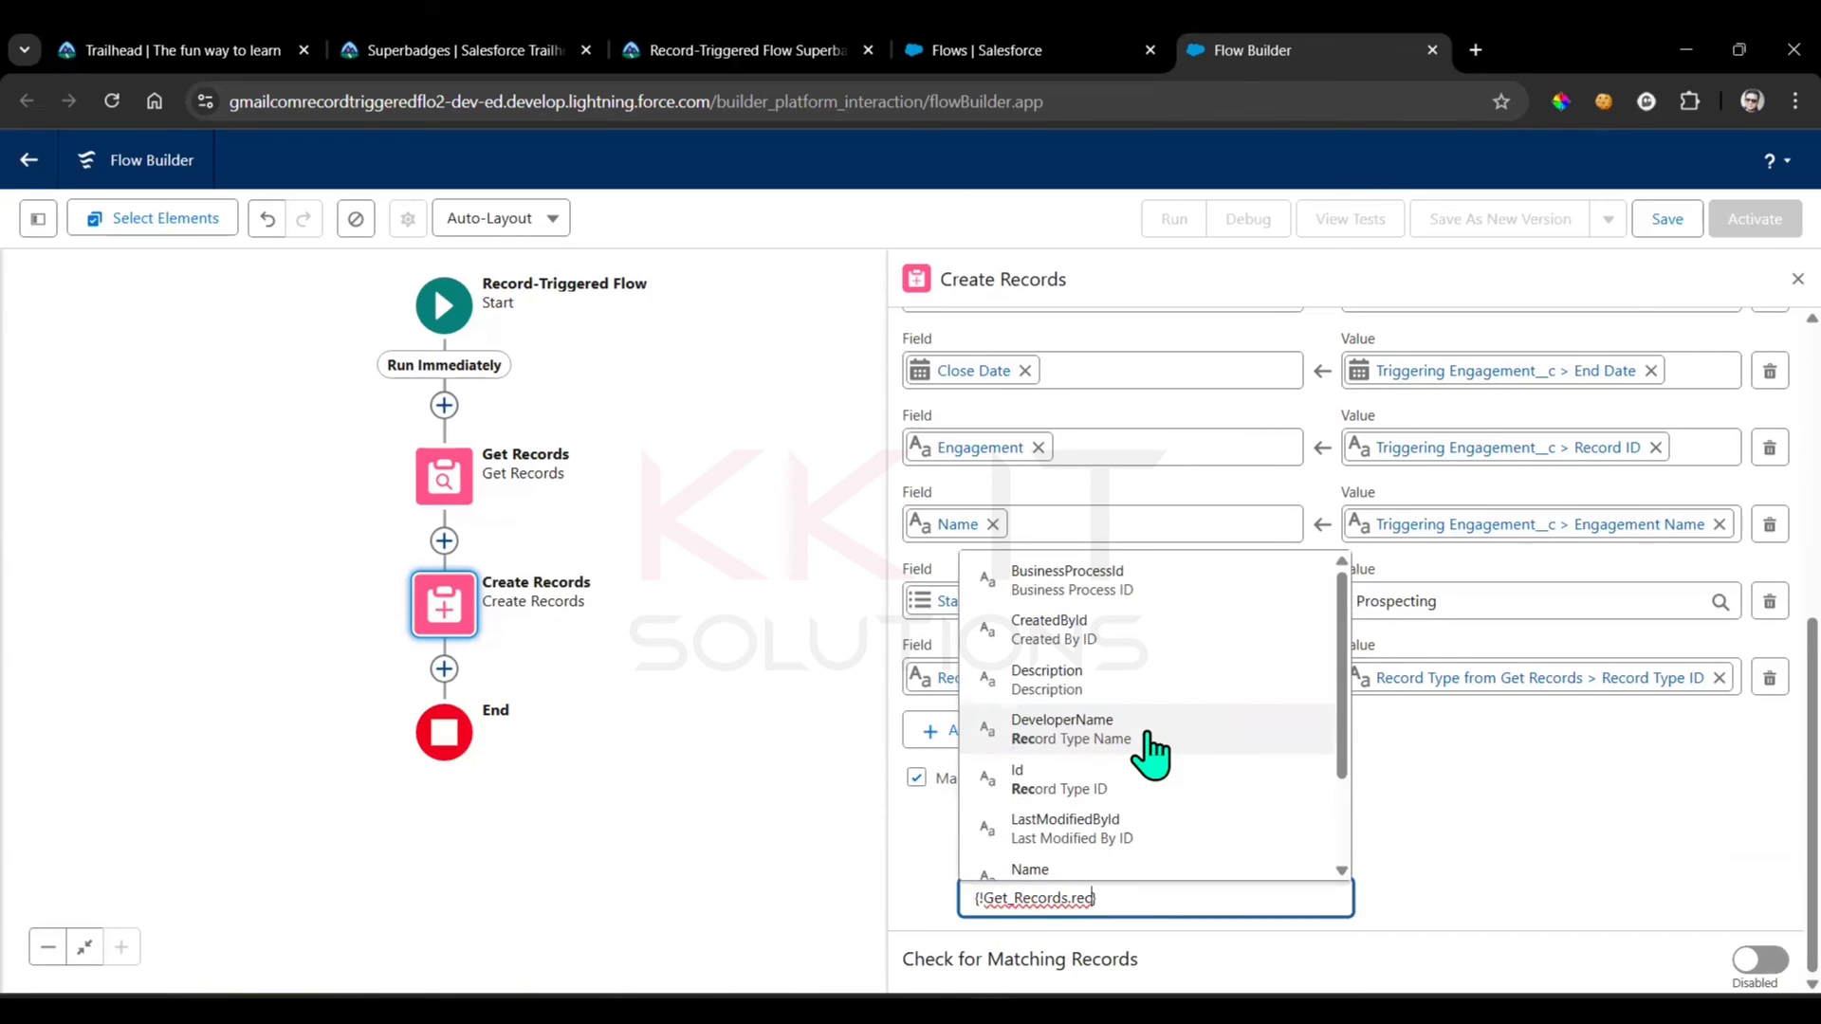
scroll(1146, 733, down, 2)
click(1089, 666)
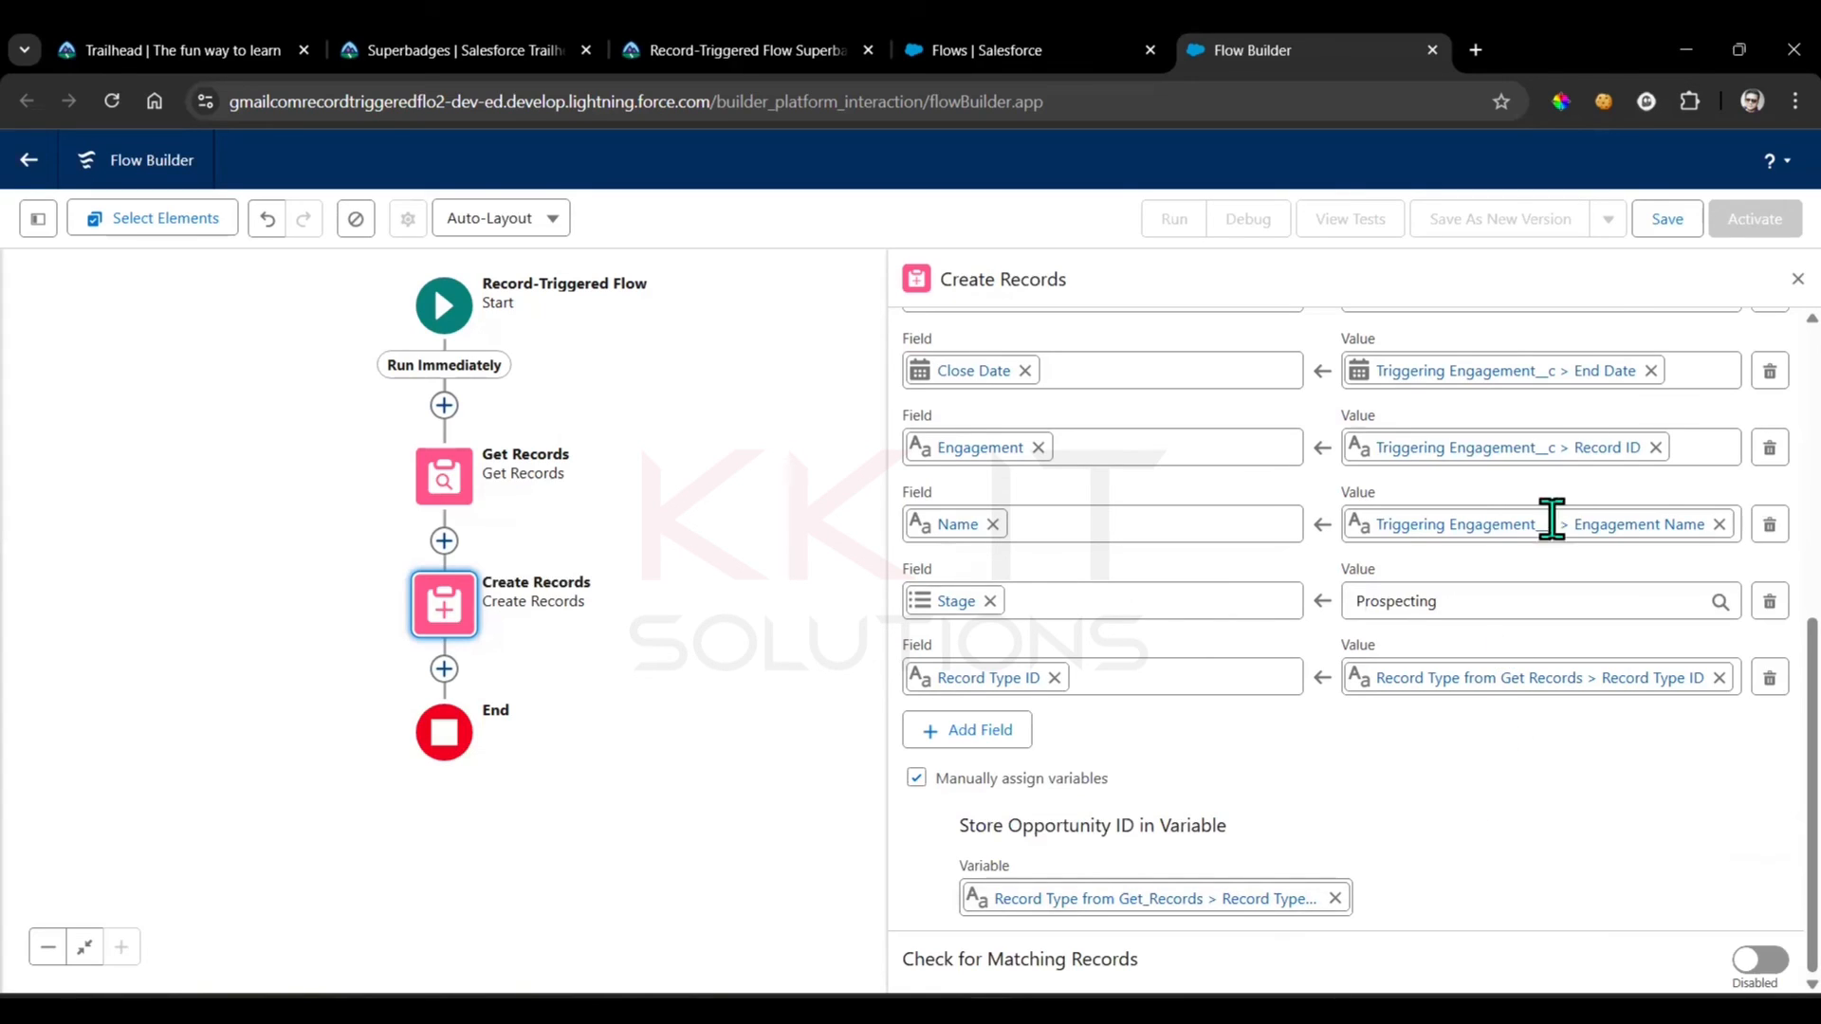
Save the flow with the label Opportunity from Engagement copied from the superbadge instructions, and close the Create Records settings
click(1666, 219)
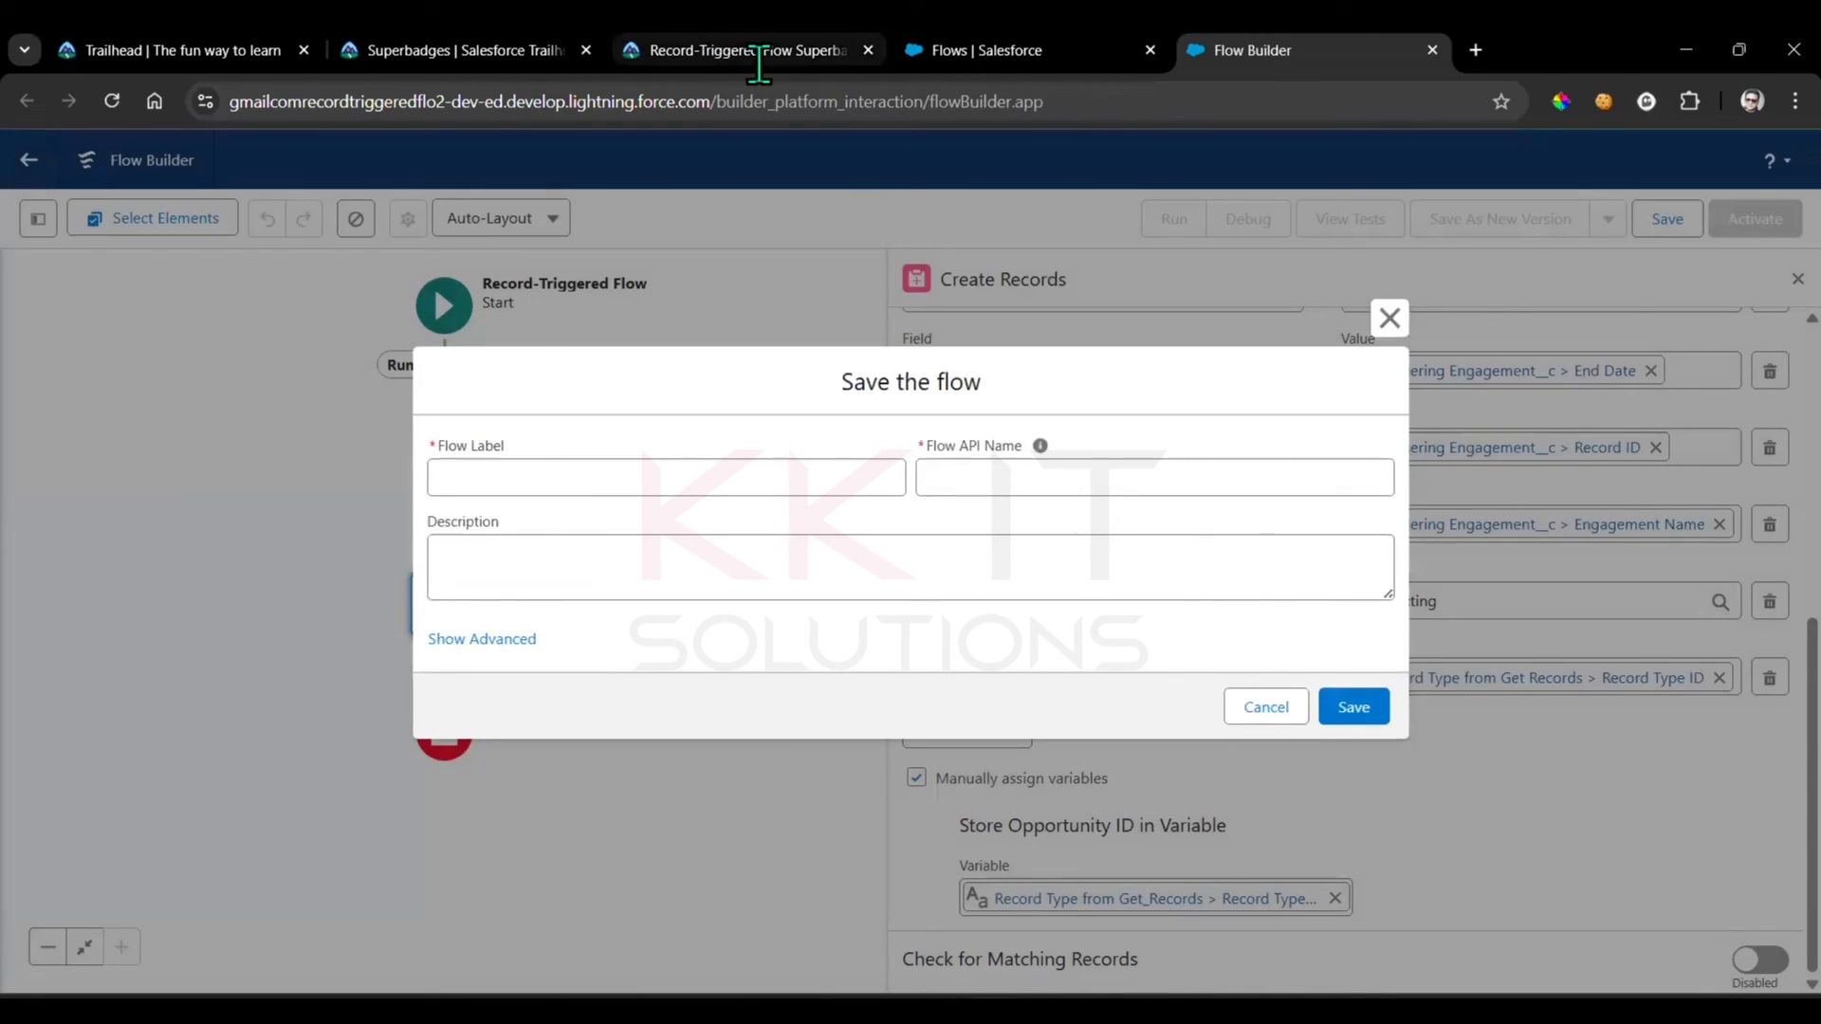
click(758, 52)
drag(534, 632, 740, 634)
key(ctrl+c)
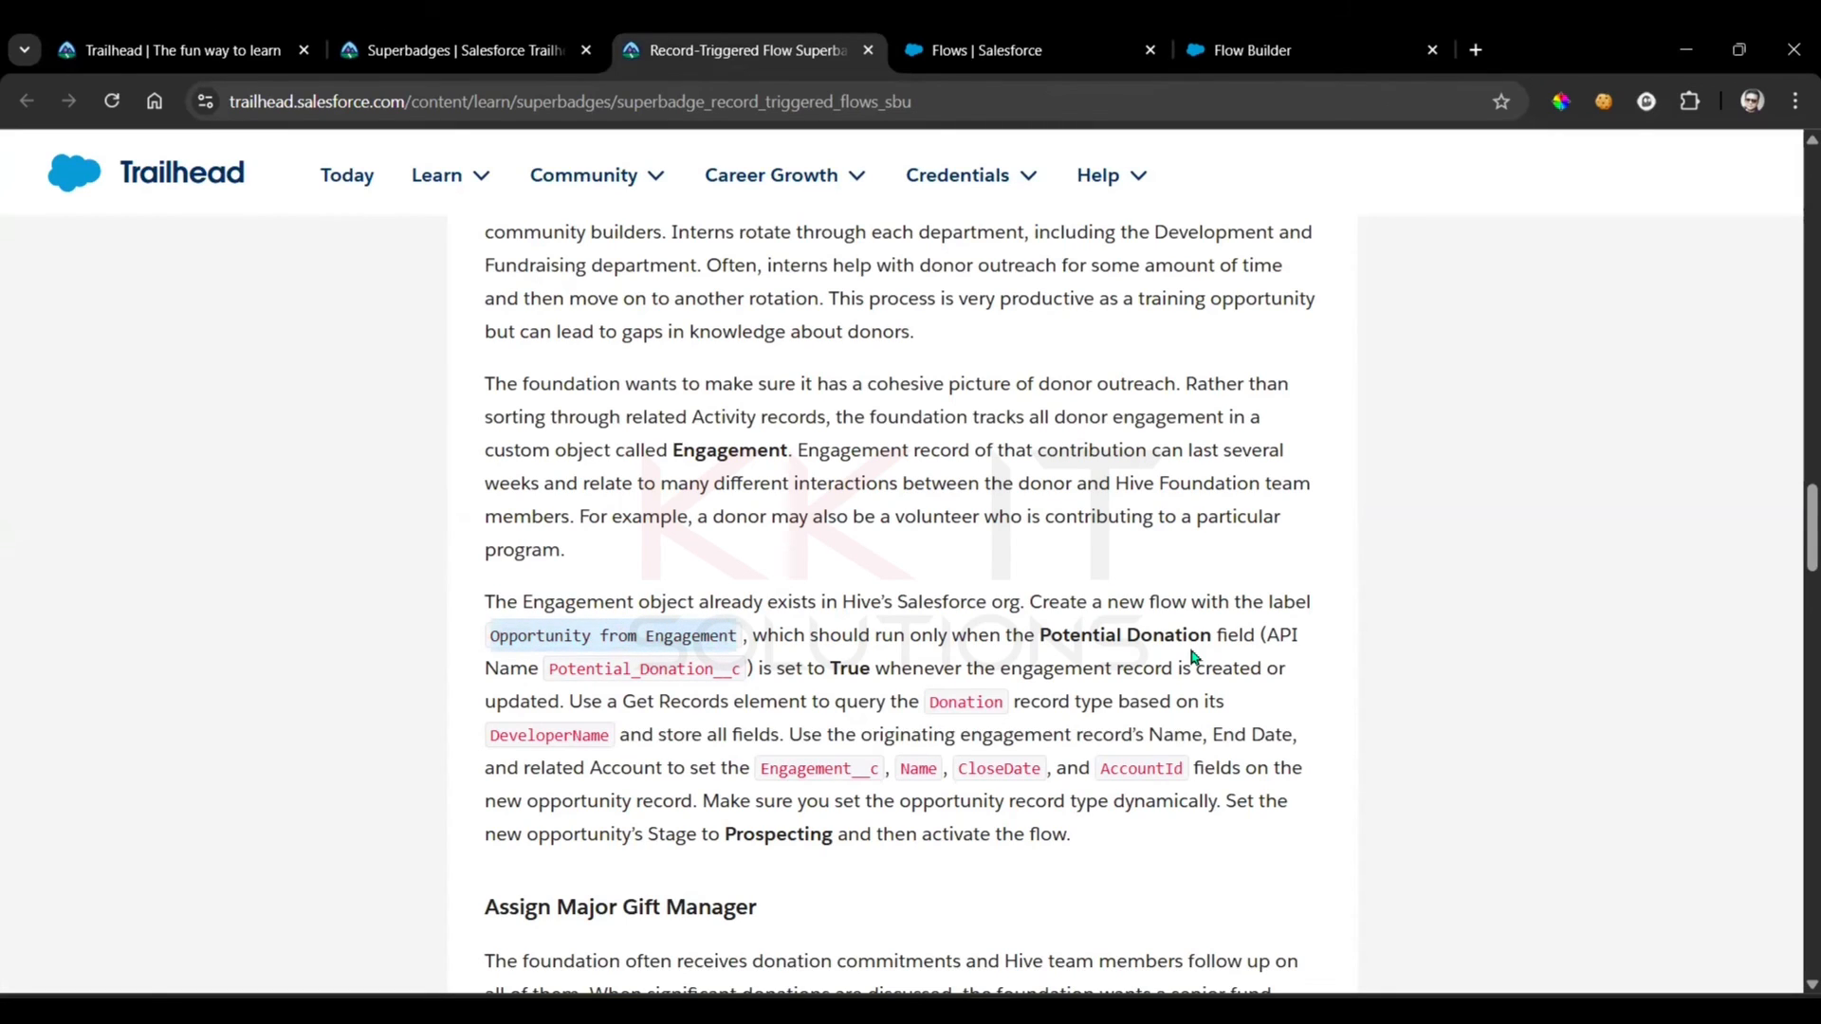
click(1271, 38)
click(752, 474)
key(ctrl+v)
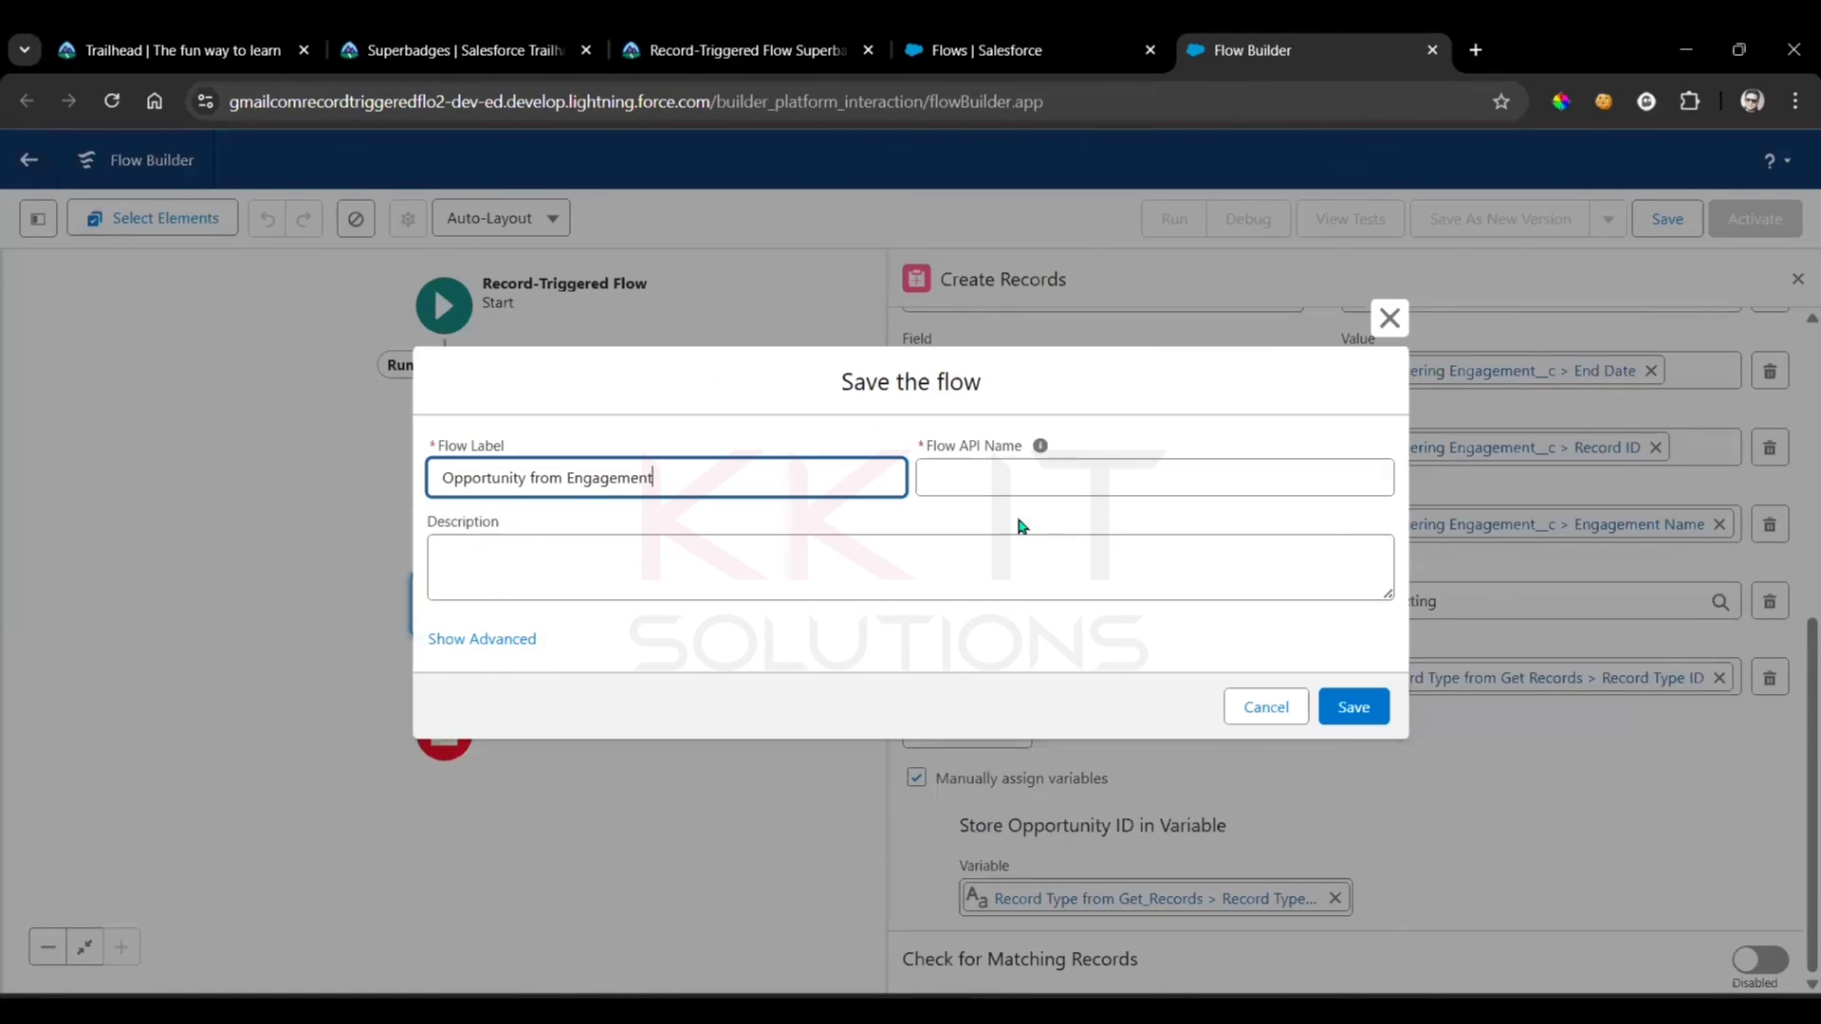
click(1015, 491)
click(1364, 709)
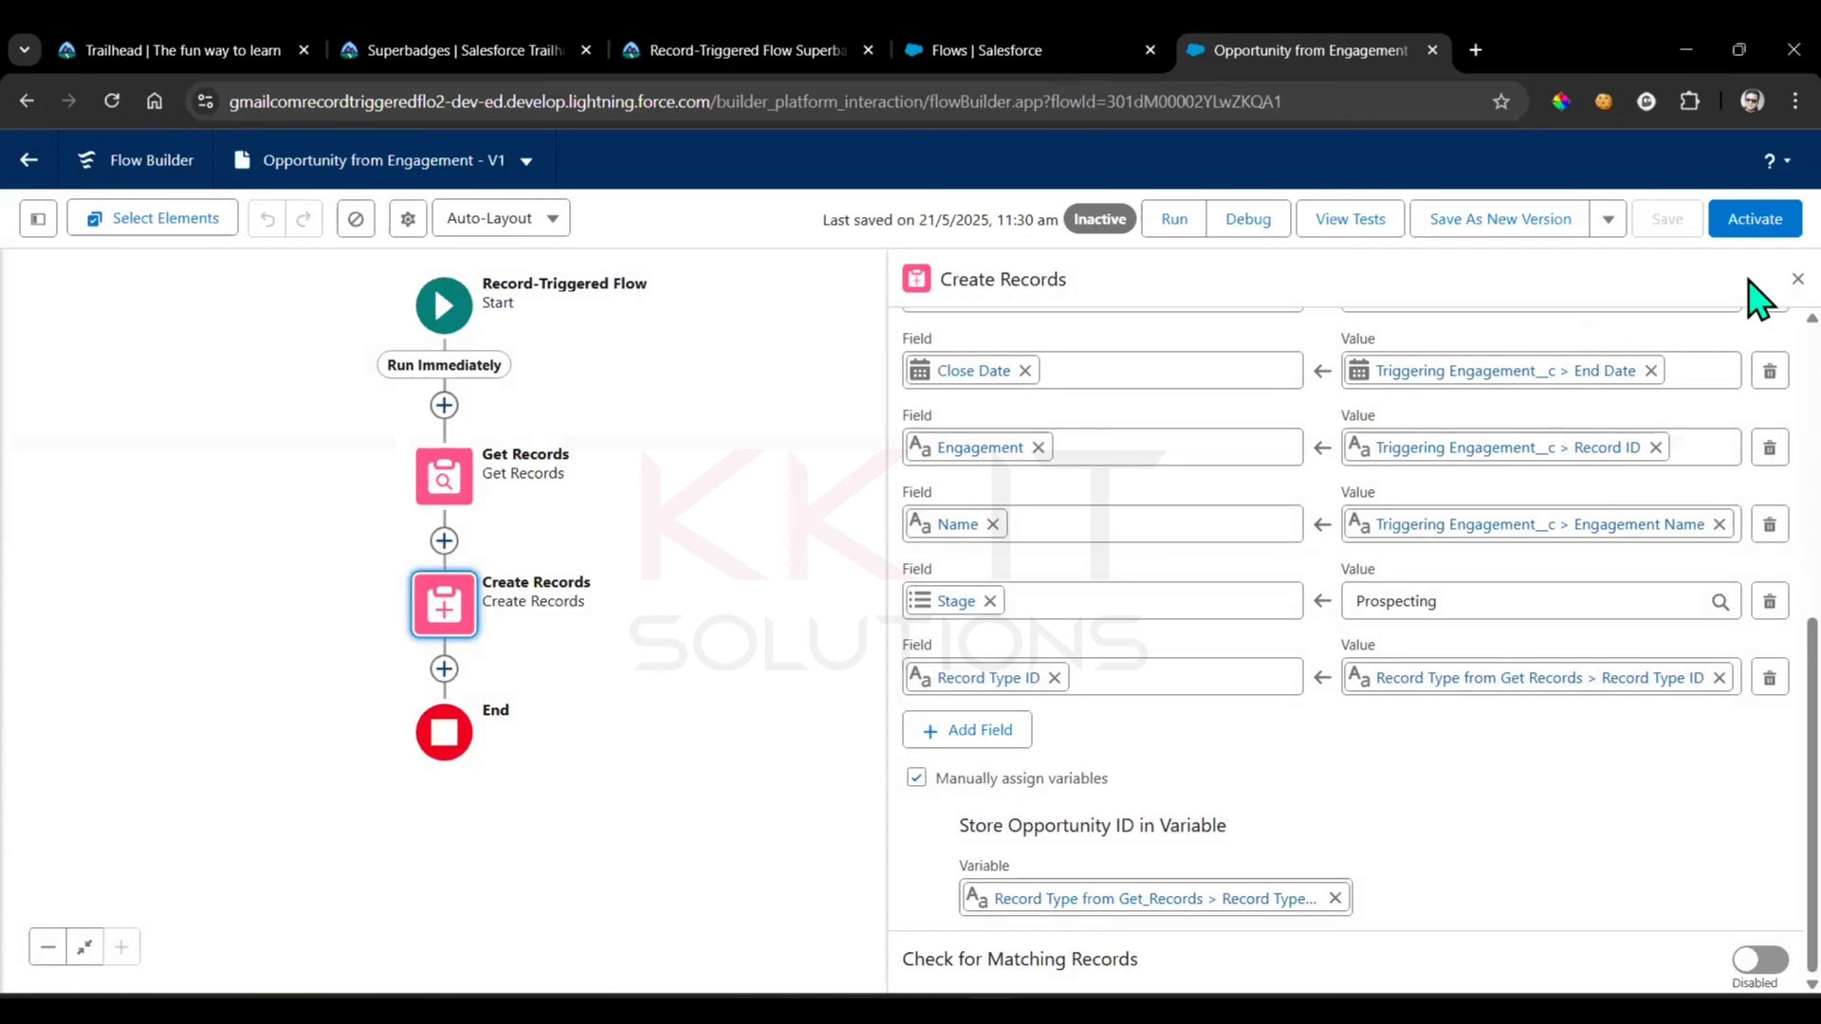
click(1795, 279)
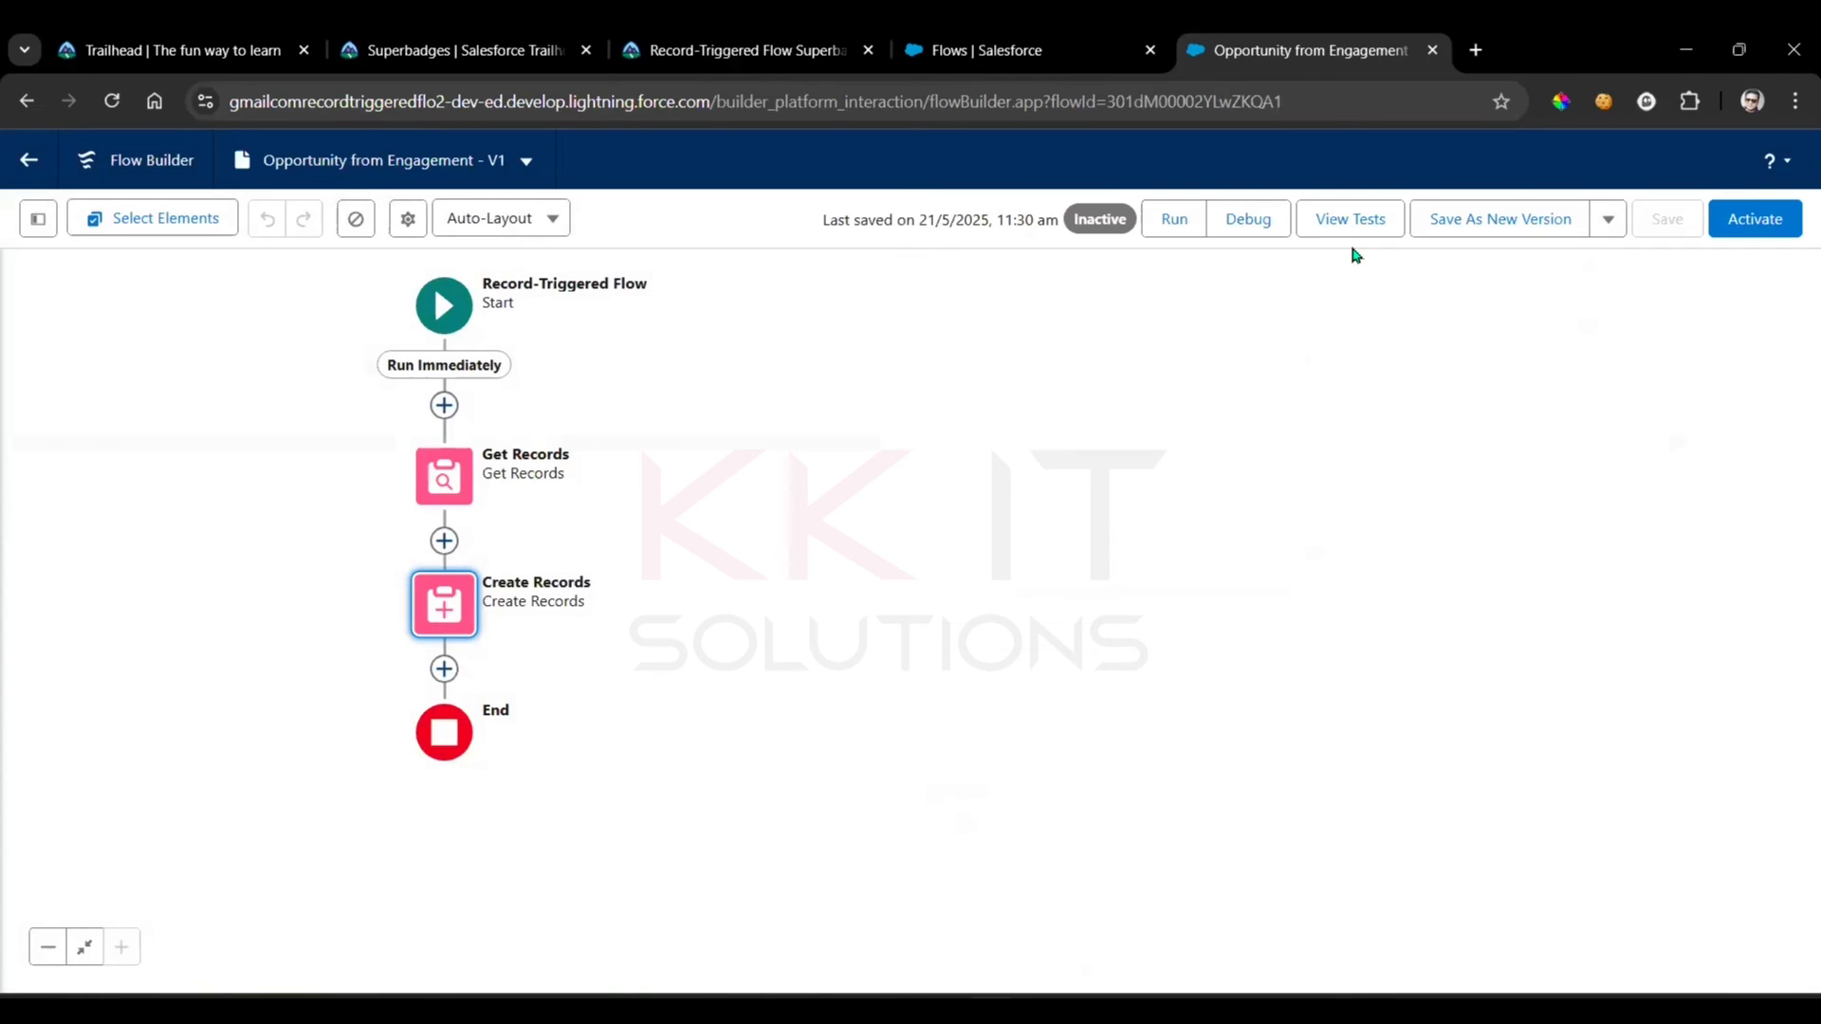
Run the challenge check for Create the Opportunity from Engagement flow on the superbadge page
click(770, 47)
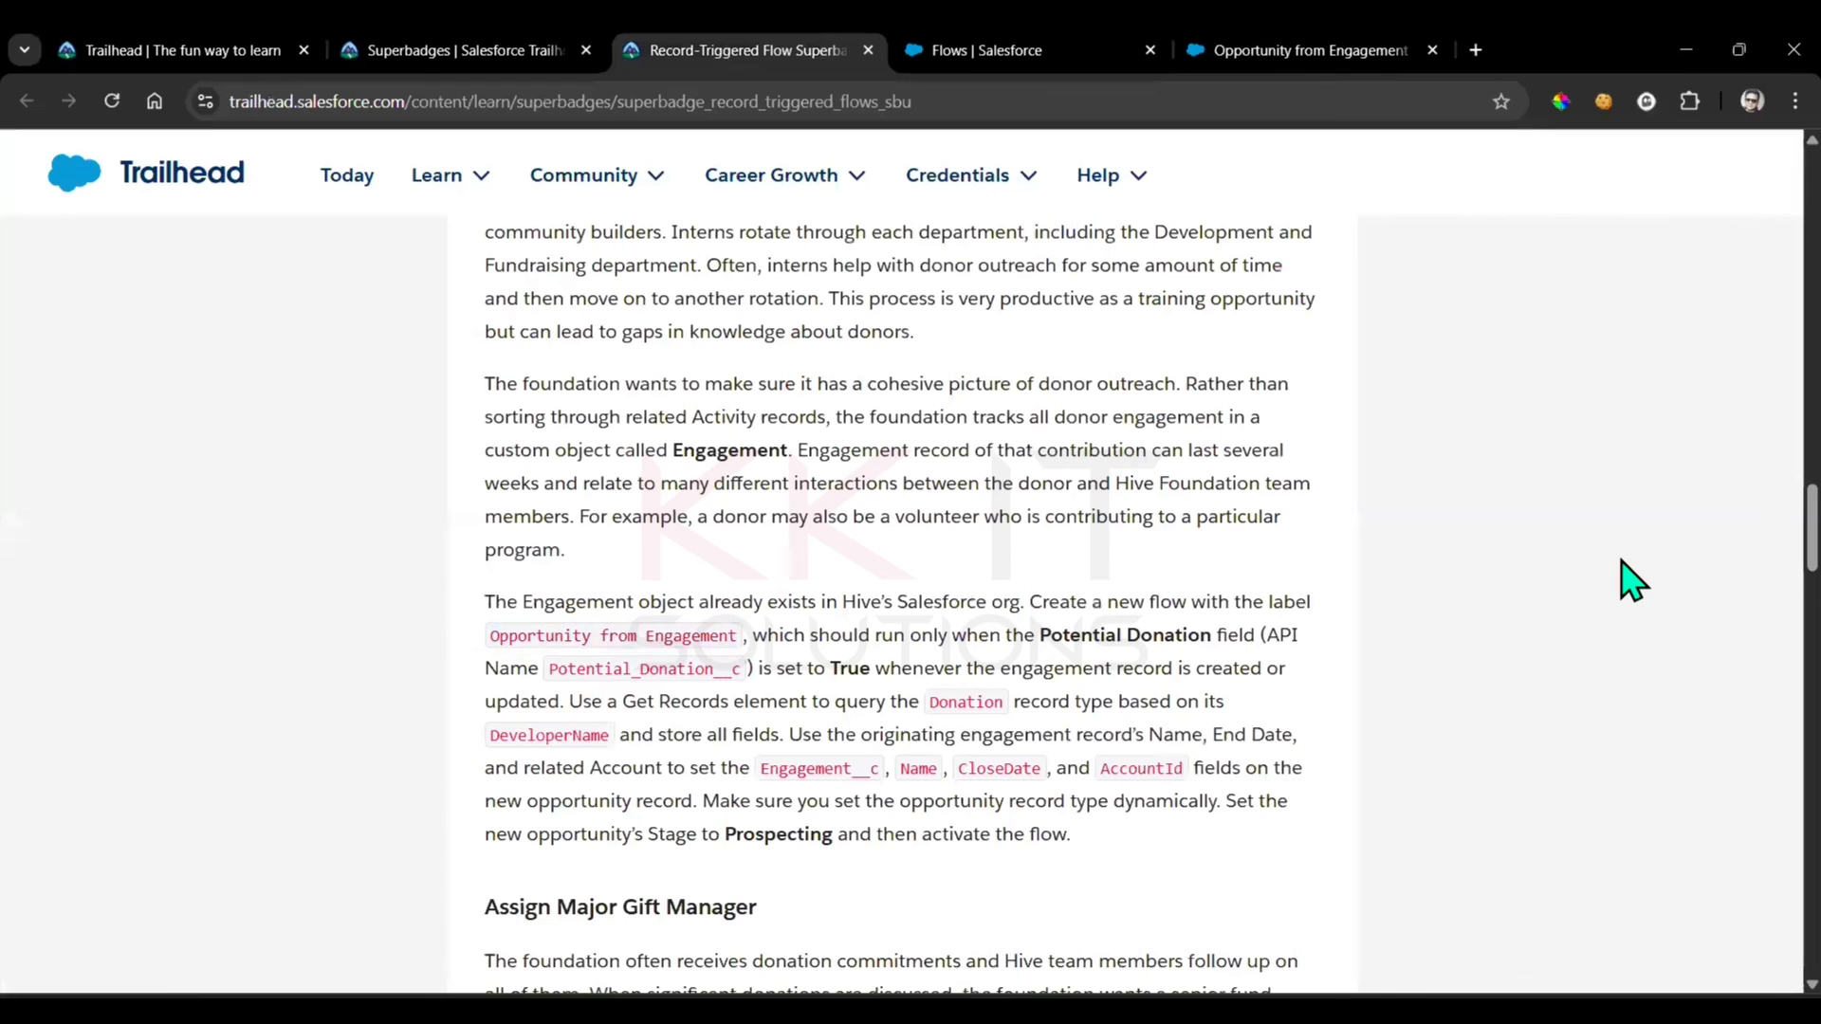
scroll(1626, 581, down, 5)
scroll(1625, 582, down, 20)
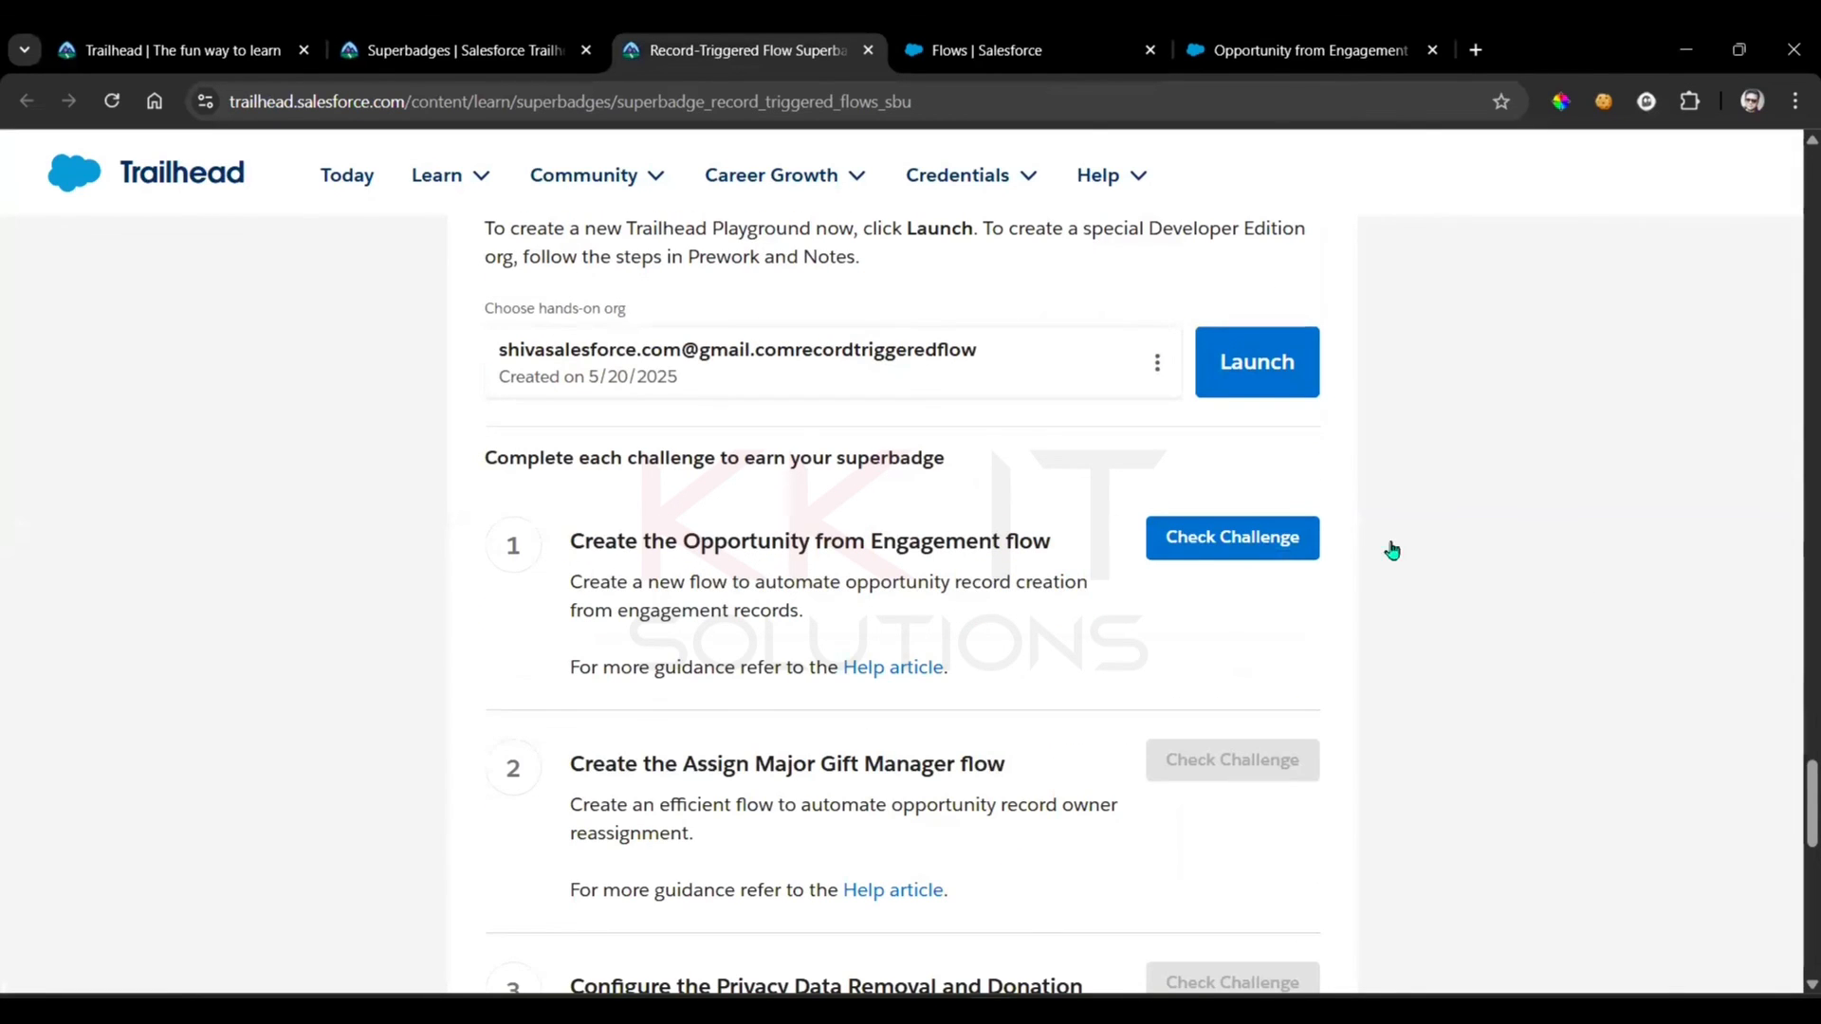
click(1227, 546)
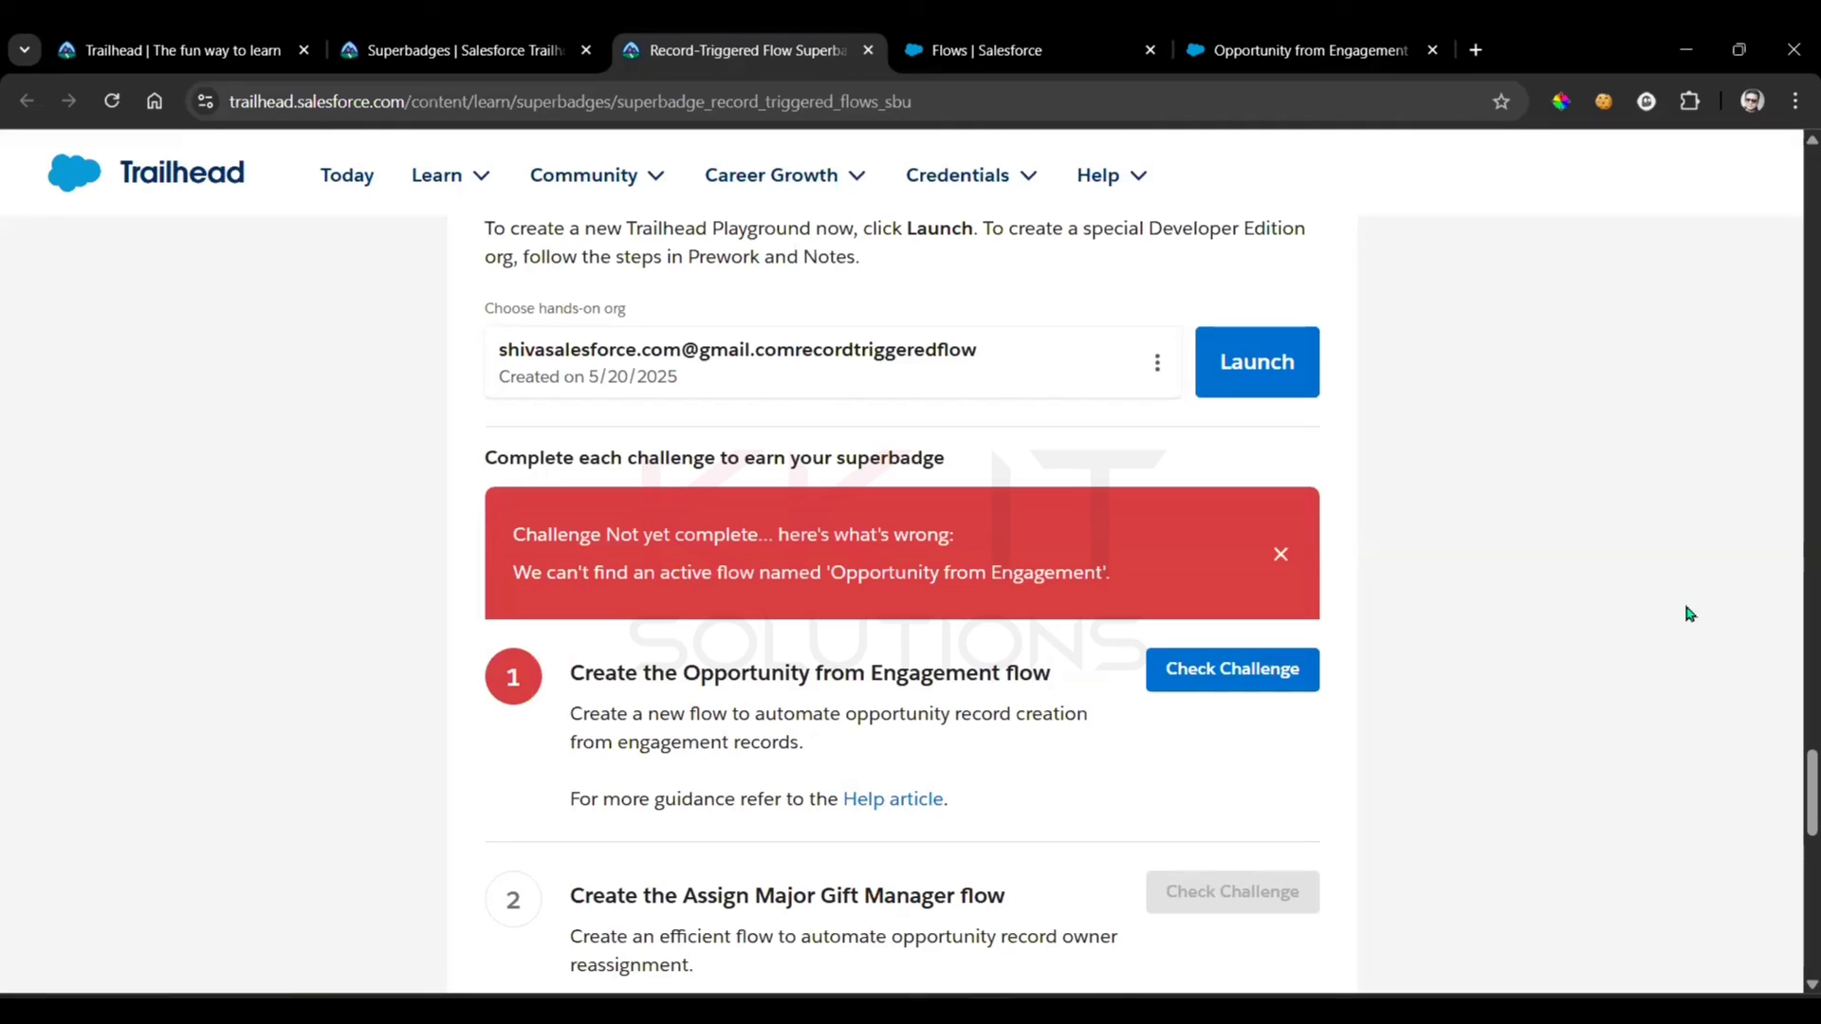
Activate the Opportunity from Engagement flow and rerun the check for the first superbadge challenge
click(1300, 50)
click(1754, 219)
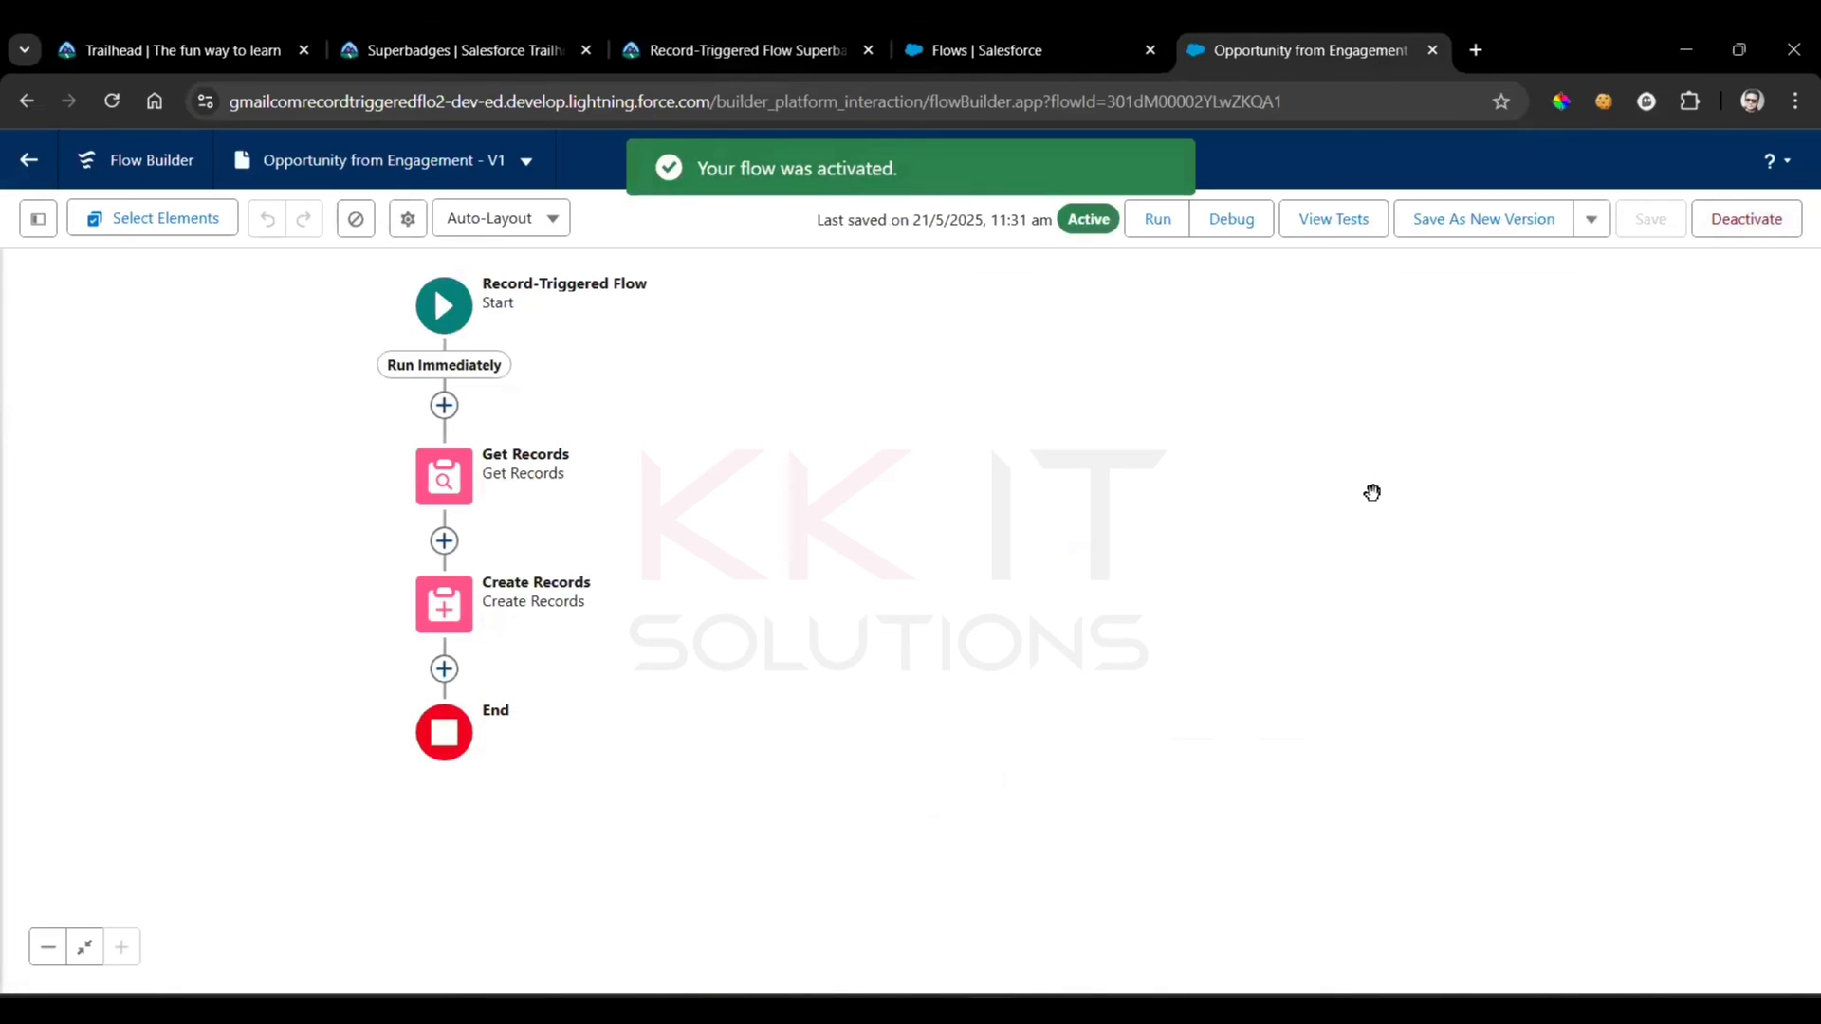
click(752, 49)
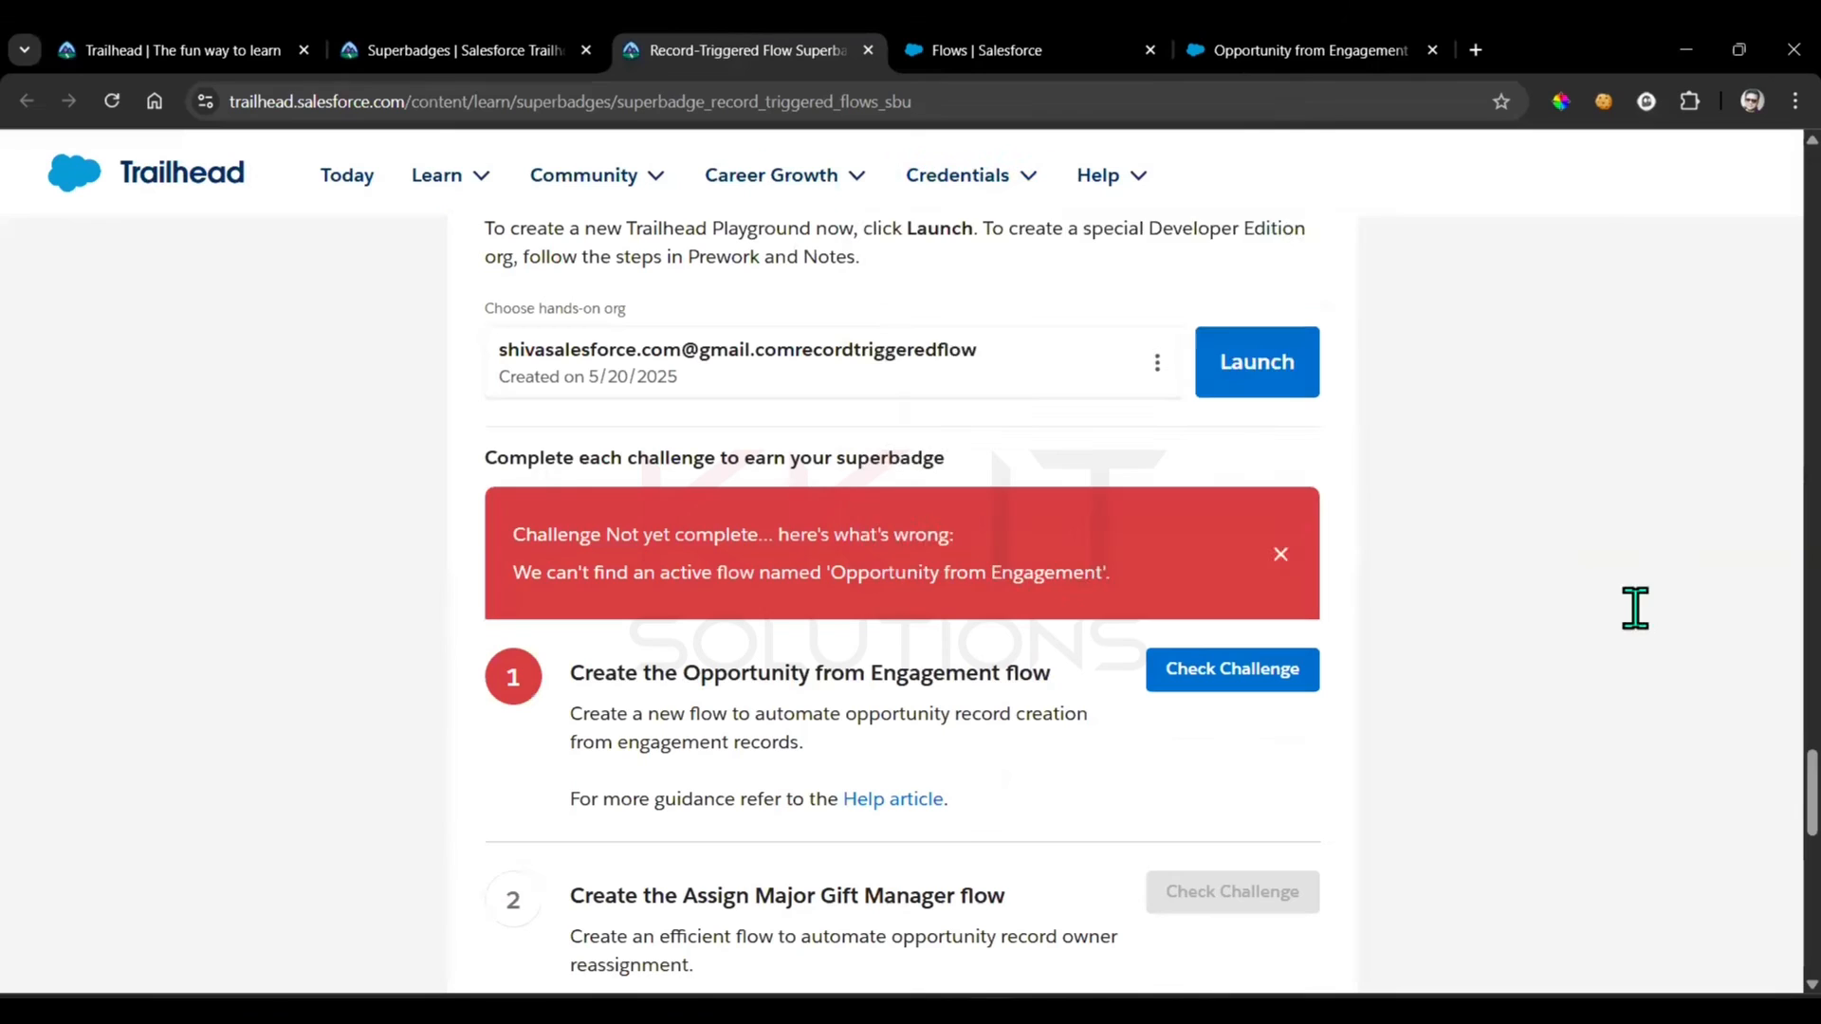
click(1233, 668)
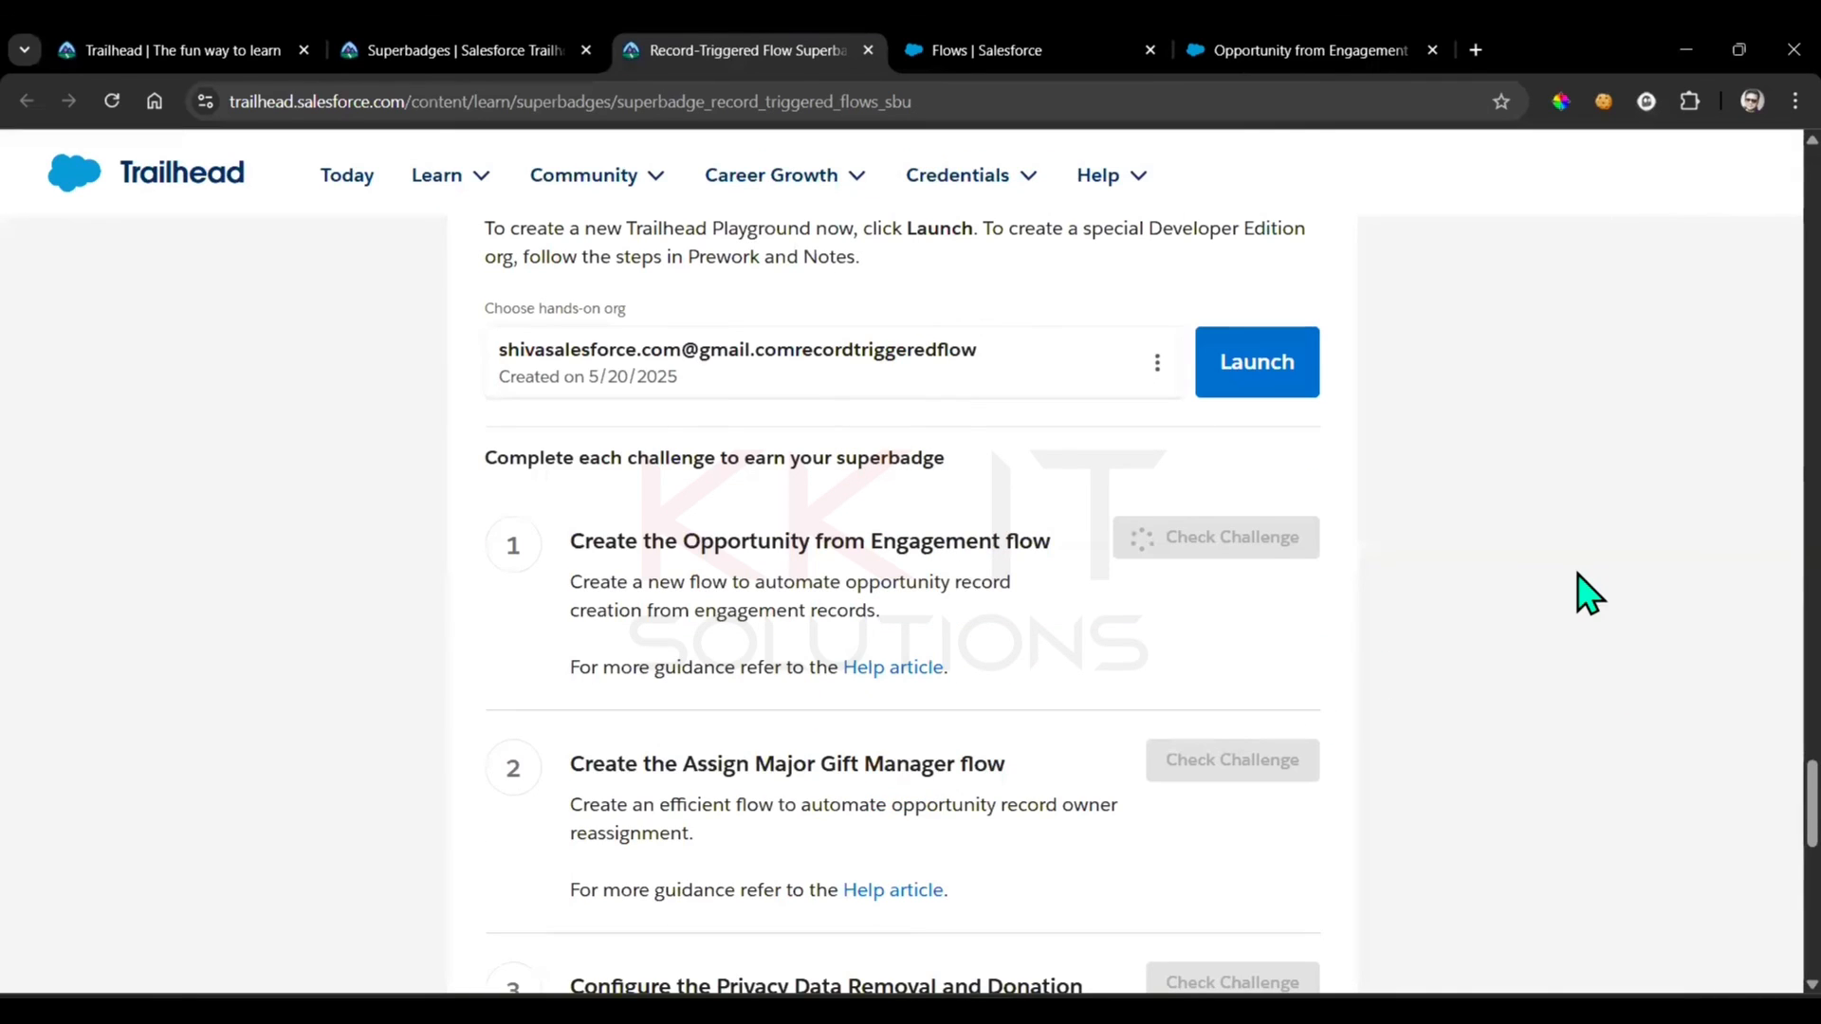